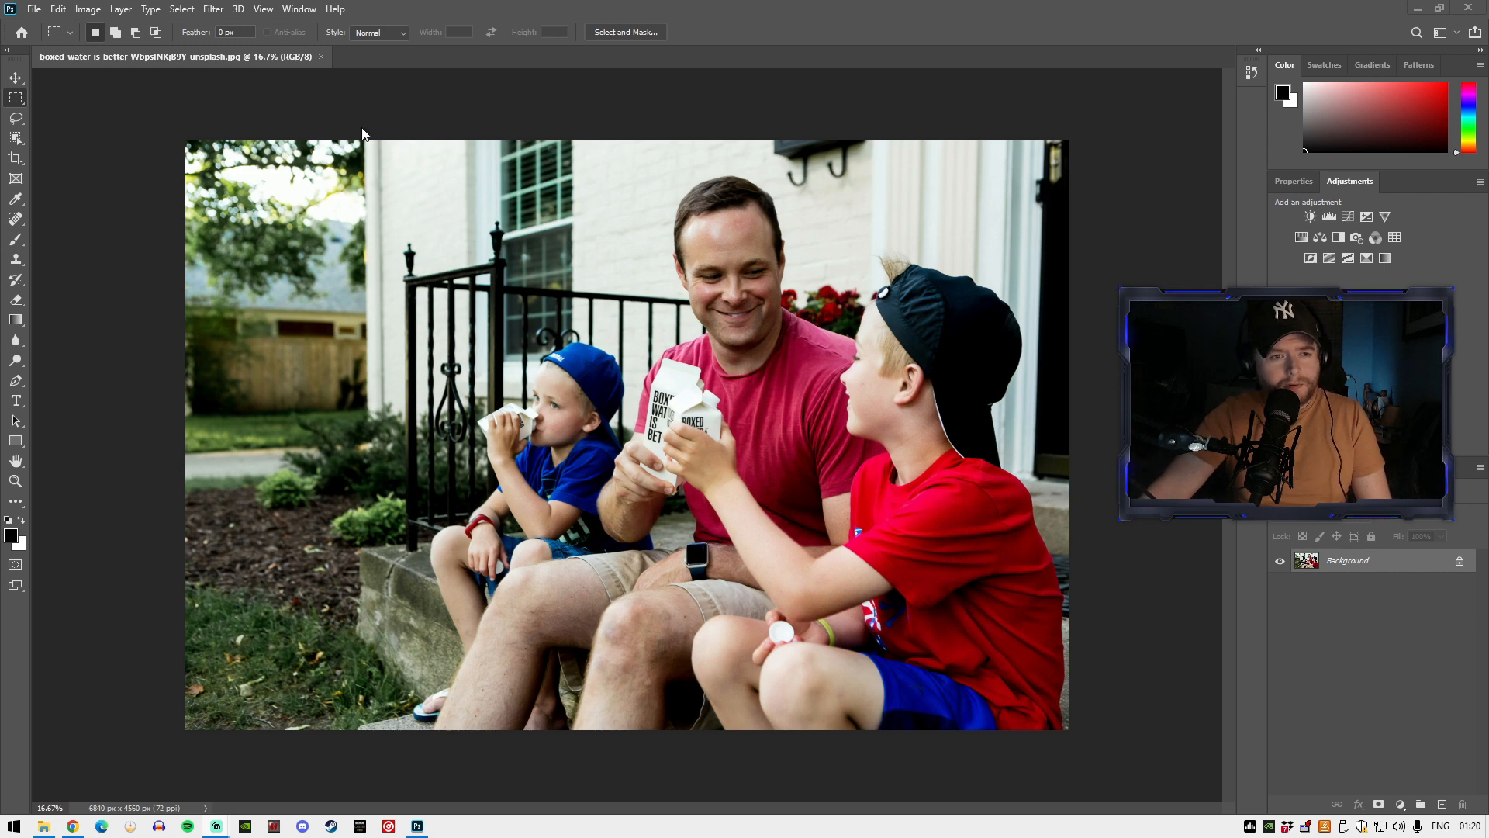
click(44, 826)
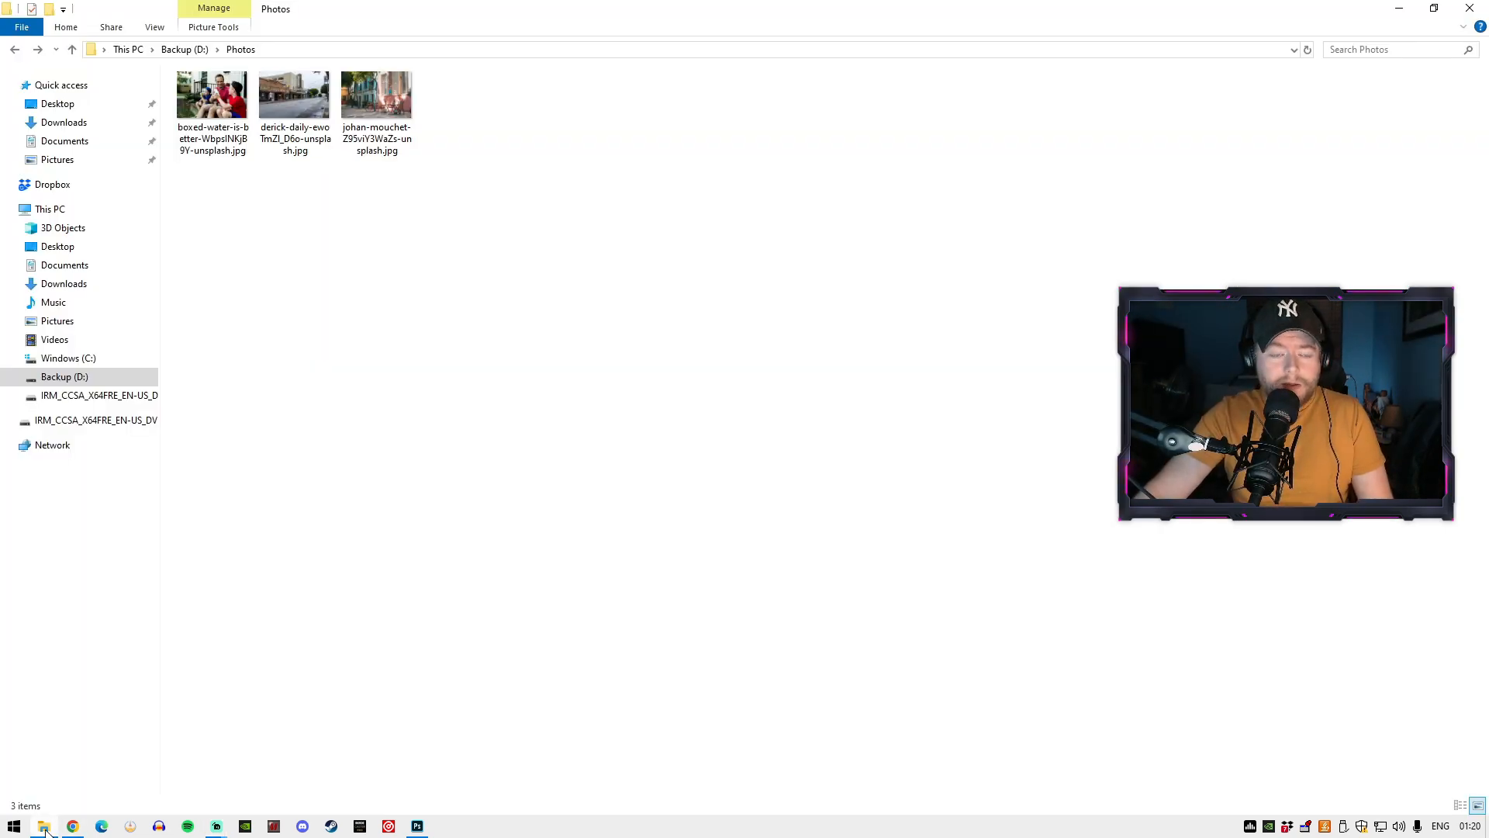
click(44, 826)
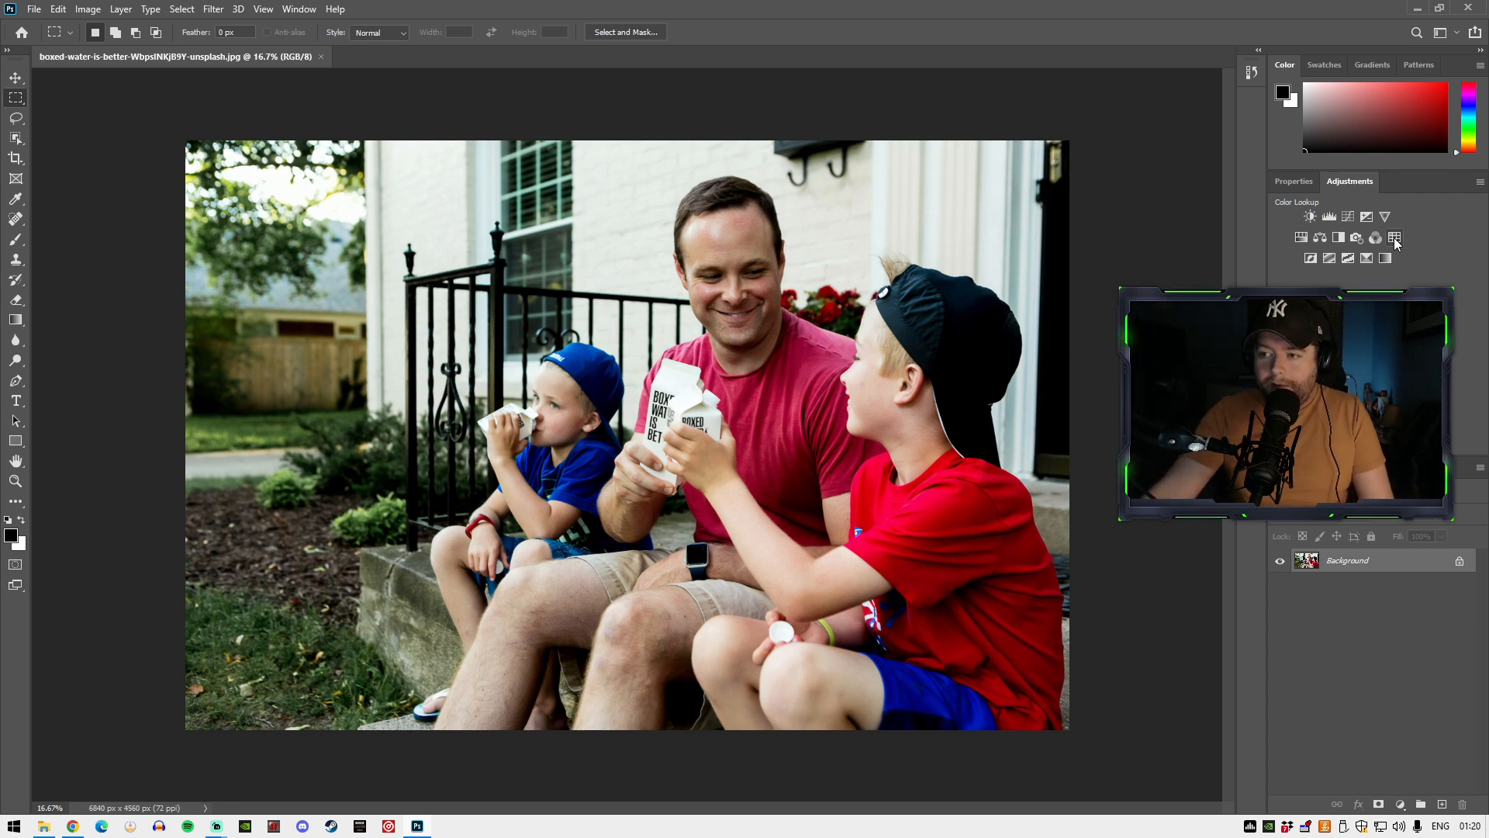
- Add a Color Lookup adjustment layer and load Street Vibe _ 01.cube from the Street Vibes LUTs folder on Backup (D:)
click(1394, 237)
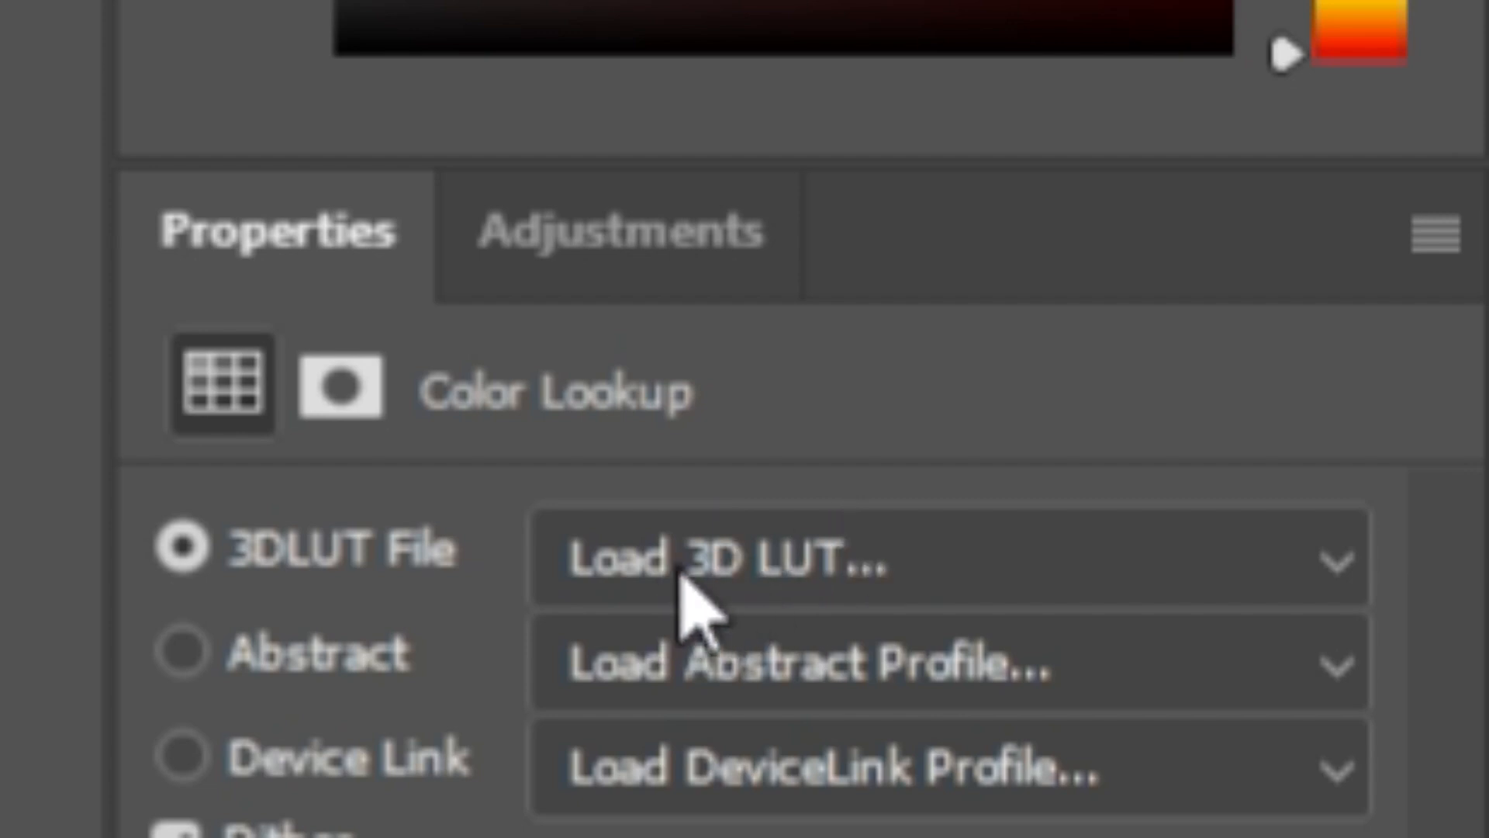
click(679, 574)
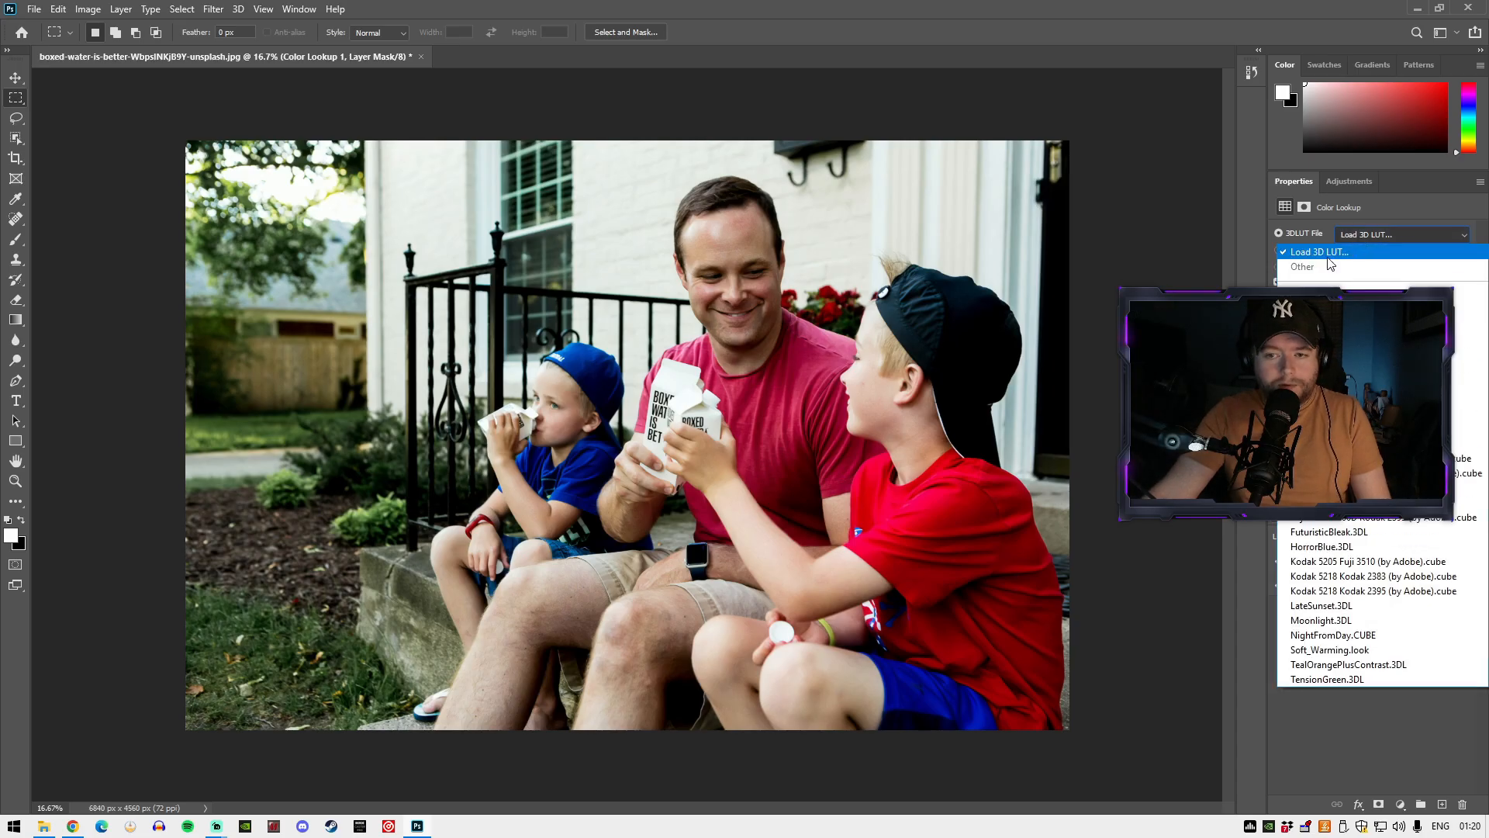
click(1327, 253)
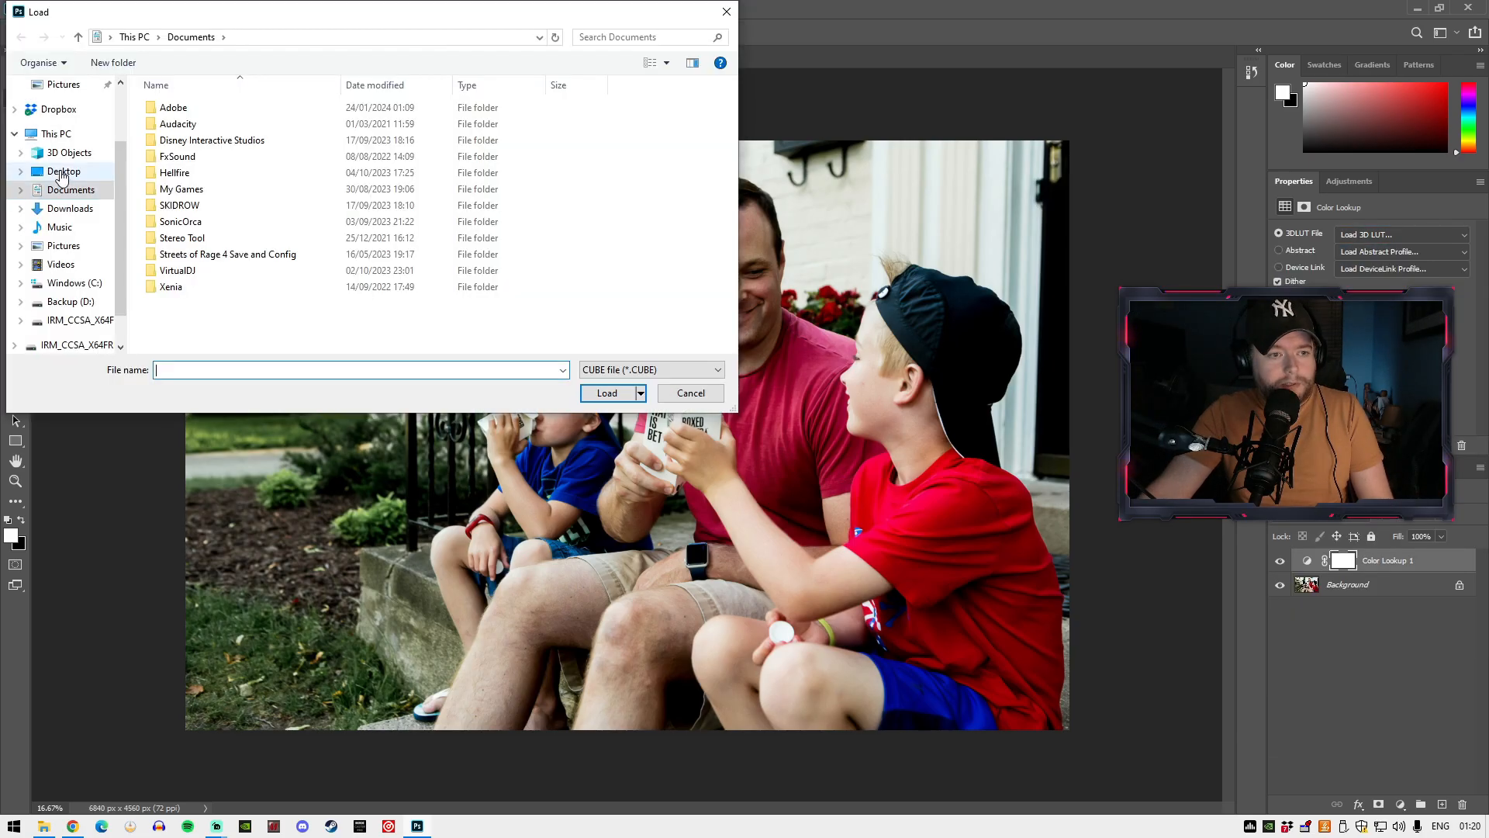
click(77, 302)
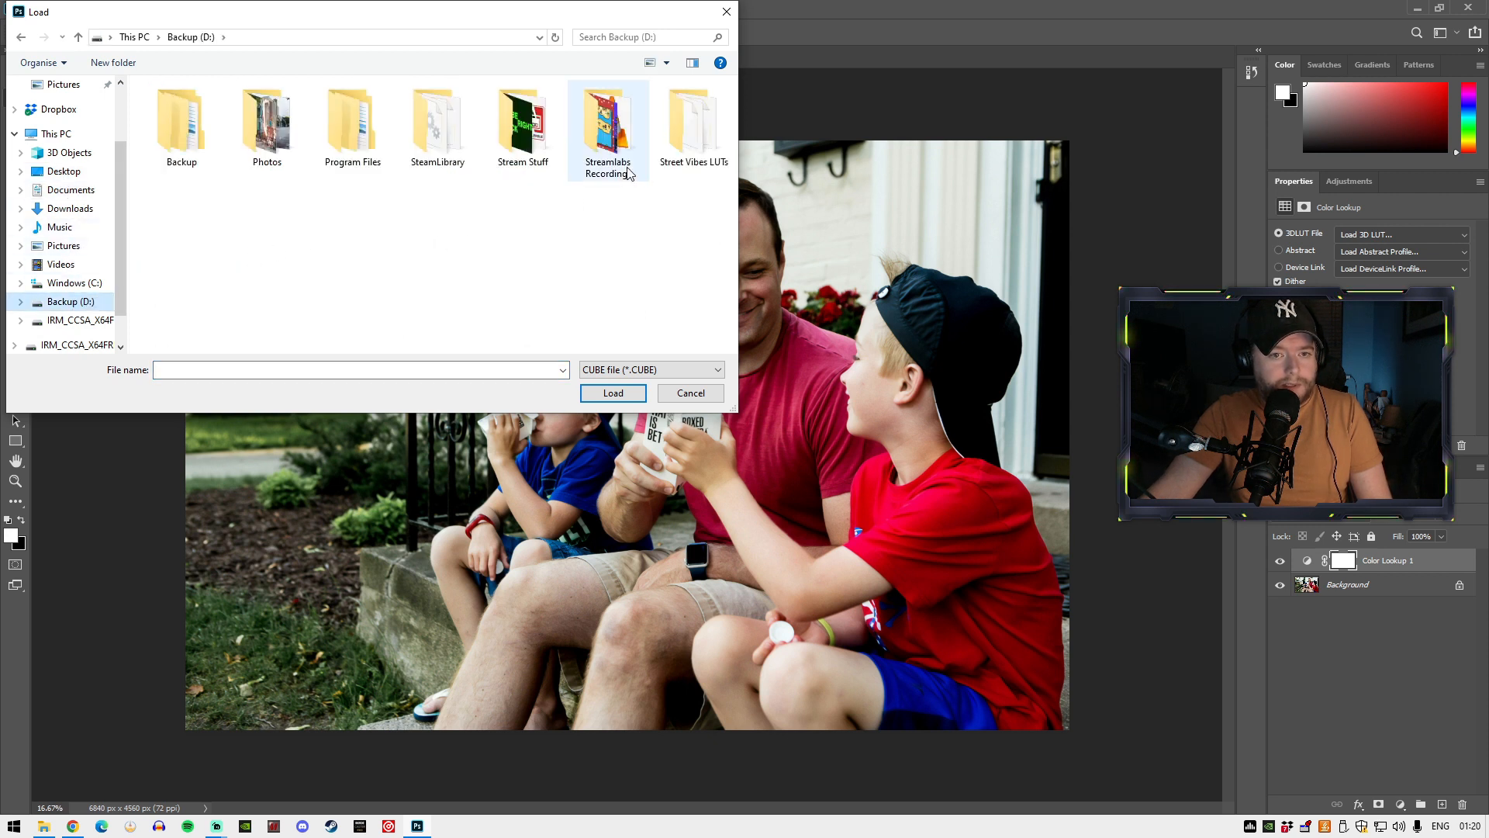
double_click(689, 137)
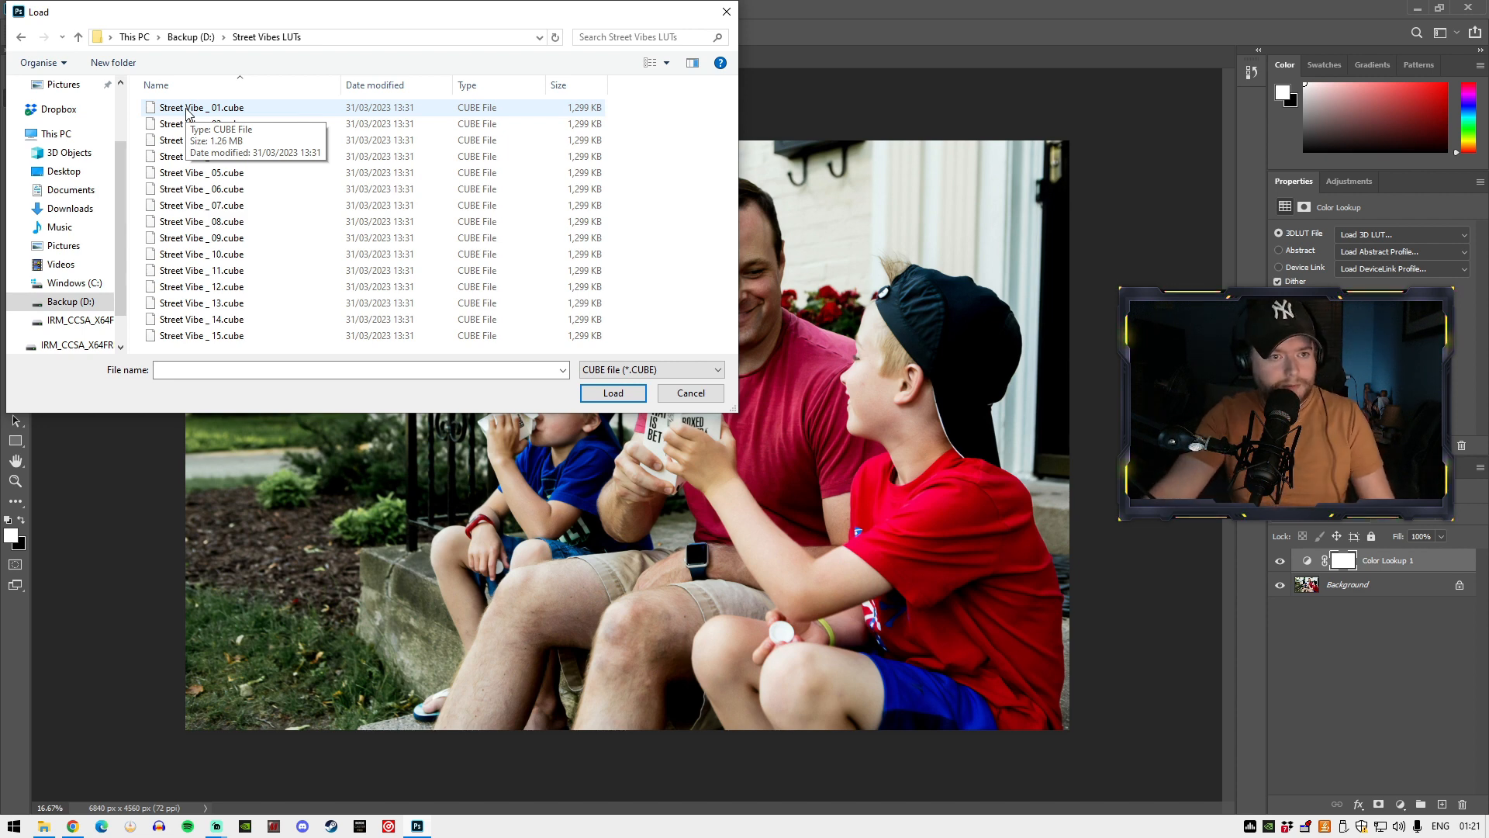
double_click(186, 108)
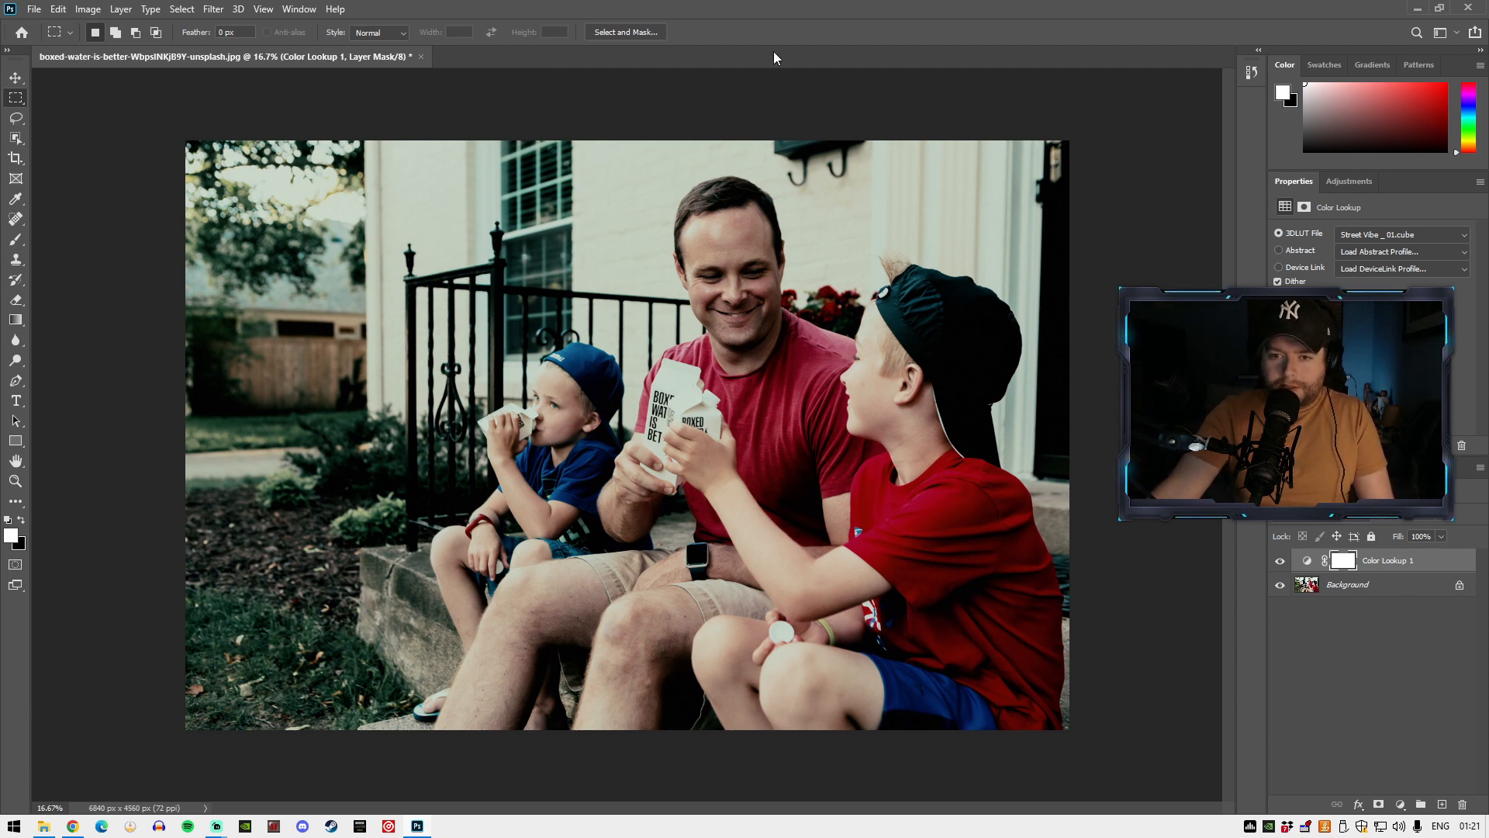
- Try Street Vibe _ 02.cube and Street Vibe _ 03.cube in turn as the 3D LUT of the Color Lookup layer
click(1390, 236)
click(1391, 250)
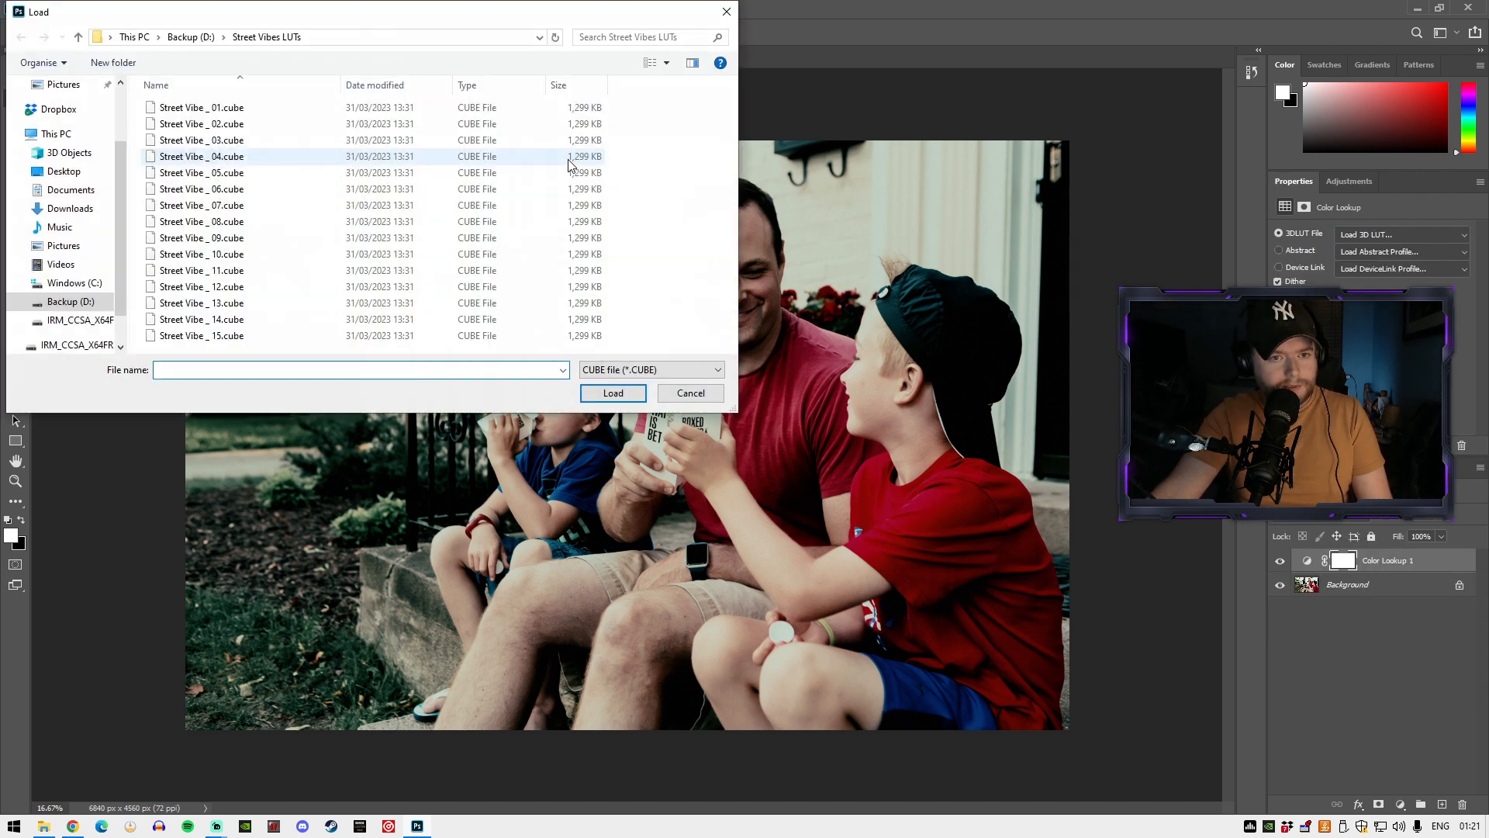
double_click(233, 125)
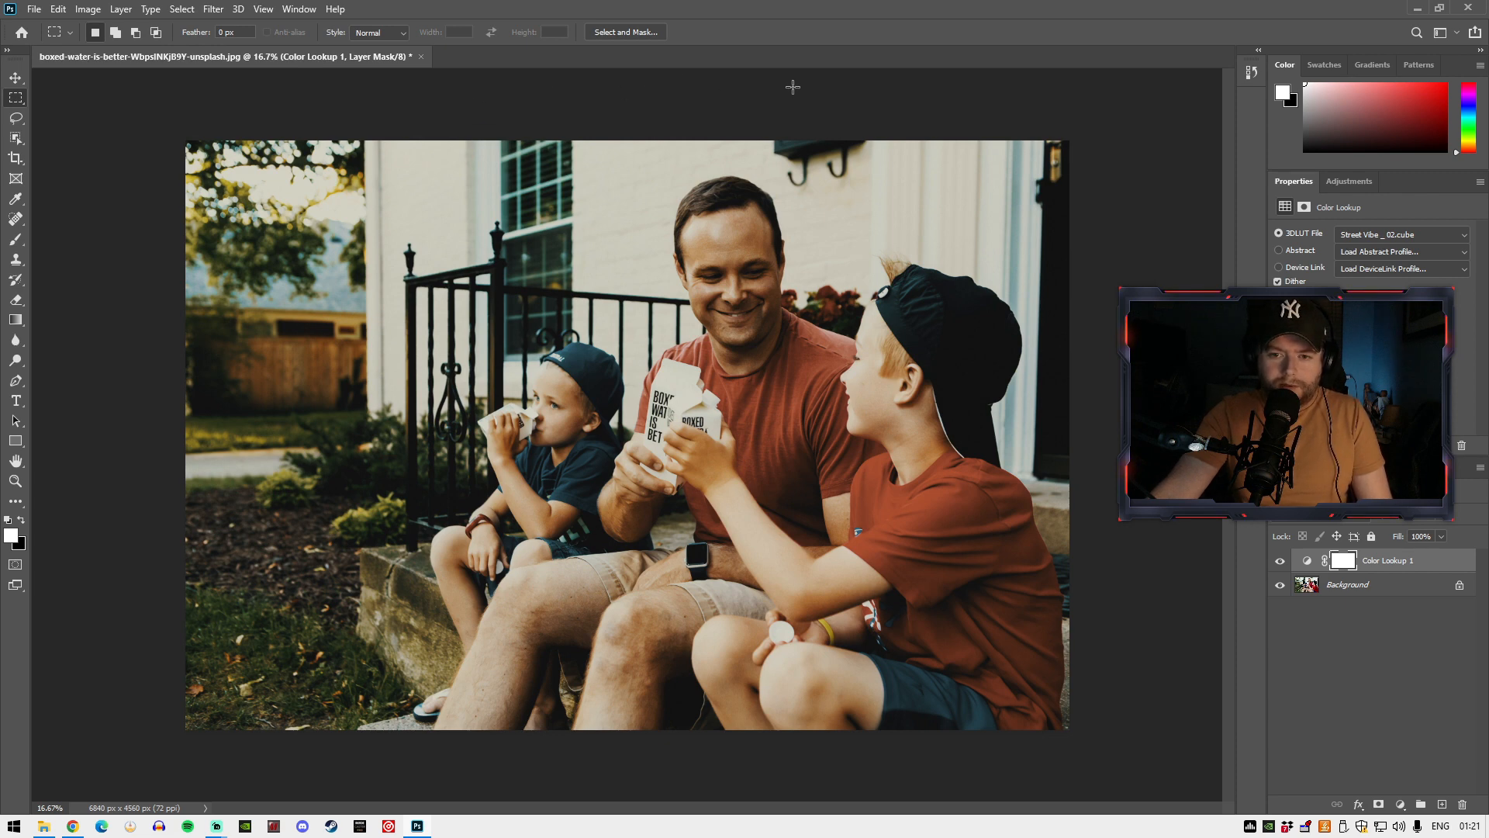
click(1384, 235)
click(1357, 251)
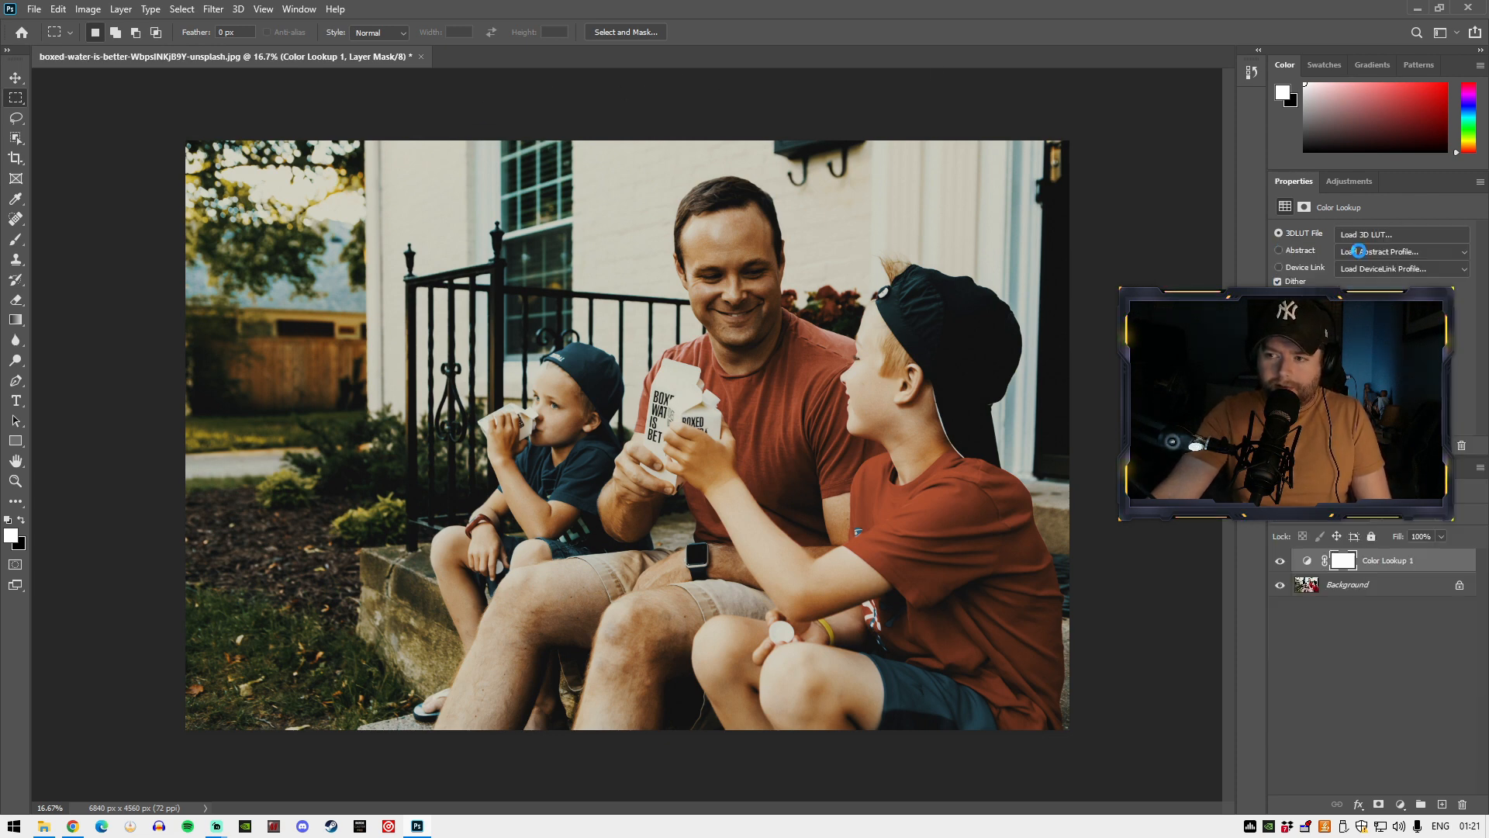
double_click(295, 140)
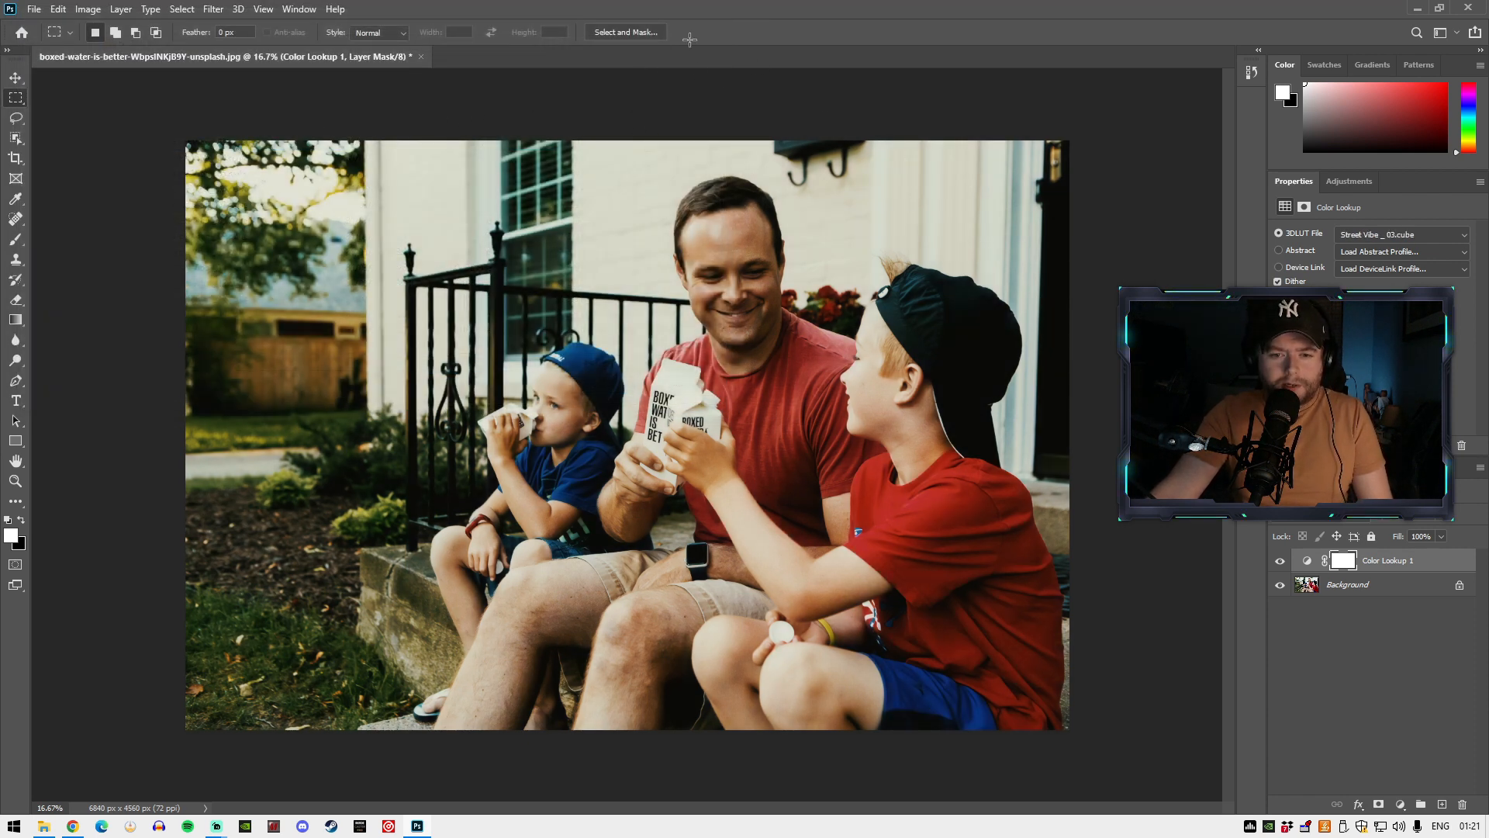
- Apply an Exposure adjustment to the Background layer with exposure 0 and gamma correction 1.20
click(1361, 588)
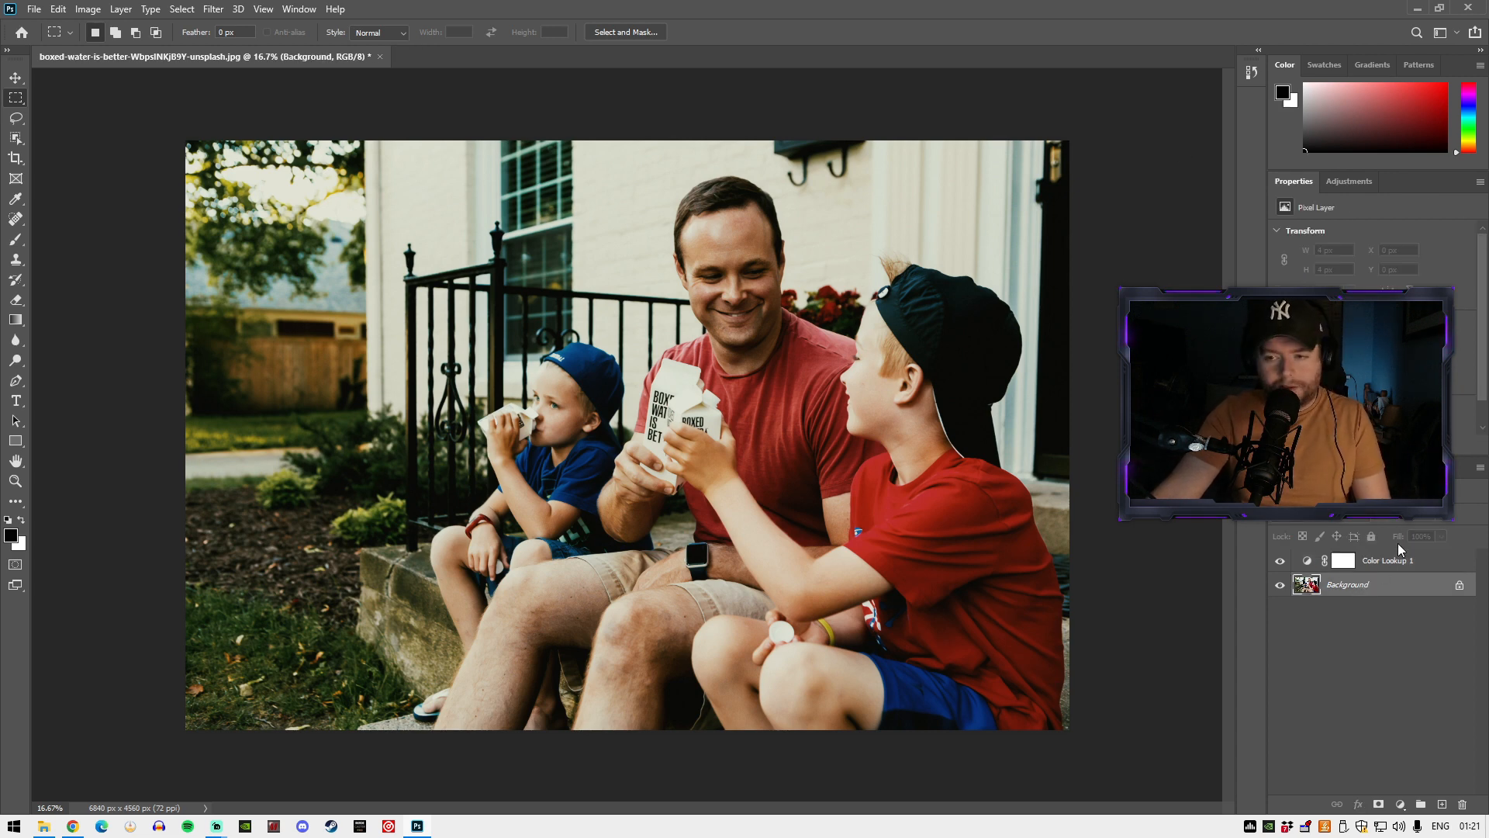
click(87, 10)
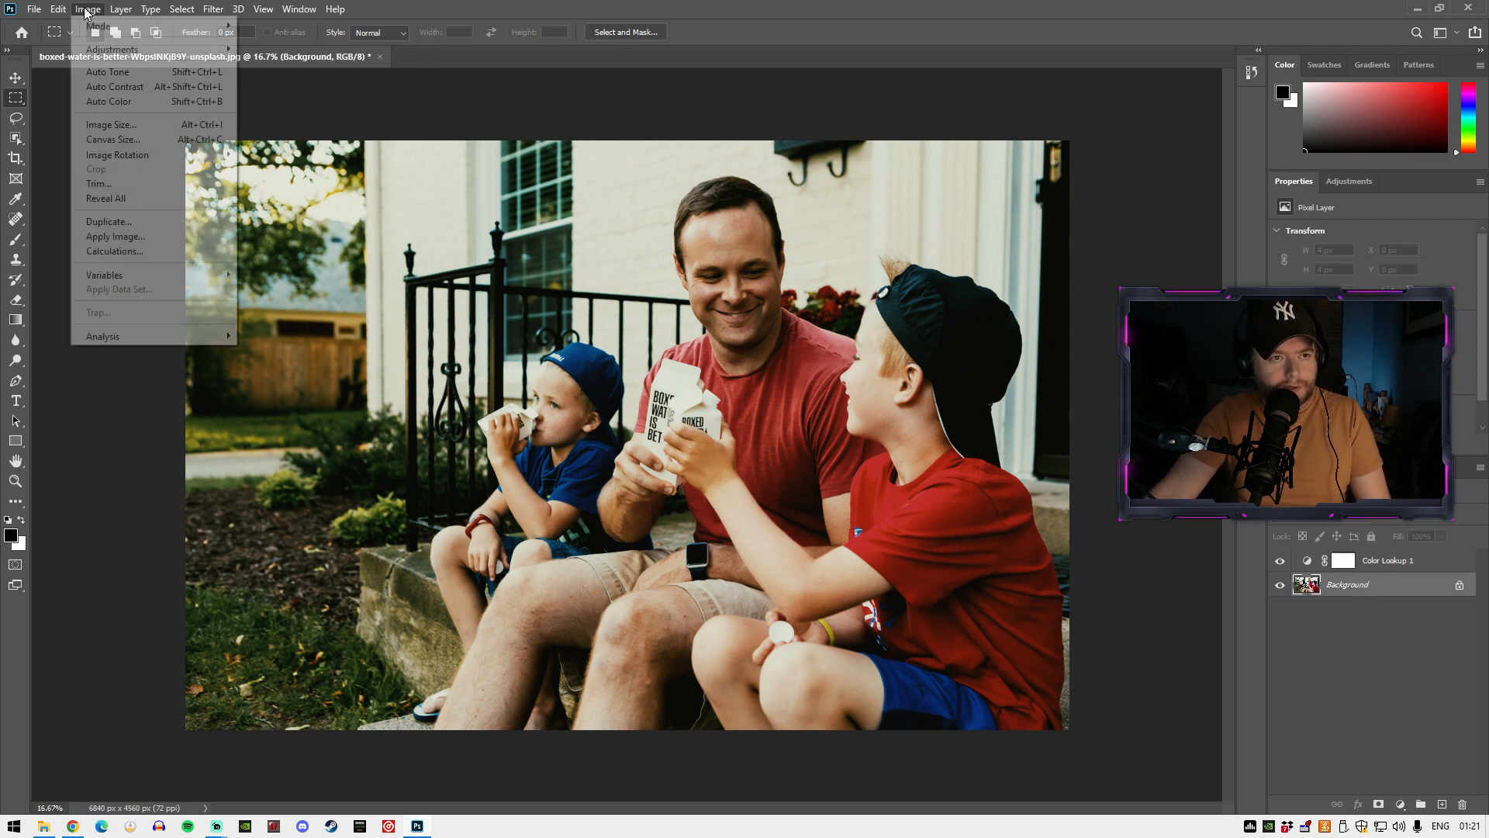
mouse_move(106, 53)
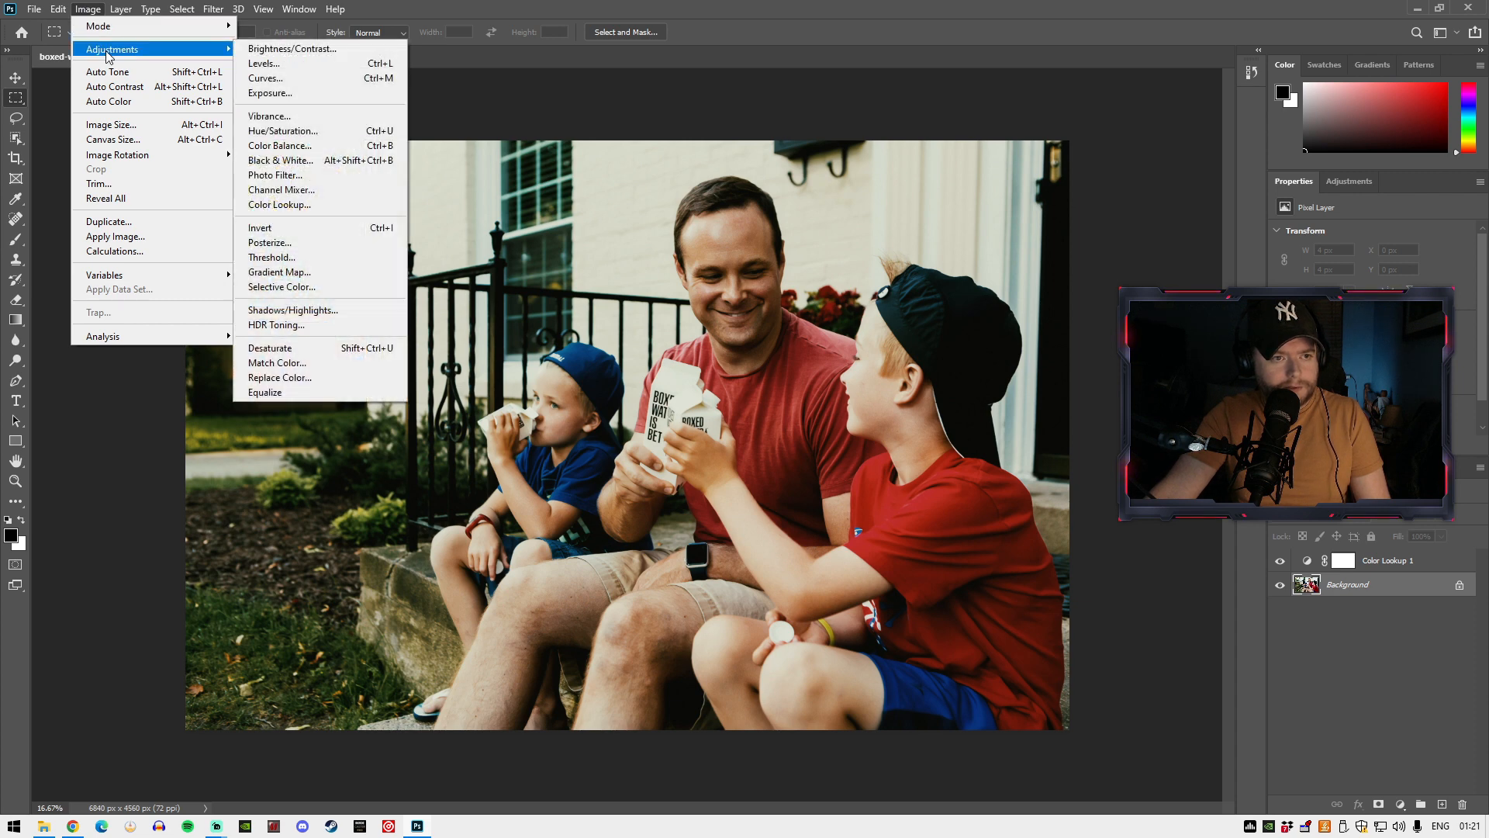
click(272, 93)
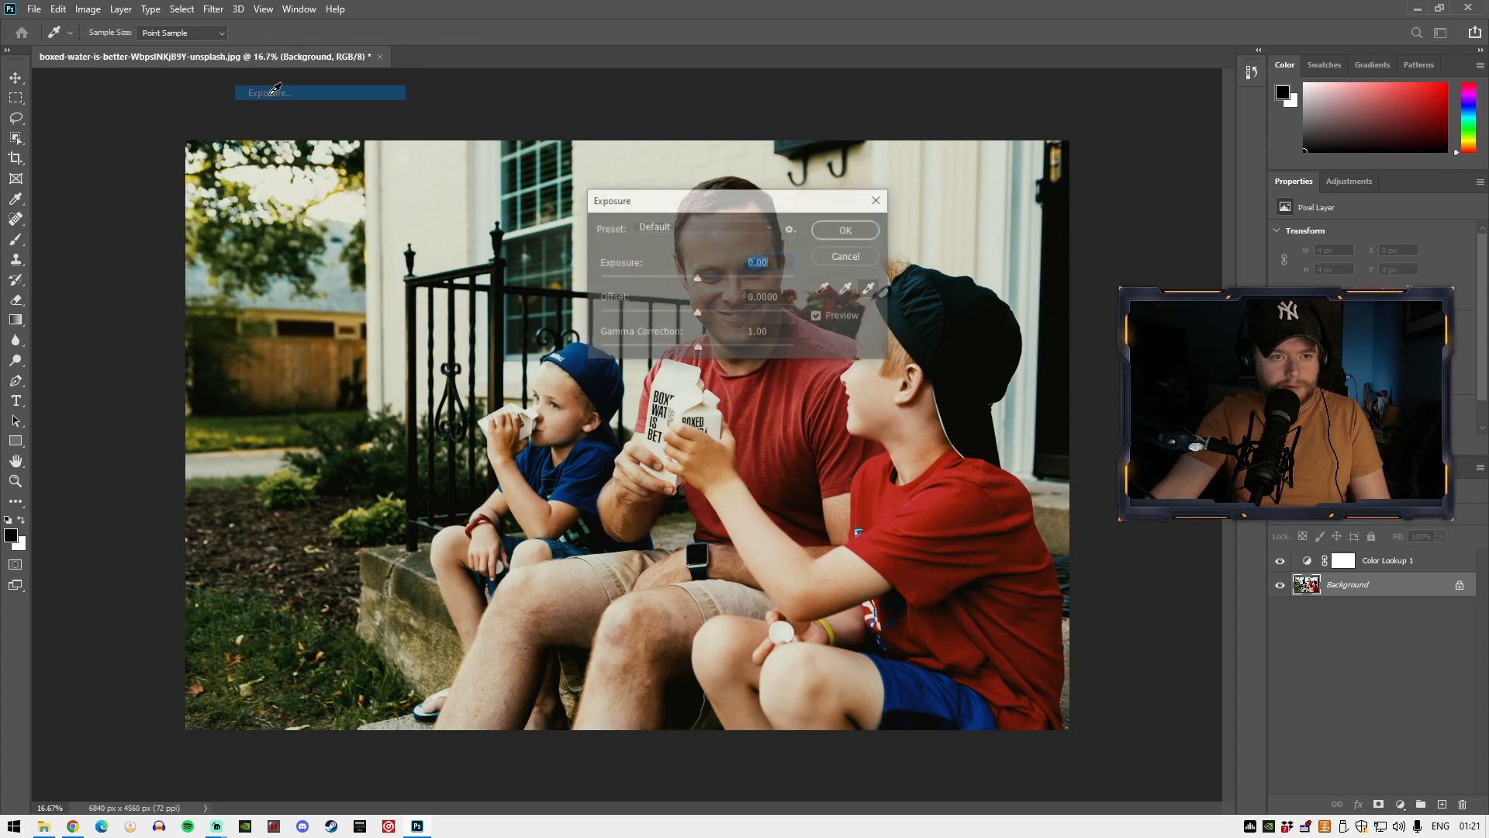
drag(715, 206, 1028, 145)
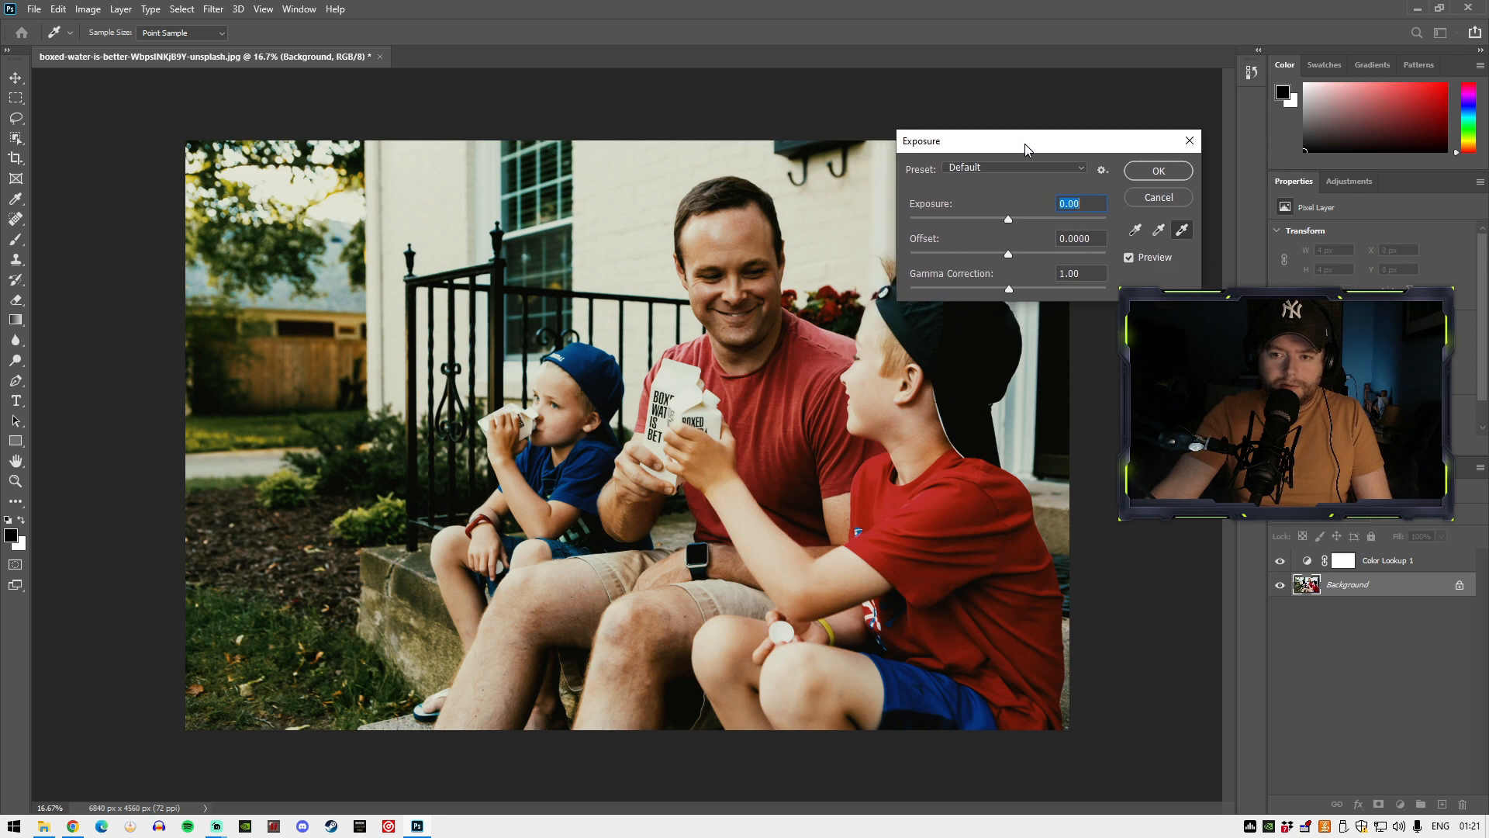
mouse_move(1012, 221)
mouse_down()
mouse_move(1040, 218)
mouse_move(1026, 215)
mouse_up()
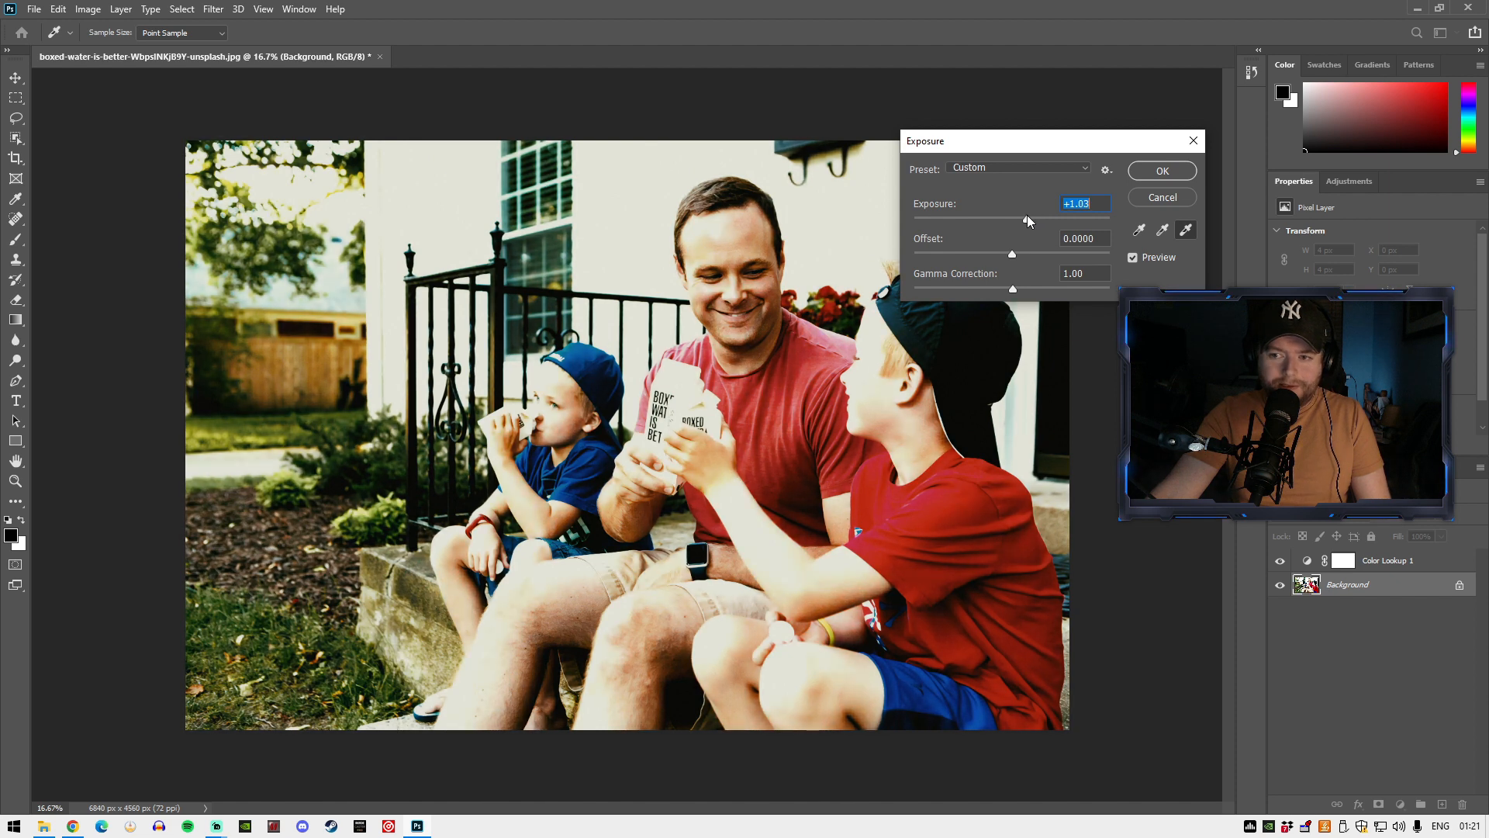
text(0)
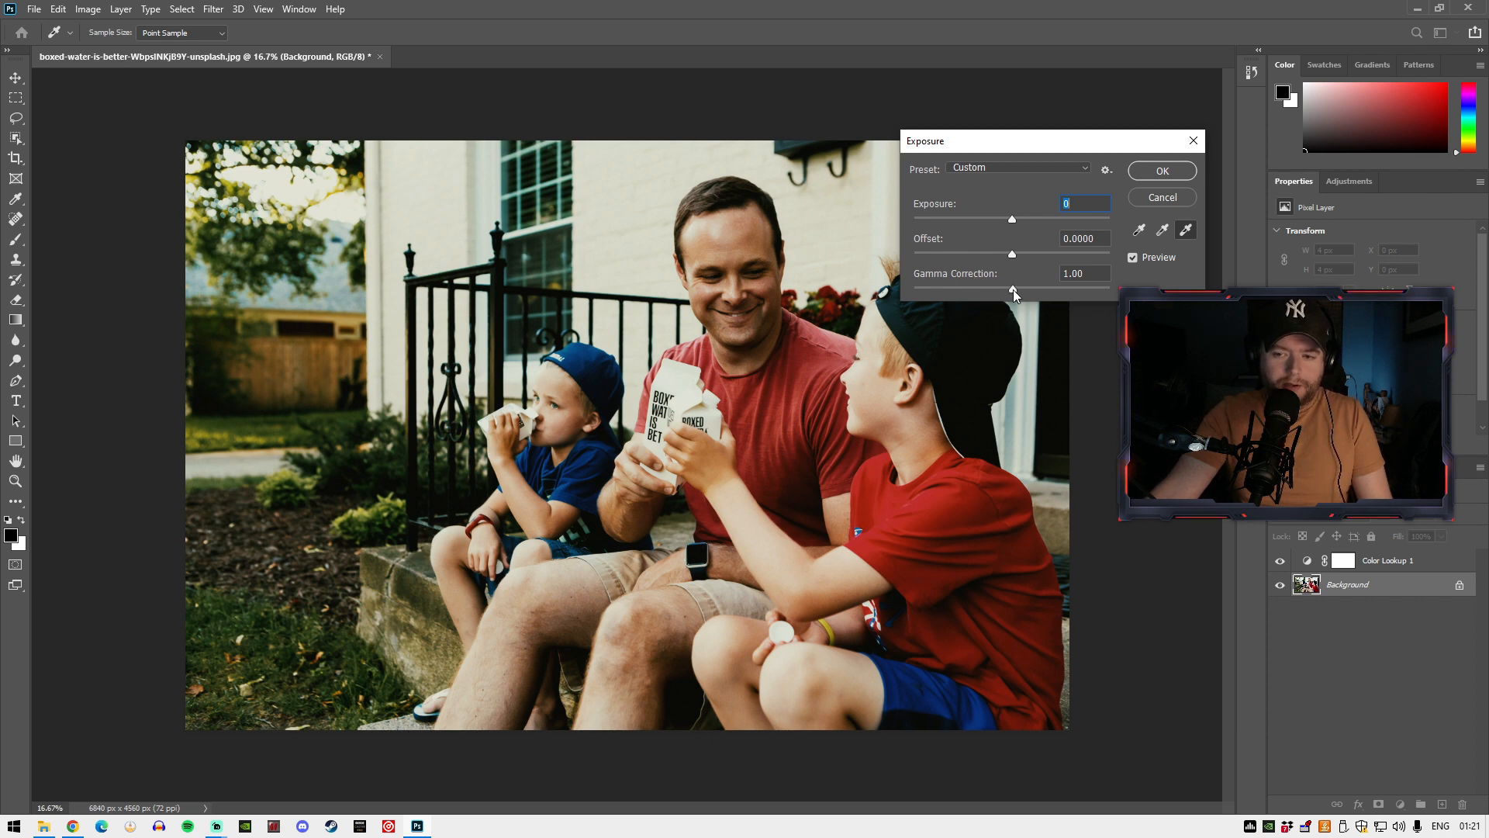
drag(1013, 290, 997, 283)
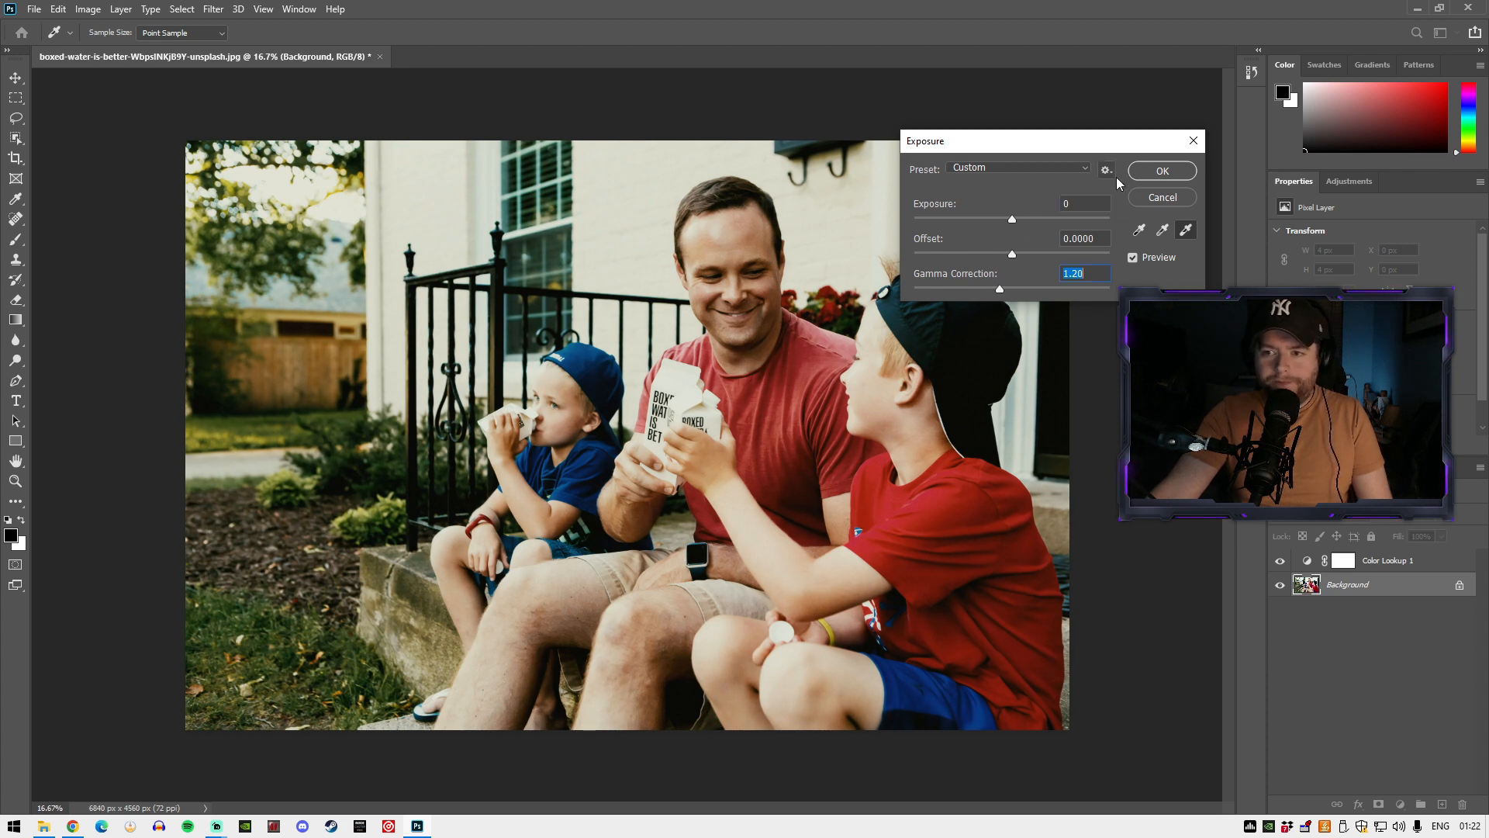
click(1141, 169)
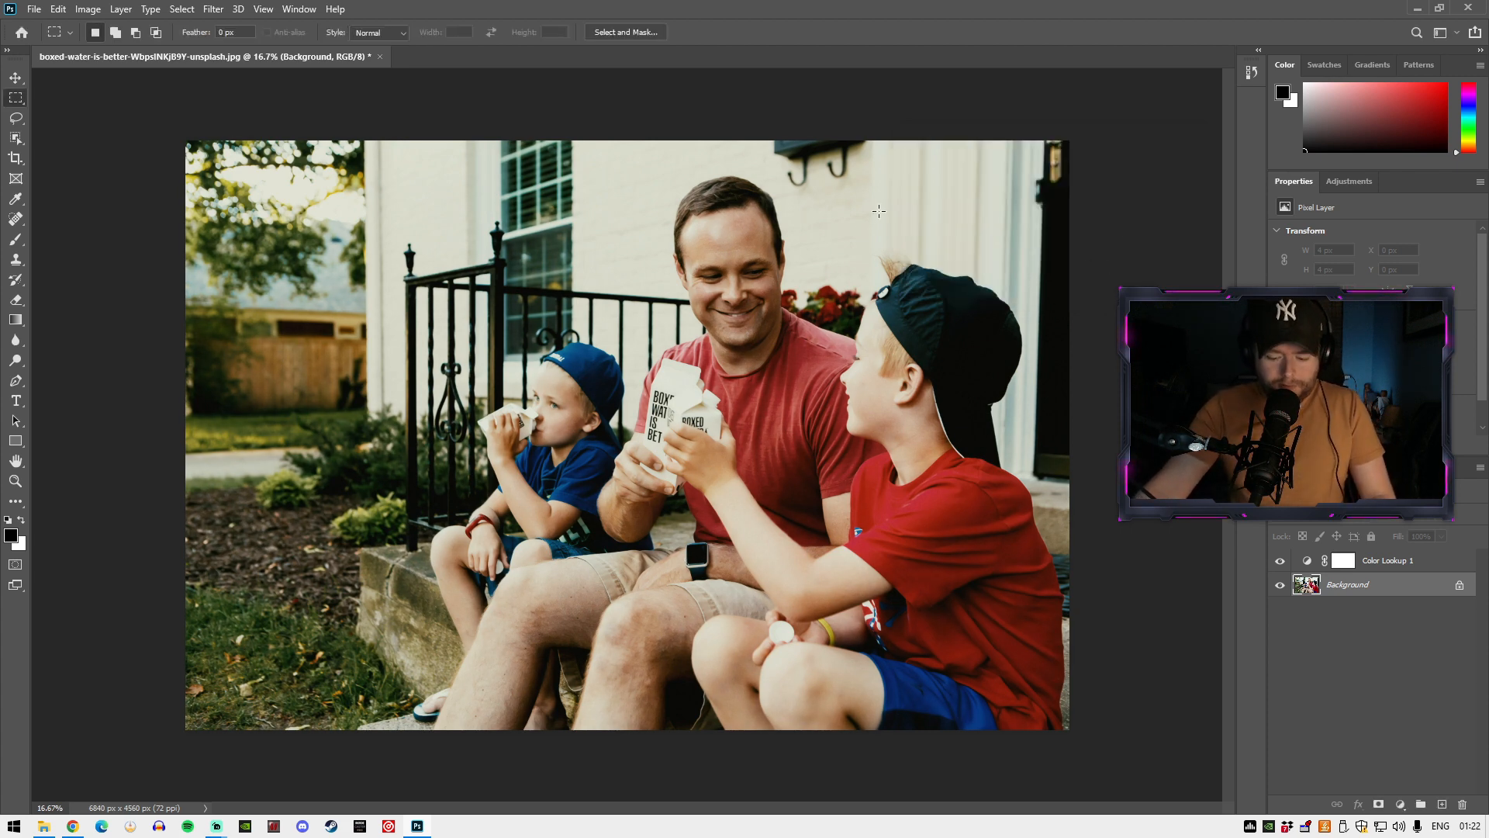
- Examine the colour-graded faces and clothing close up, and return to the whole photo
key(ctrl+plus)
key(ctrl+plus)
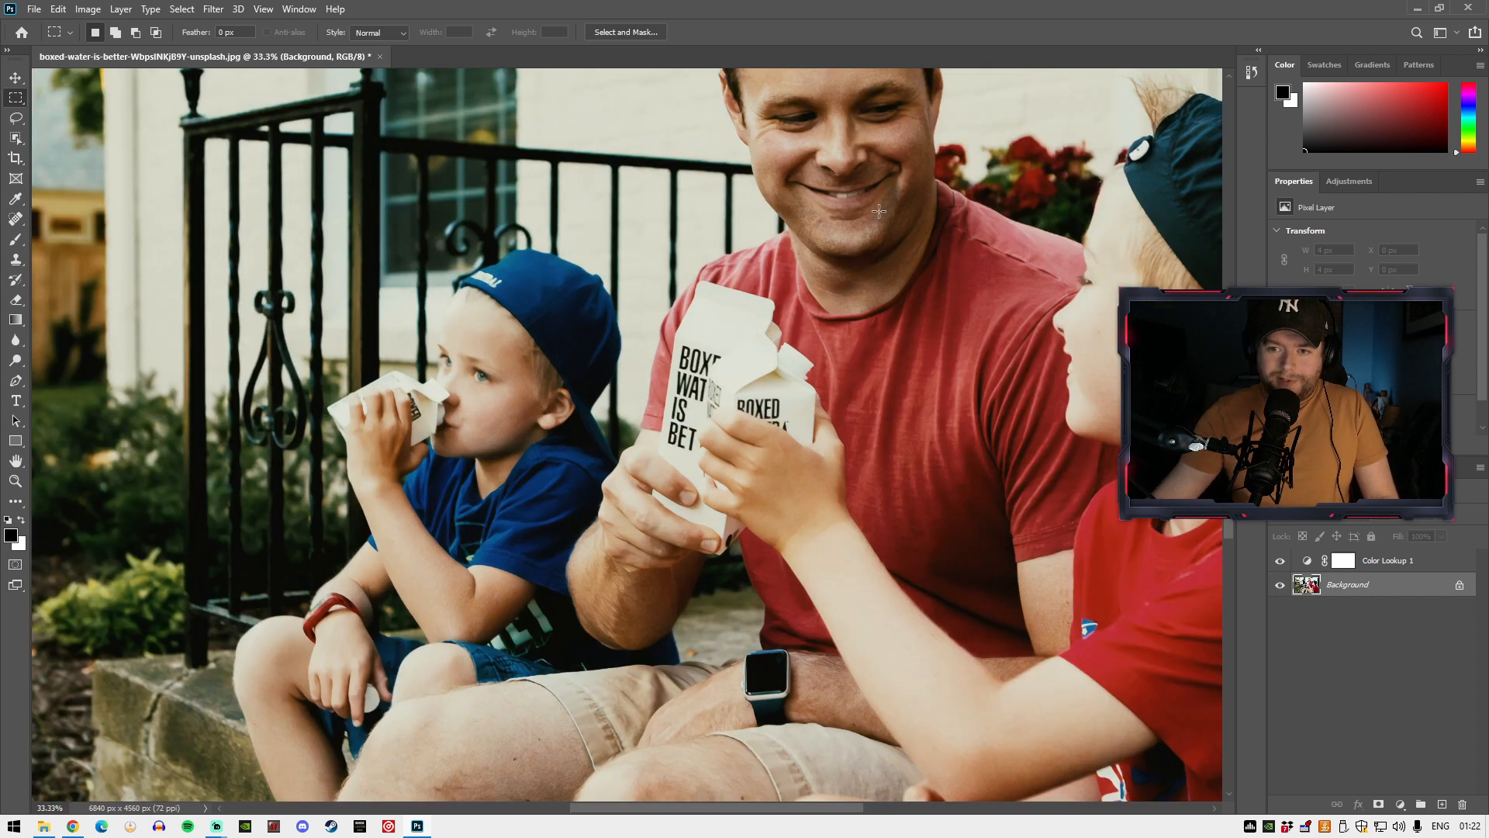
scroll(737, 804, right, 3)
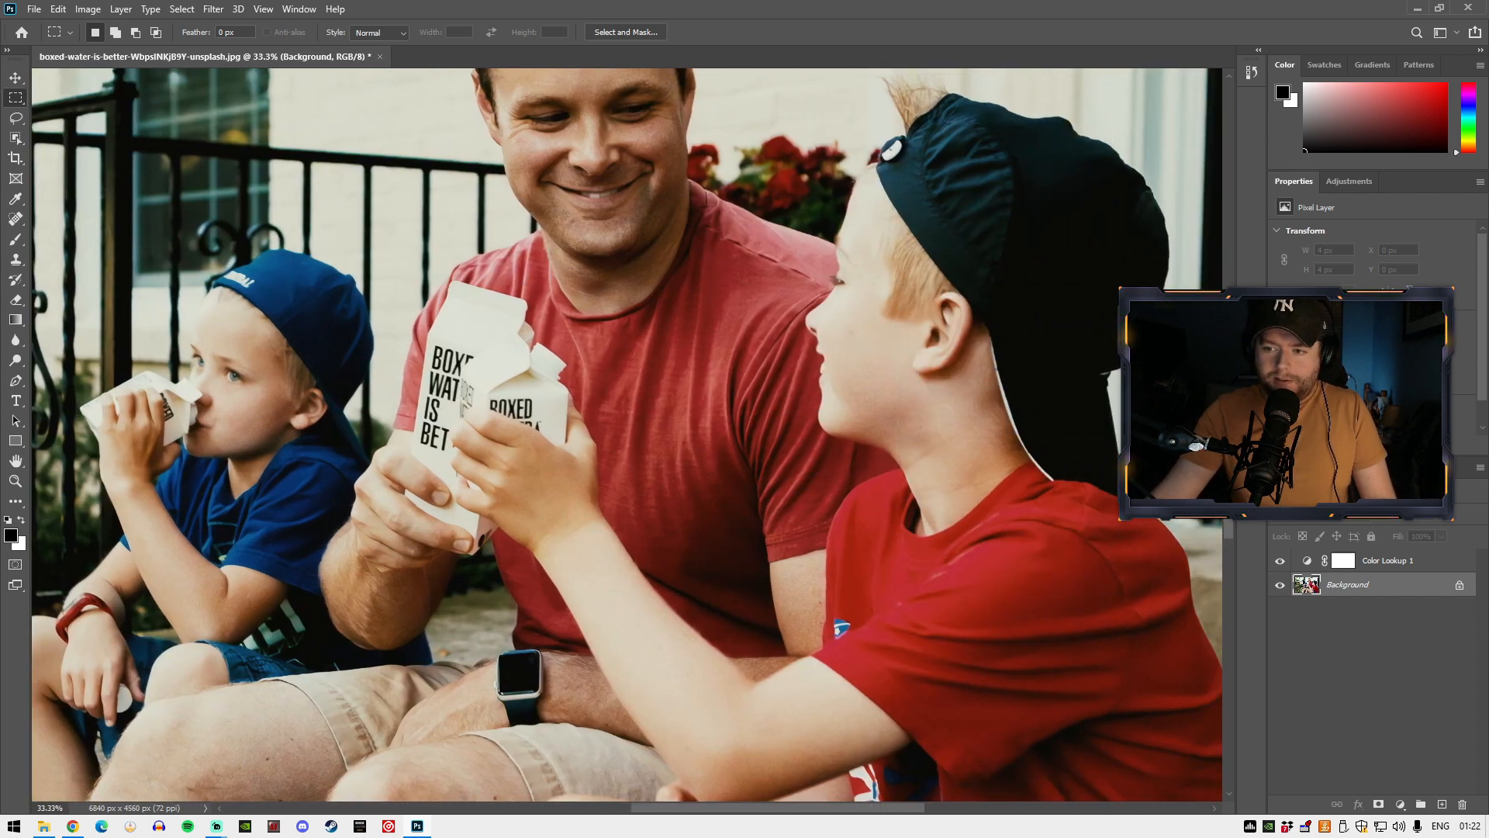
scroll(738, 803, up, 3)
scroll(627, 434, down, 1)
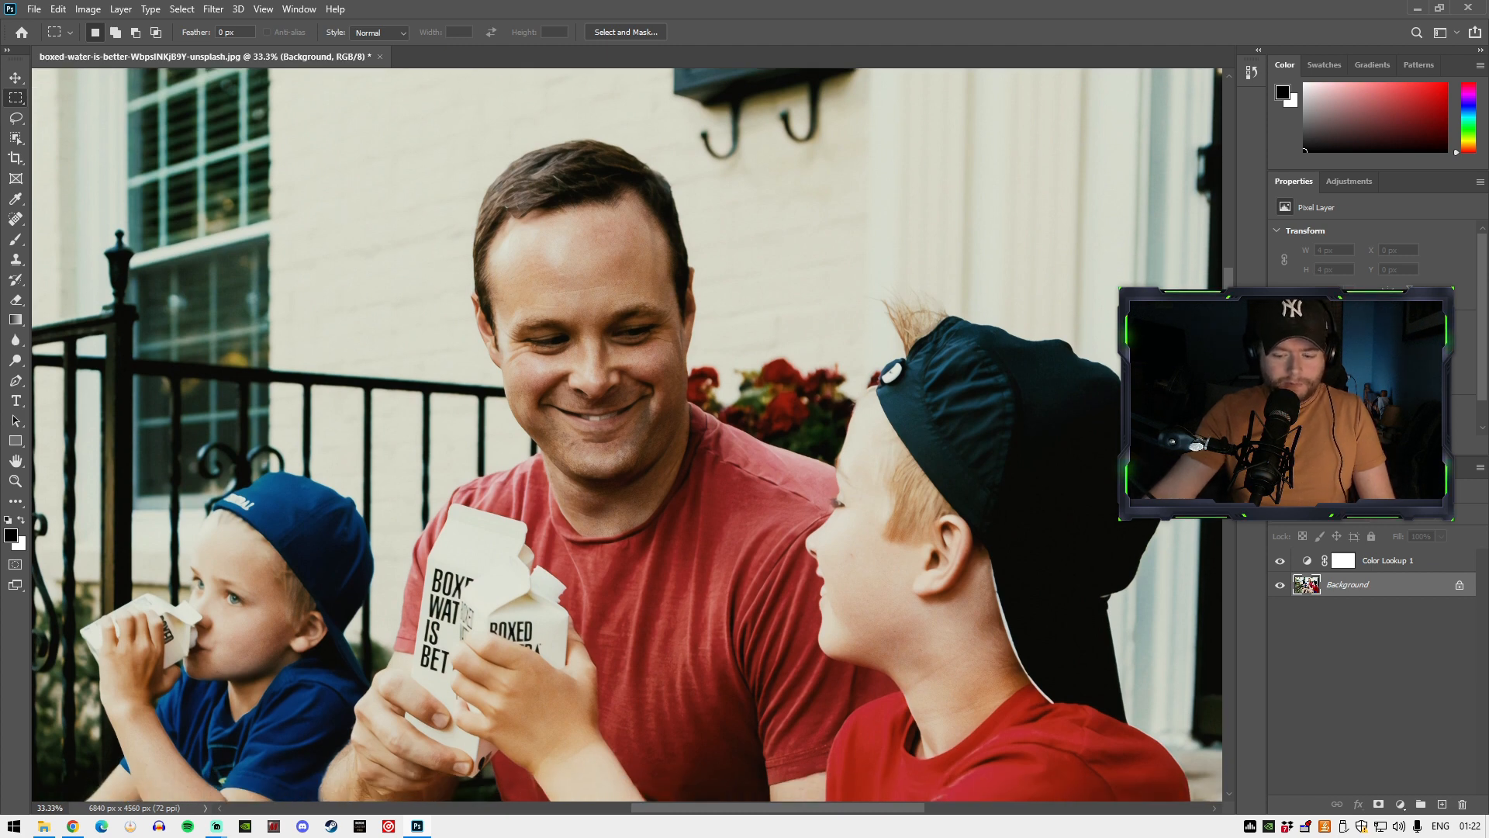
key(ctrl+0)
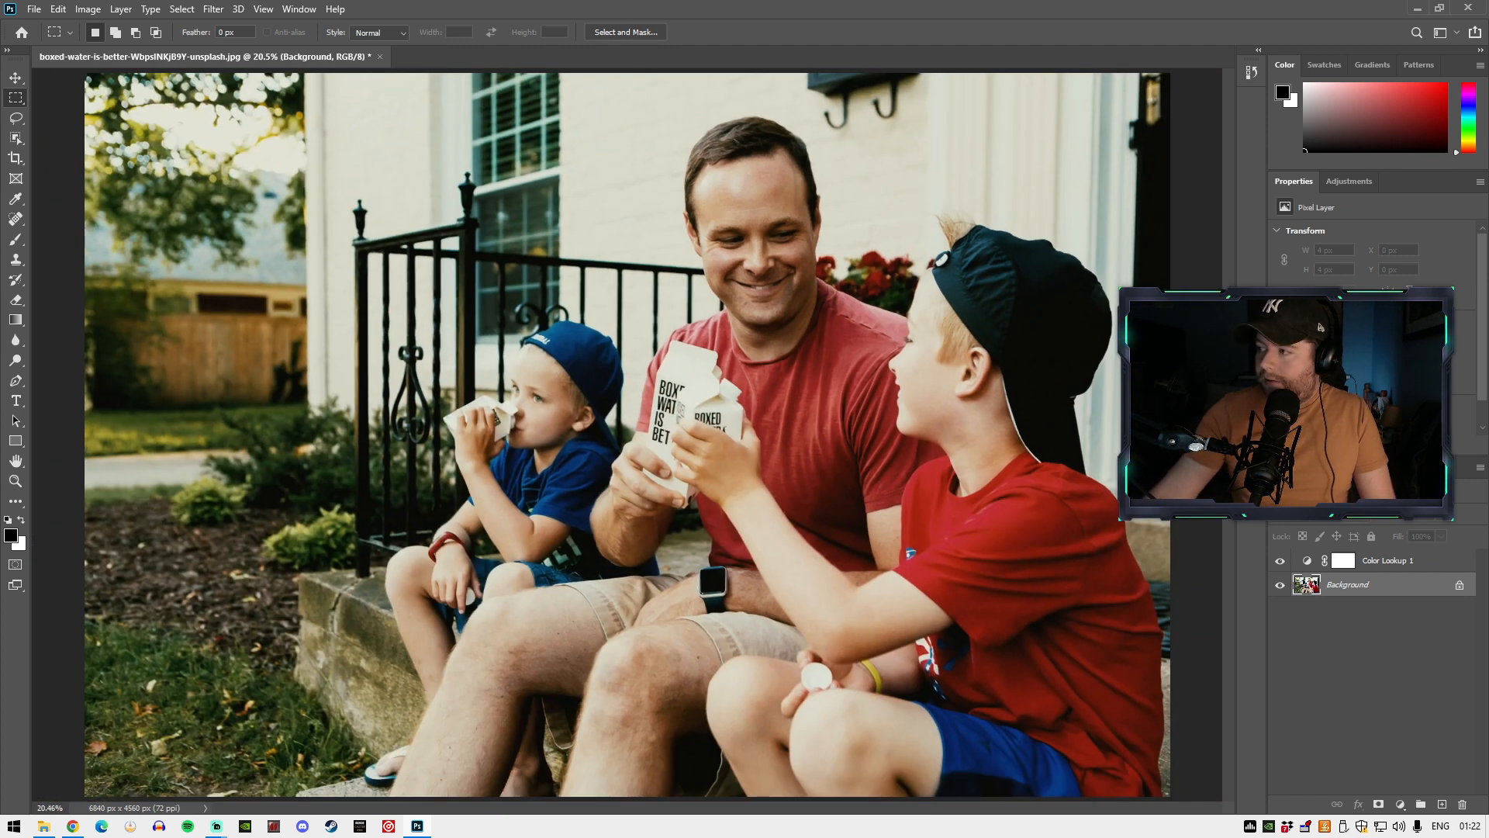
- Replace the Color Lookup layer with a new one that uses Street Vibe _ 07.cube as its 3D LUT
click(1448, 570)
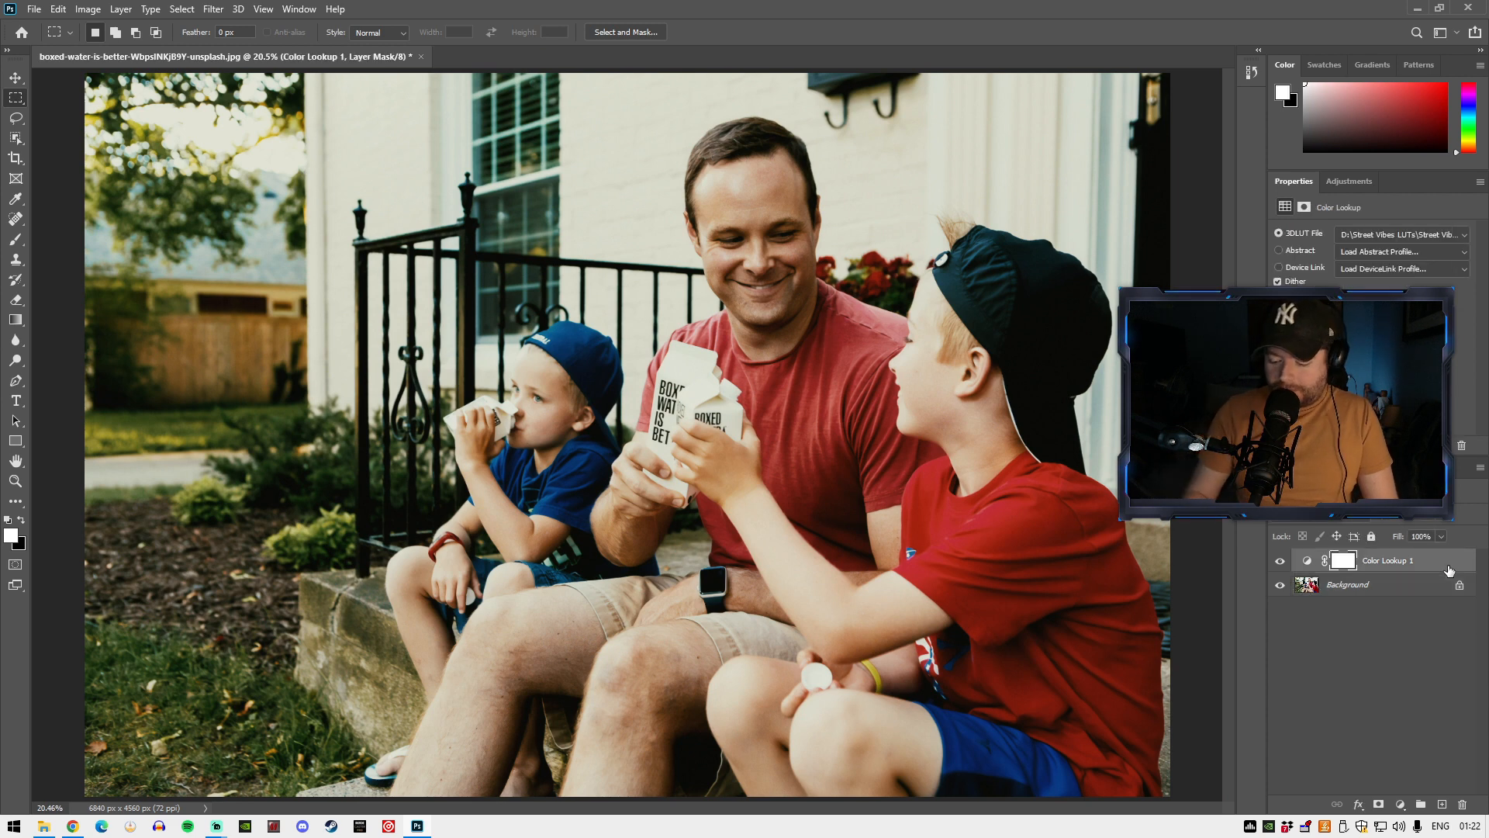
key(Delete)
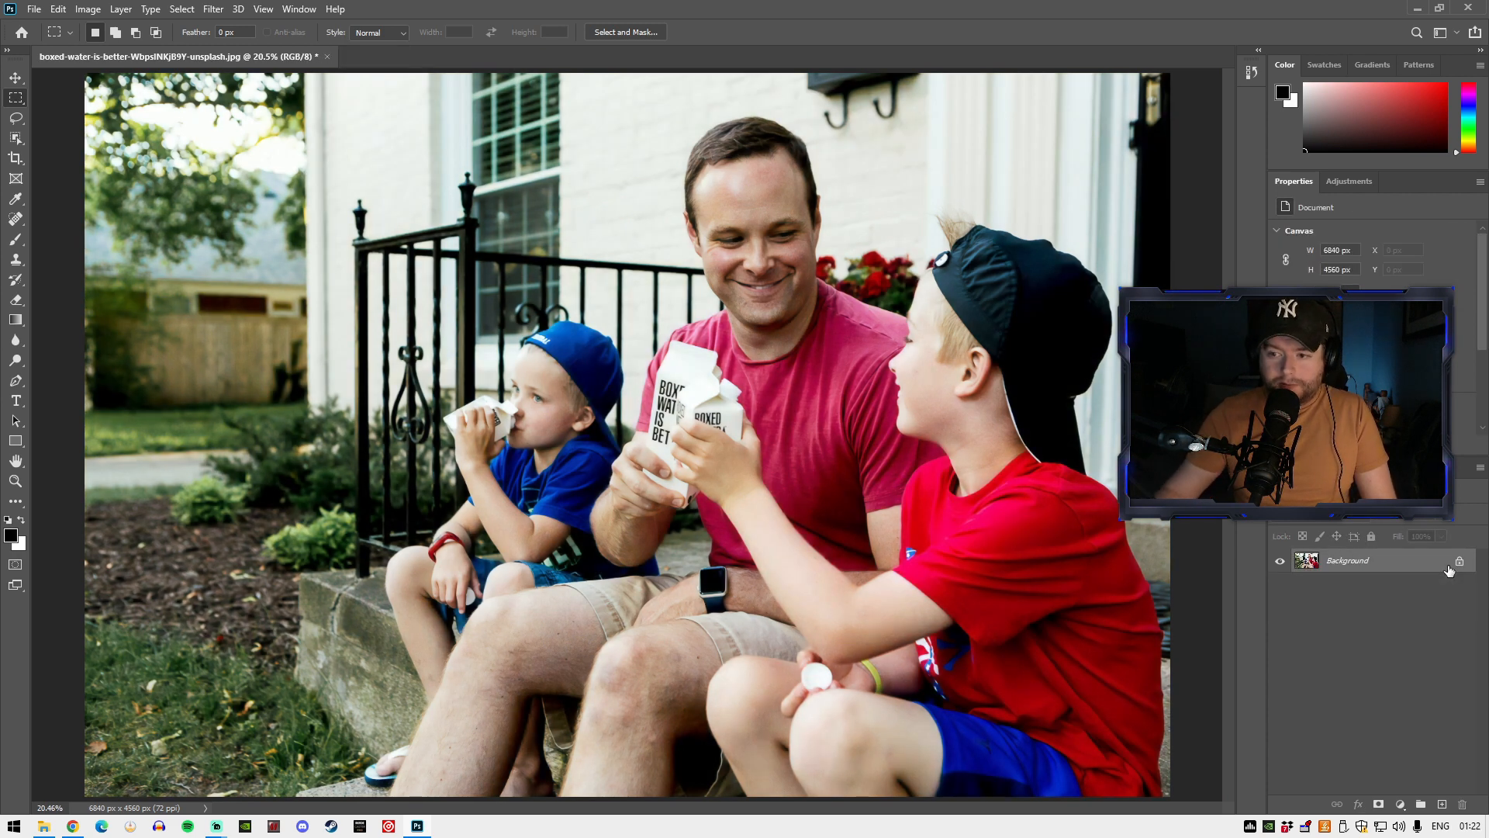
click(1350, 182)
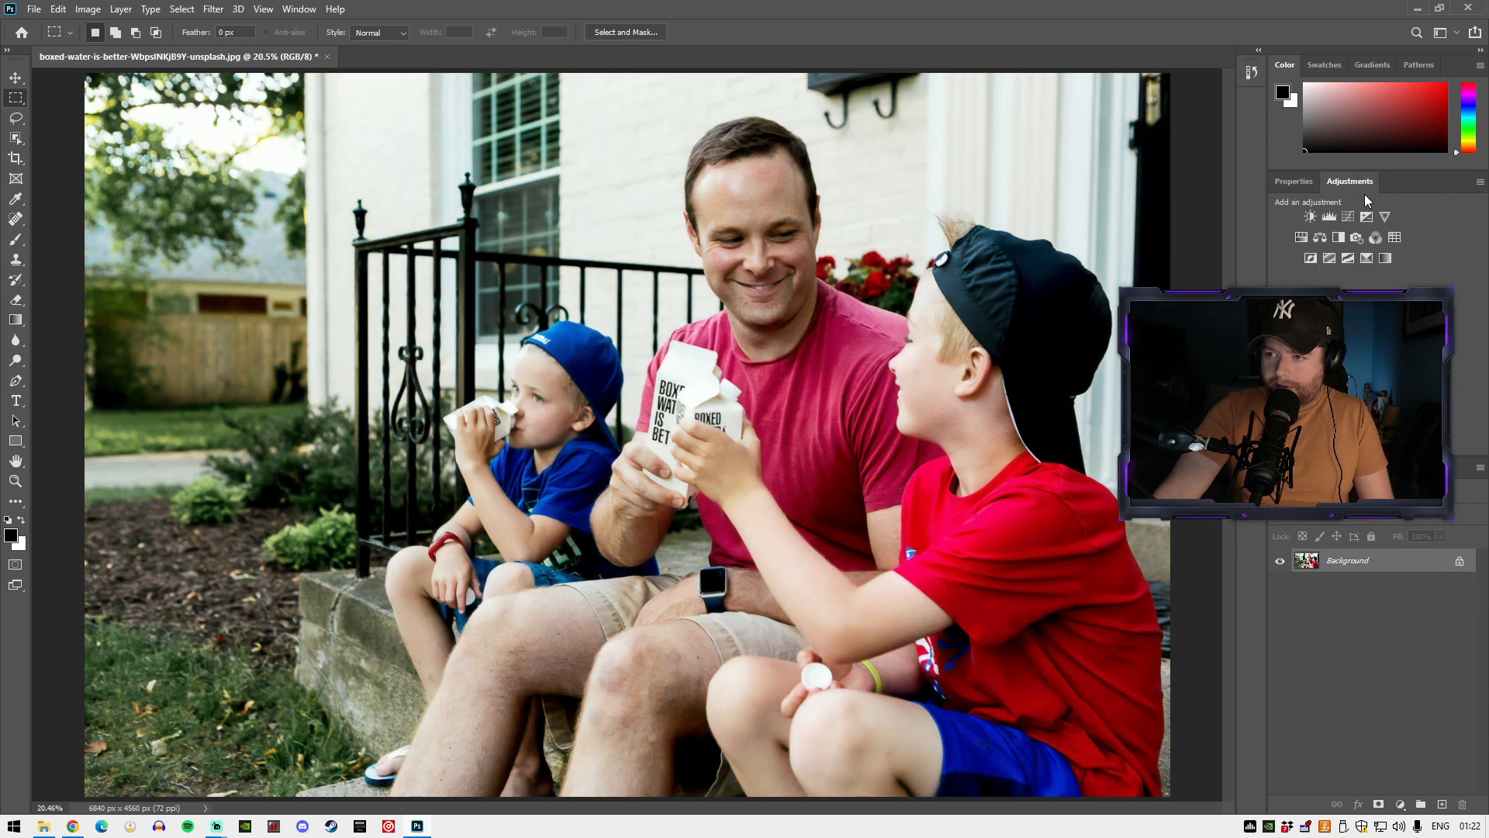
click(1394, 240)
click(1384, 234)
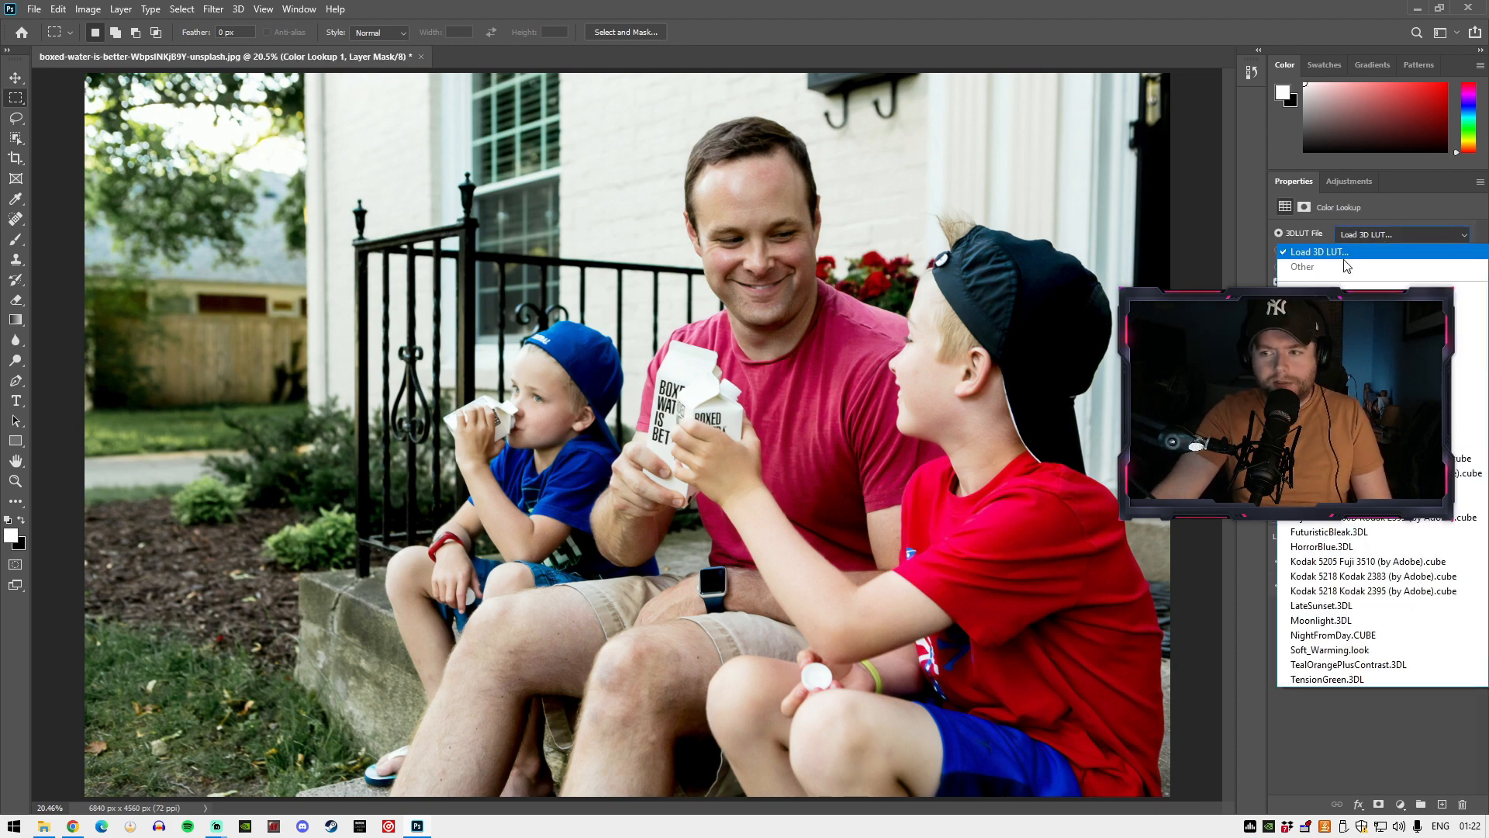
click(1345, 256)
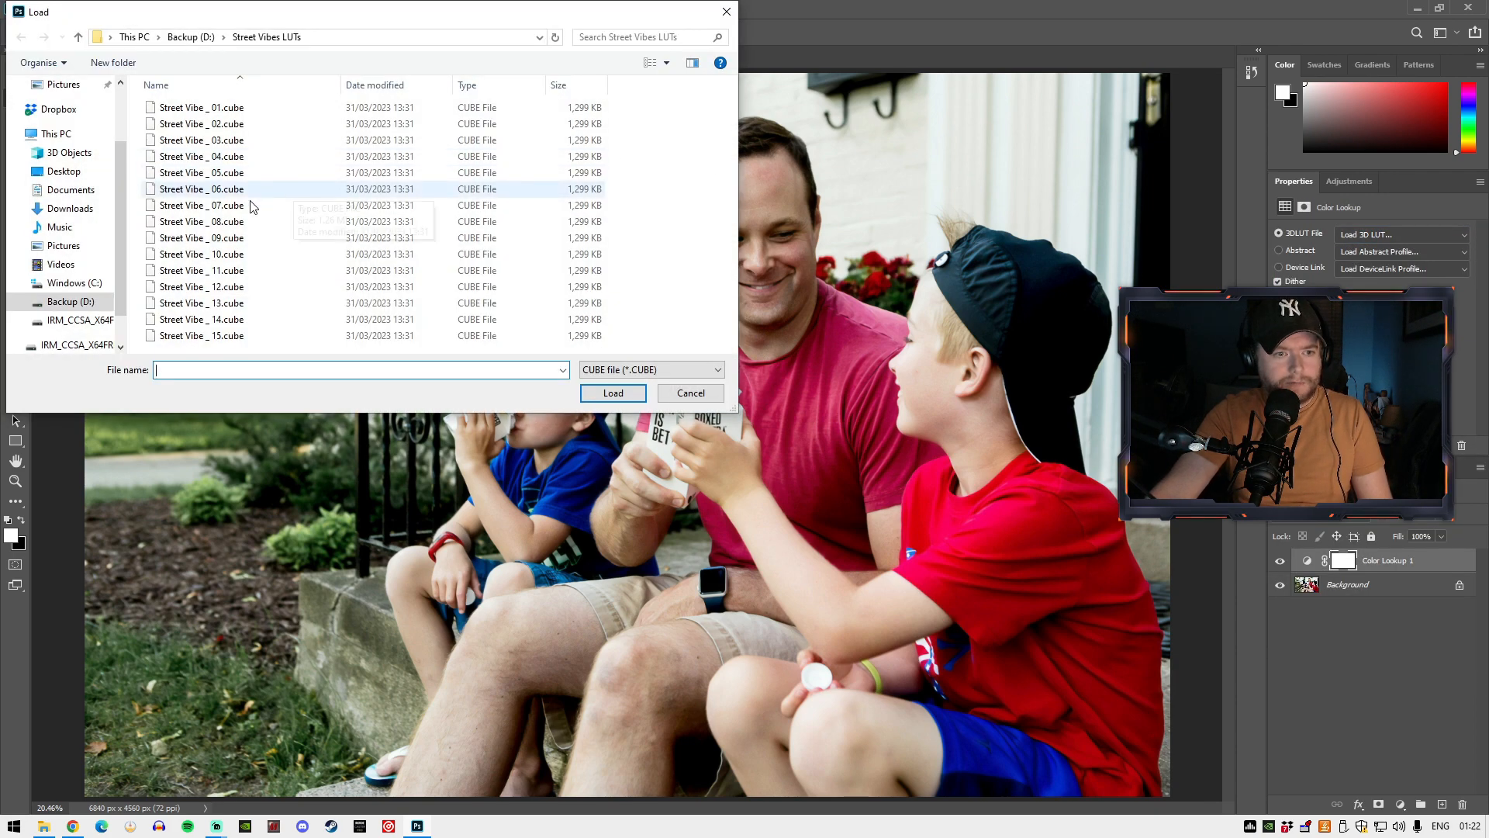
double_click(232, 205)
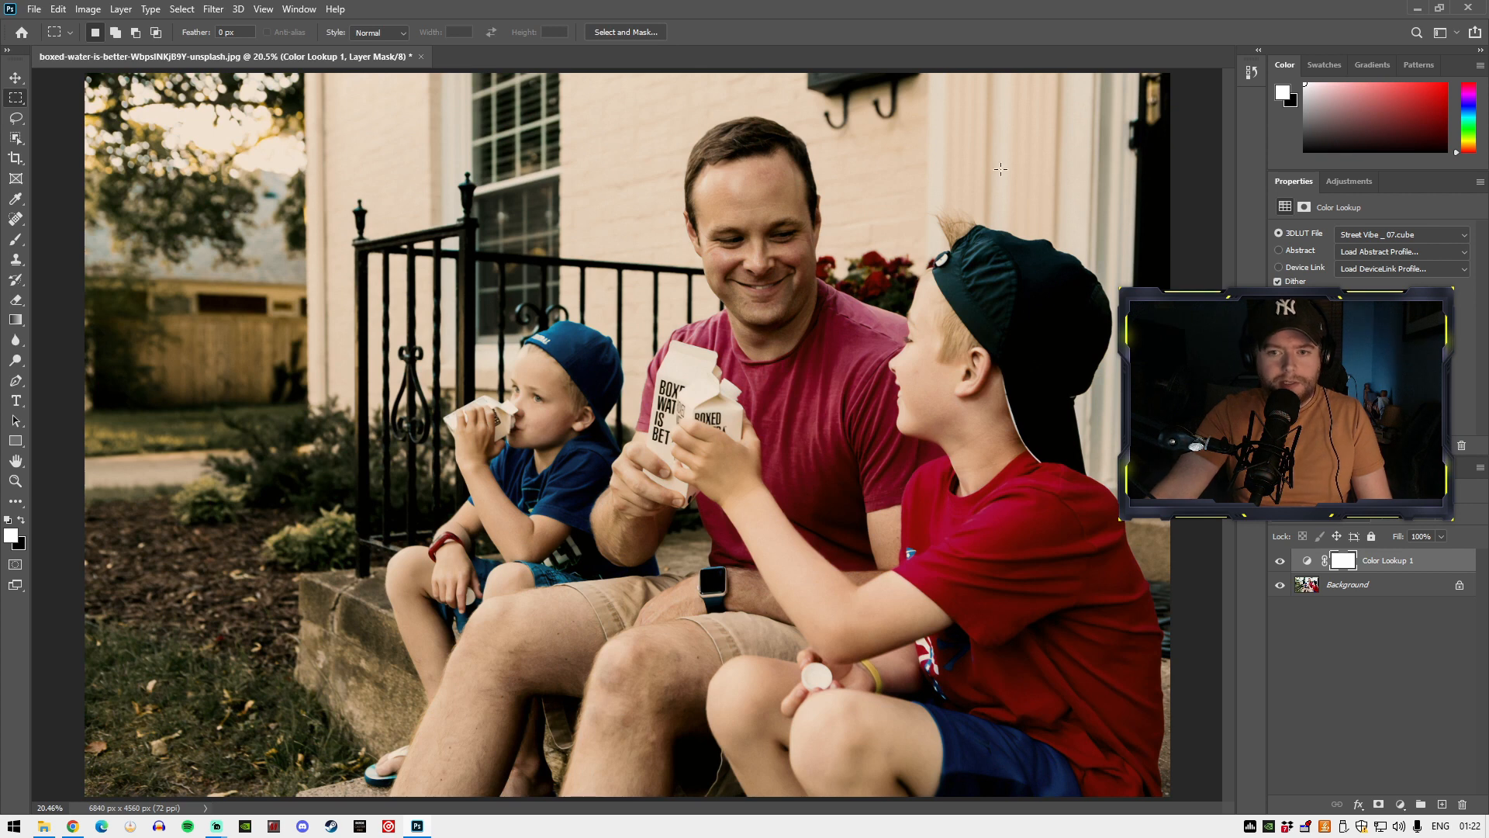
- Apply another Exposure adjustment to the family photo's Background layer, with exposure 0 and gamma correction 1.20
key(ctrl+minus)
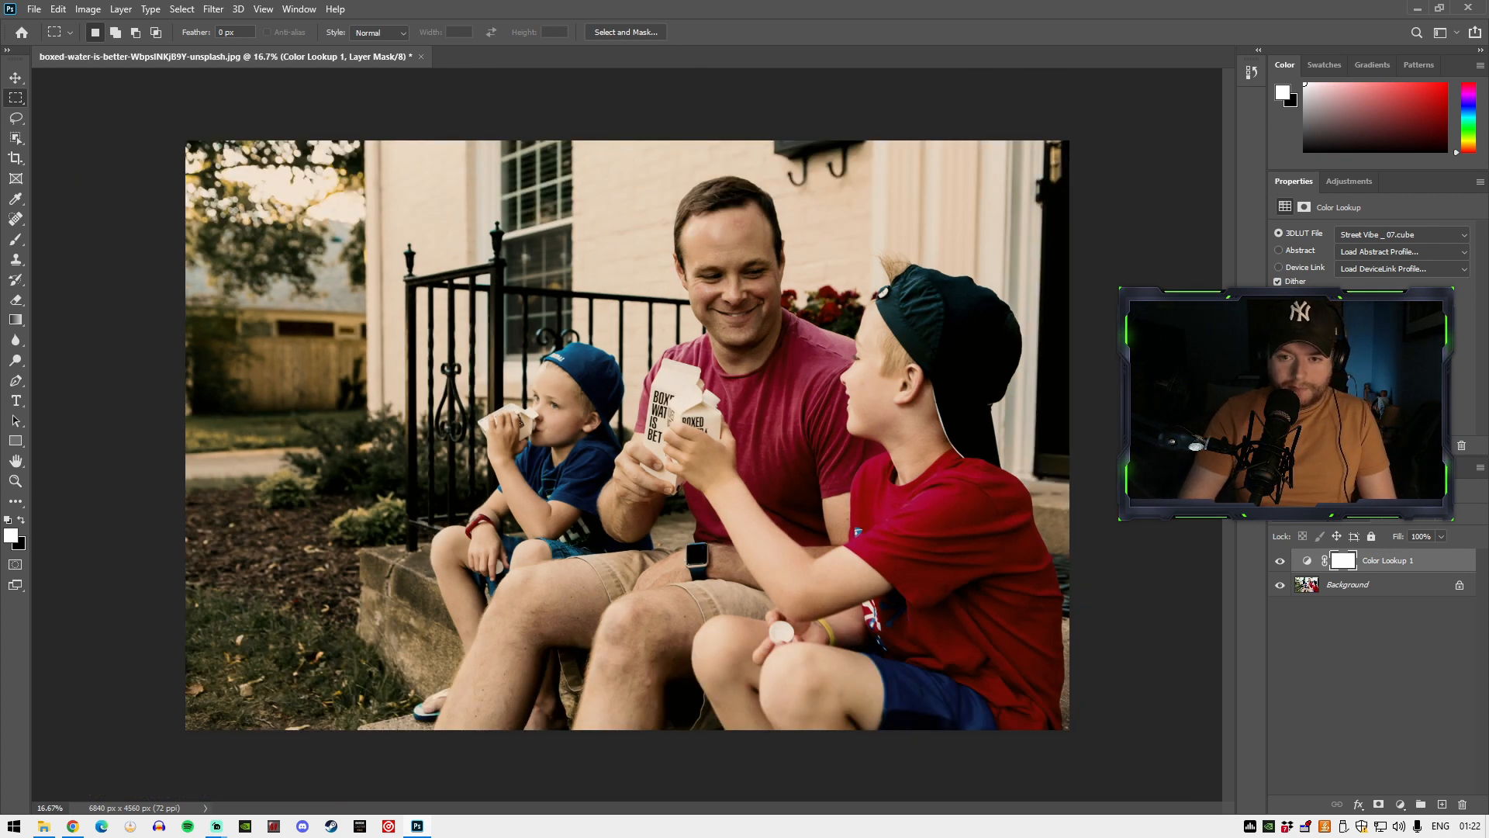
click(1372, 591)
click(86, 10)
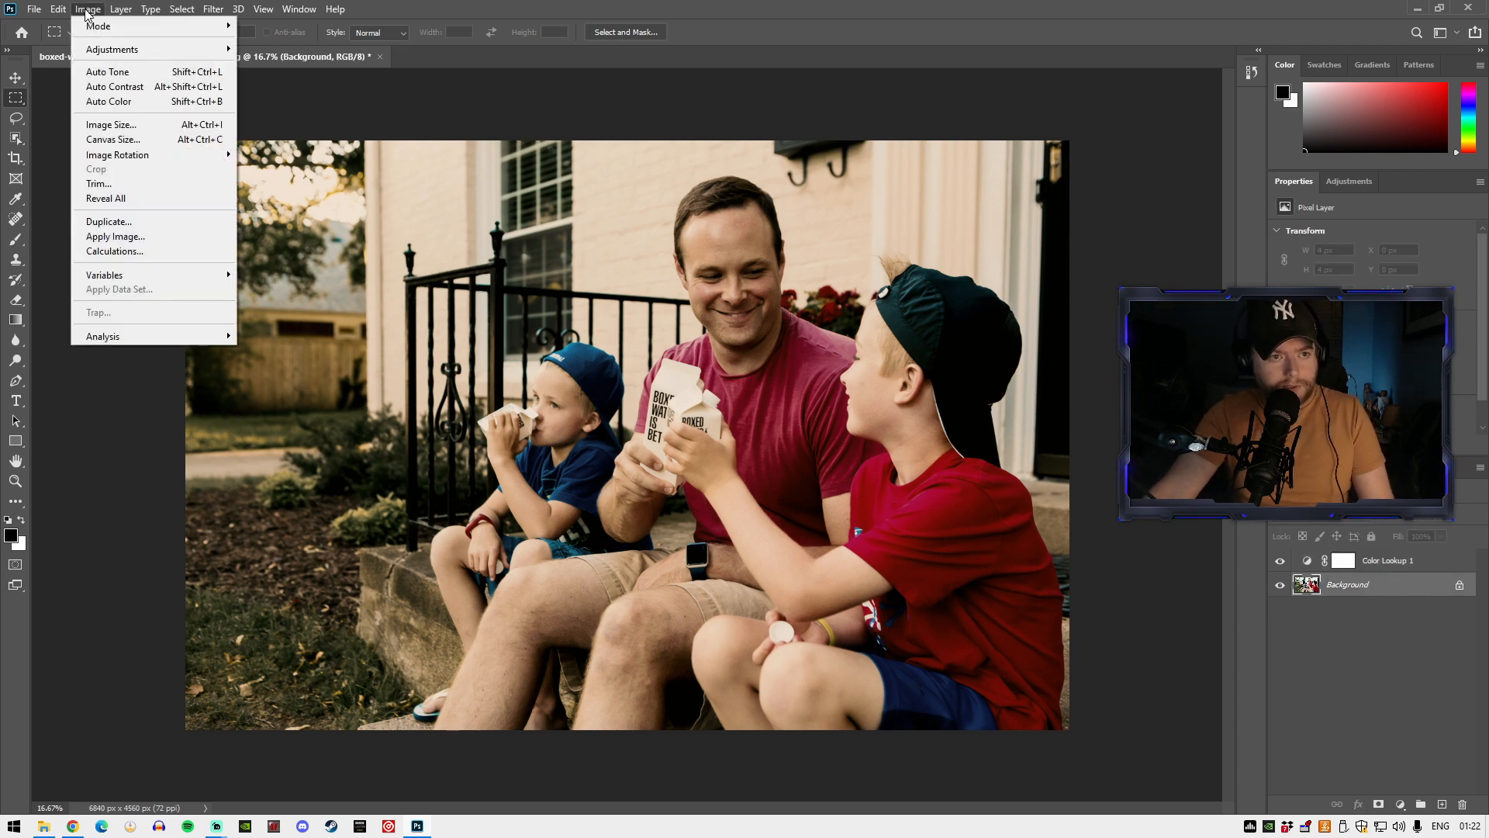
mouse_move(114, 49)
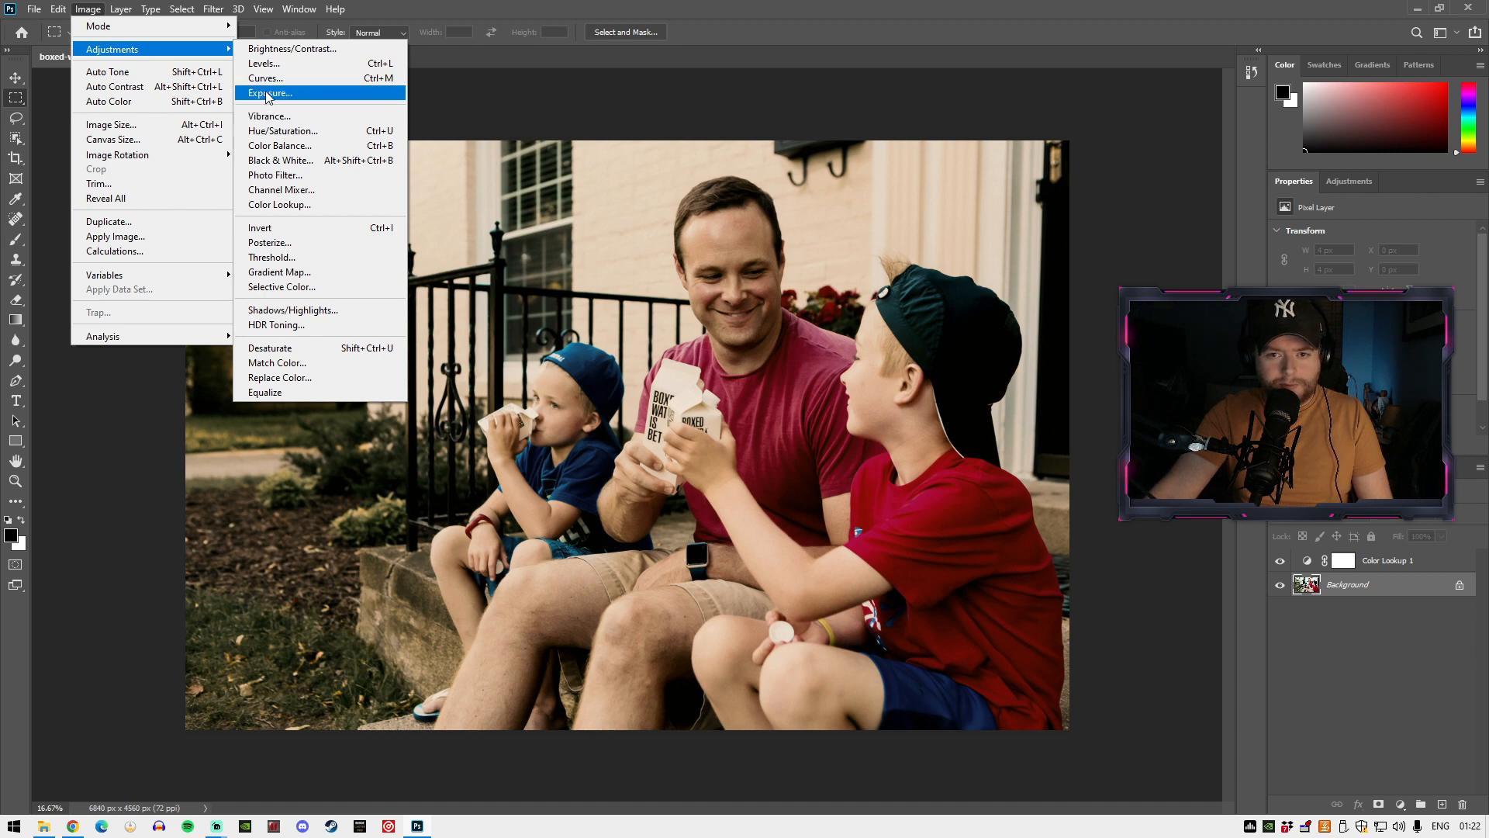
click(267, 93)
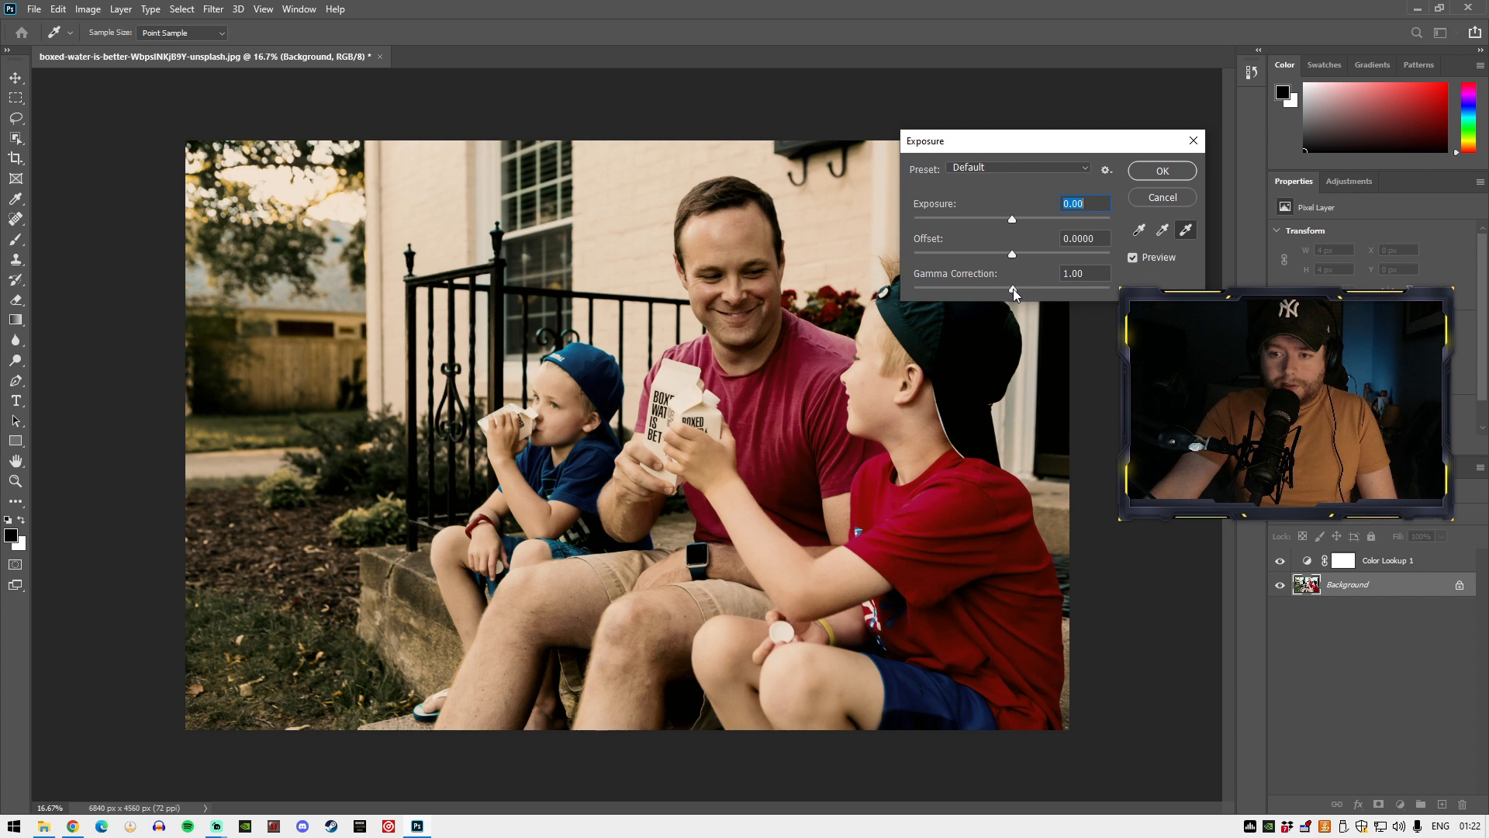
drag(1012, 290, 994, 286)
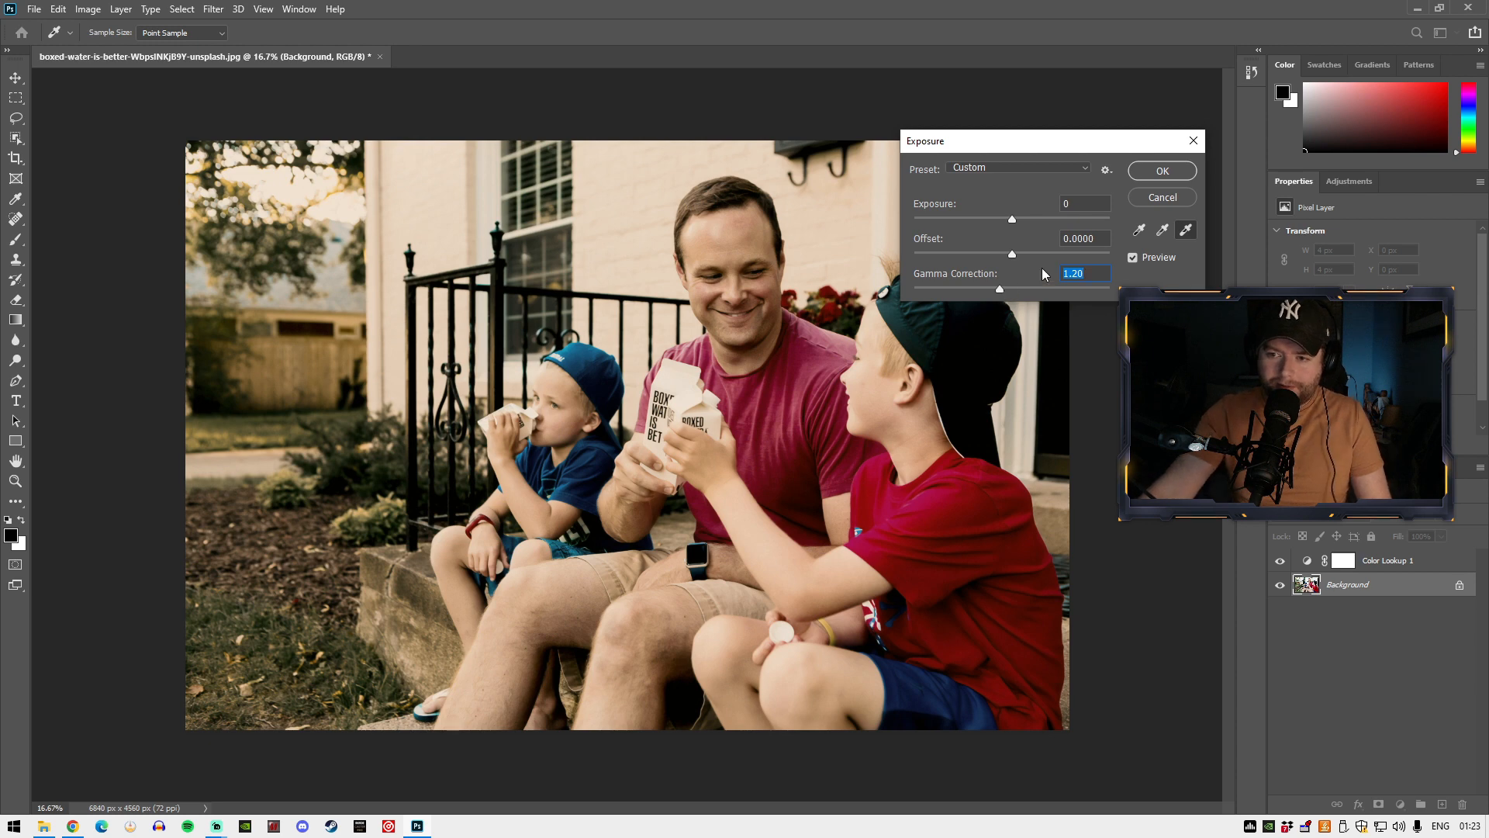
key(Return)
key(m)
- Compare the family photo with and without the Color Lookup layer by hiding the layer and showing it again
key(ctrl+minus)
key(ctrl+minus)
key(ctrl+plus)
key(ctrl+plus)
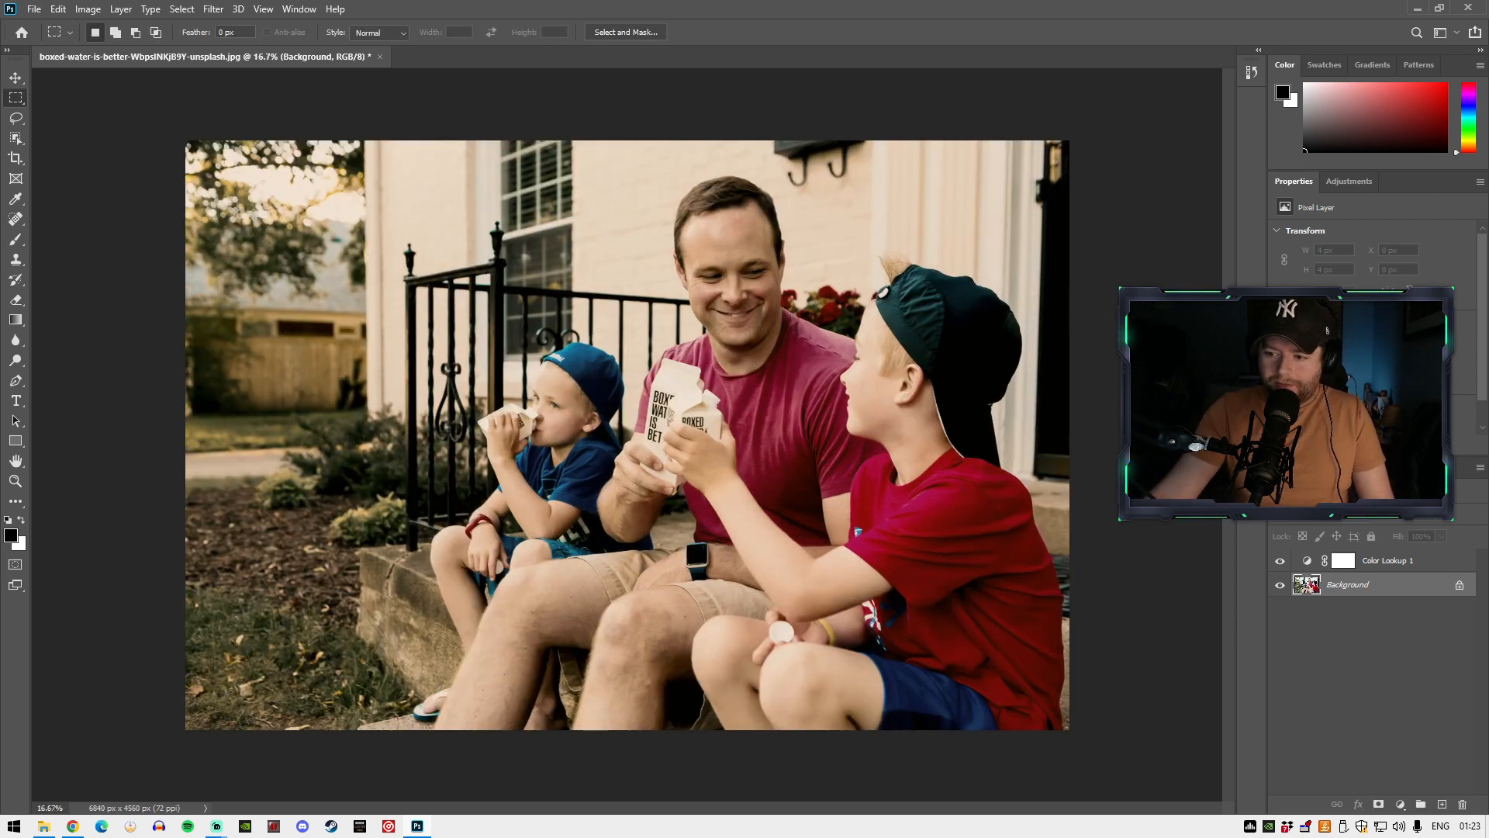
click(1281, 561)
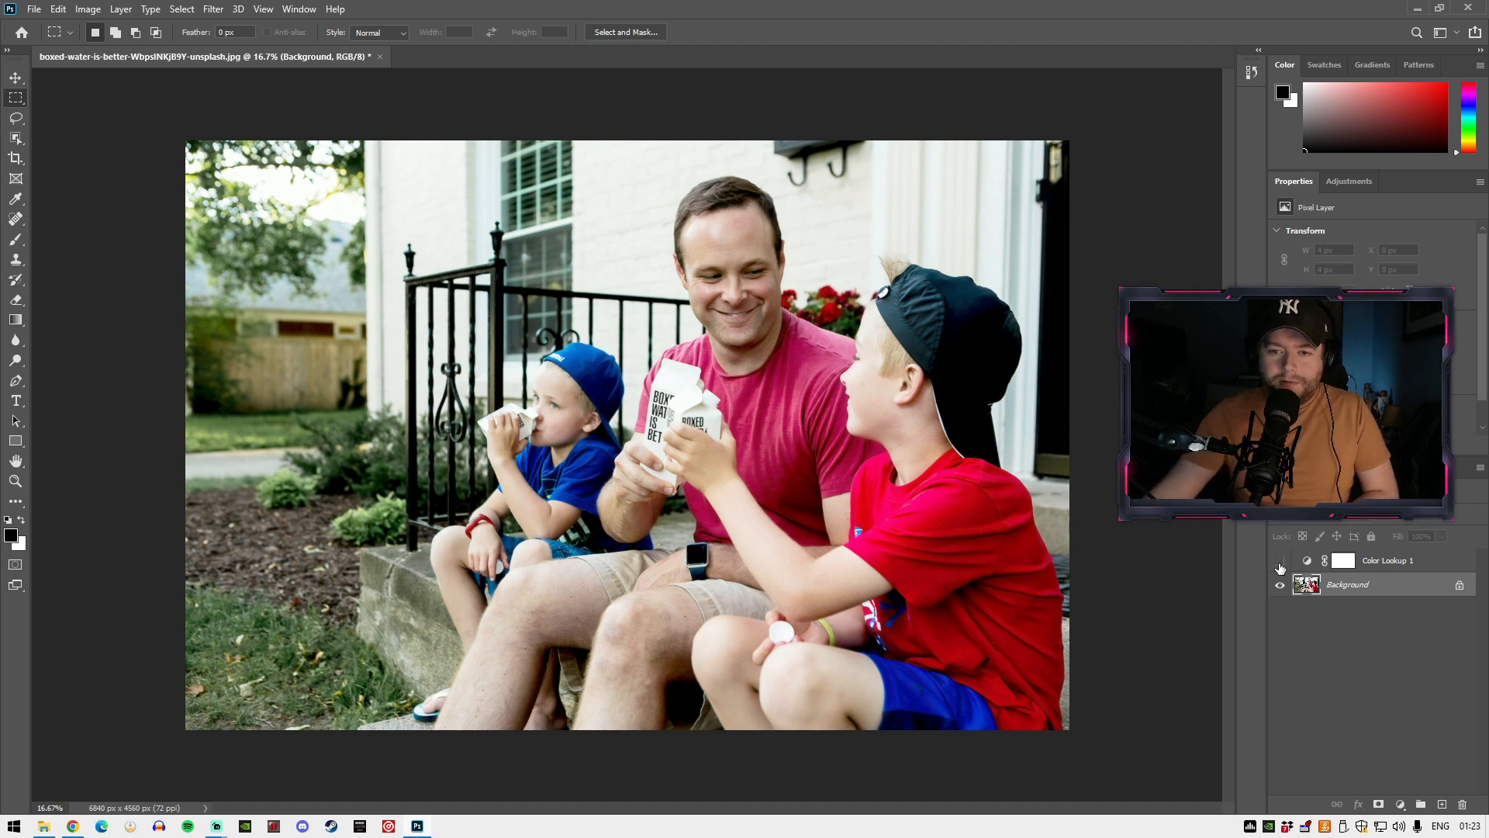
click(1280, 564)
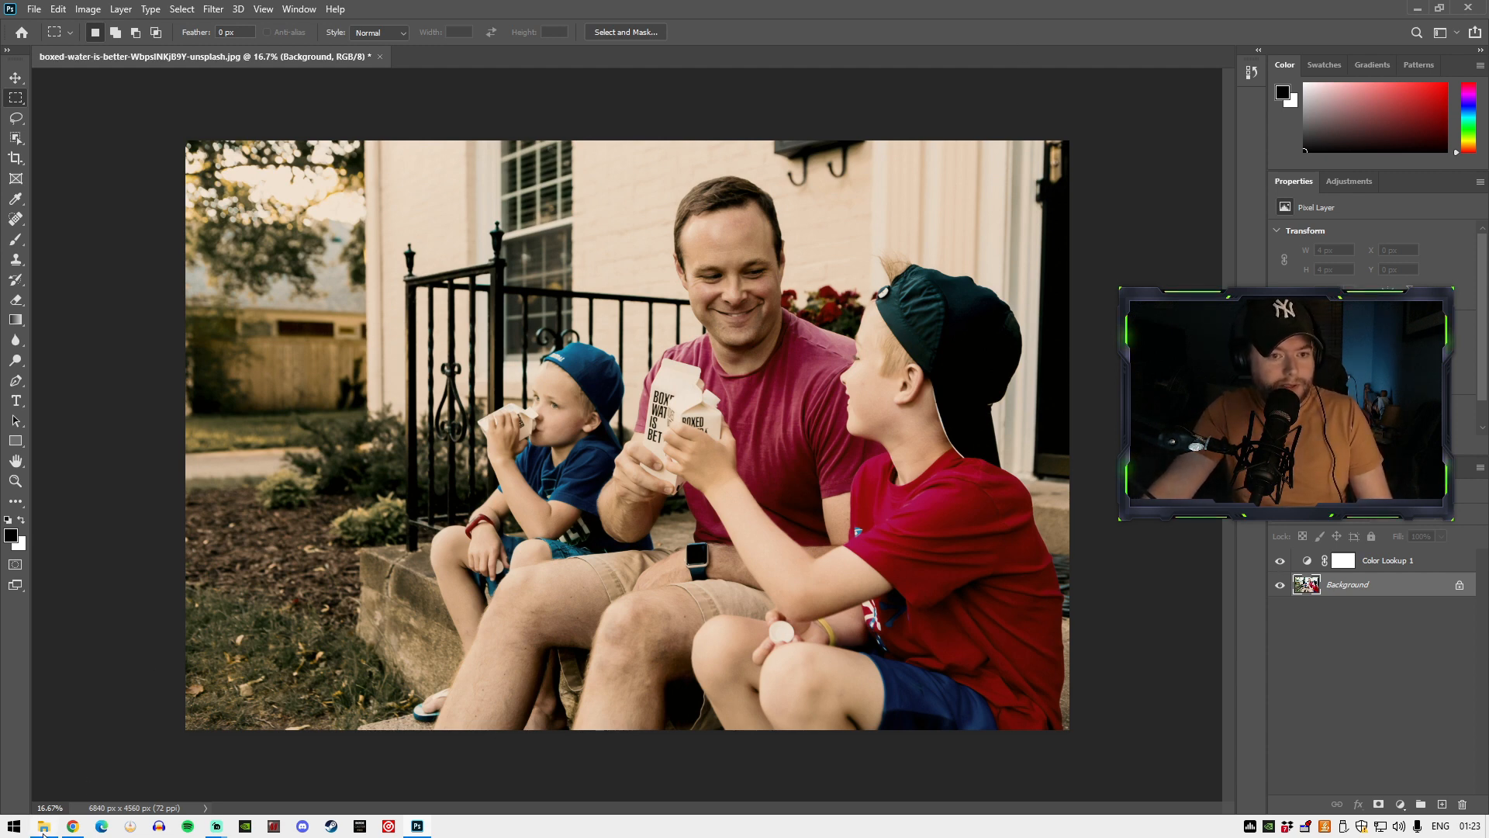
- Open the street photo with the bicycle and café tables from the Photos folder as a separate document
click(44, 827)
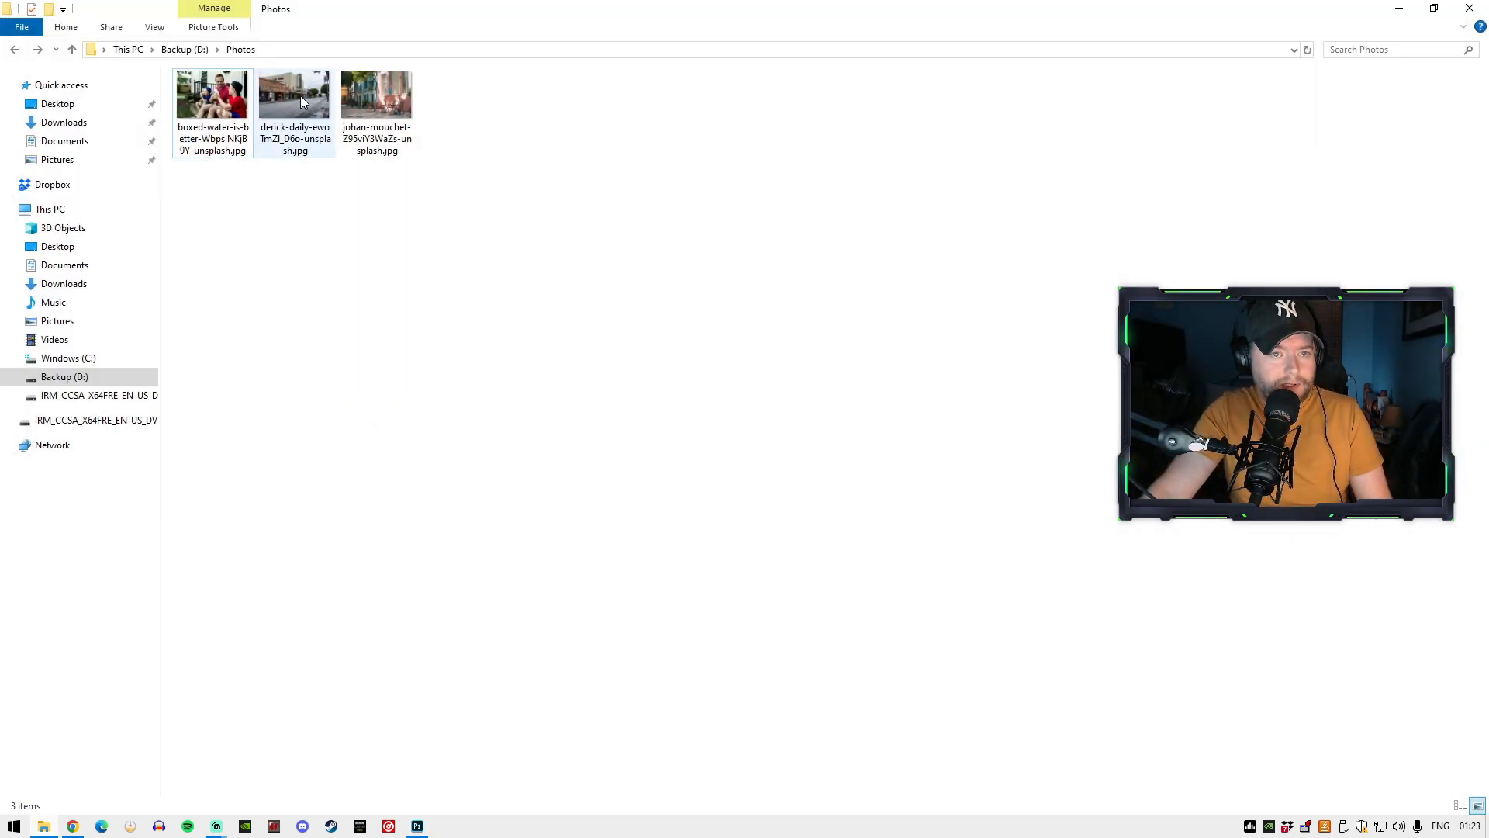
drag(376, 97, 455, 378)
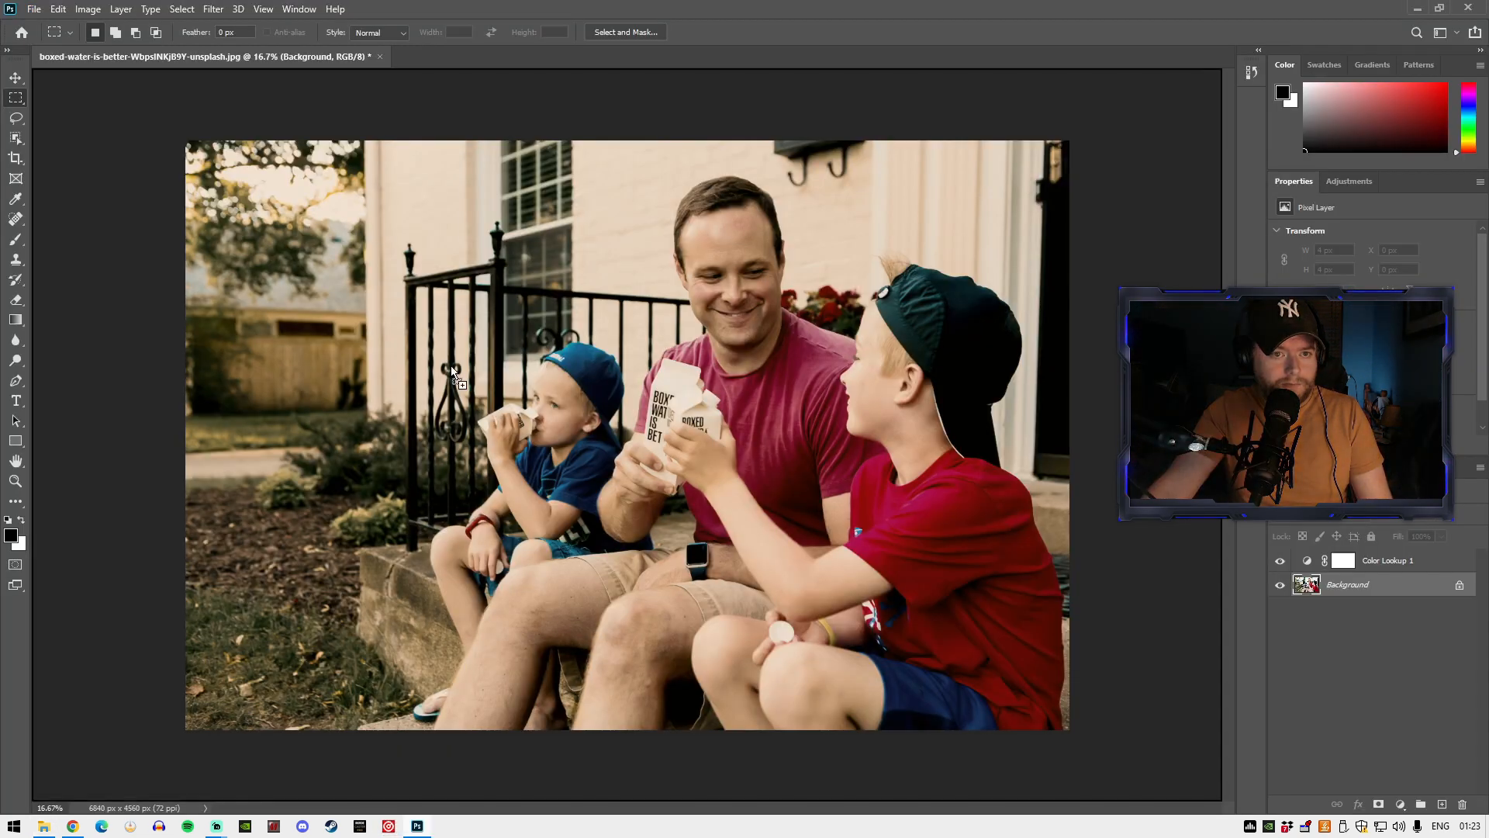
mouse_move(448, 82)
mouse_down()
mouse_move(432, 27)
mouse_move(434, 56)
mouse_up()
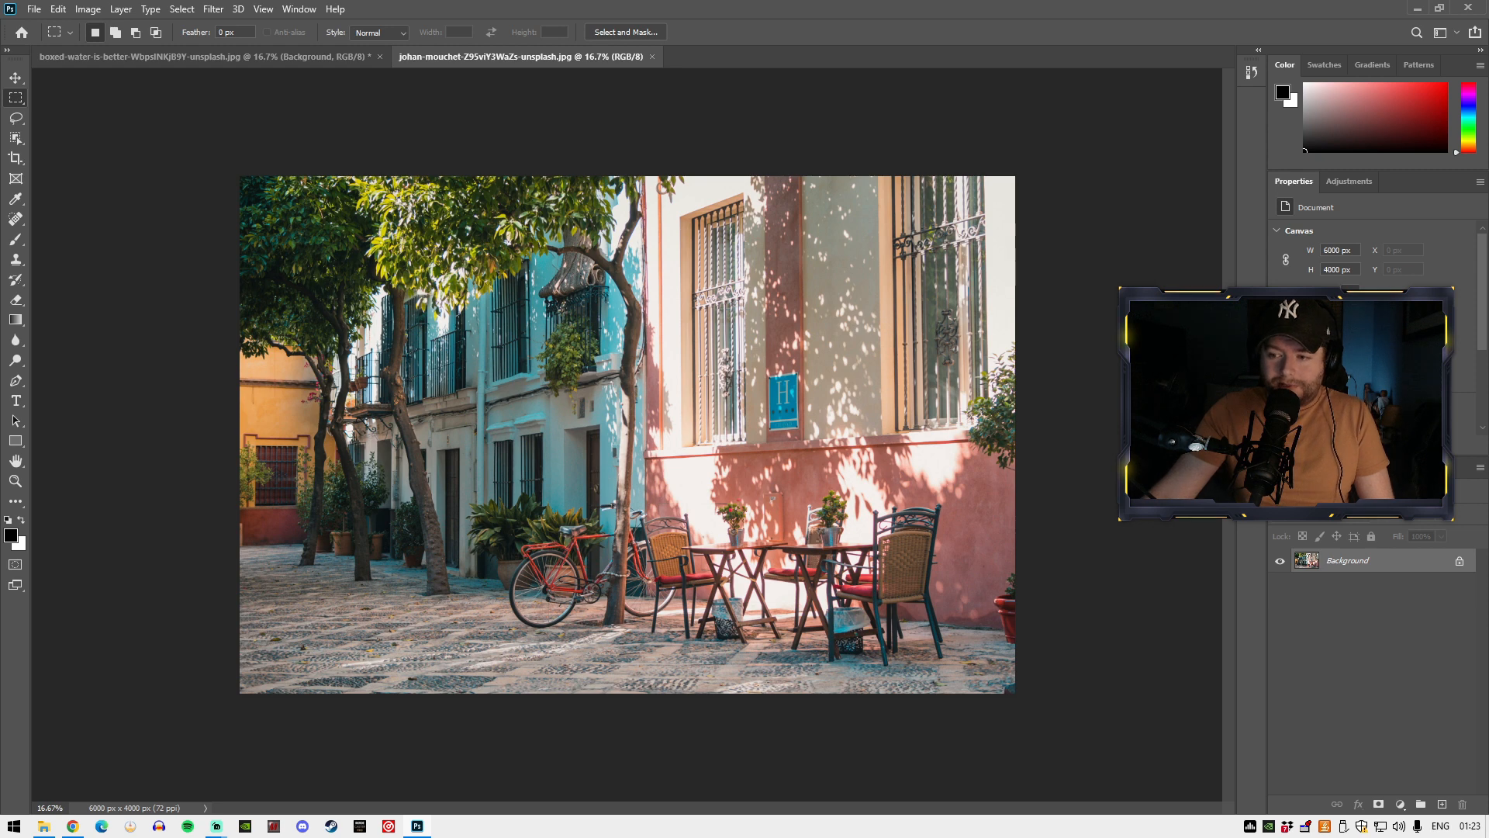
- Add a Color Lookup adjustment layer to the street photo with Street Vibe _ 07.cube as its 3D LUT
click(1342, 182)
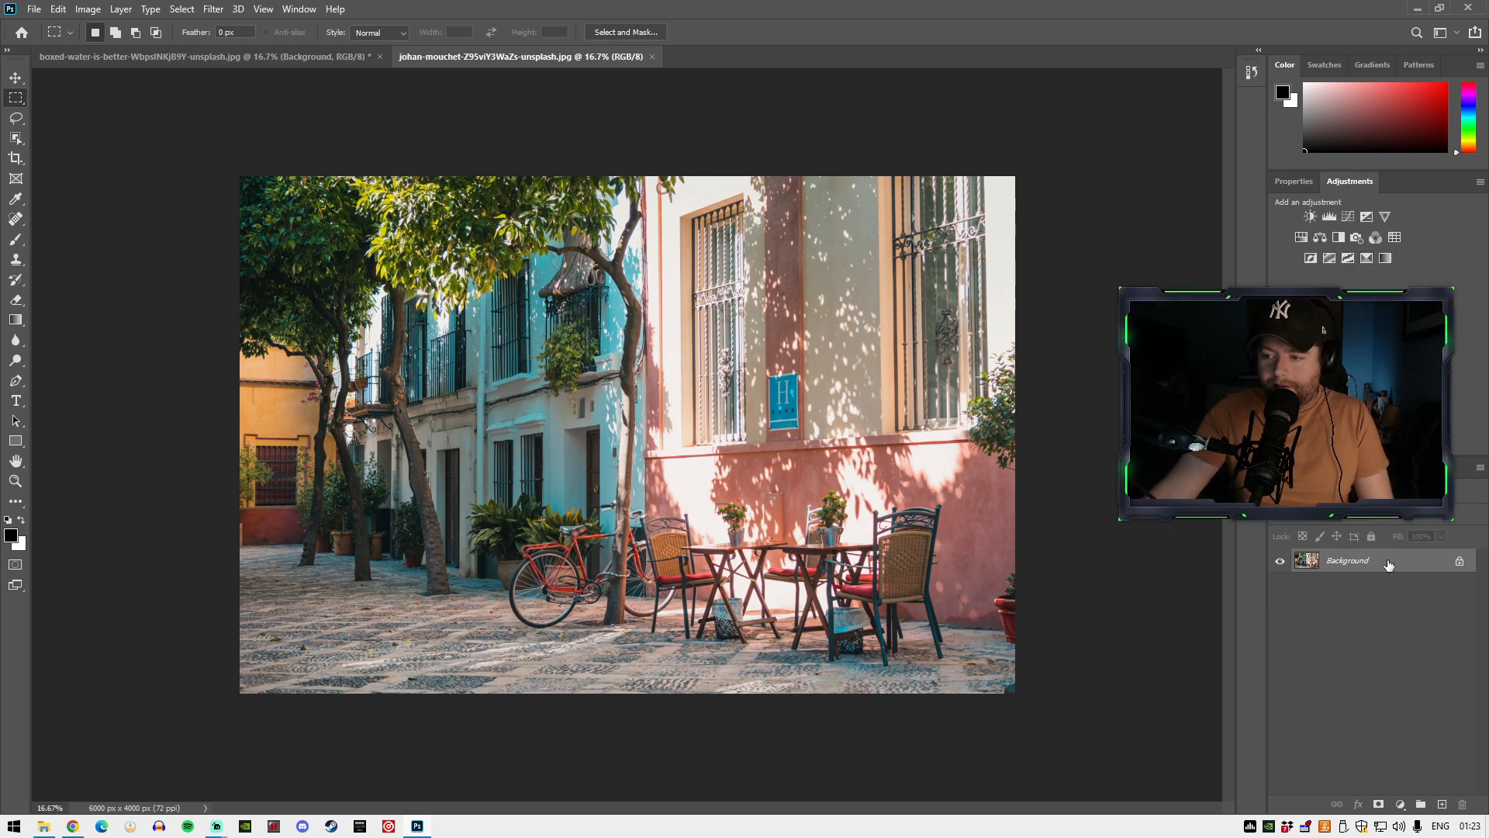
click(1394, 238)
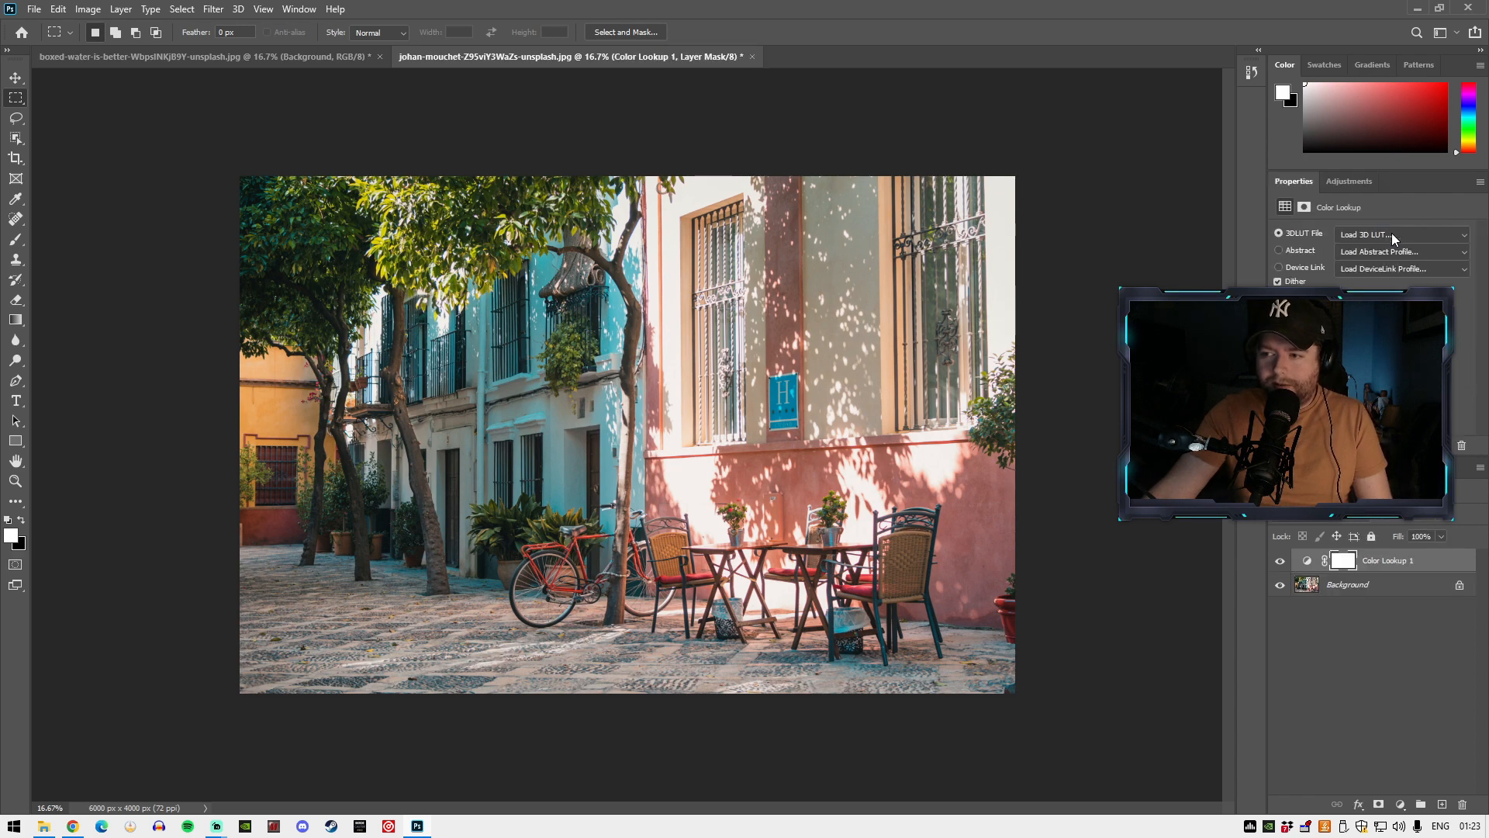
click(1375, 234)
click(1355, 255)
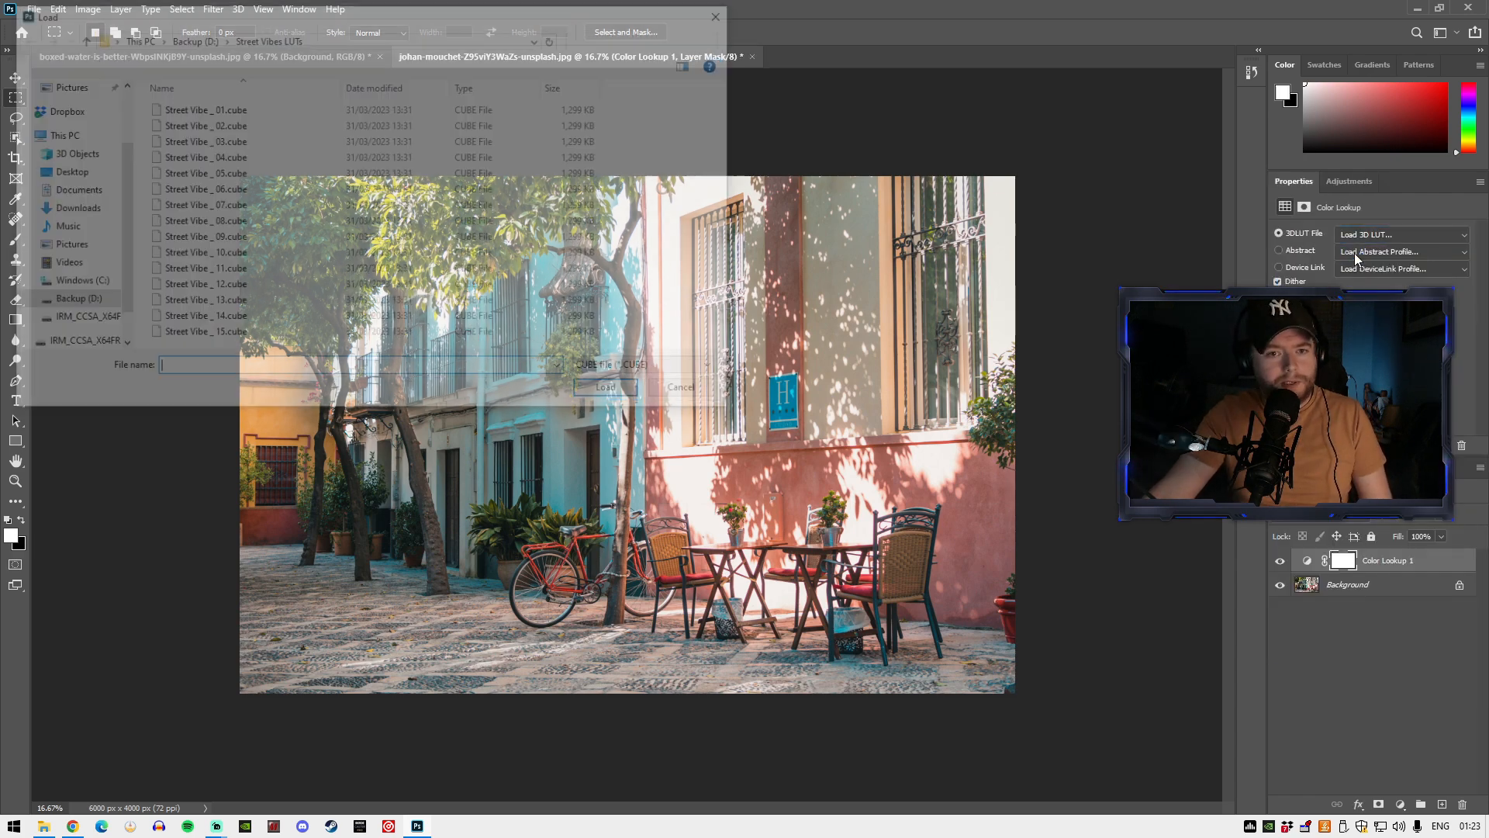
drag(482, 60, 978, 69)
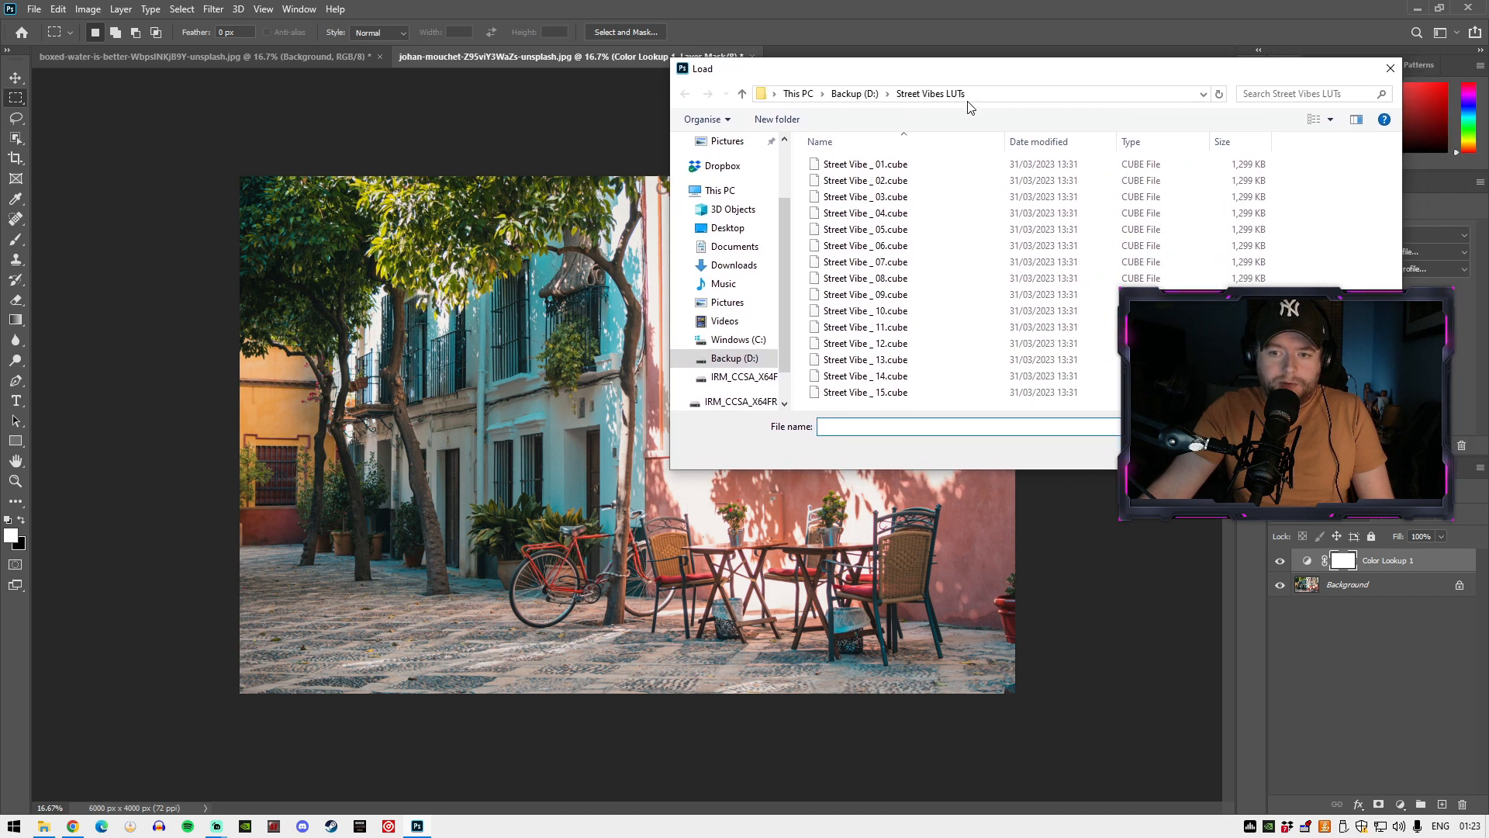
double_click(884, 262)
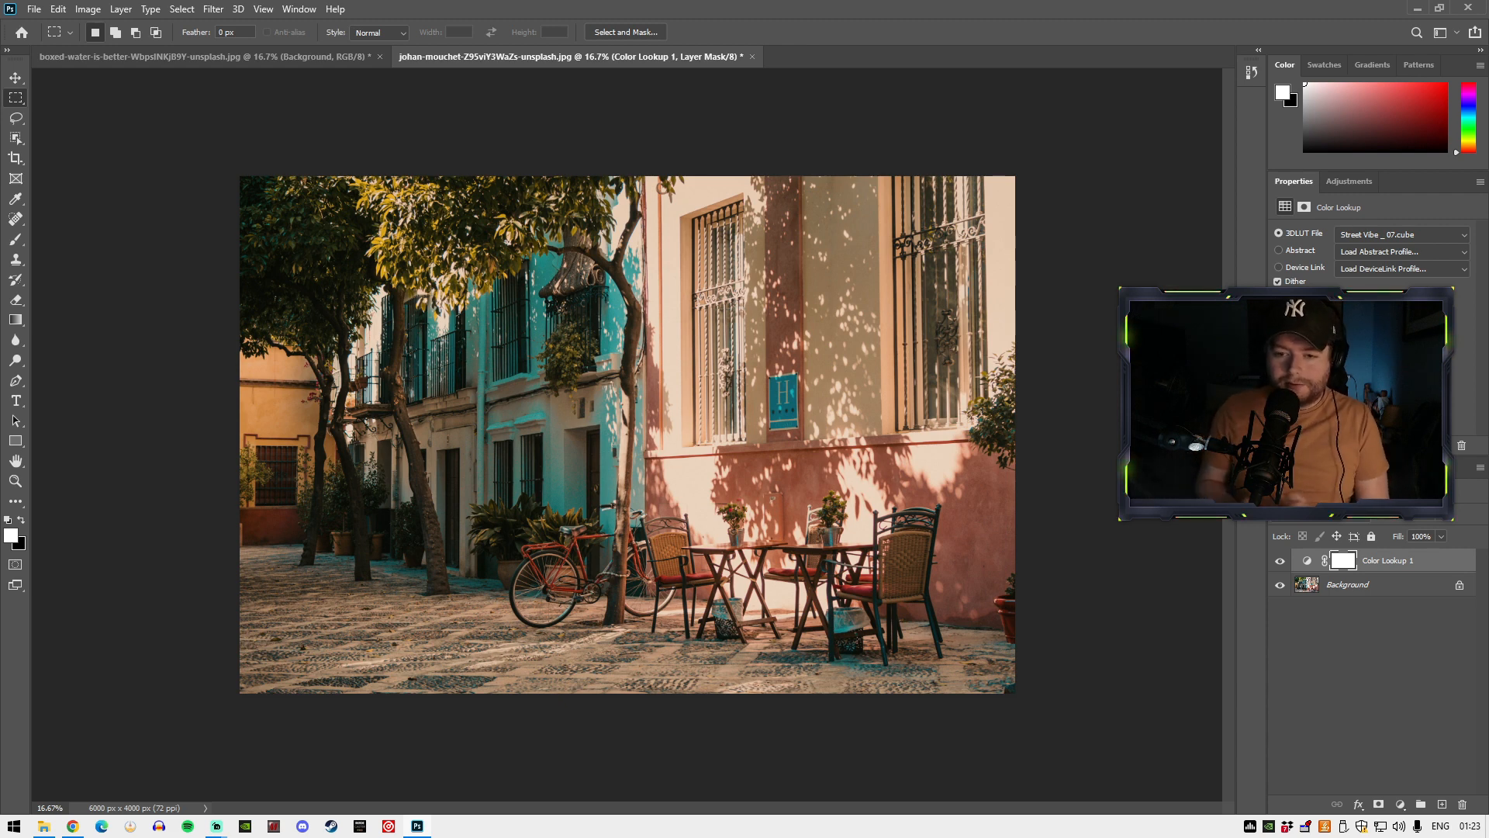
- Lighten the street photo's Background layer through the gamma correction of an Exposure adjustment with exposure 0, and compare the grade with the Color Lookup layer hidden
click(1366, 593)
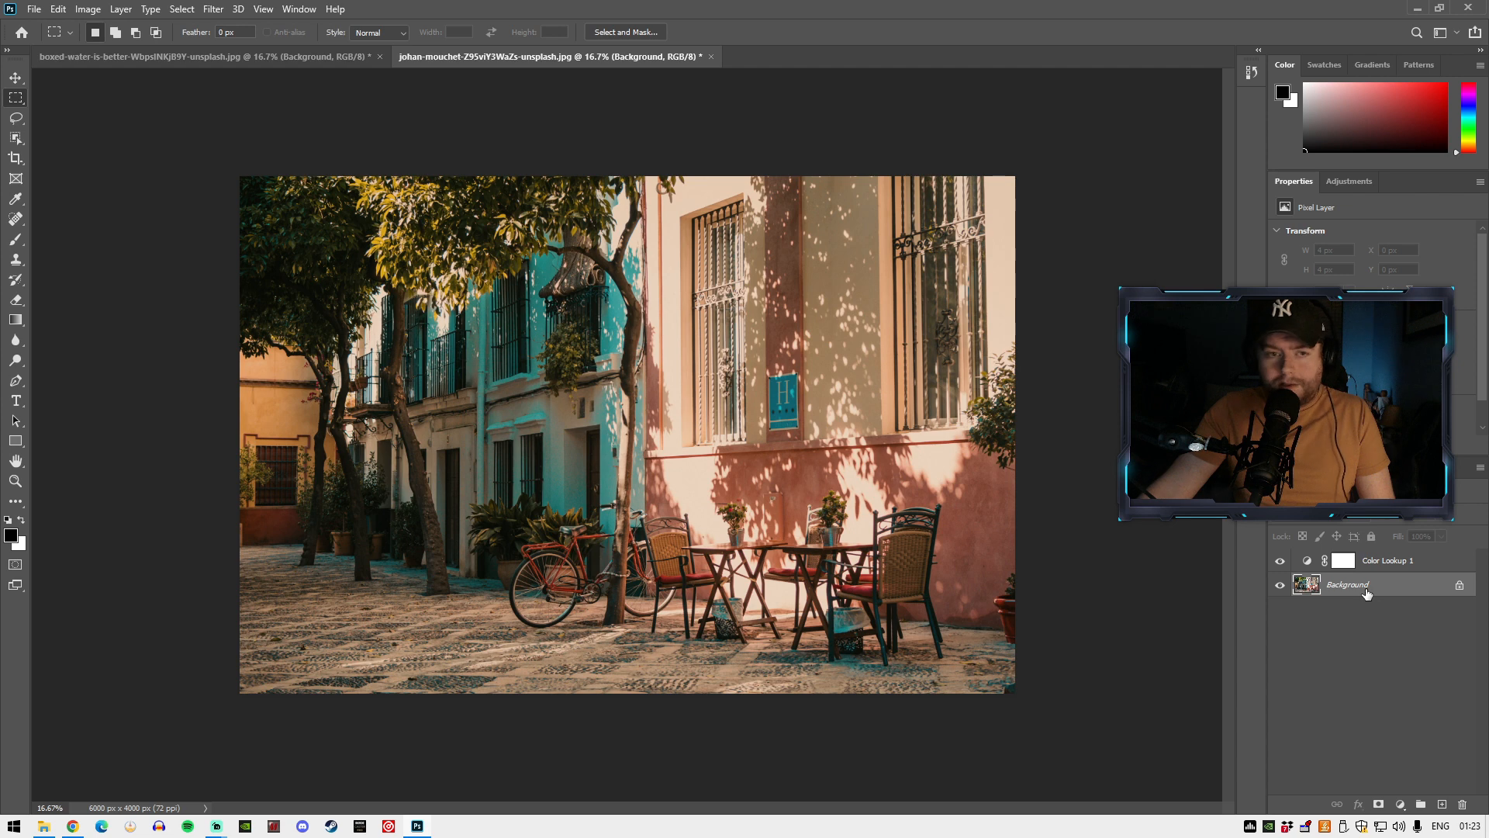
click(88, 11)
mouse_move(124, 49)
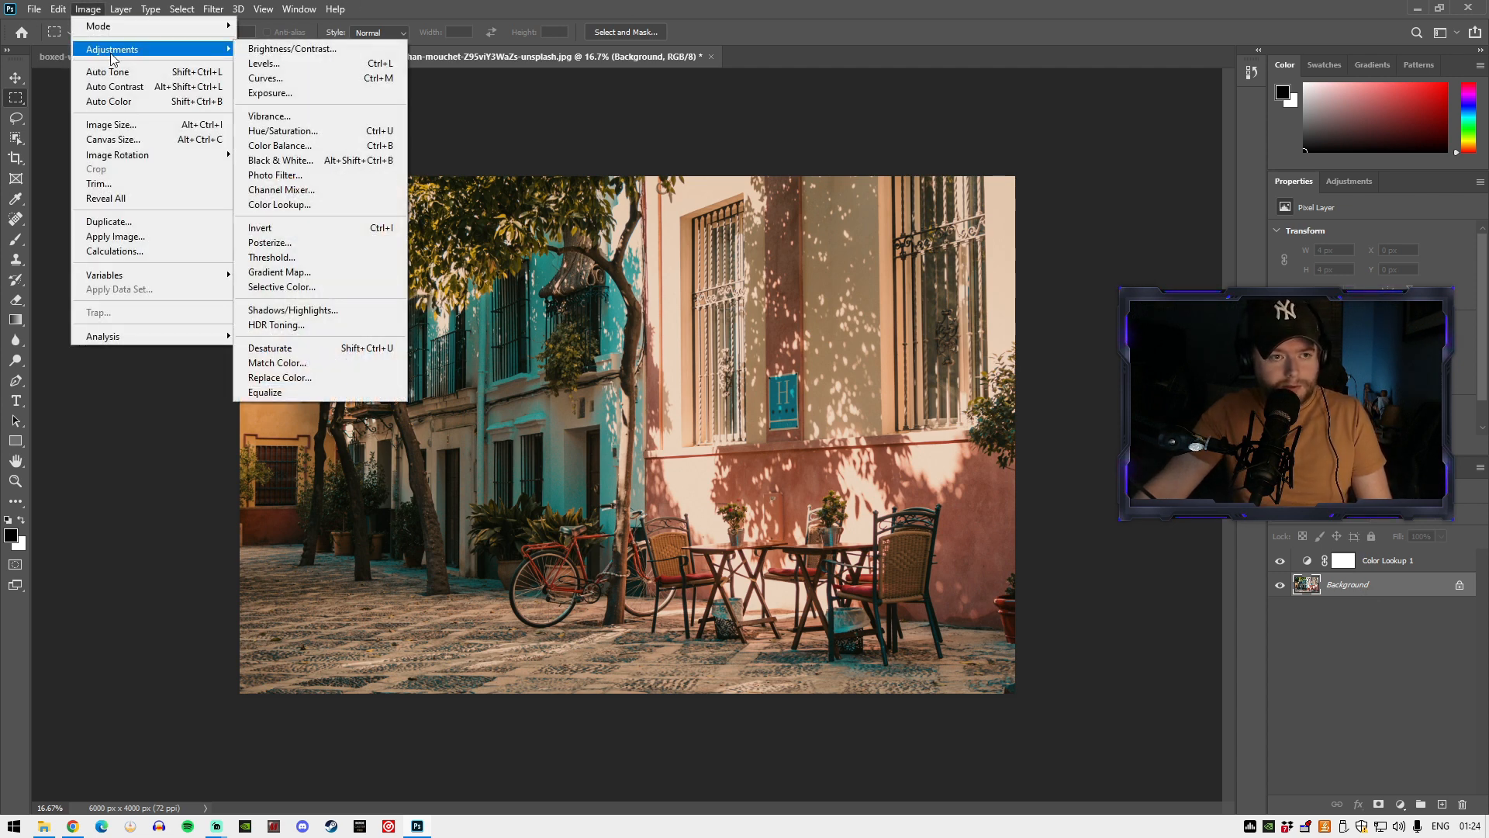
click(275, 93)
drag(1028, 152, 1156, 161)
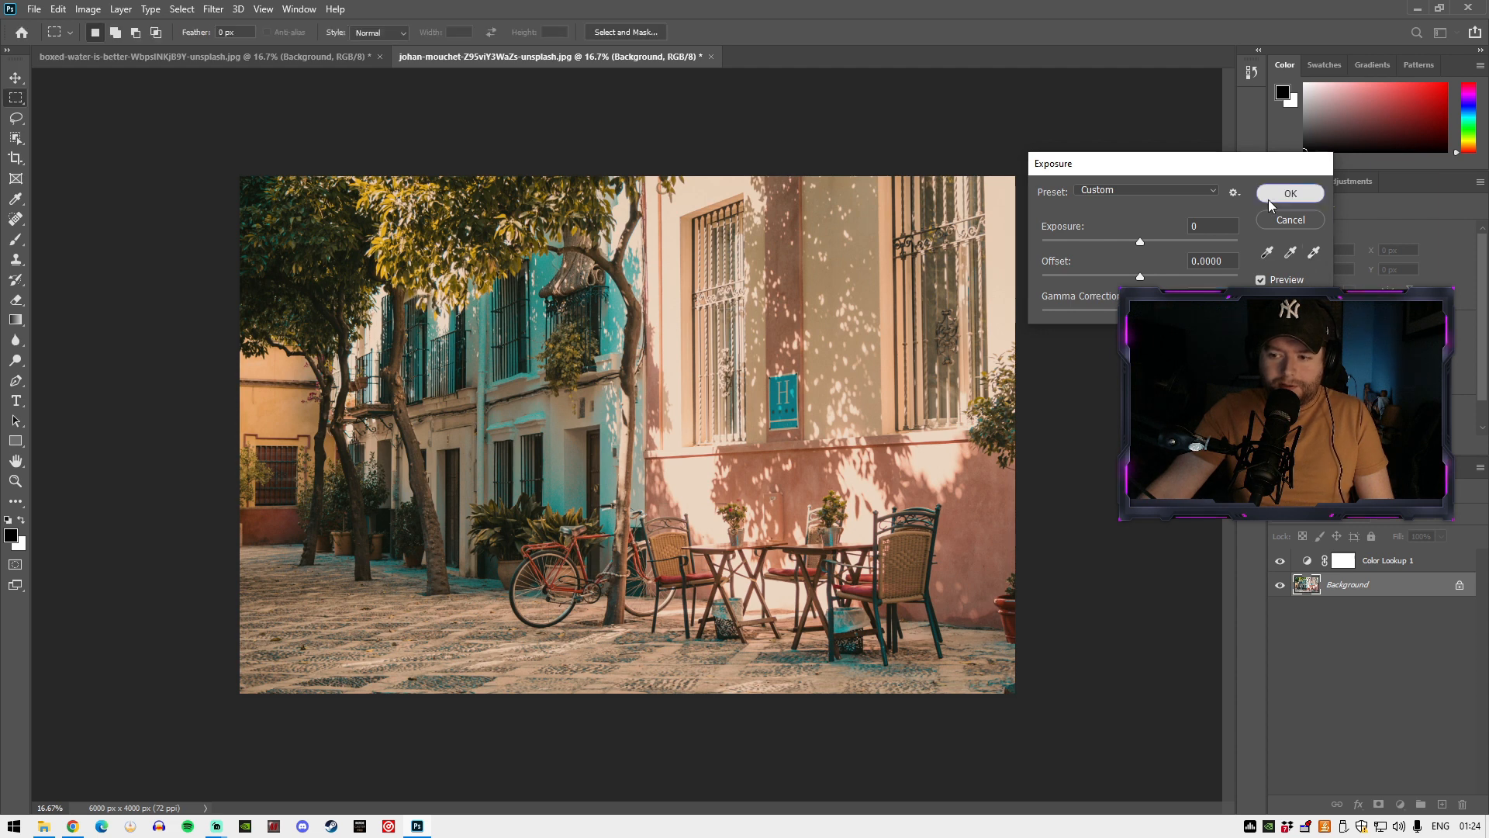
click(1272, 197)
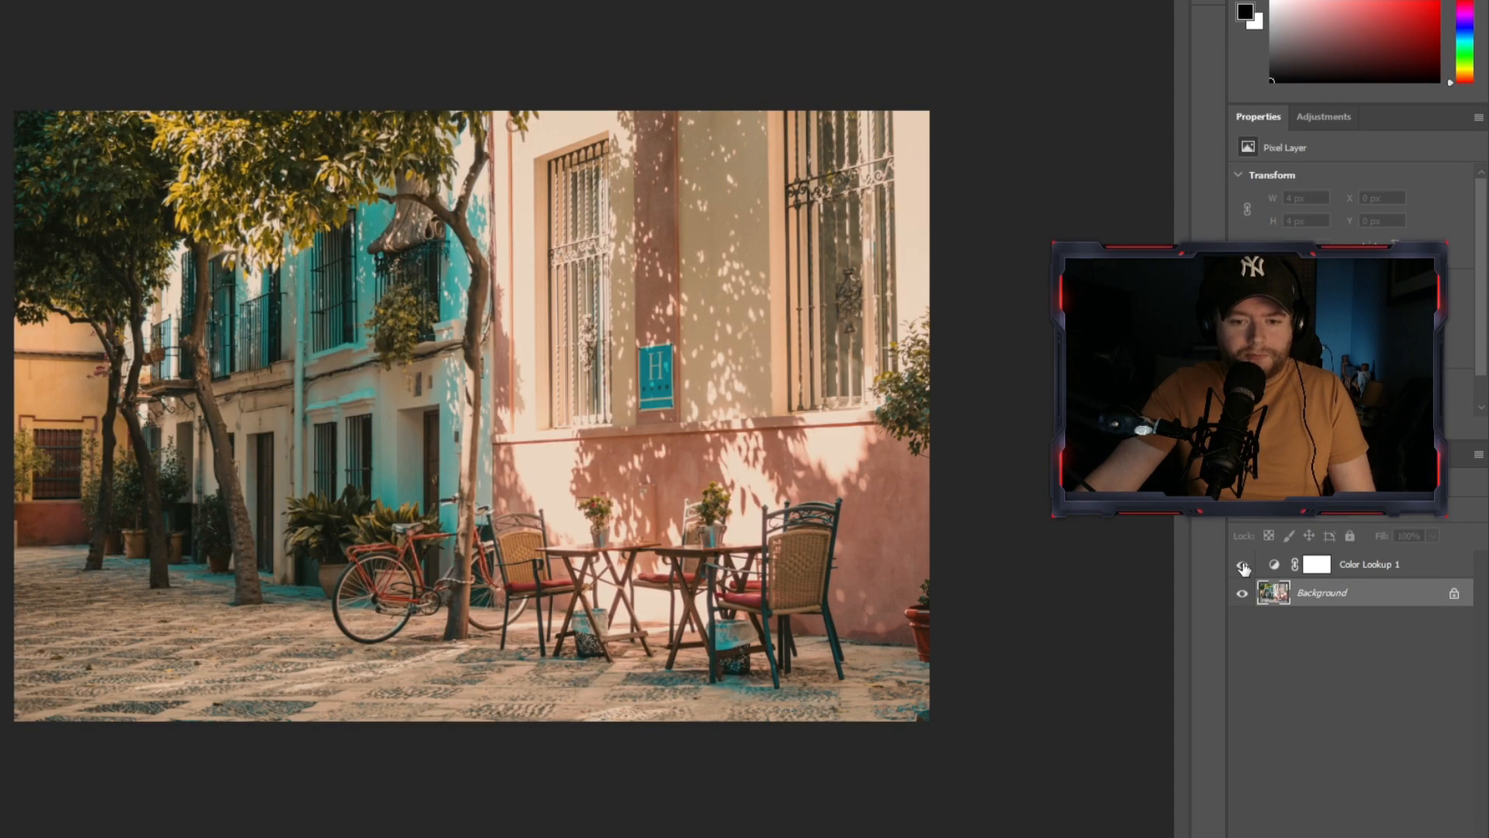
click(1242, 566)
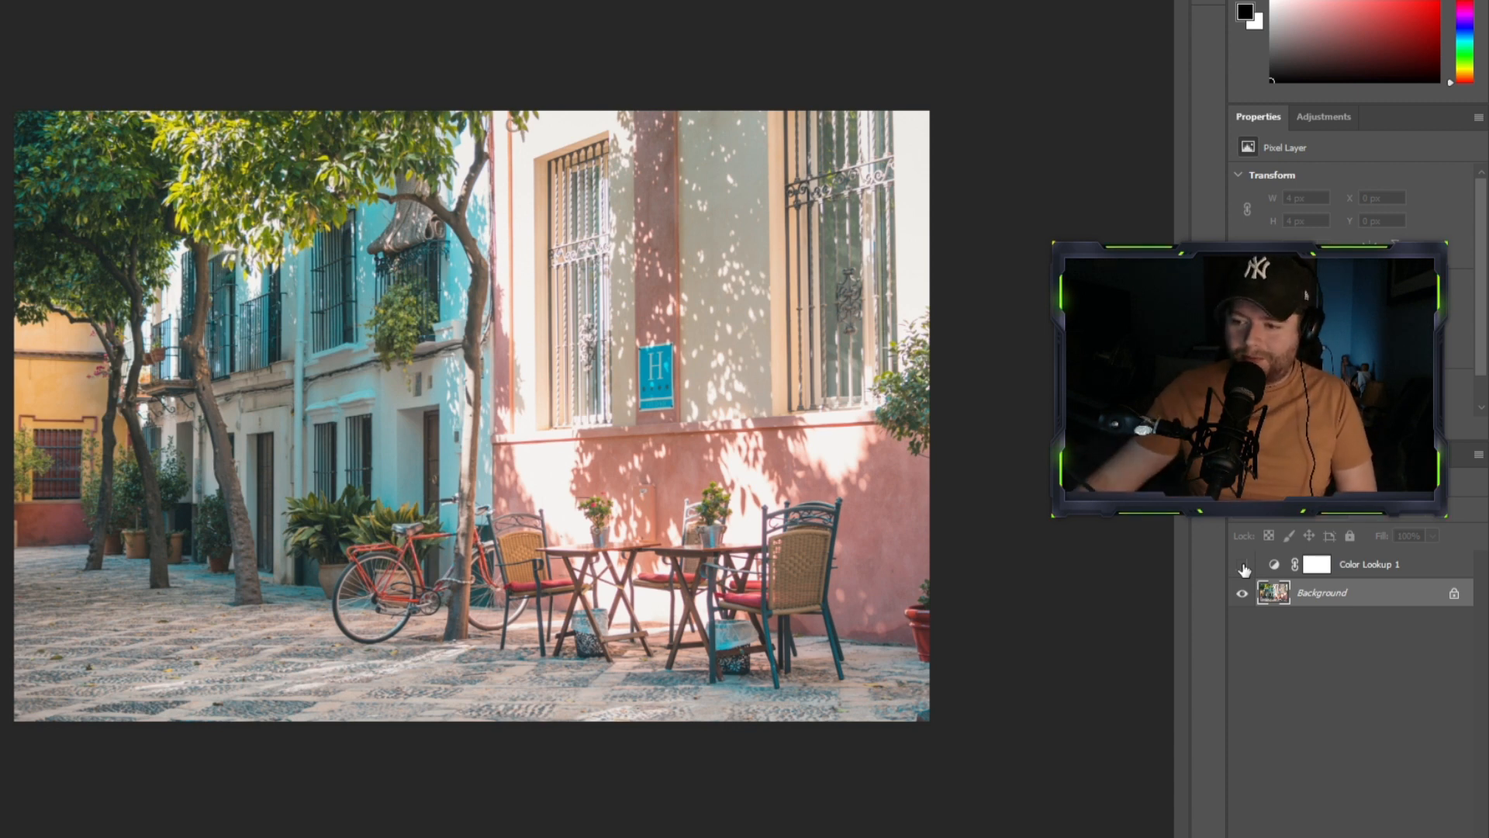
click(1242, 565)
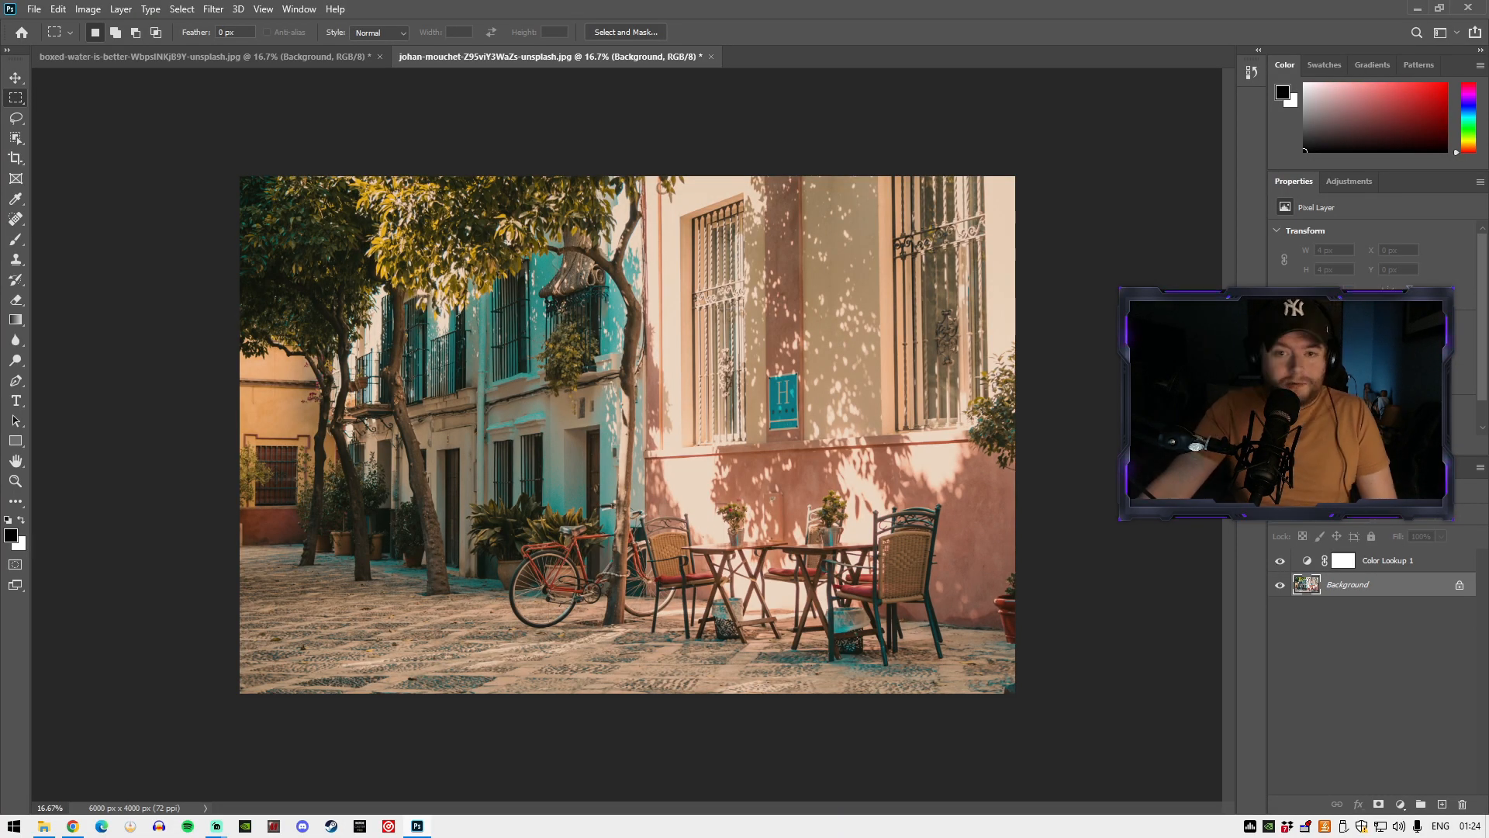
- Replace the street photo's Color Lookup layer with a new one that uses Street Vibe _ 08.cube as its 3D LUT
click(1419, 565)
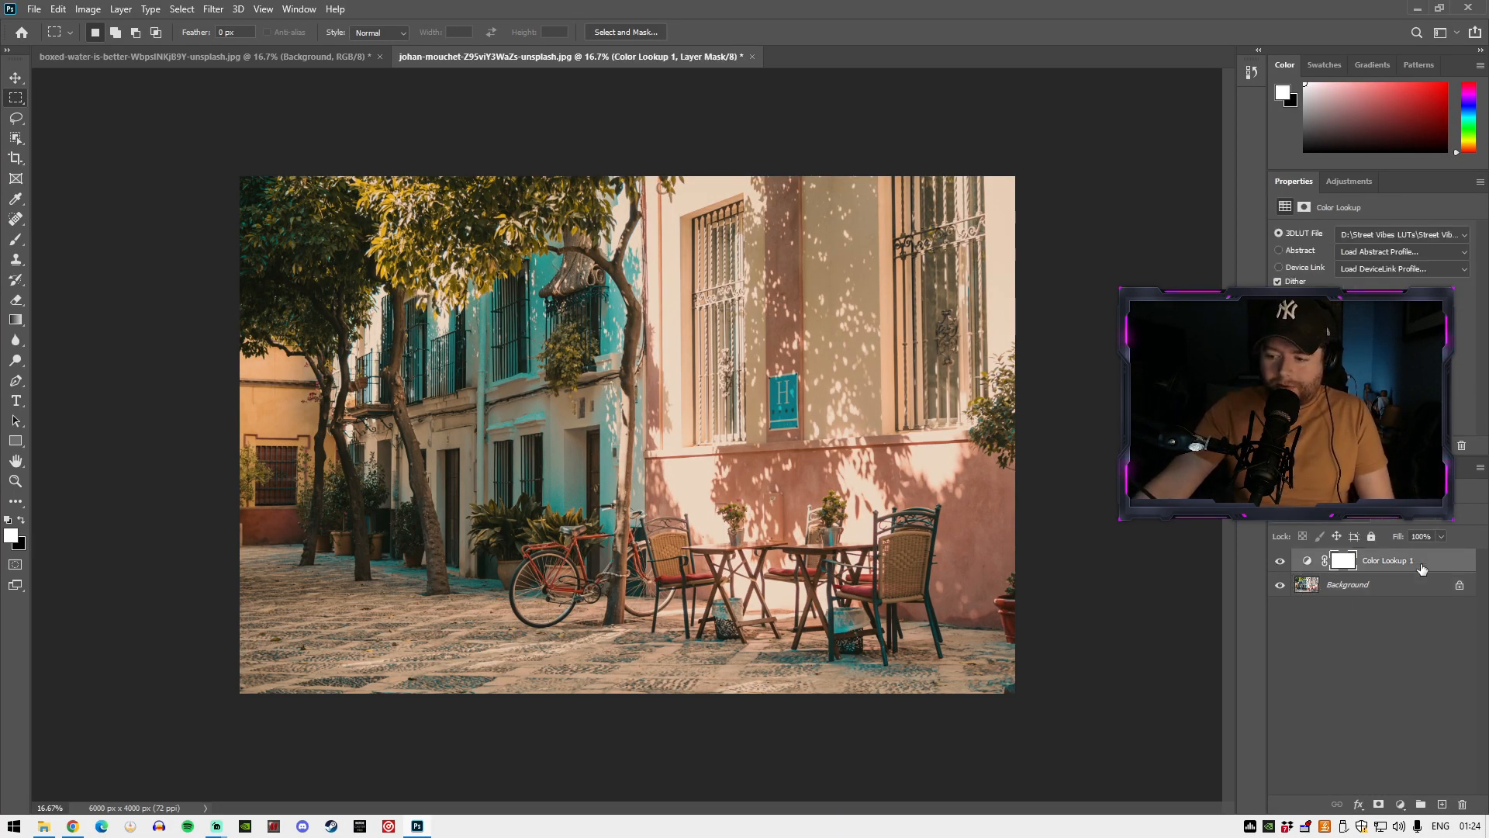
key(Delete)
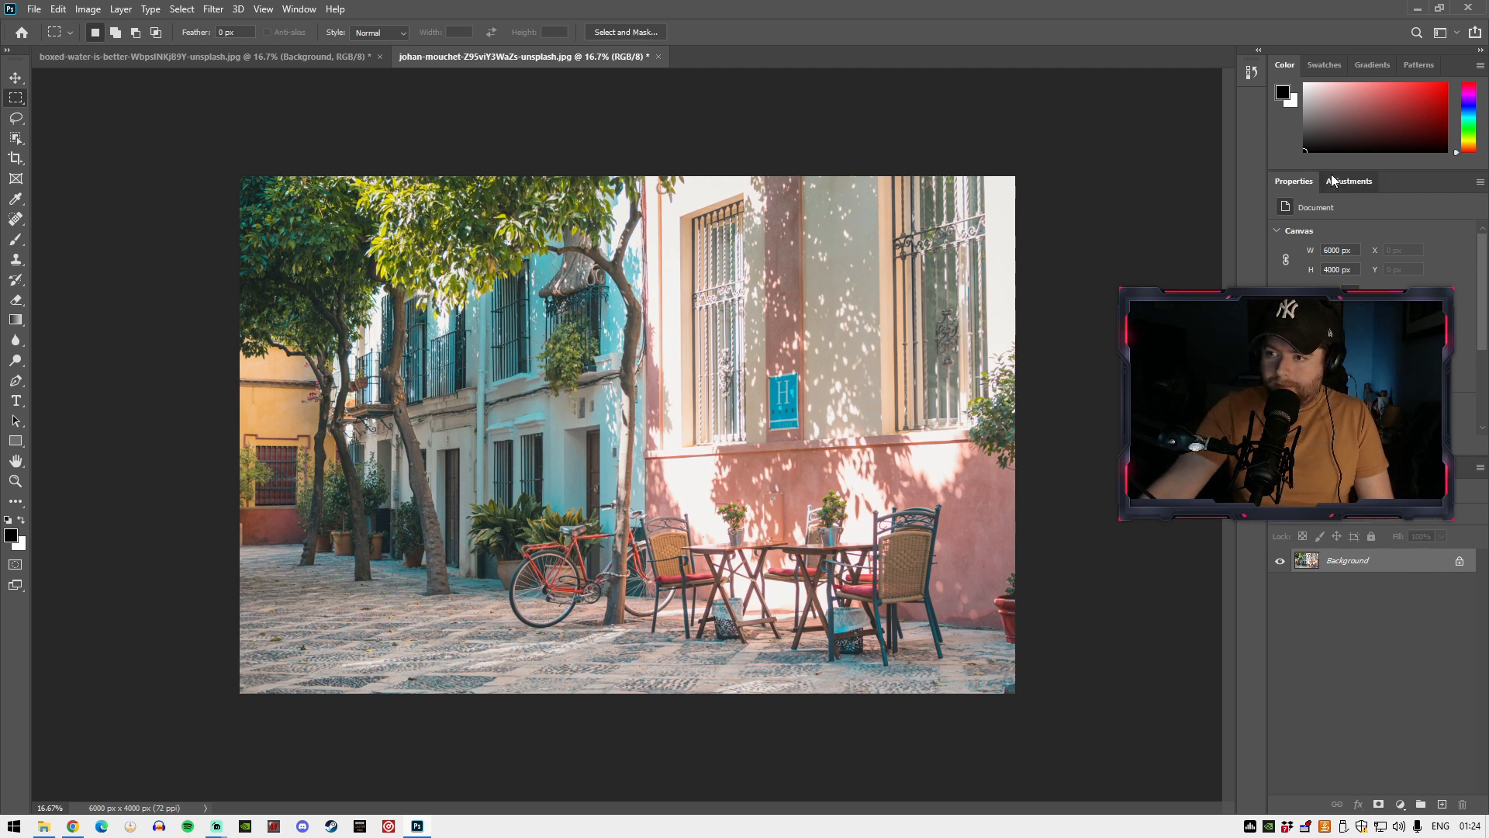
click(1332, 180)
click(1395, 237)
click(1371, 236)
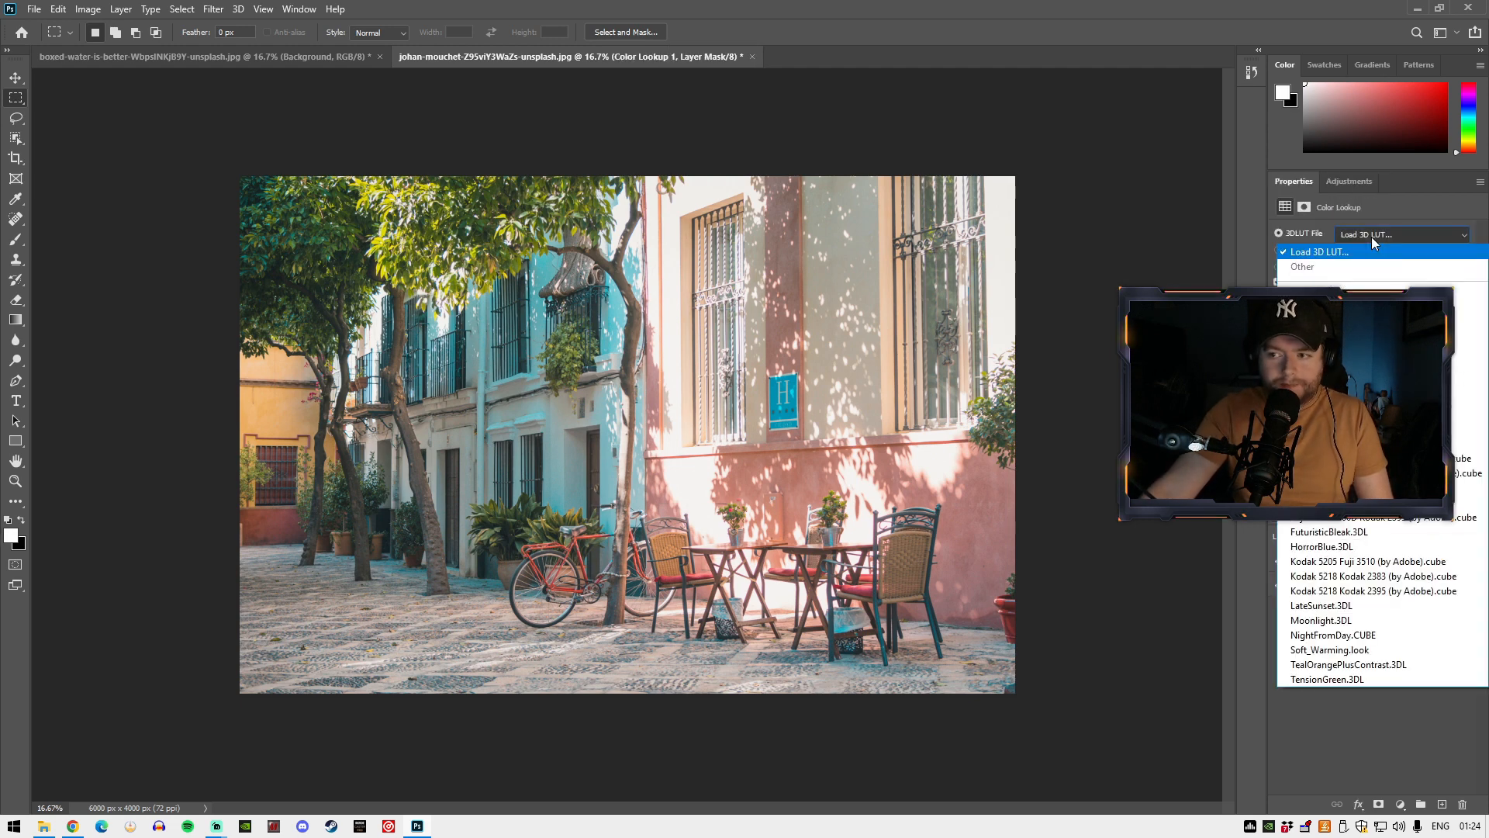
click(1370, 250)
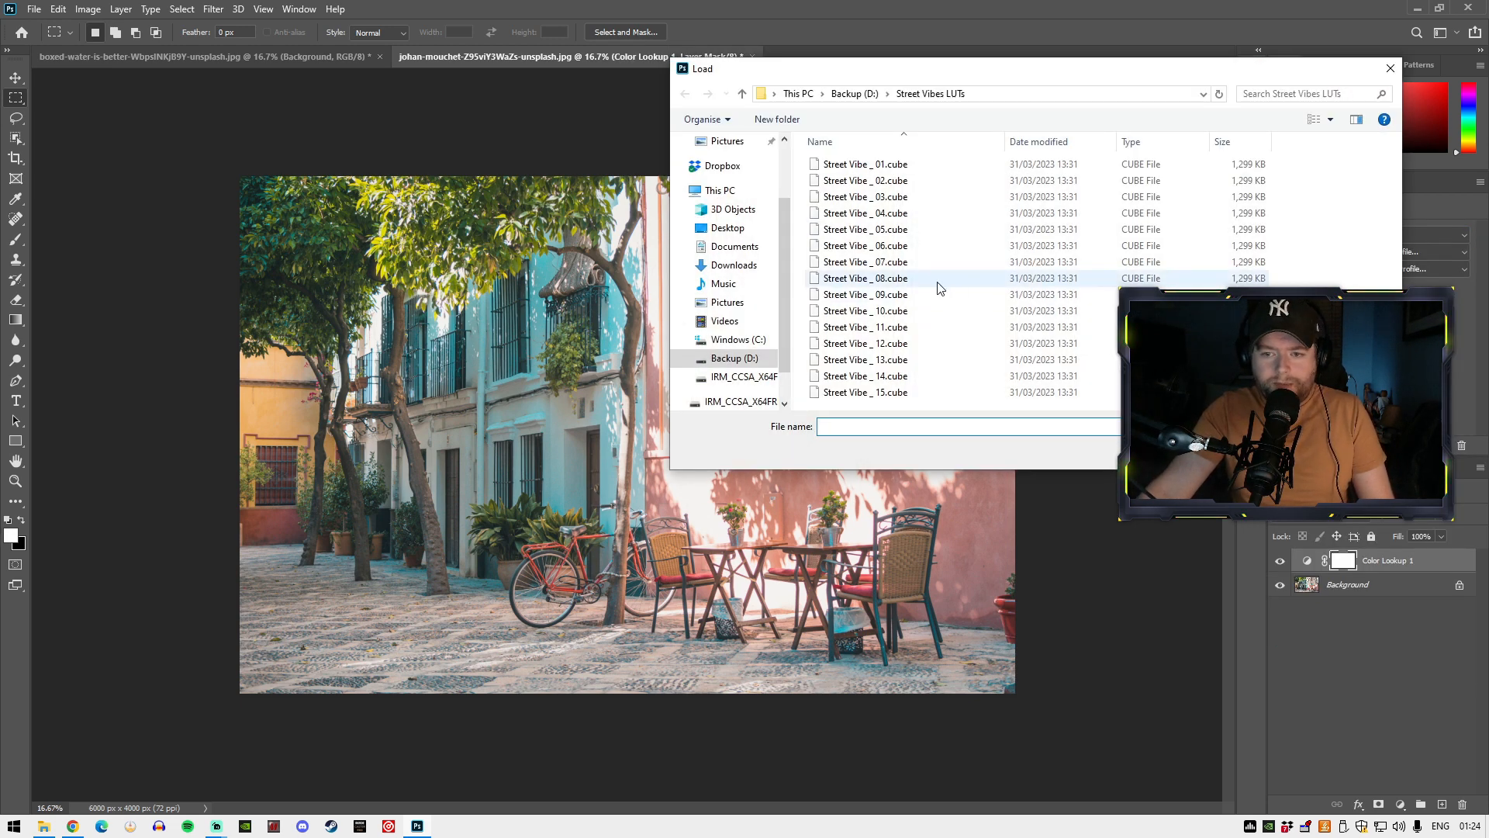
double_click(884, 278)
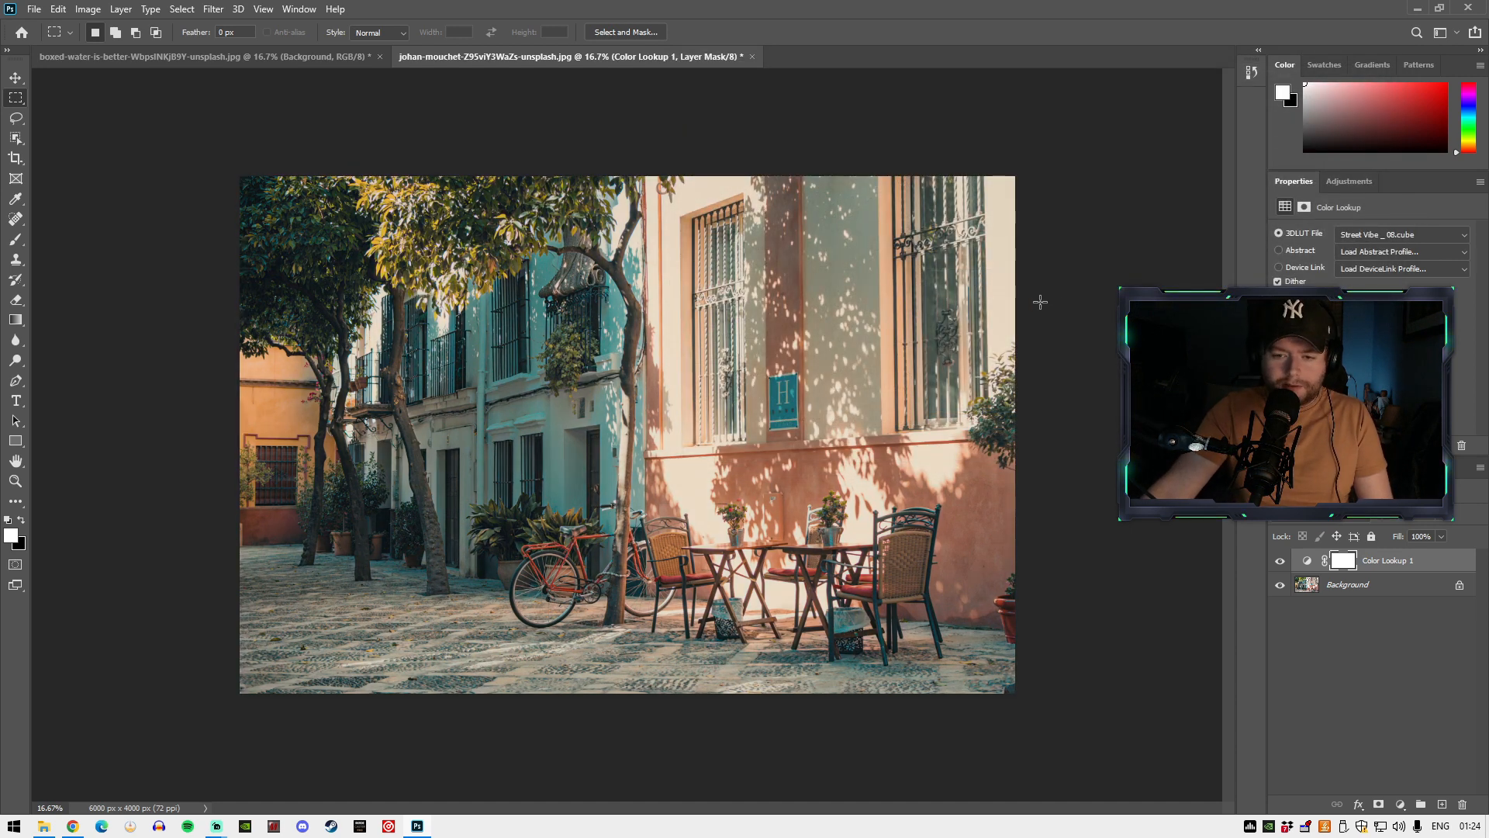
- Apply a second Exposure adjustment to the street photo's Background layer, with exposure 0 and offset 0.0000, lightening it through gamma correction
click(1390, 586)
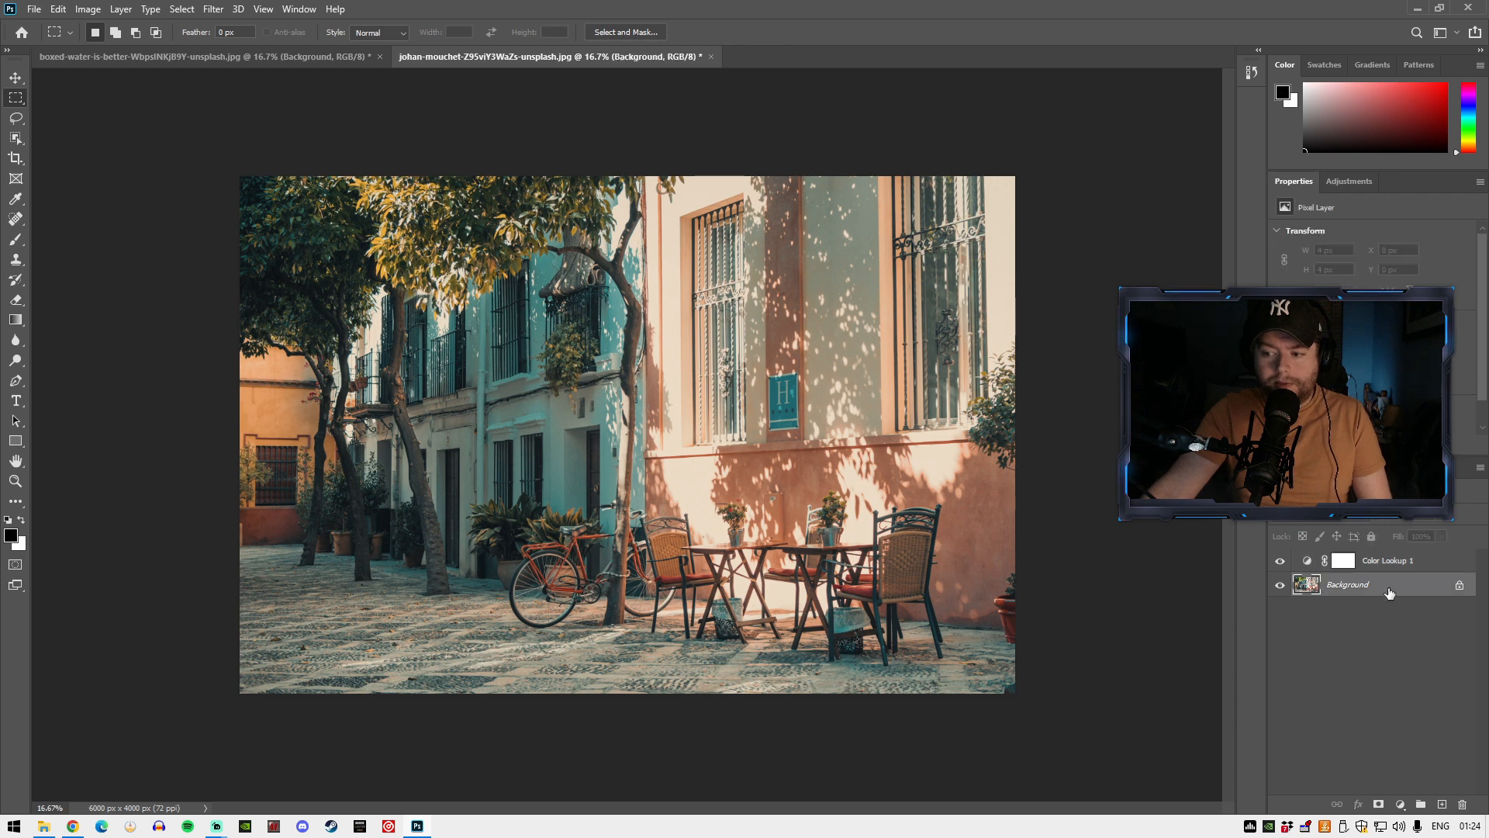
click(79, 10)
mouse_move(109, 49)
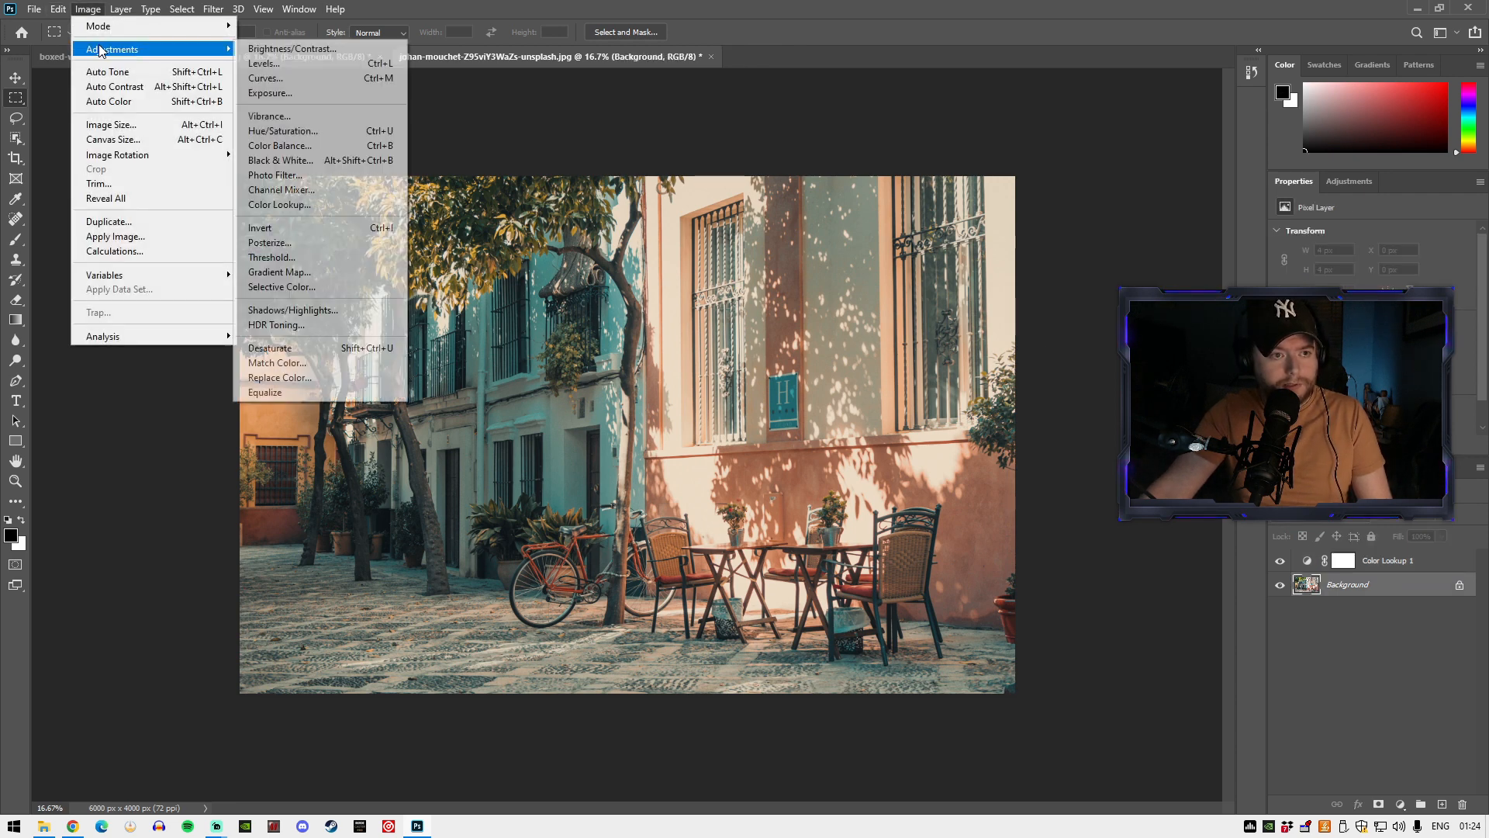
click(268, 93)
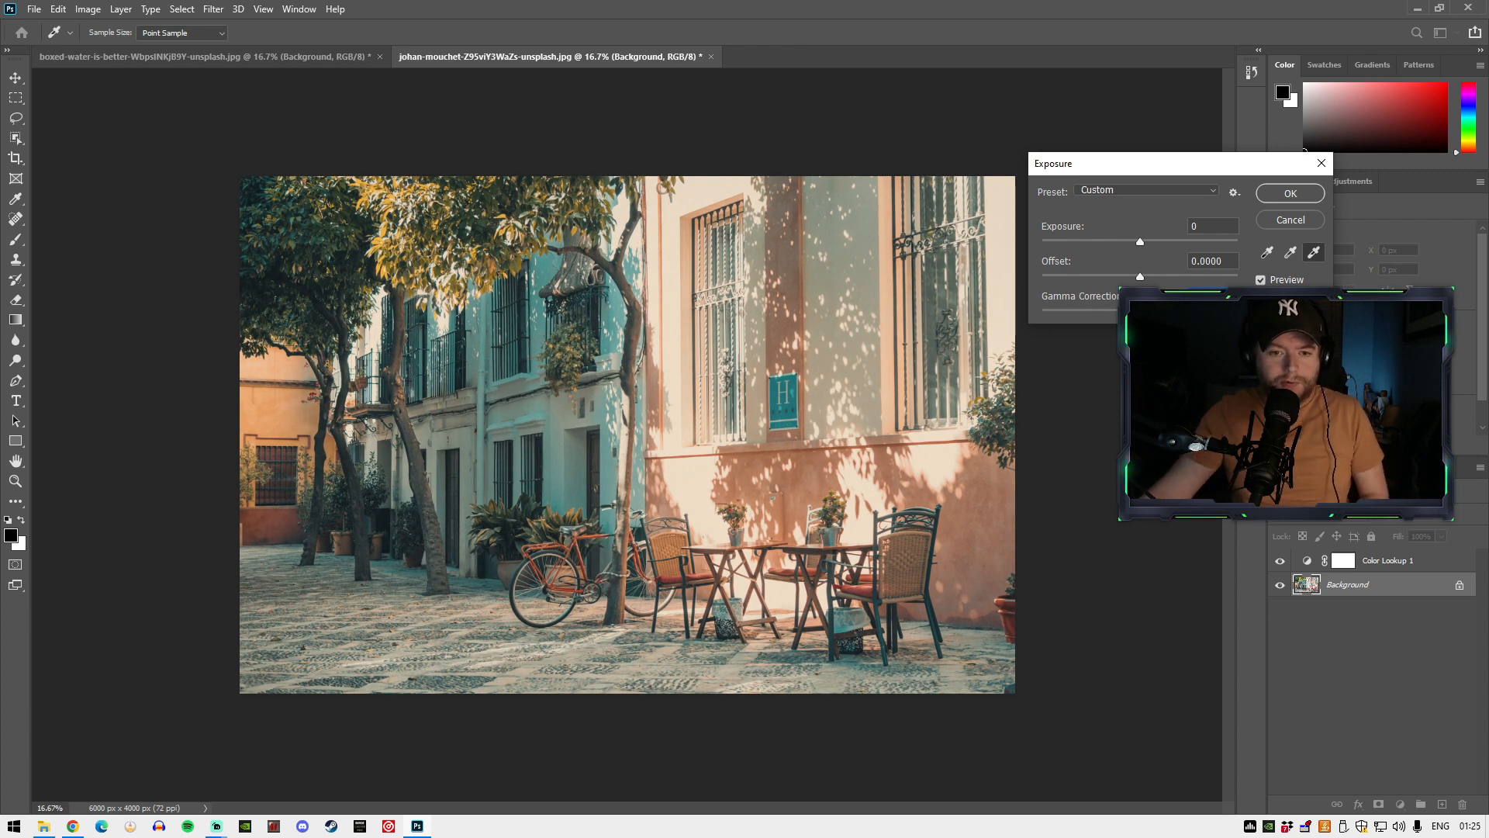
click(1278, 193)
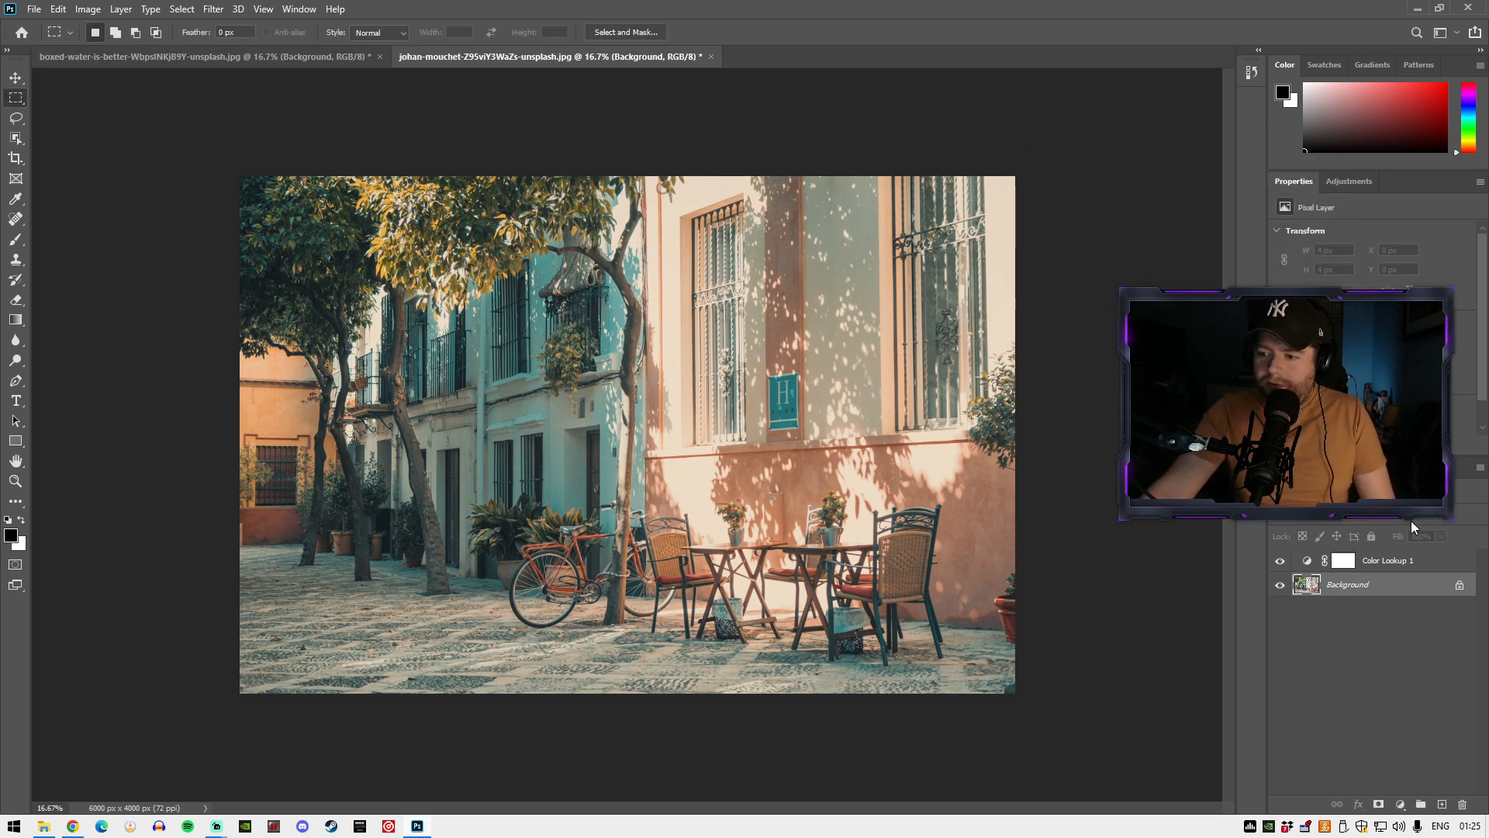
click(1411, 561)
click(1413, 233)
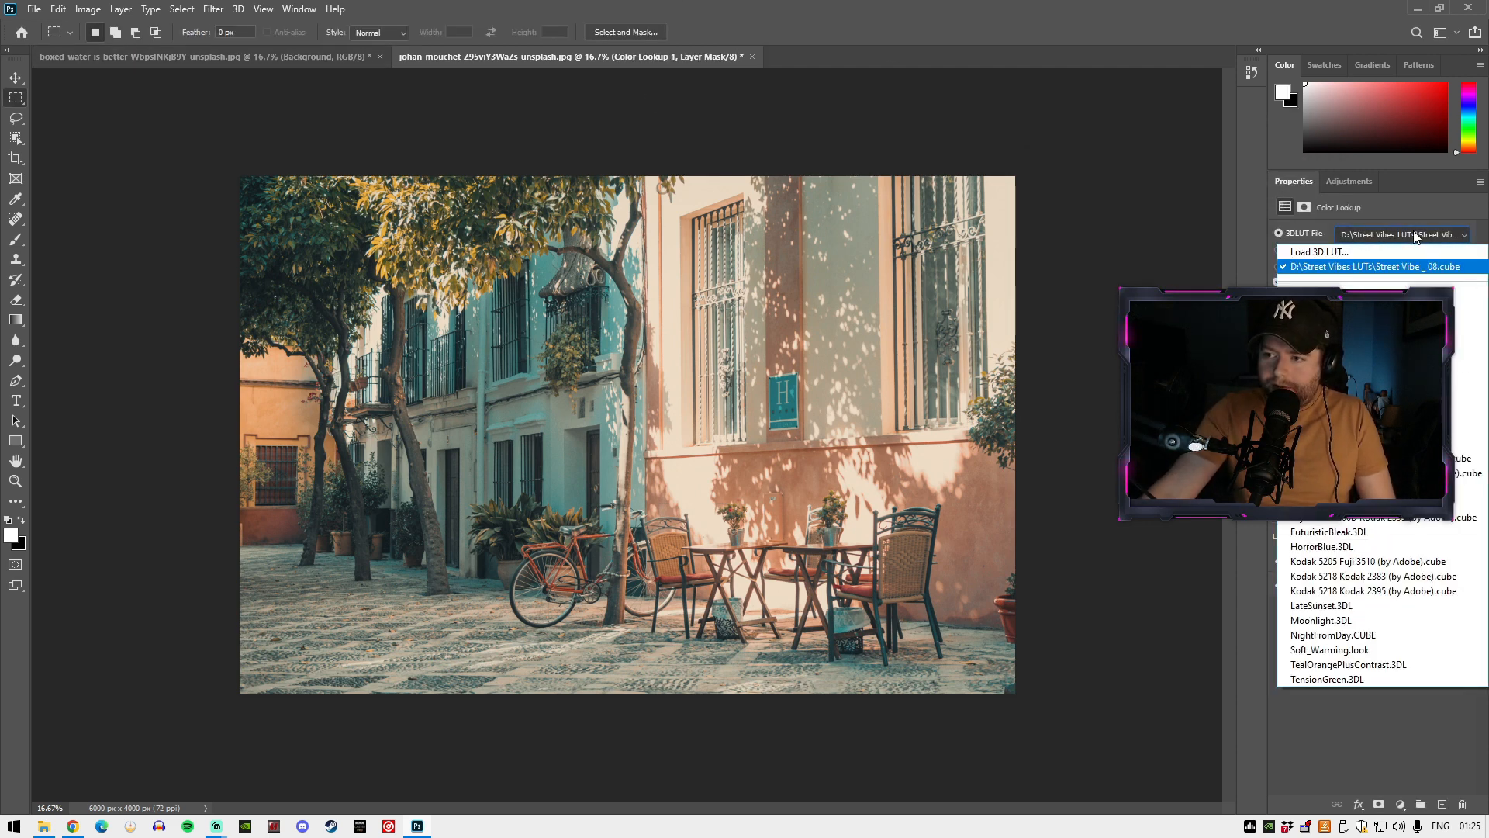
key(Escape)
- Replace the family photo's Color Lookup layer with a new one that uses Street Vibe _ 08.cube as its 3D LUT
key(ctrl+Tab)
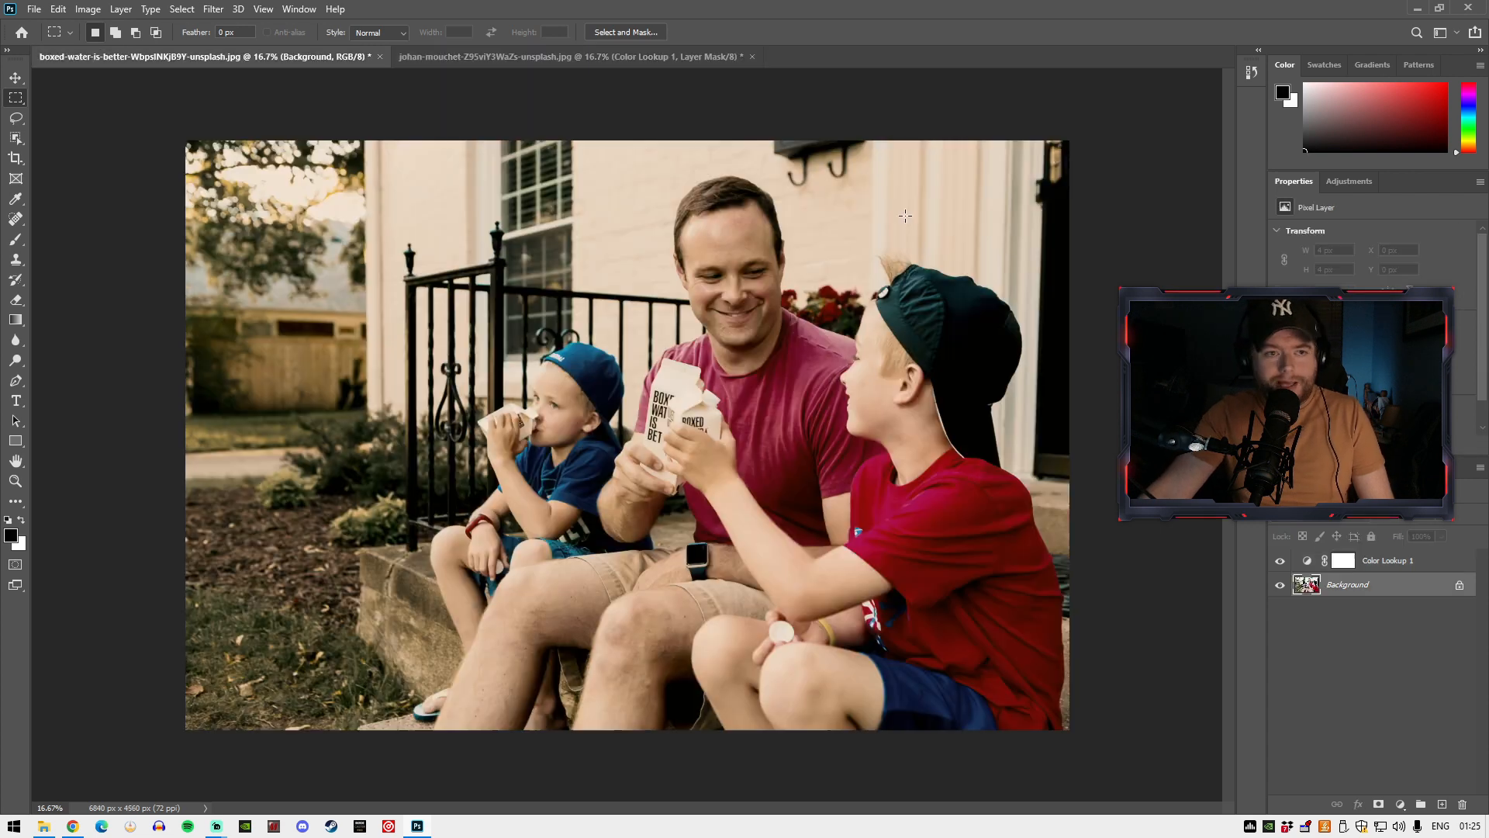
click(1400, 563)
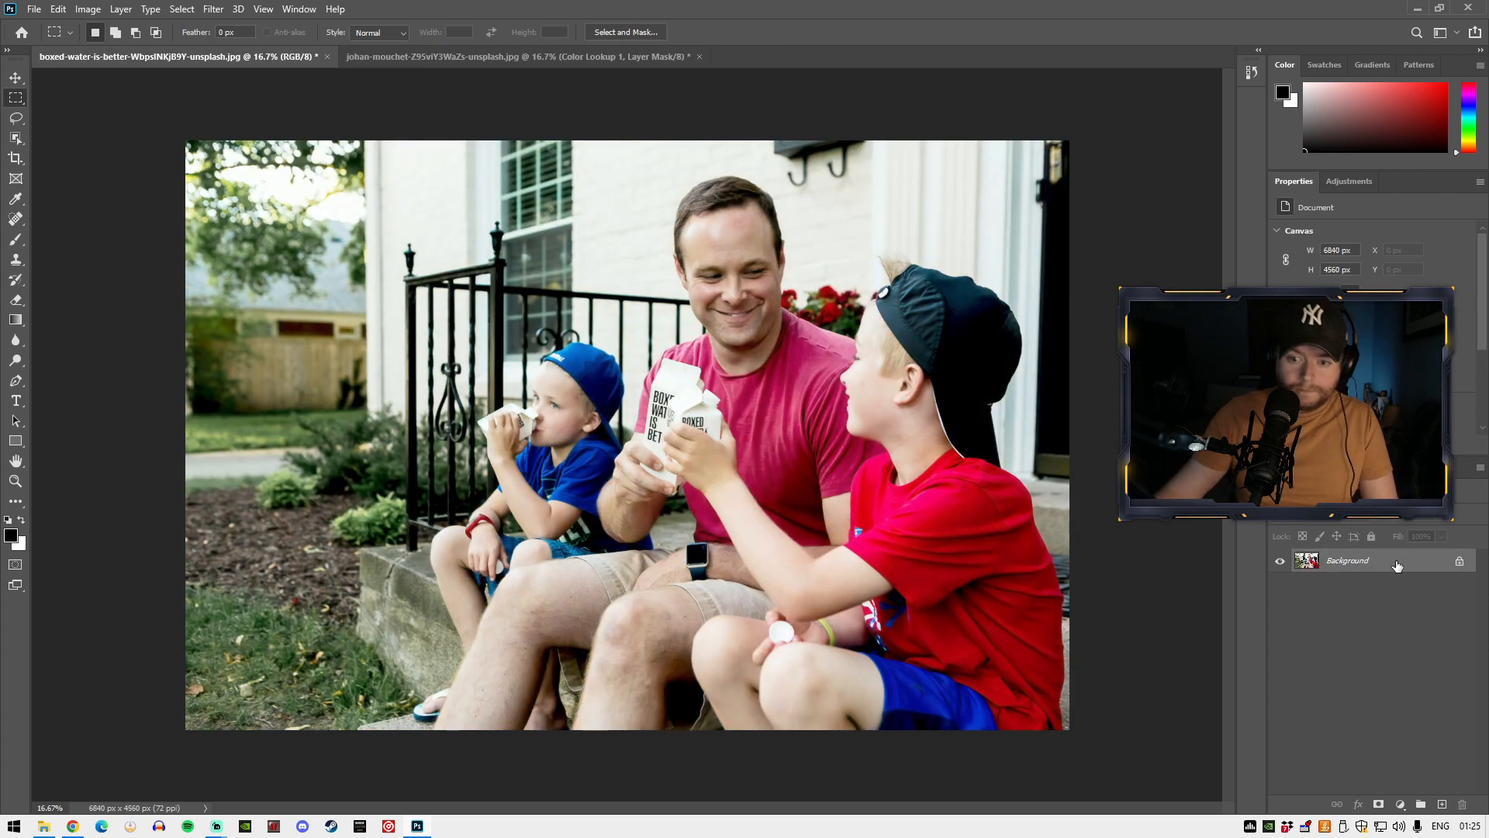
key(Delete)
click(1348, 181)
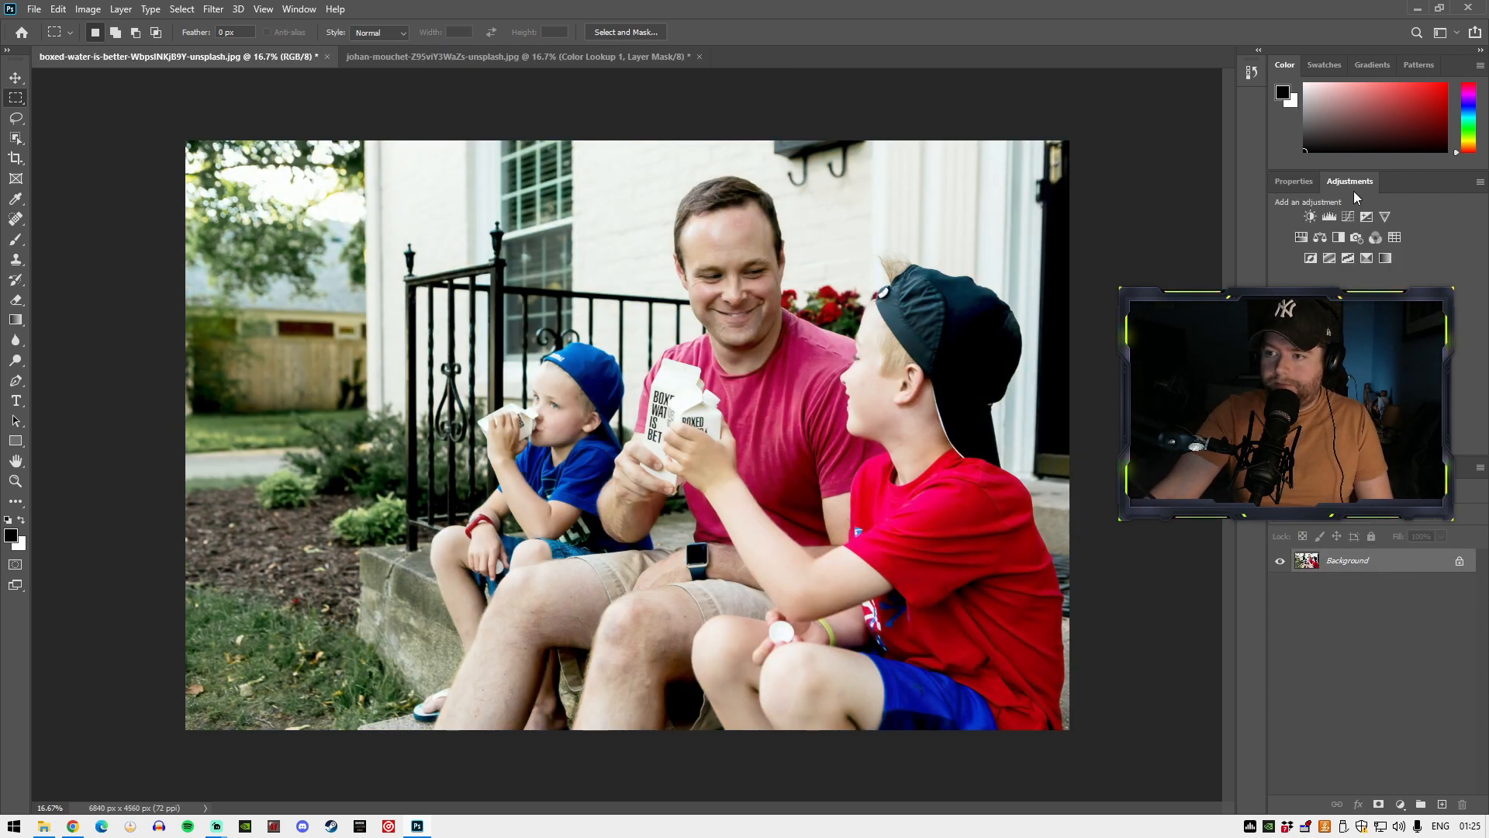
click(1389, 248)
click(1369, 236)
click(1368, 237)
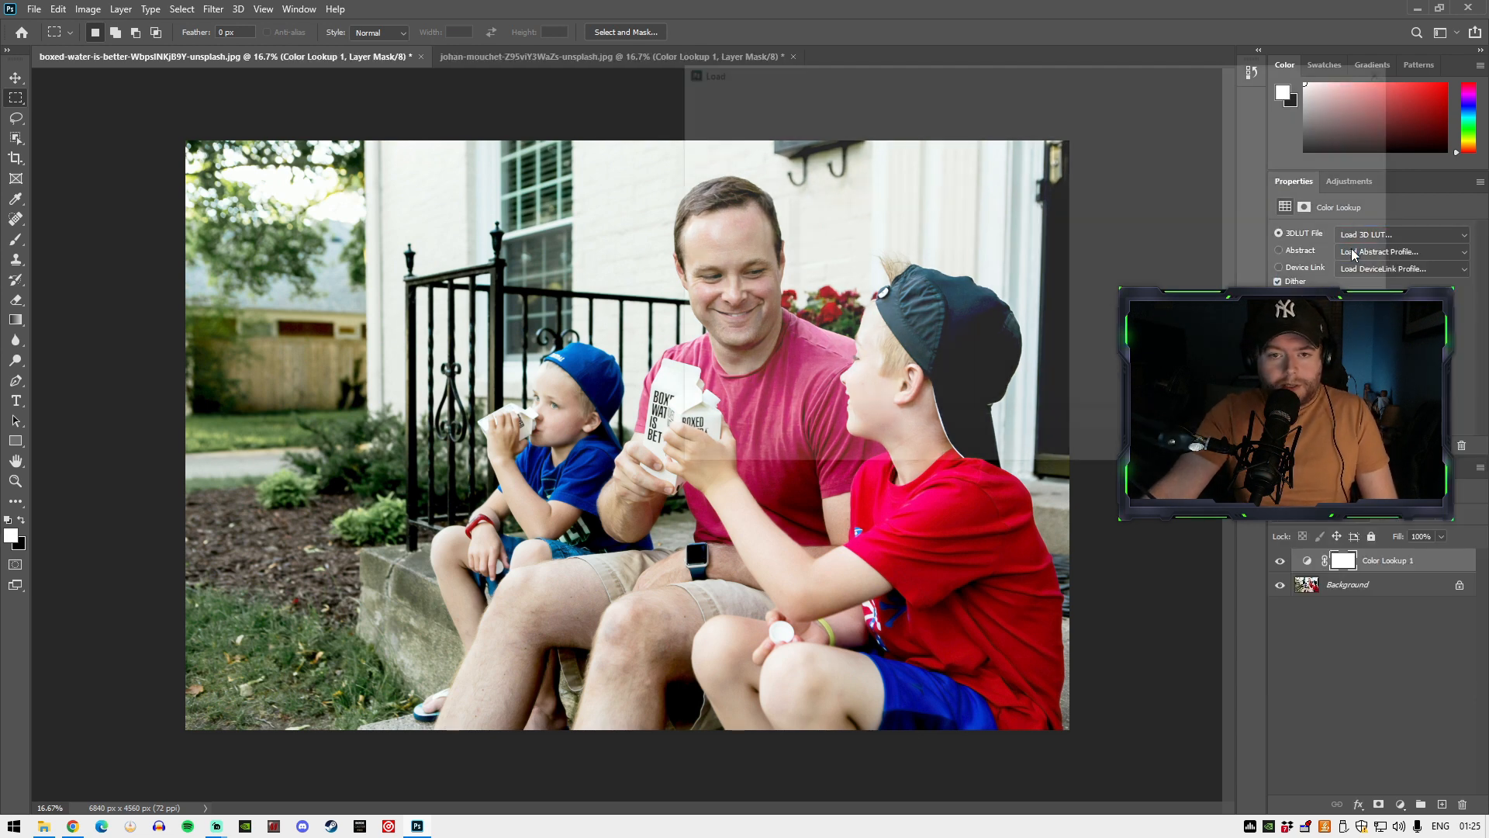
double_click(898, 278)
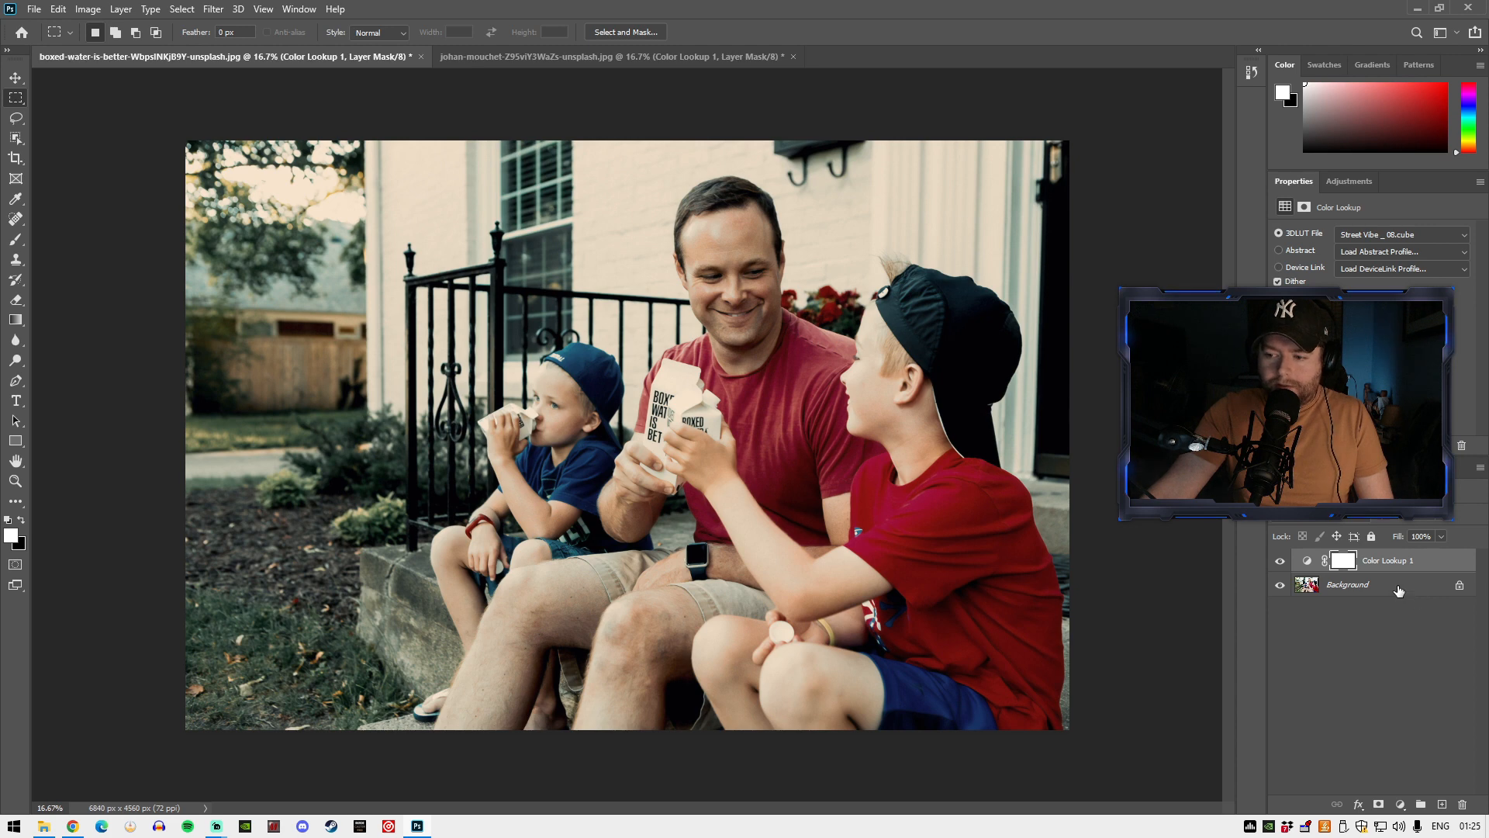
- Apply an Exposure adjustment to the family photo's Background layer with exposure 0 and offset 0.0000
key(alt+bracketleft)
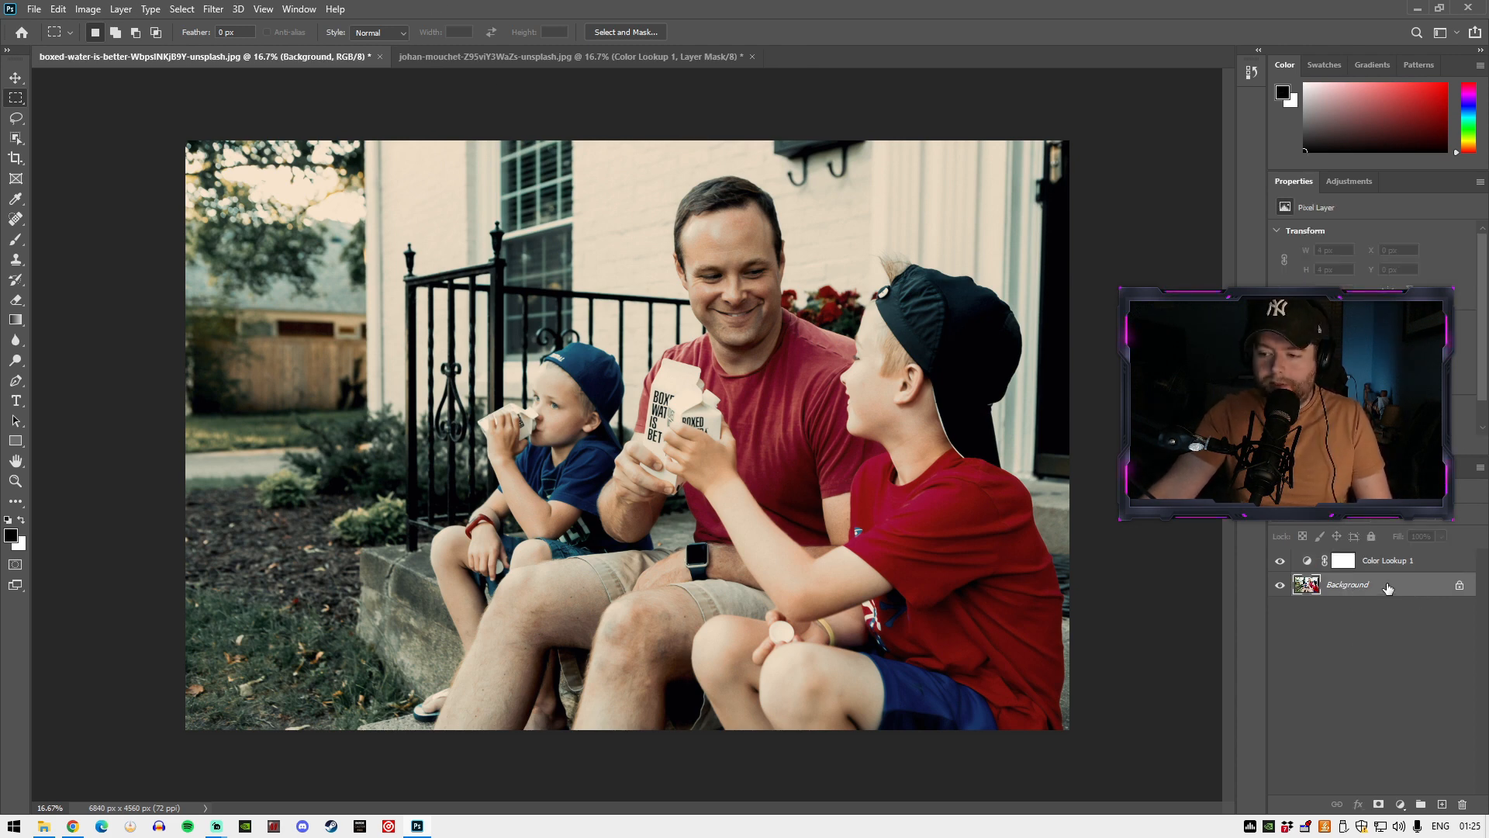
click(89, 9)
mouse_move(120, 49)
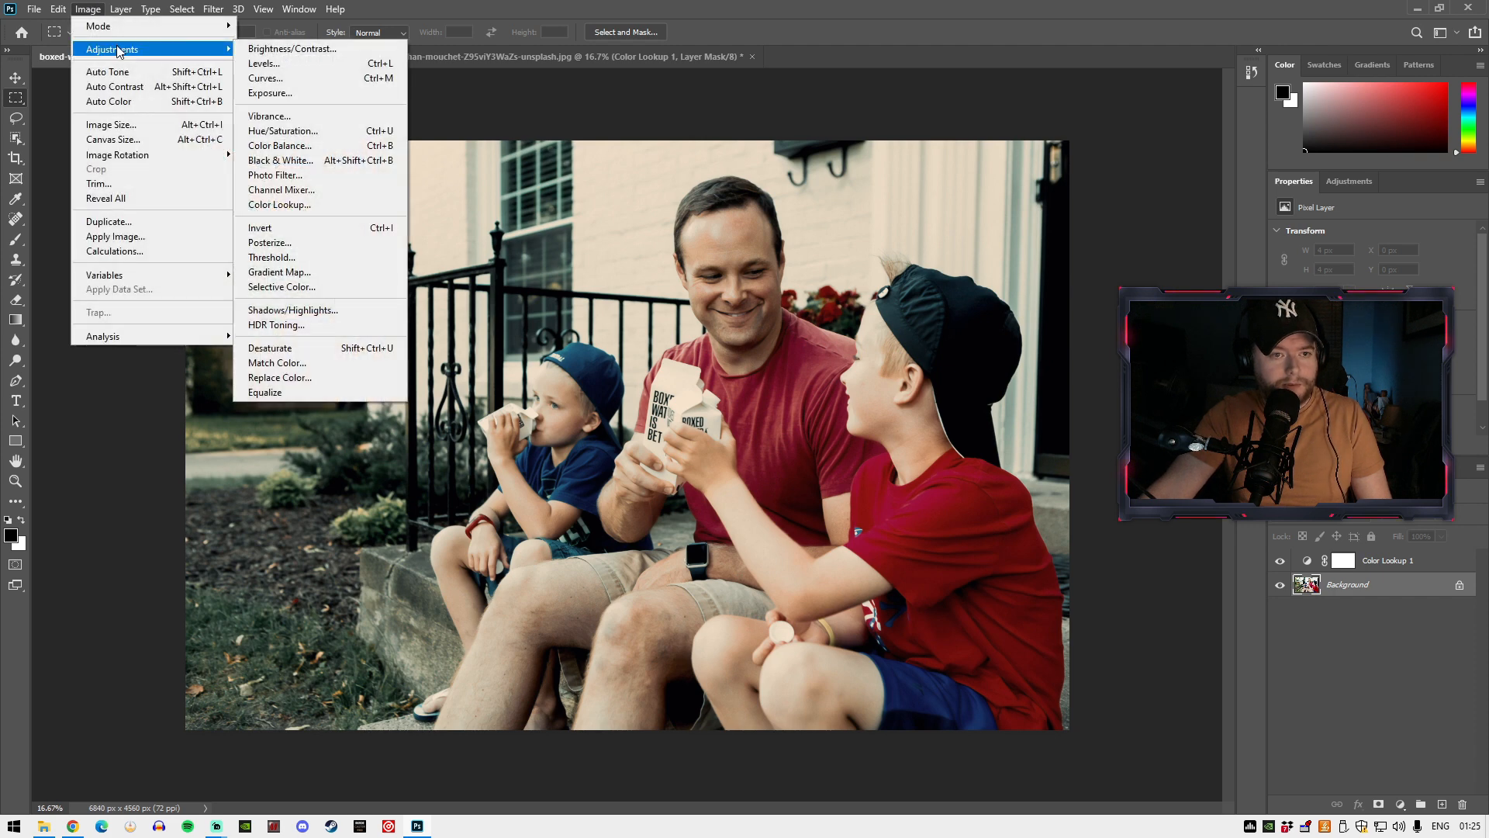
click(280, 94)
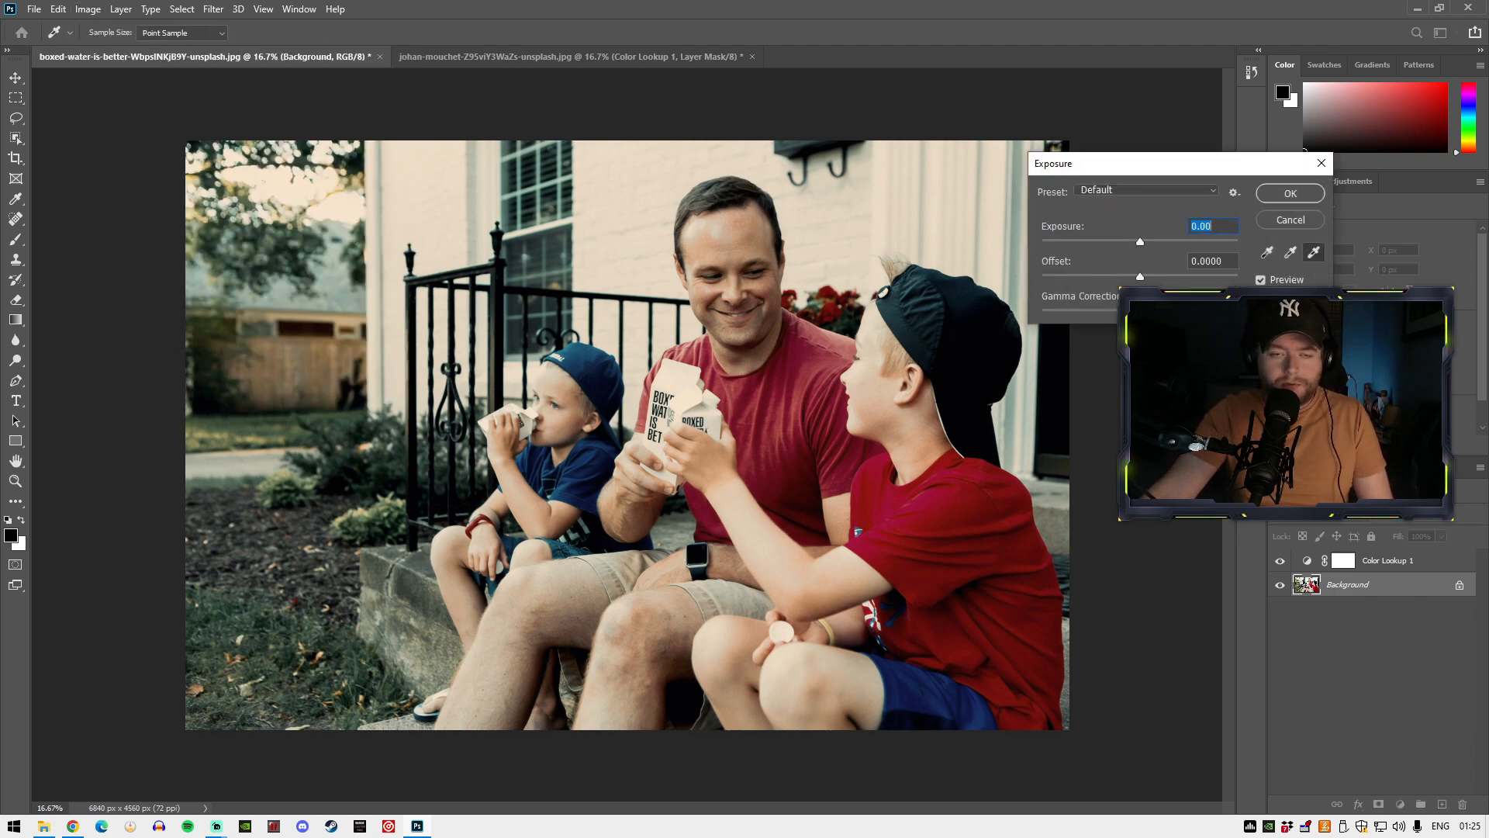
text(0)
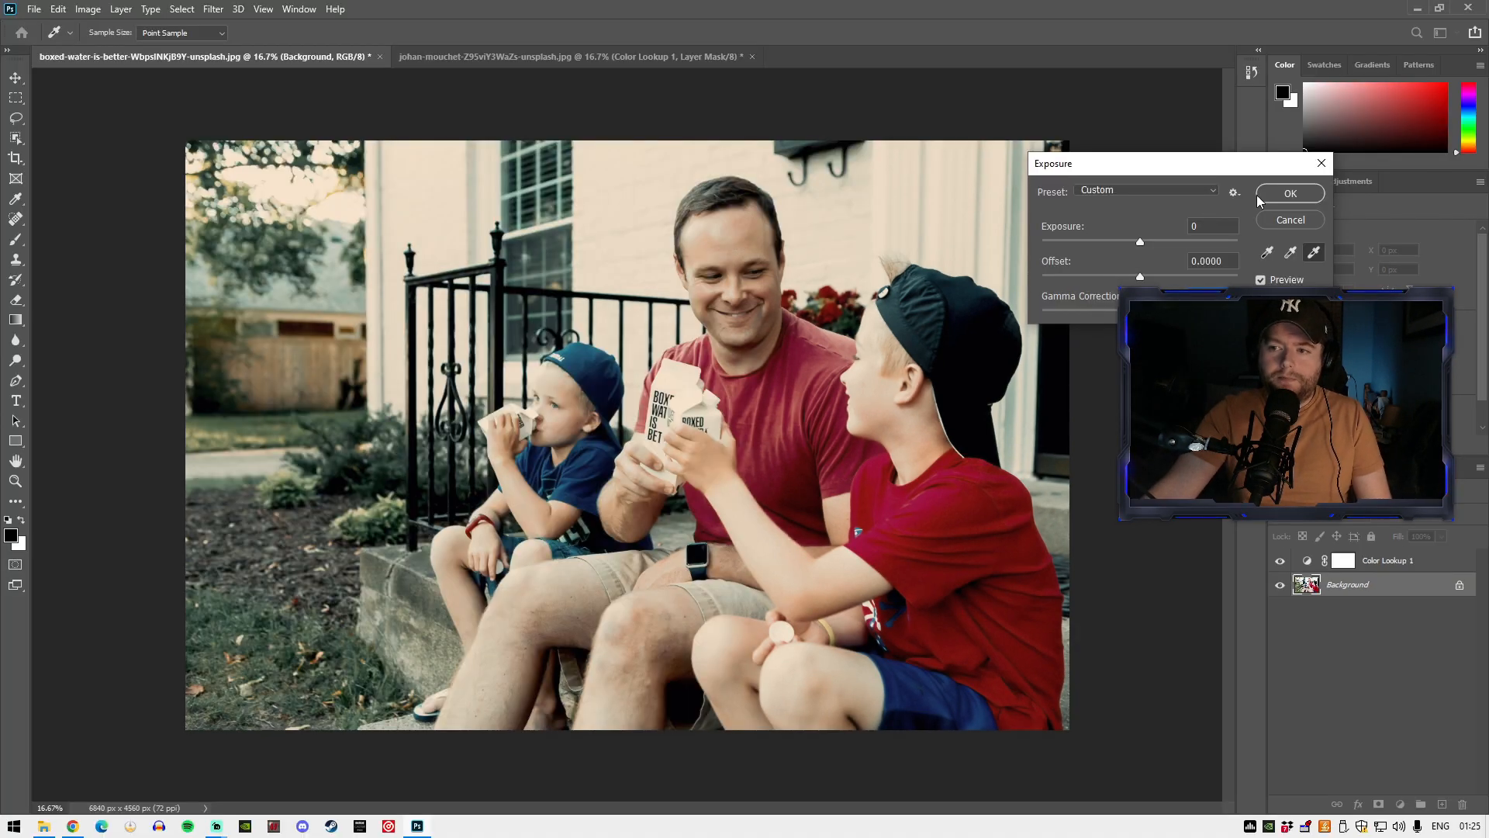
click(1263, 139)
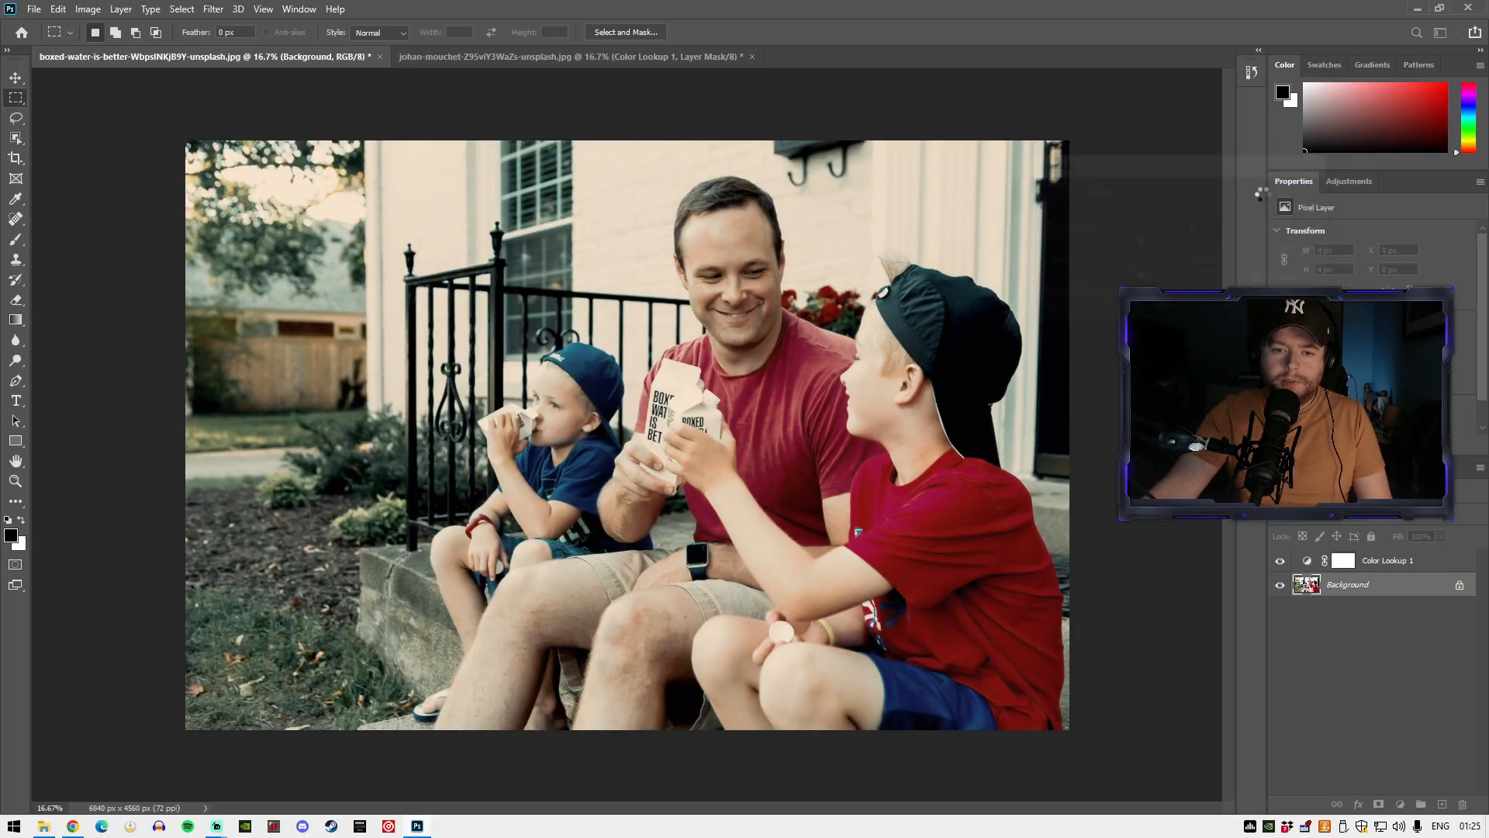
key(ctrl+minus)
key(ctrl+minus)
key(ctrl+minus)
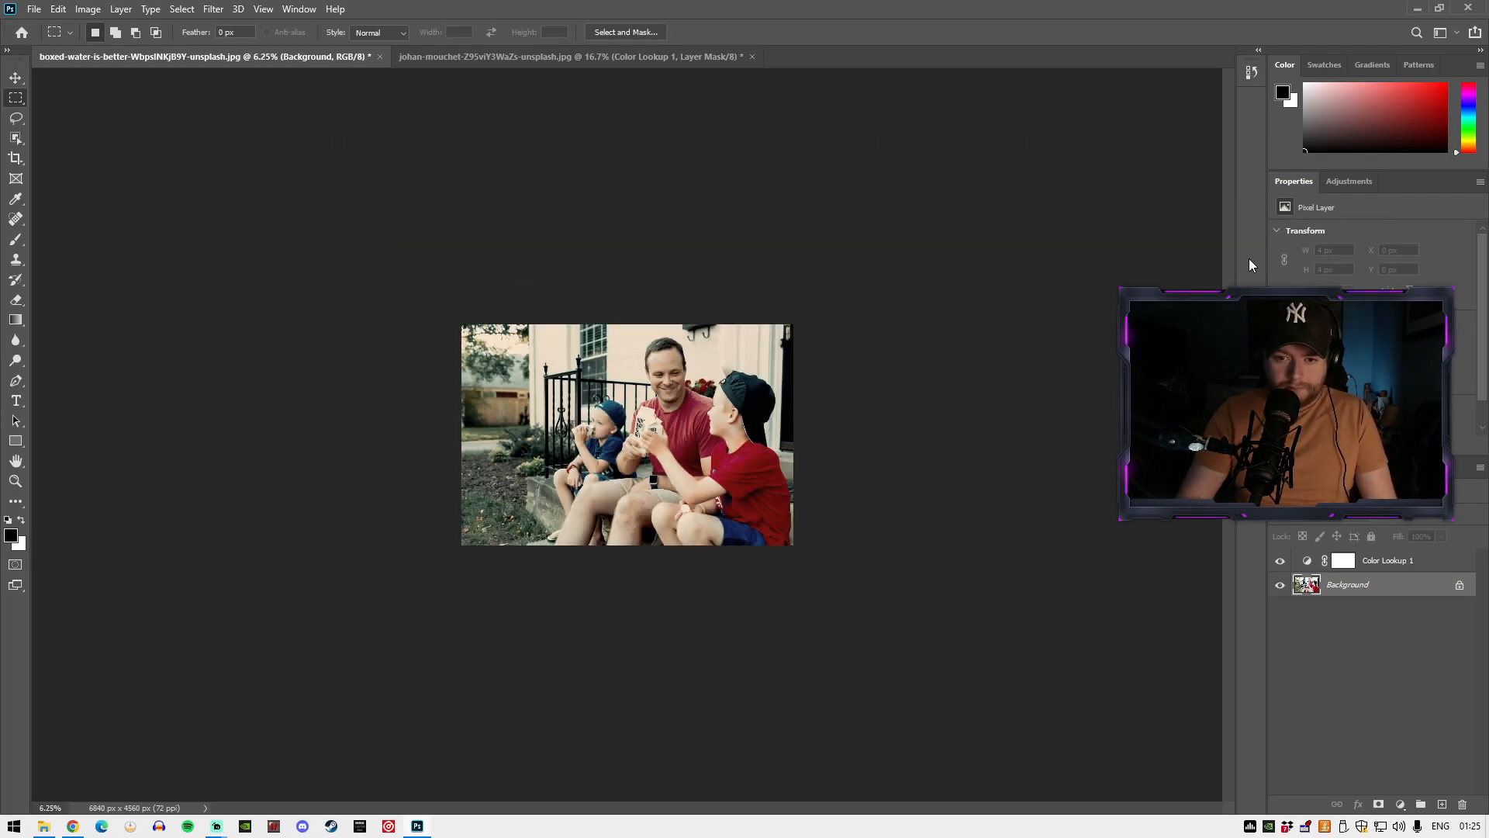
key(ctrl+plus)
key(ctrl+plus)
- Adjust the Background layer of the street photo with Brightness/Contrast, using a brightness of about -5 and contrast 0
key(ctrl+Tab)
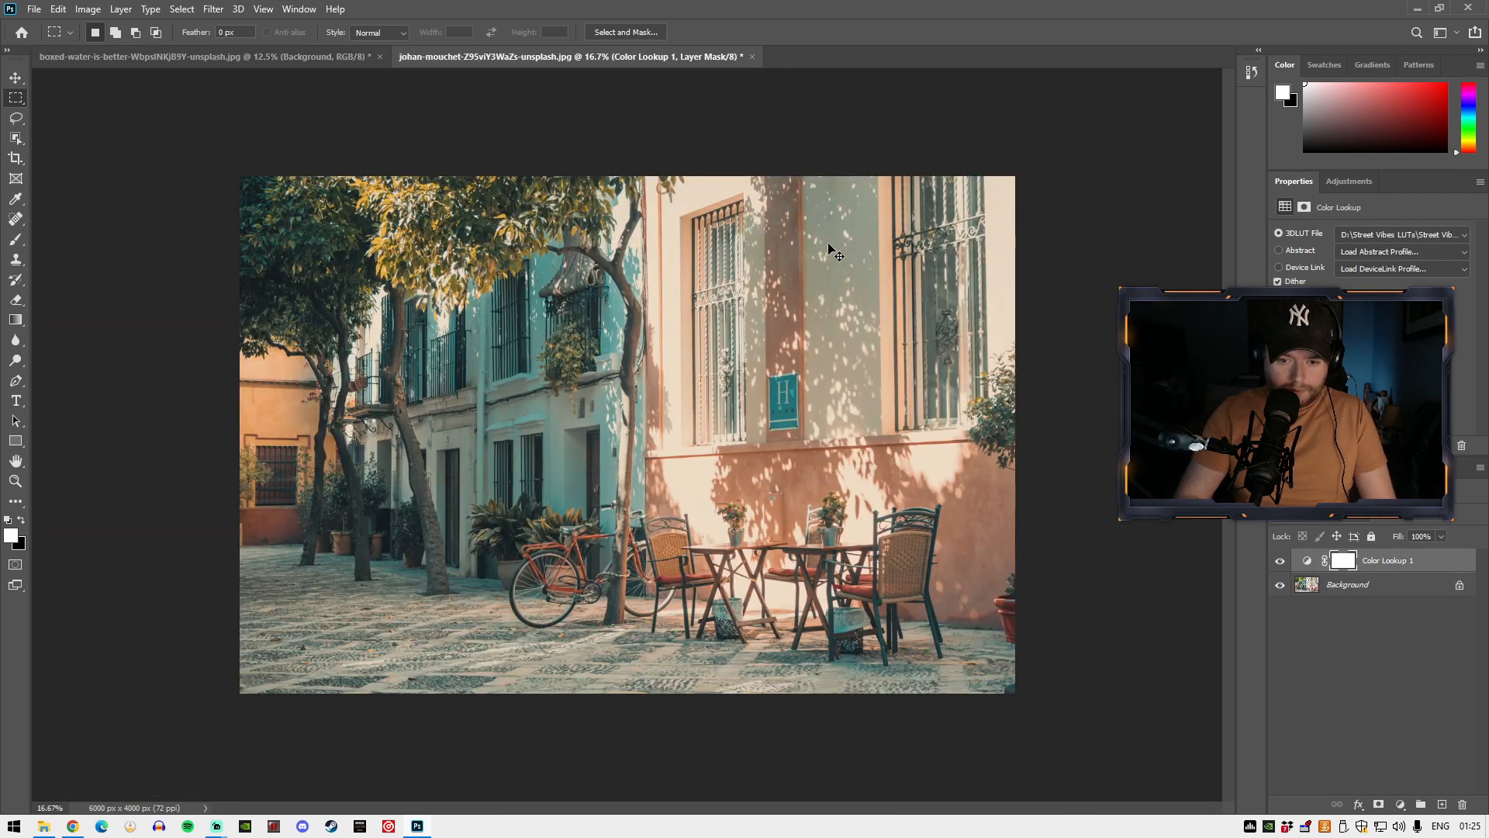
click(1369, 591)
click(87, 9)
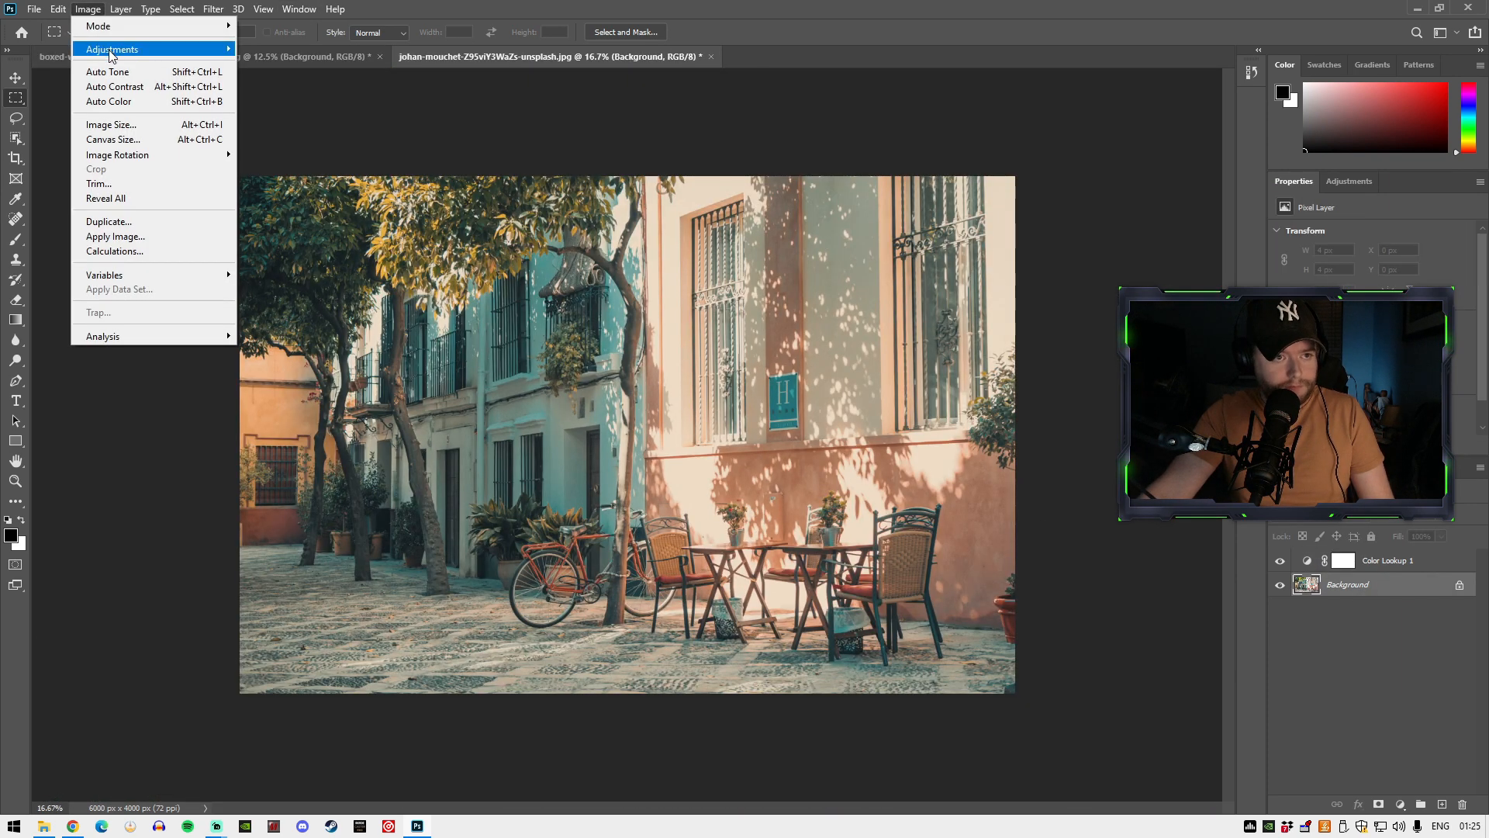
mouse_move(112, 53)
click(297, 50)
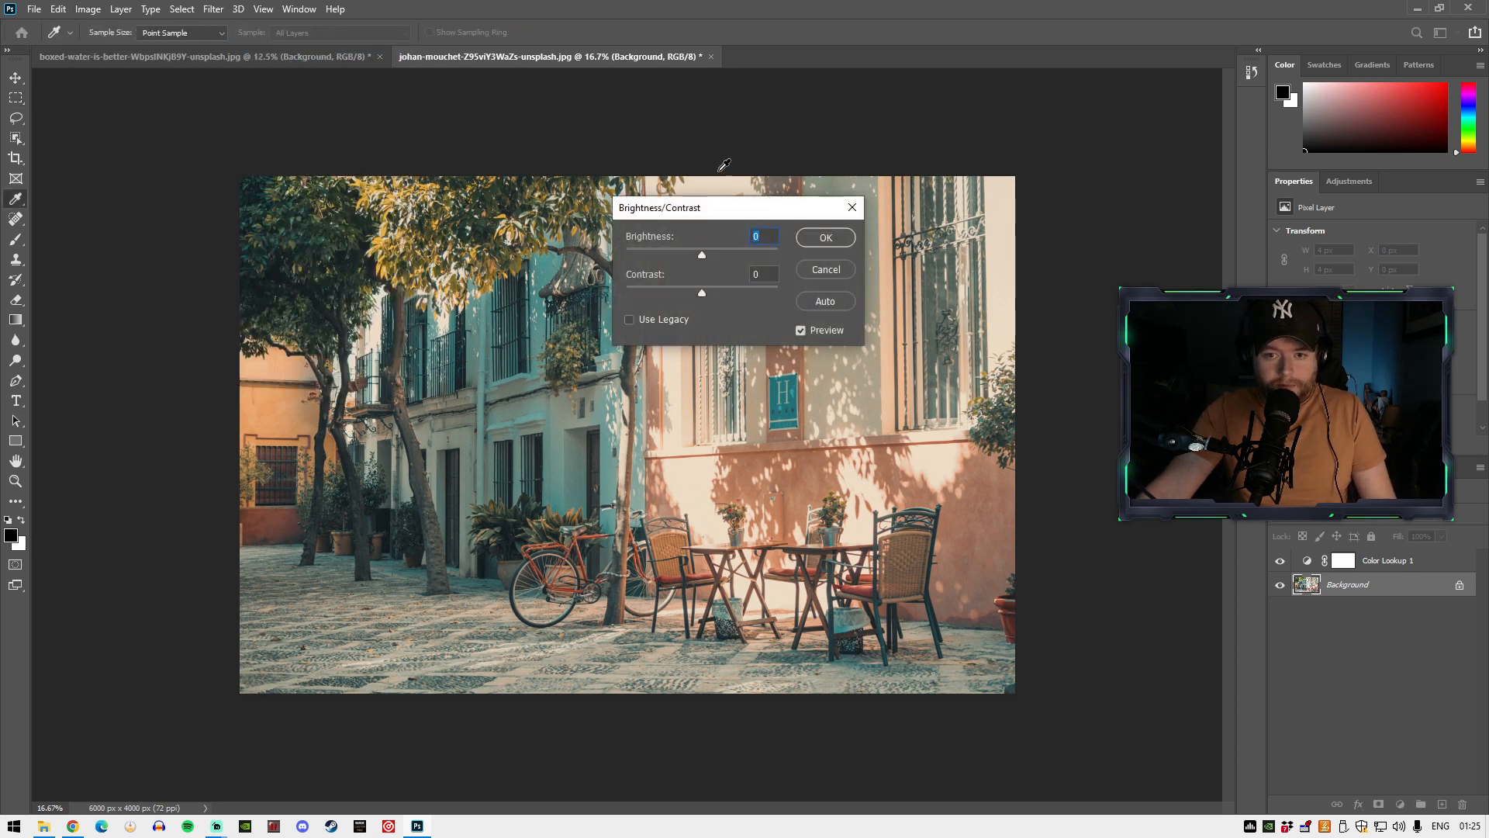
drag(733, 213, 1001, 258)
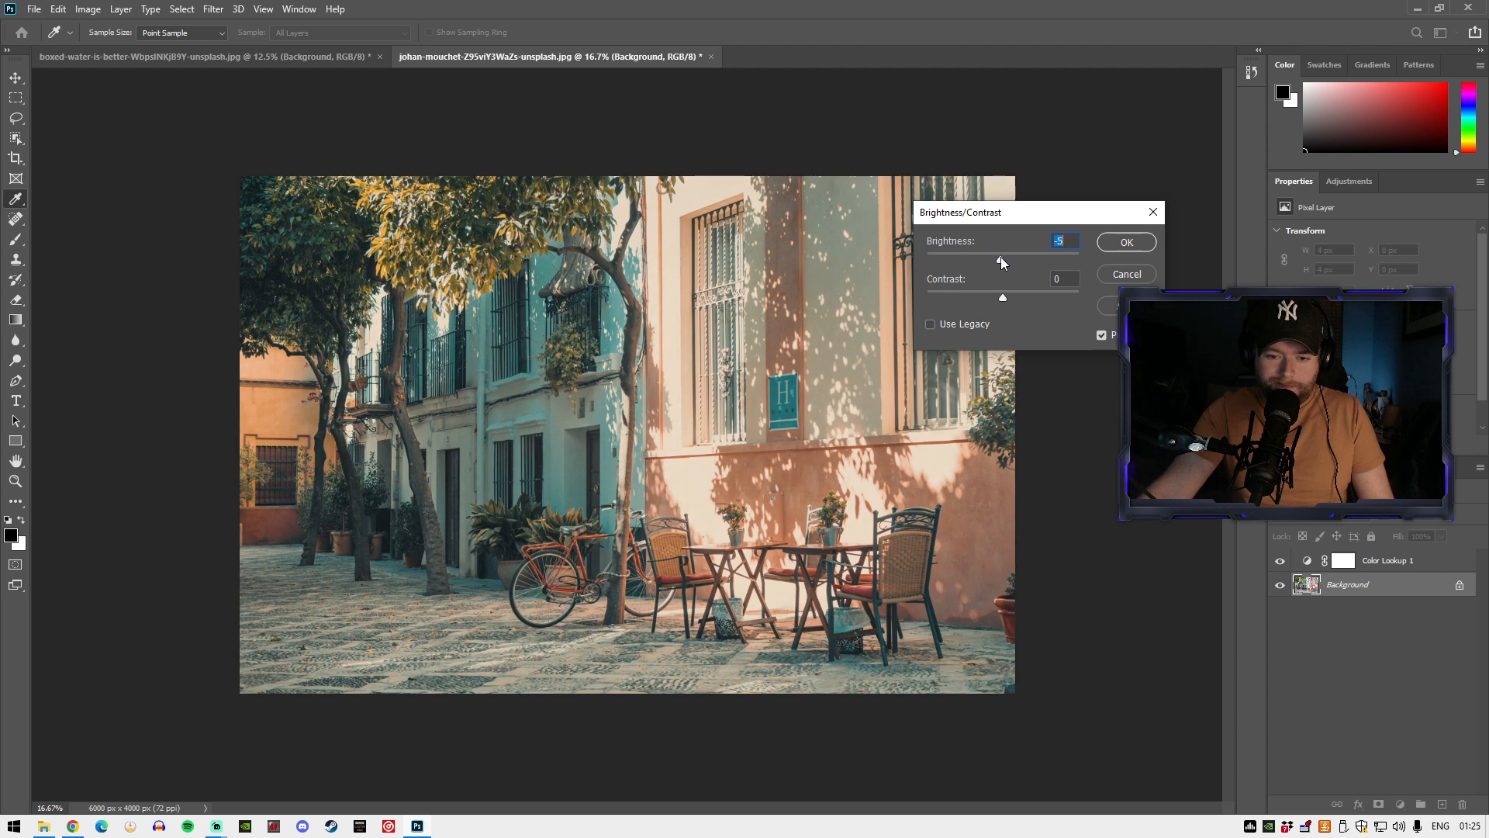
key(Return)
key(m)
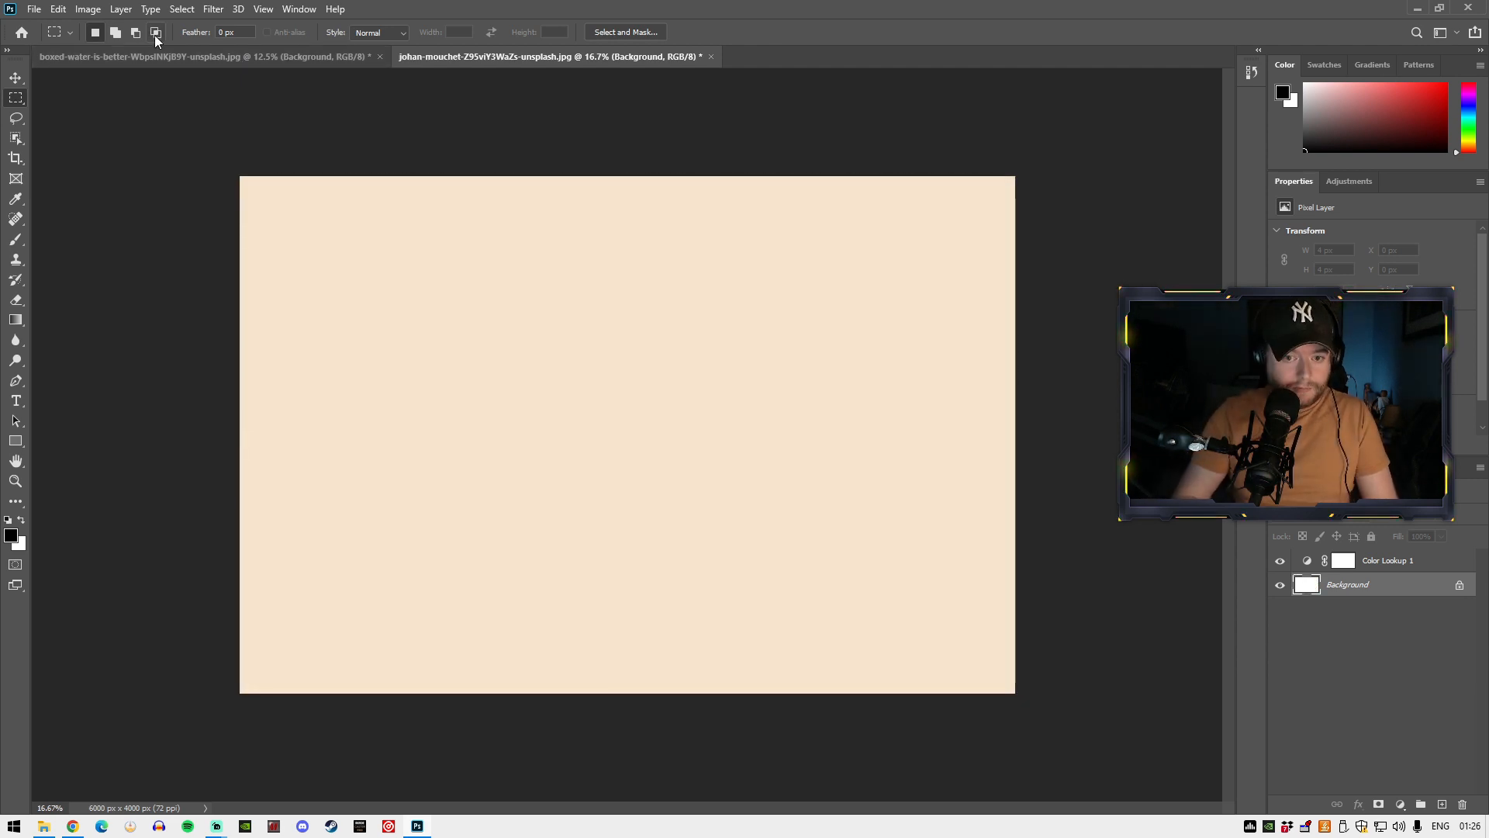
- Start an Add Noise filter on the street photo's Background layer with Uniform distribution and try an amount of 12.98%
key(ctrl+plus)
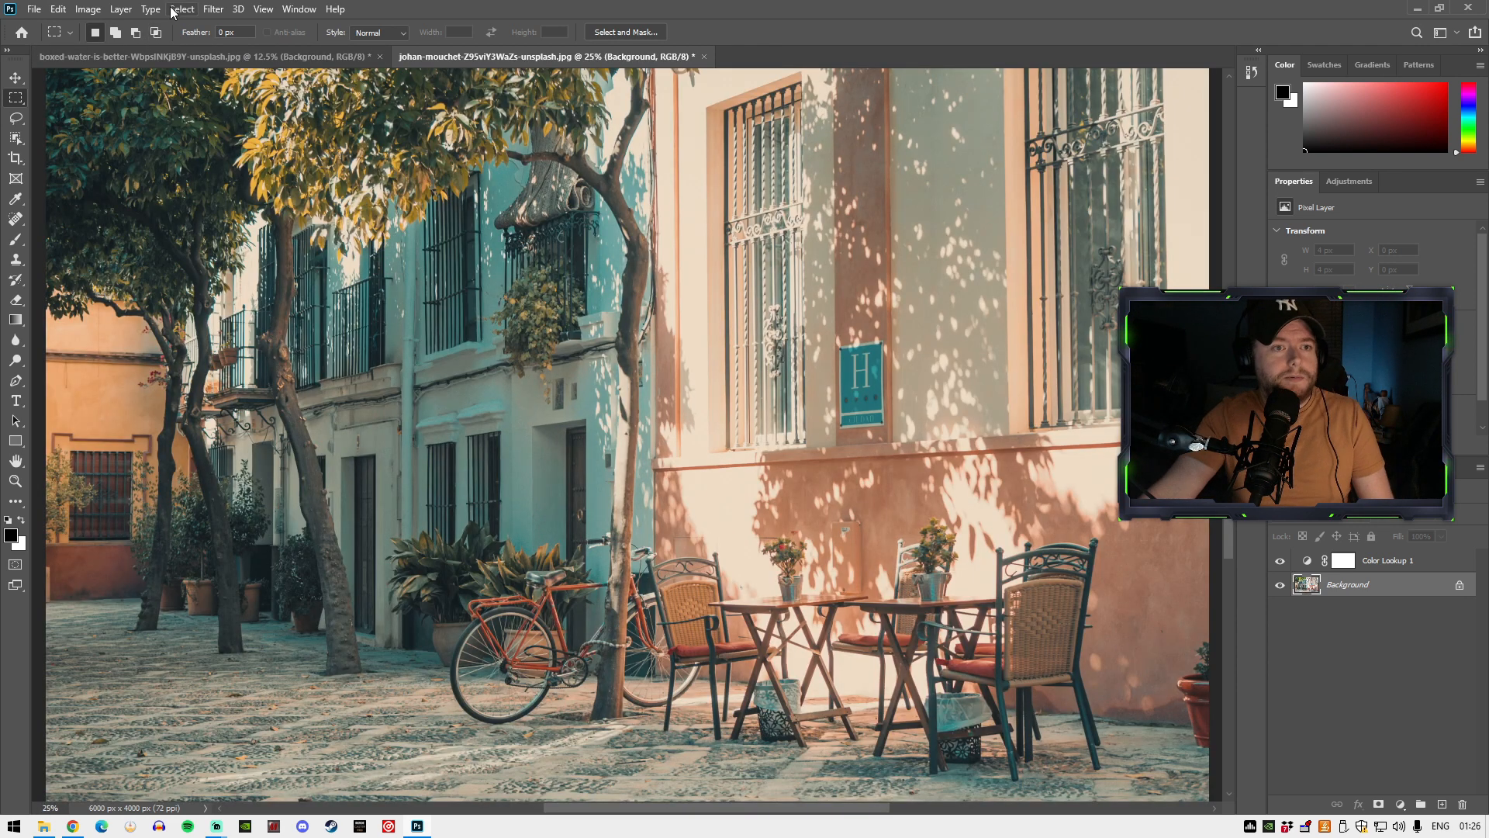
click(210, 12)
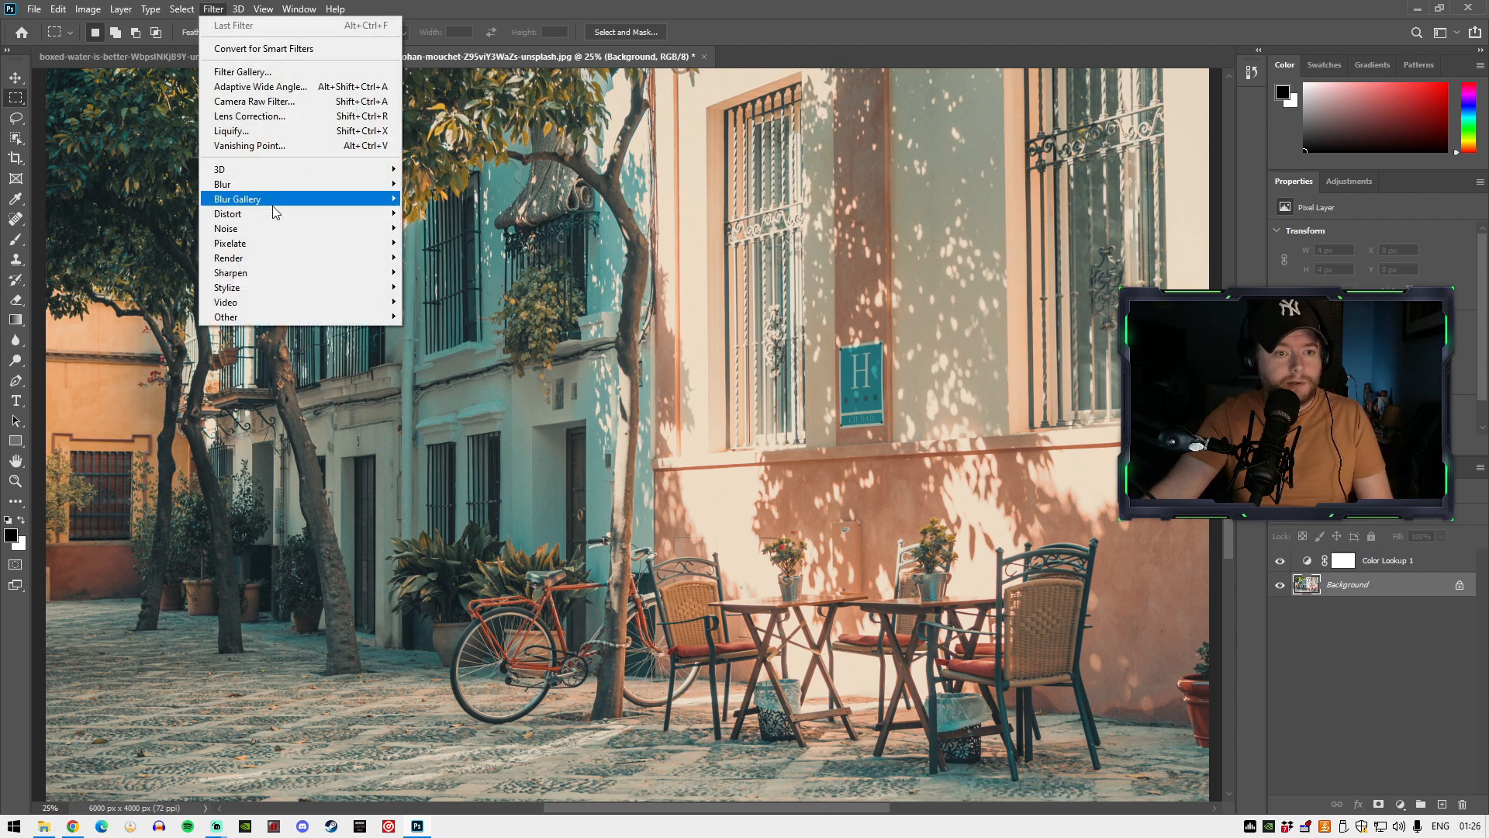
mouse_move(342, 230)
click(432, 228)
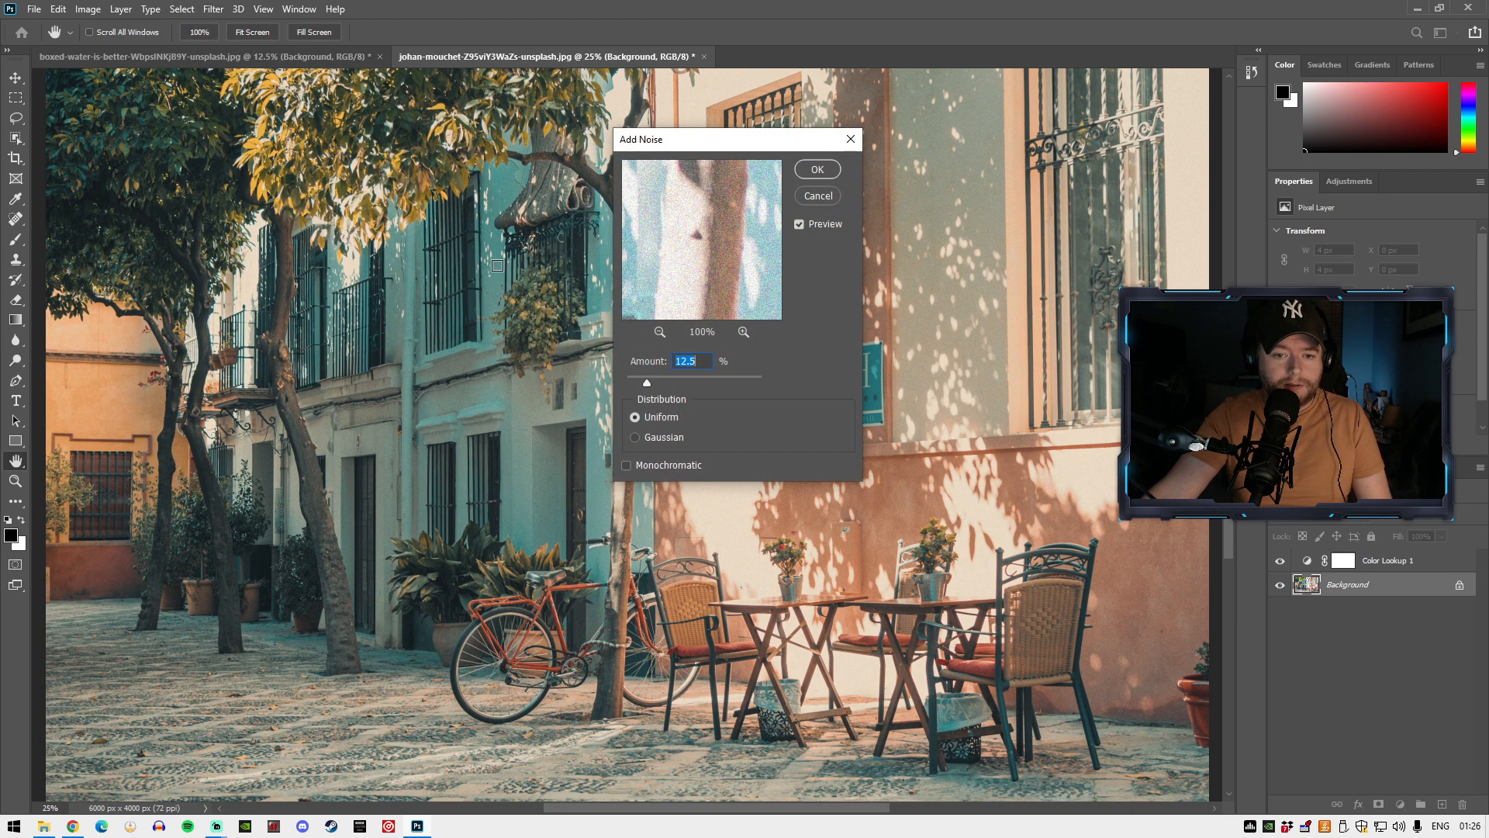
scroll(601, 494, up, 6)
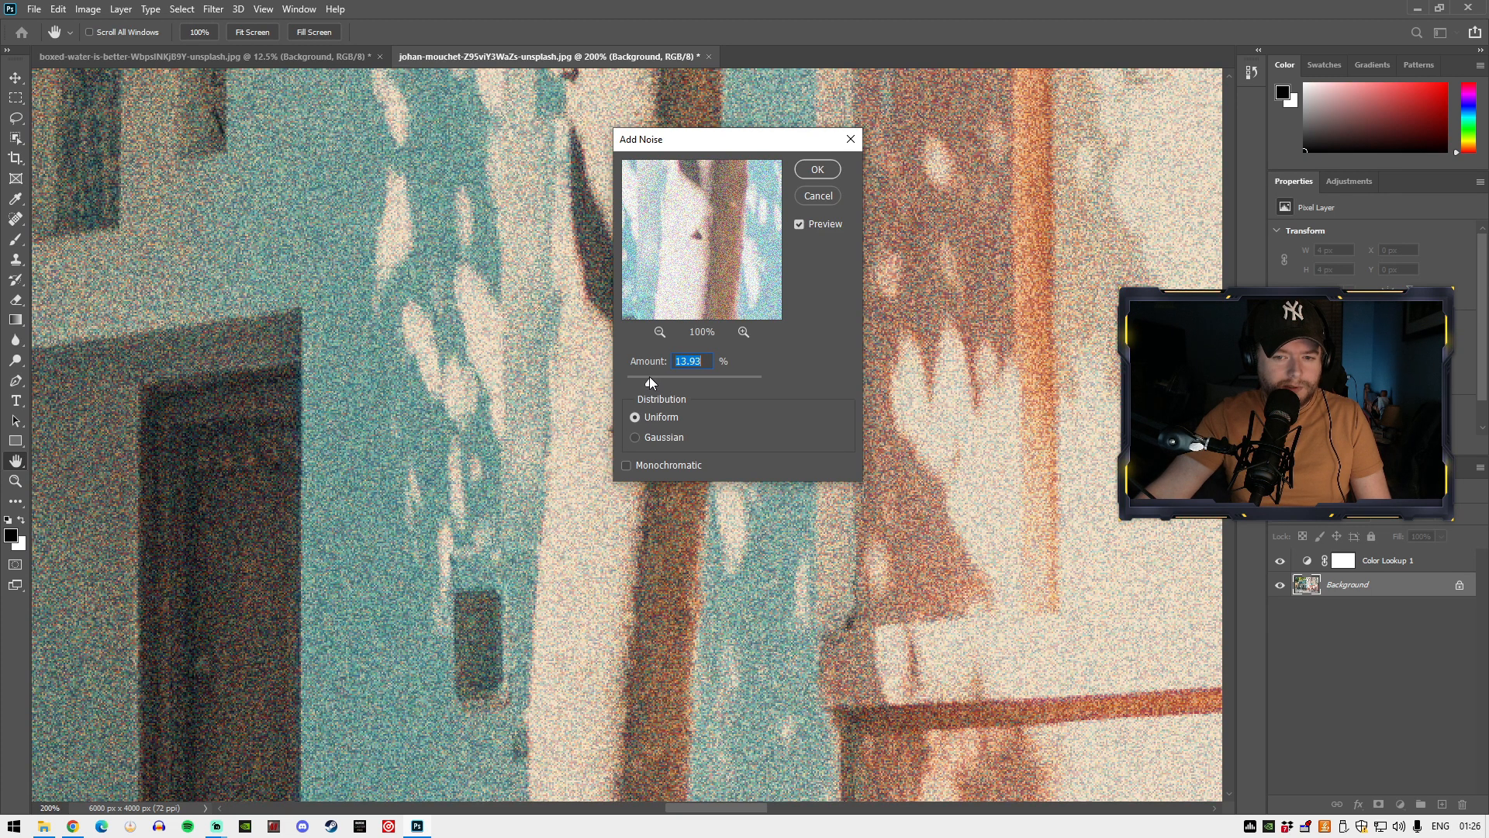
drag(649, 375, 649, 375)
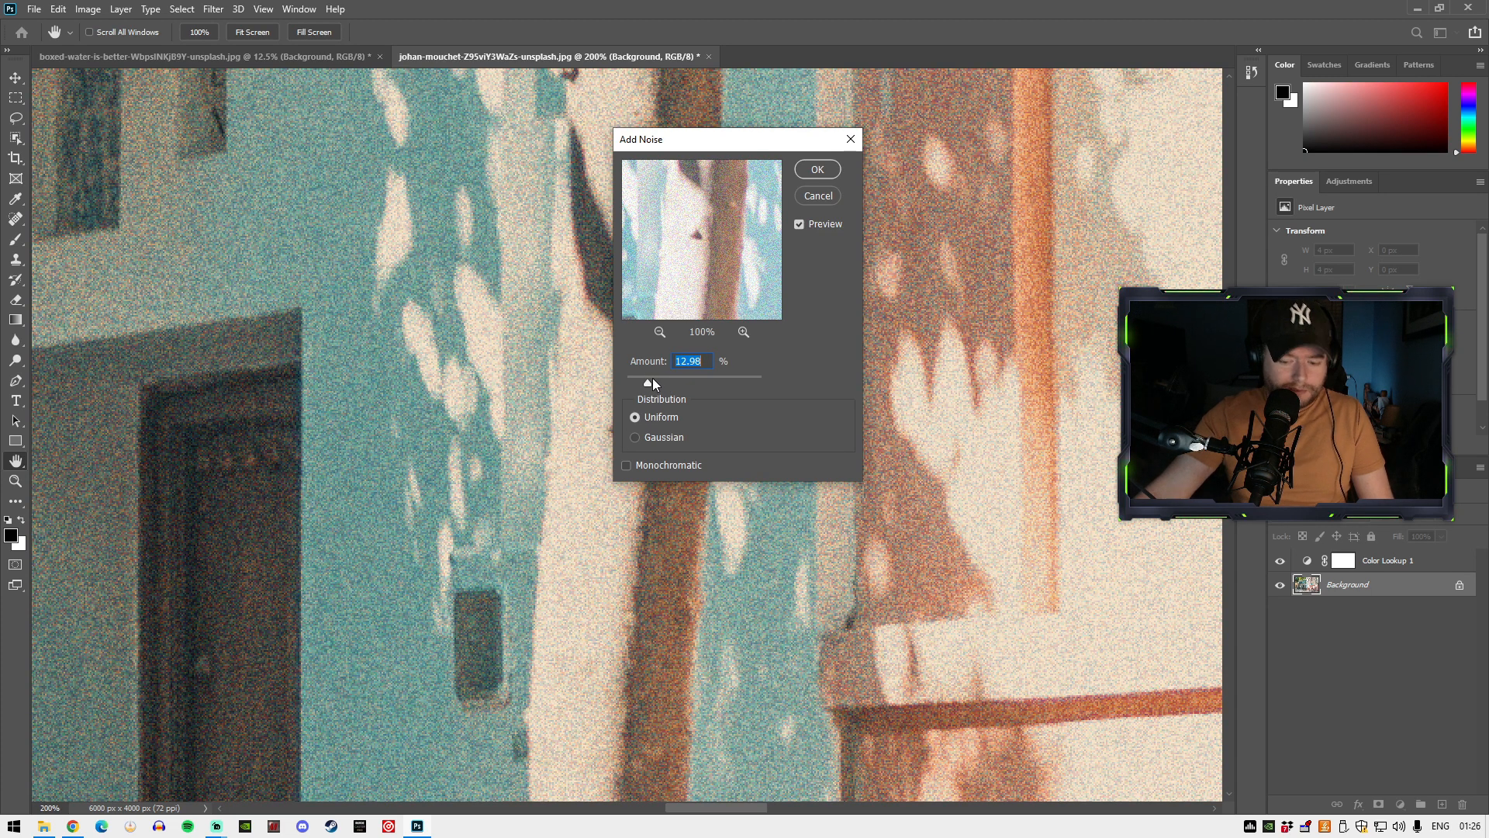
key(ctrl+minus)
key(ctrl+minus)
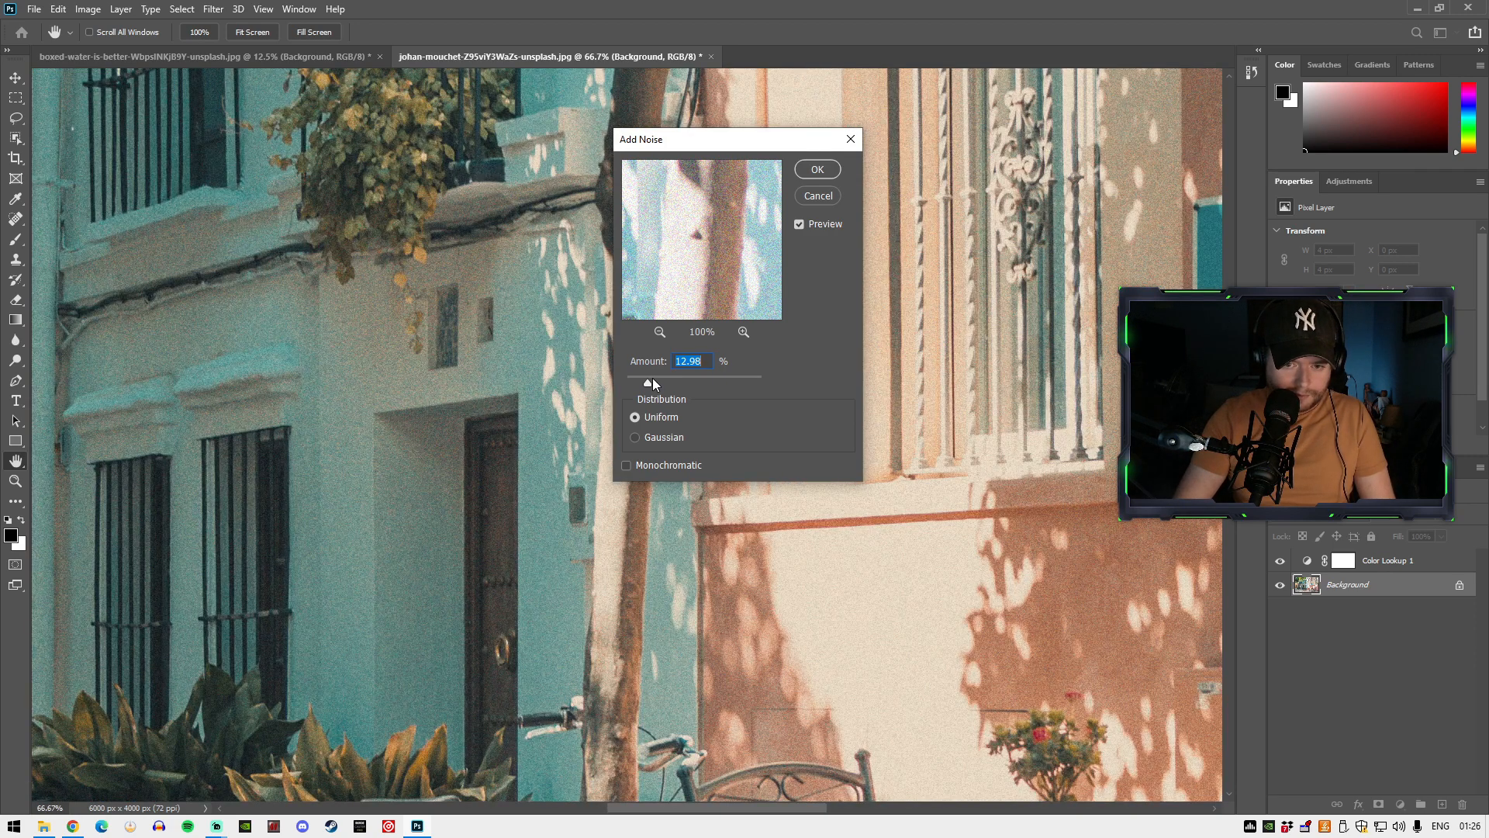
key(ctrl+plus)
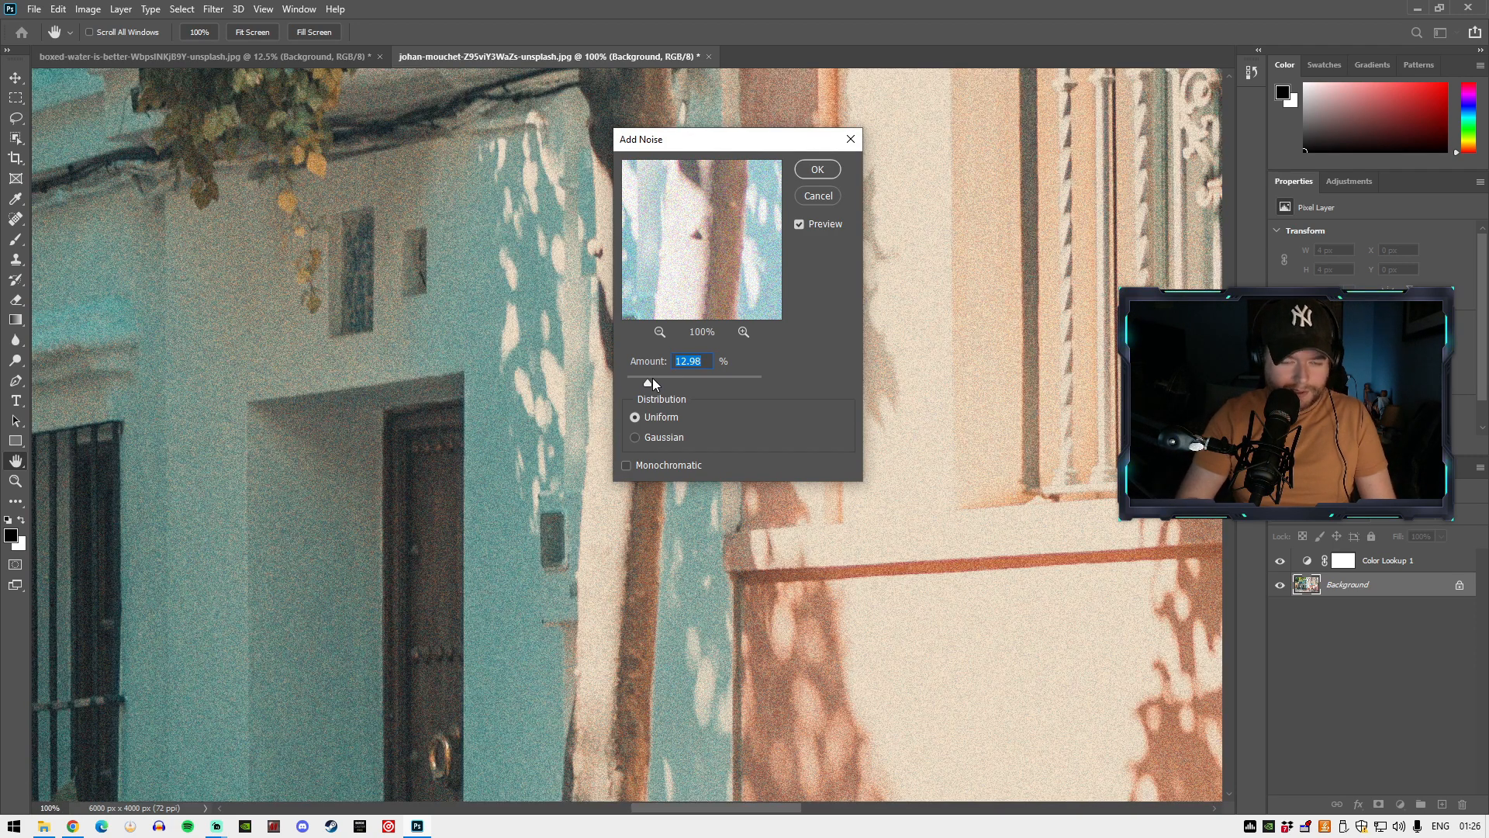
- Set the noise amount to 15% and apply the Add Noise filter to the street photo
text(1)
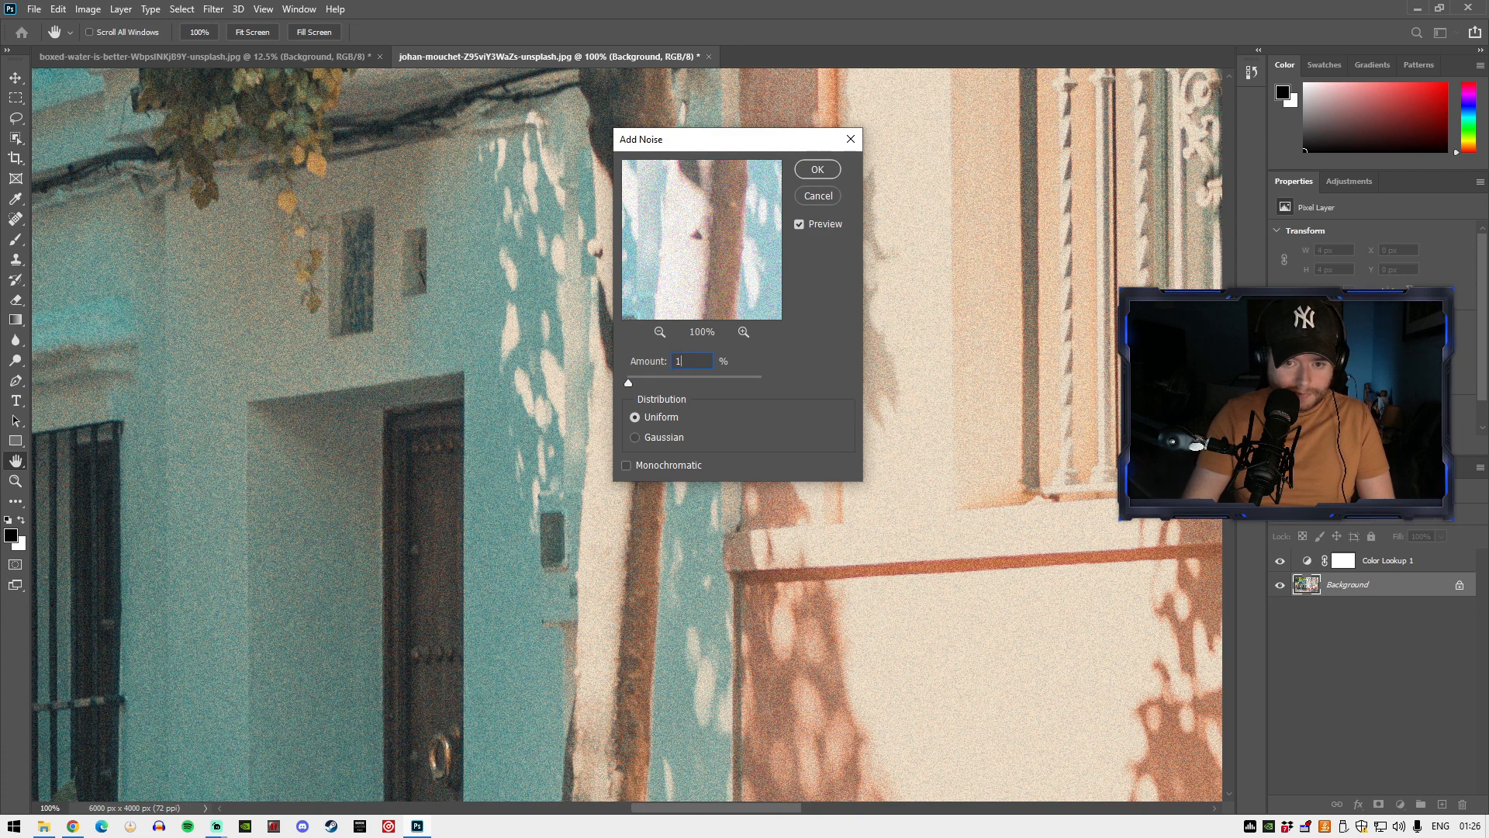
text(0)
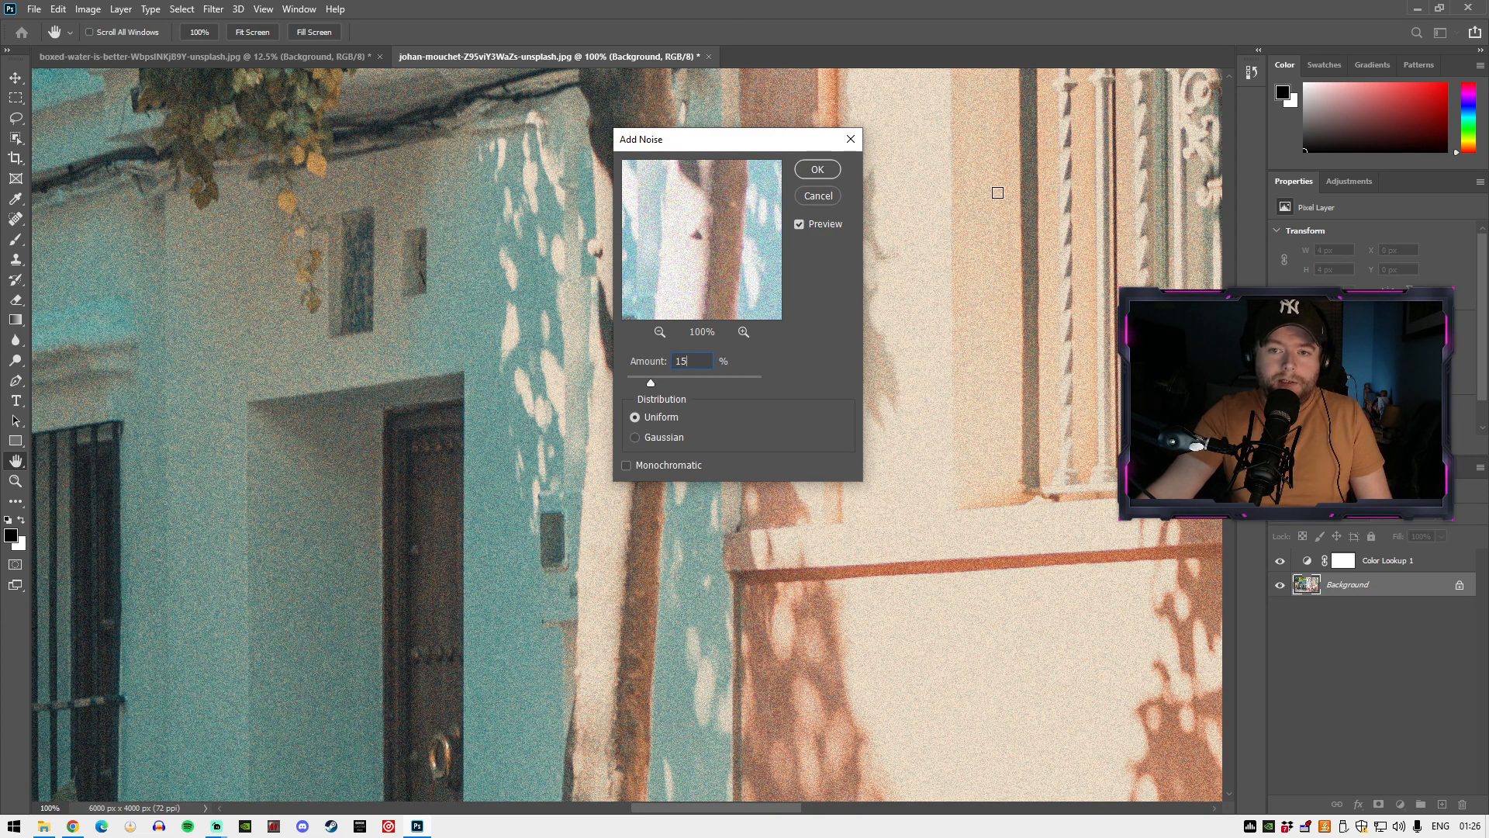
key(ctrl+minus)
key(ctrl+minus)
key(ctrl+minus)
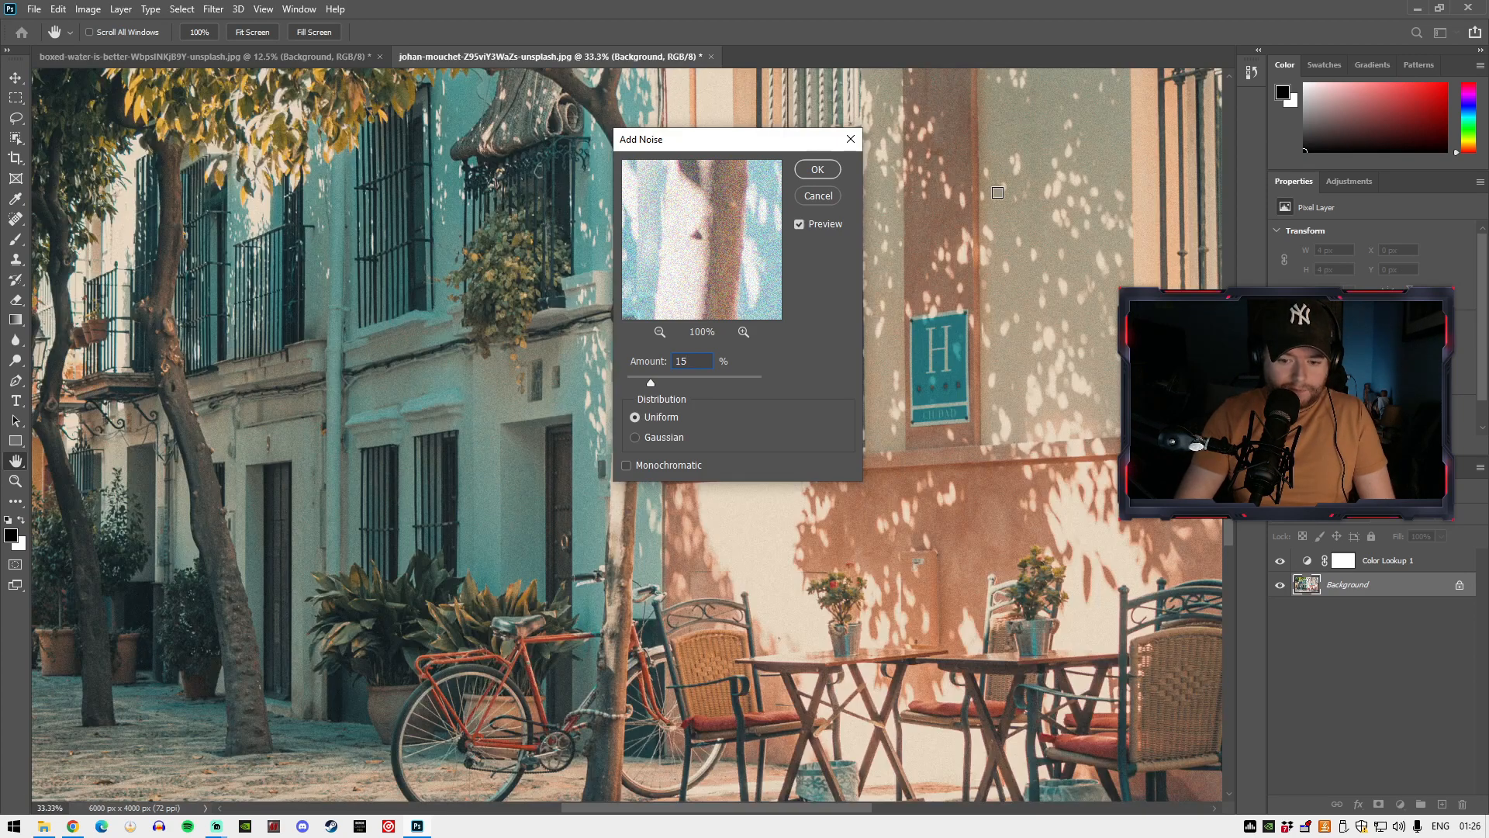
click(827, 170)
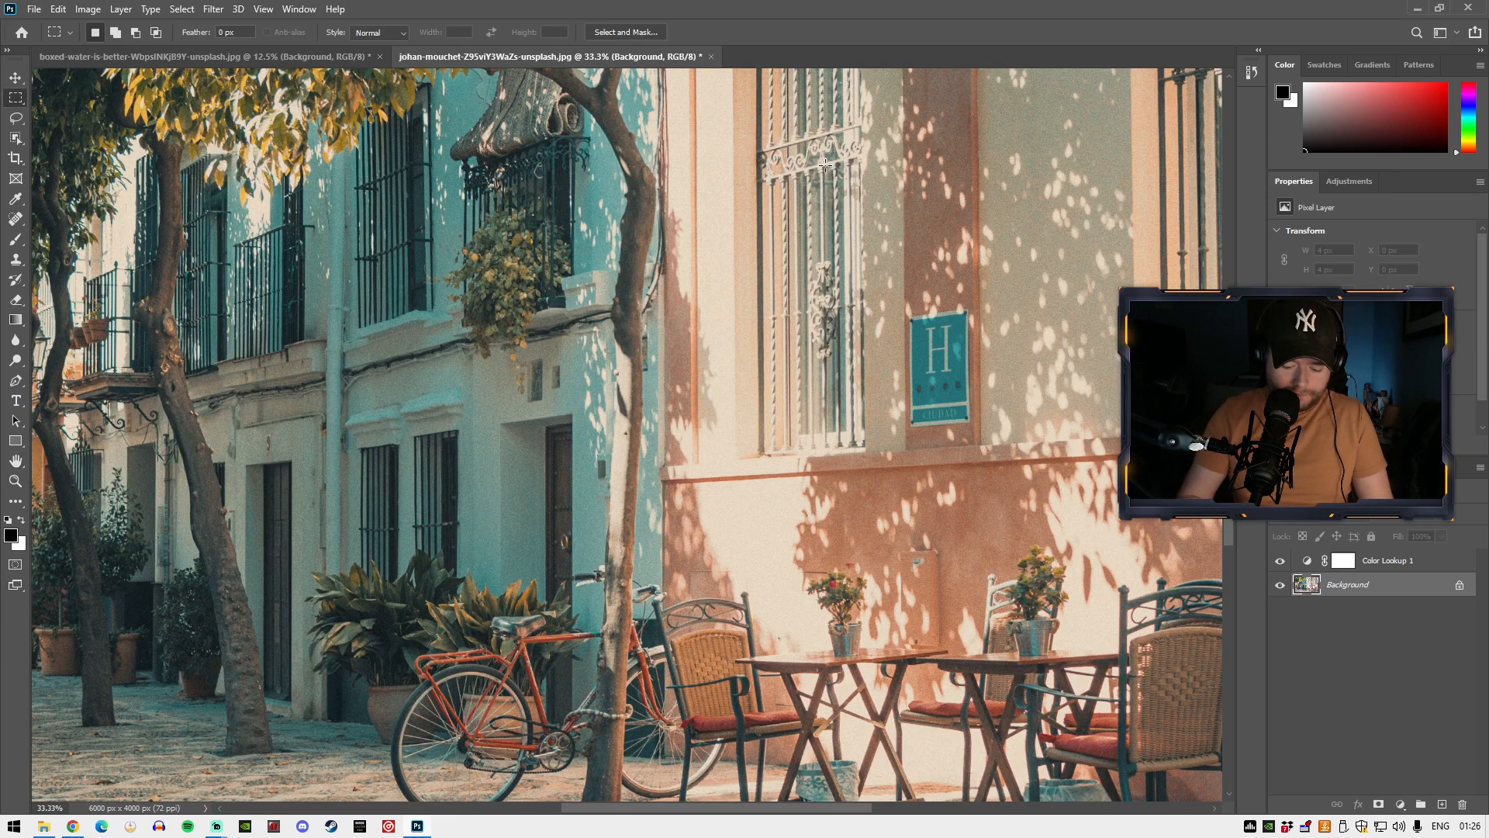
- Examine the street photo's grain close up and at full view
key(ctrl+minus)
key(ctrl+plus)
key(ctrl+plus)
key(ctrl+plus)
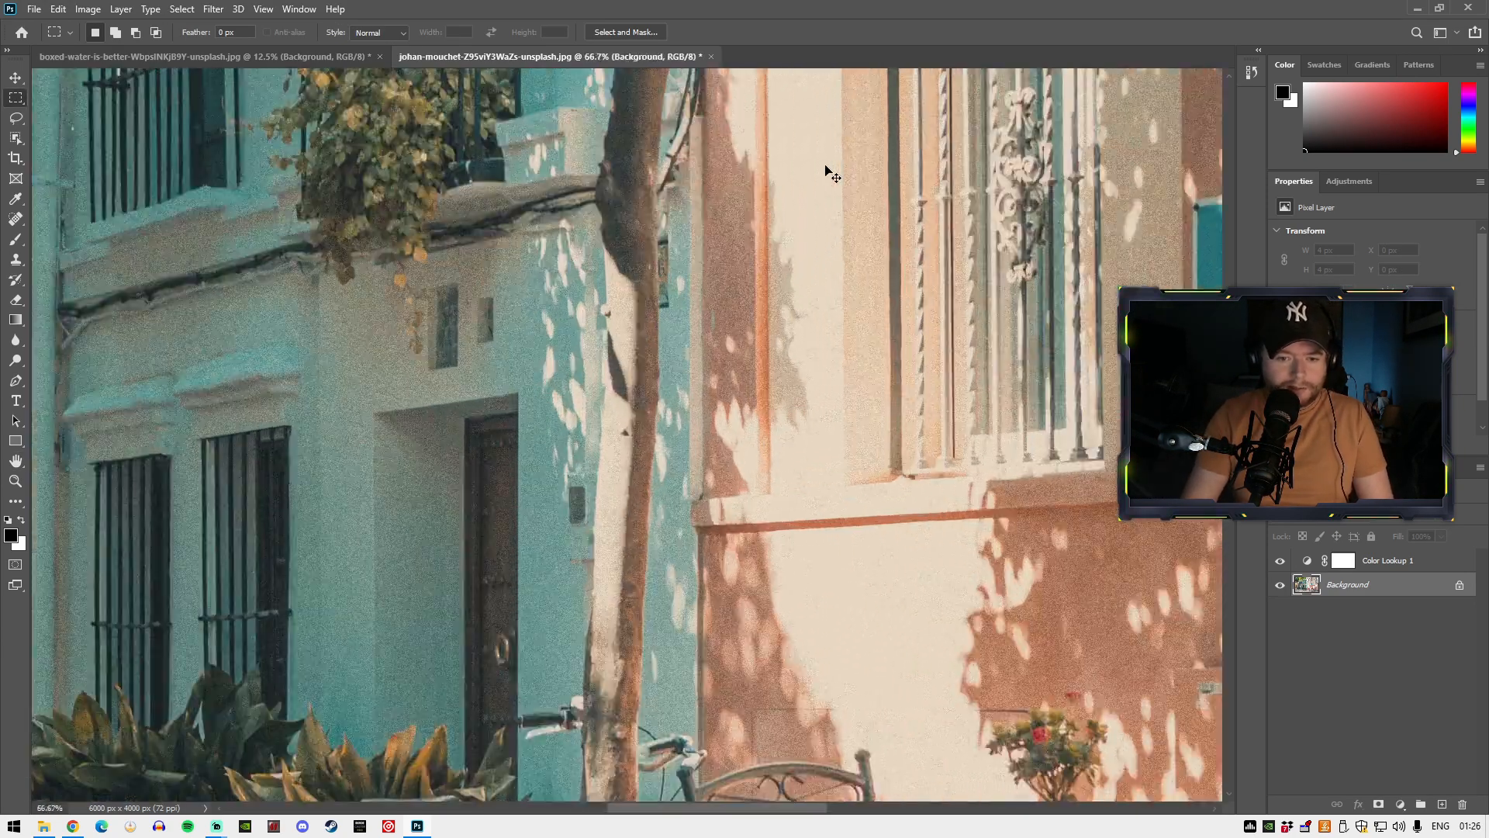
key(ctrl+minus)
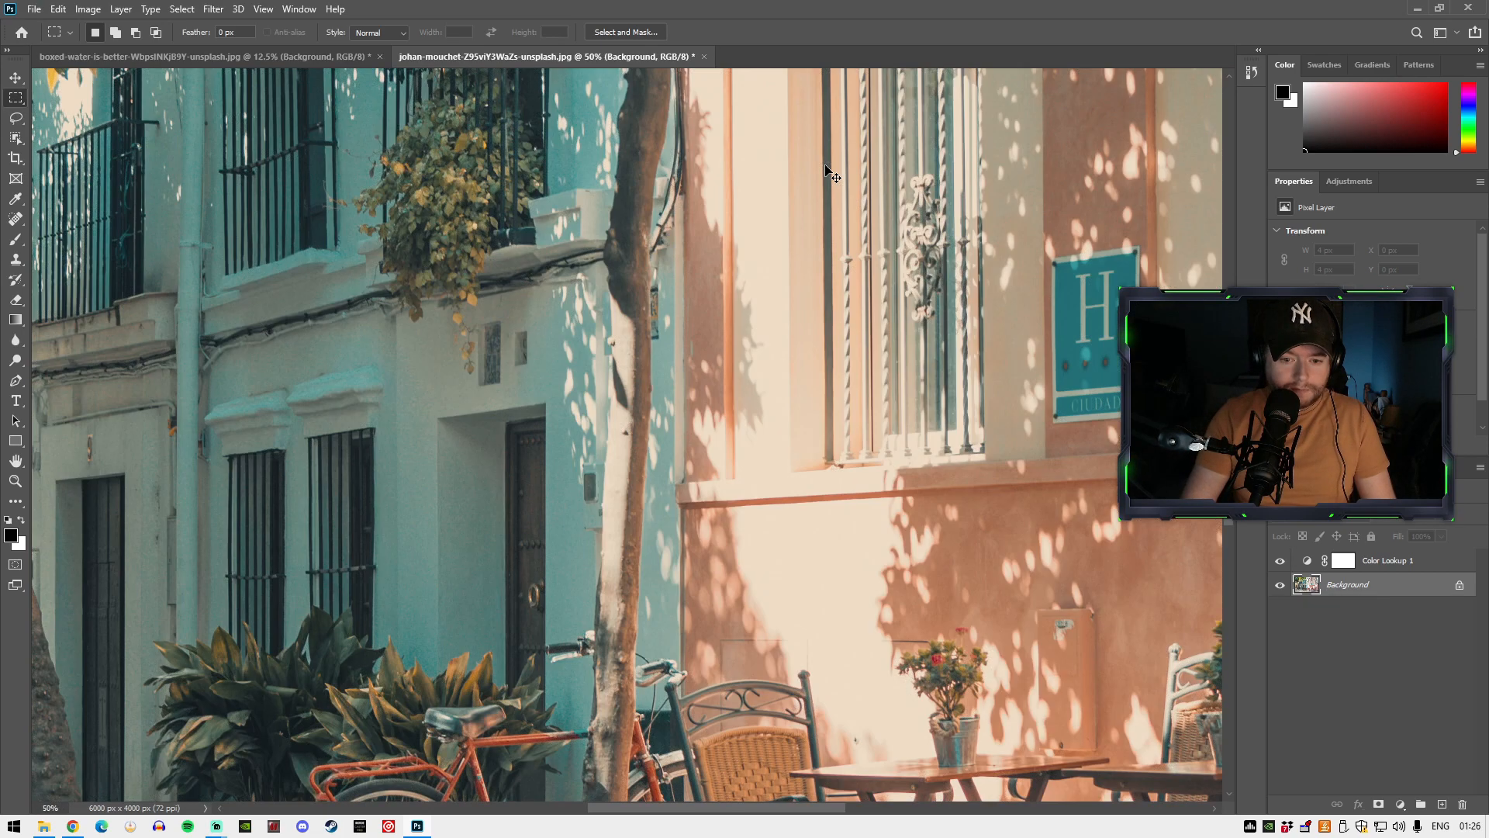
key(ctrl+minus)
key(ctrl+minus)
key(ctrl+minus)
key(ctrl+plus)
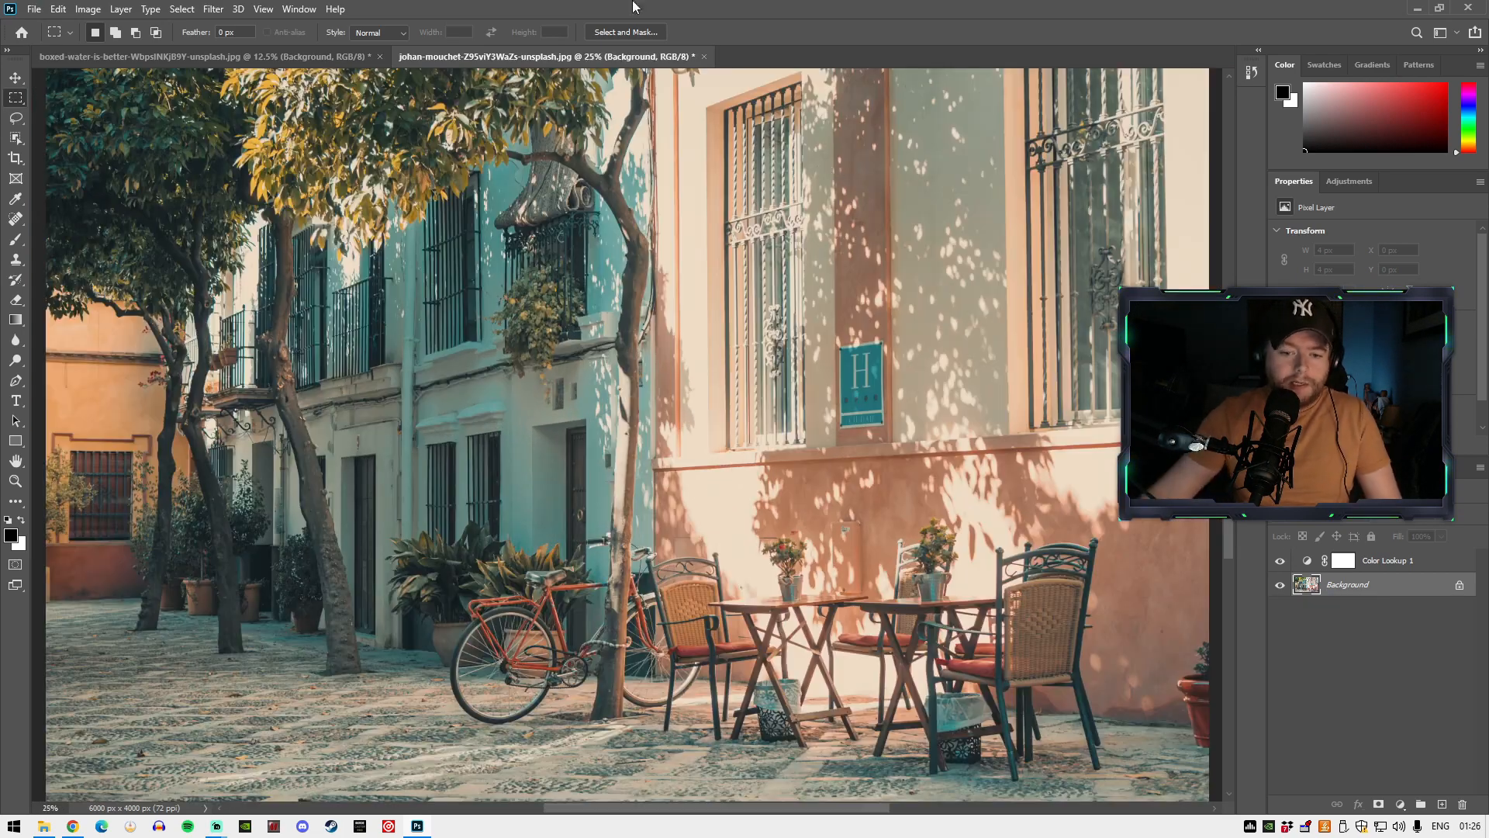
- Apply the Sharpen Edges filter to the street photo's Background layer and check the detail on the walls and windows
click(214, 10)
click(212, 9)
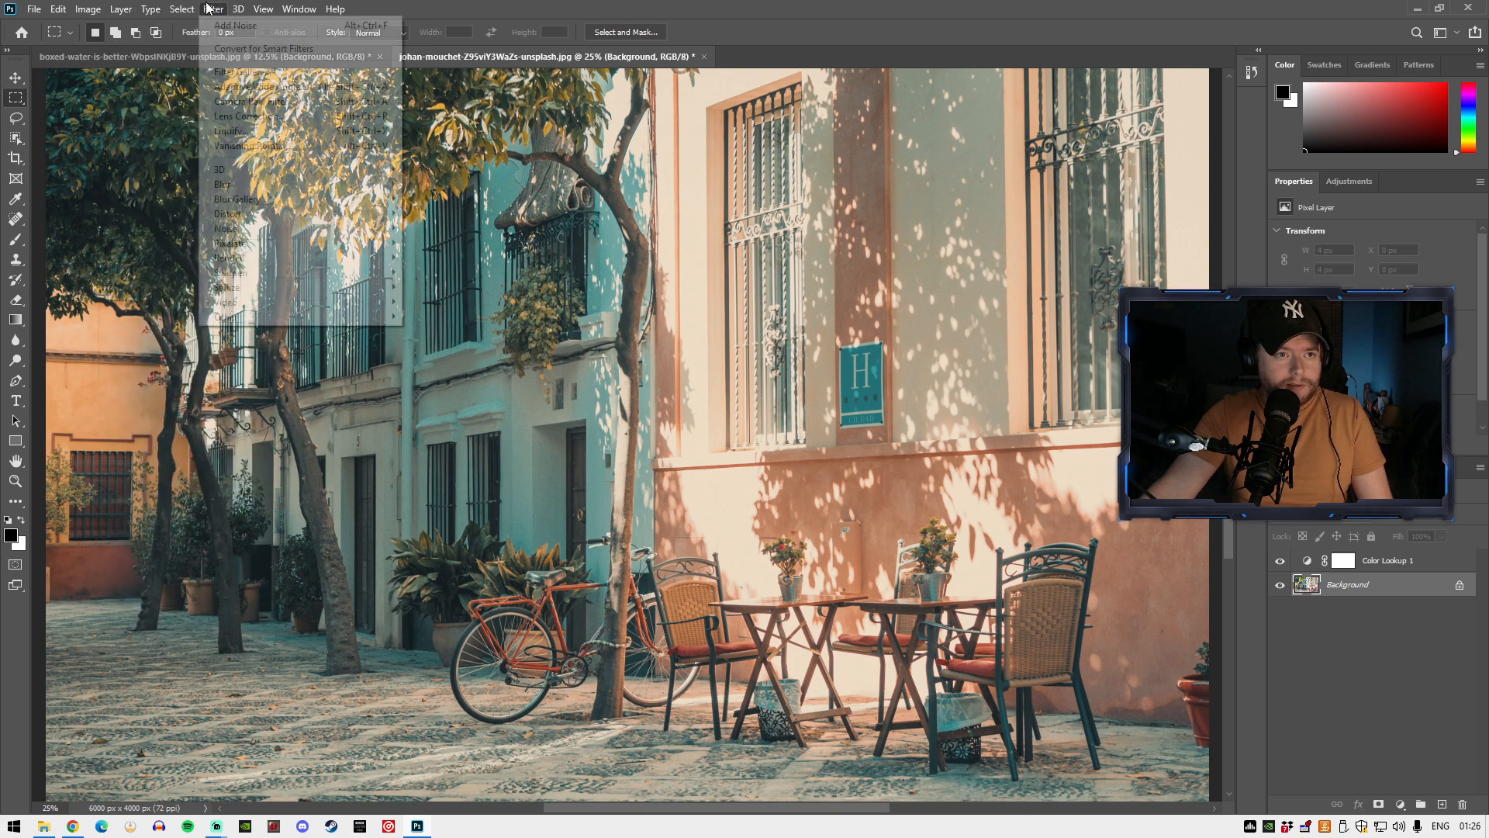
mouse_move(257, 273)
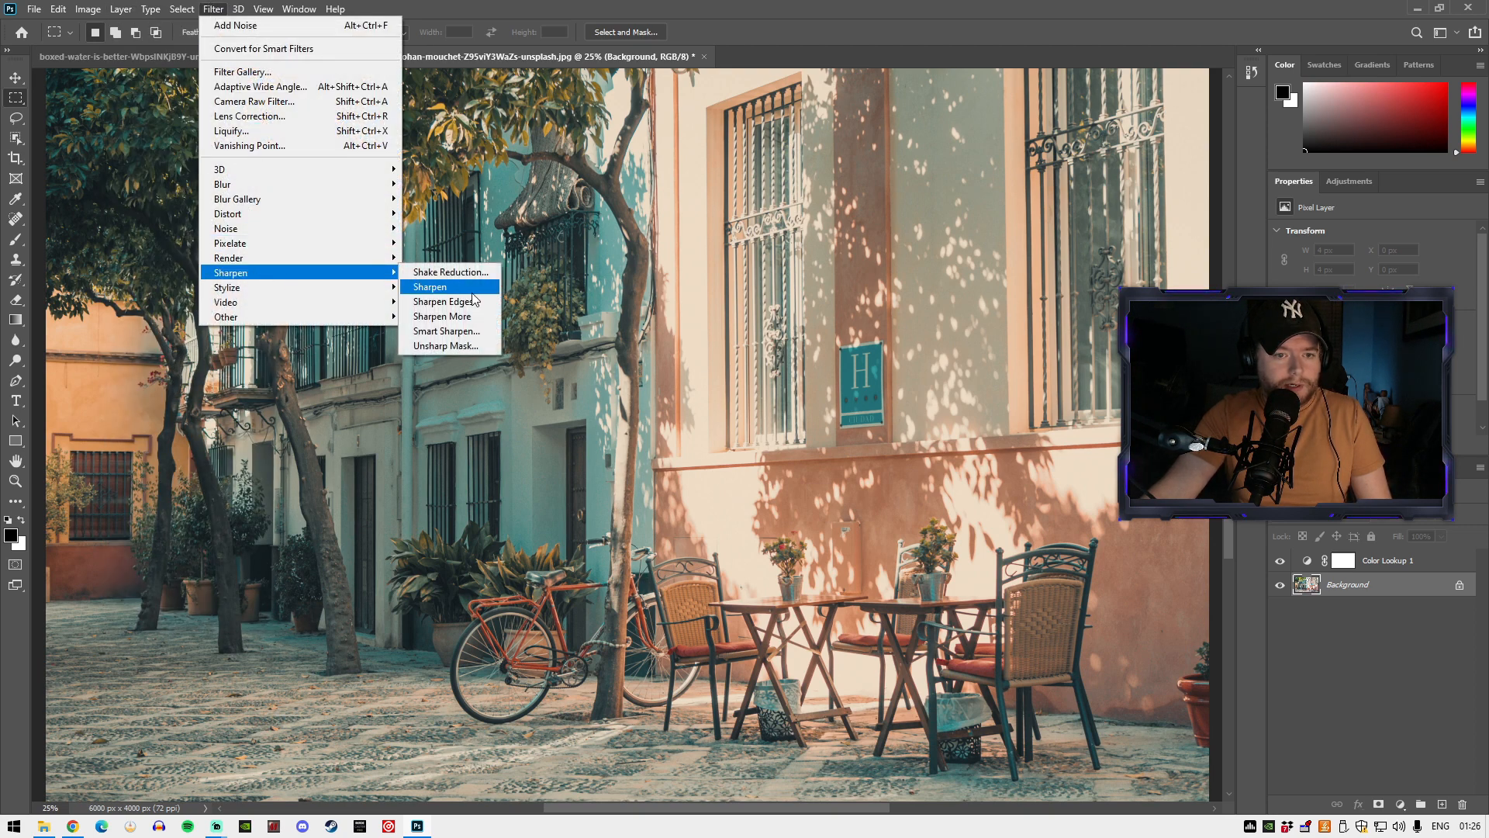
click(477, 301)
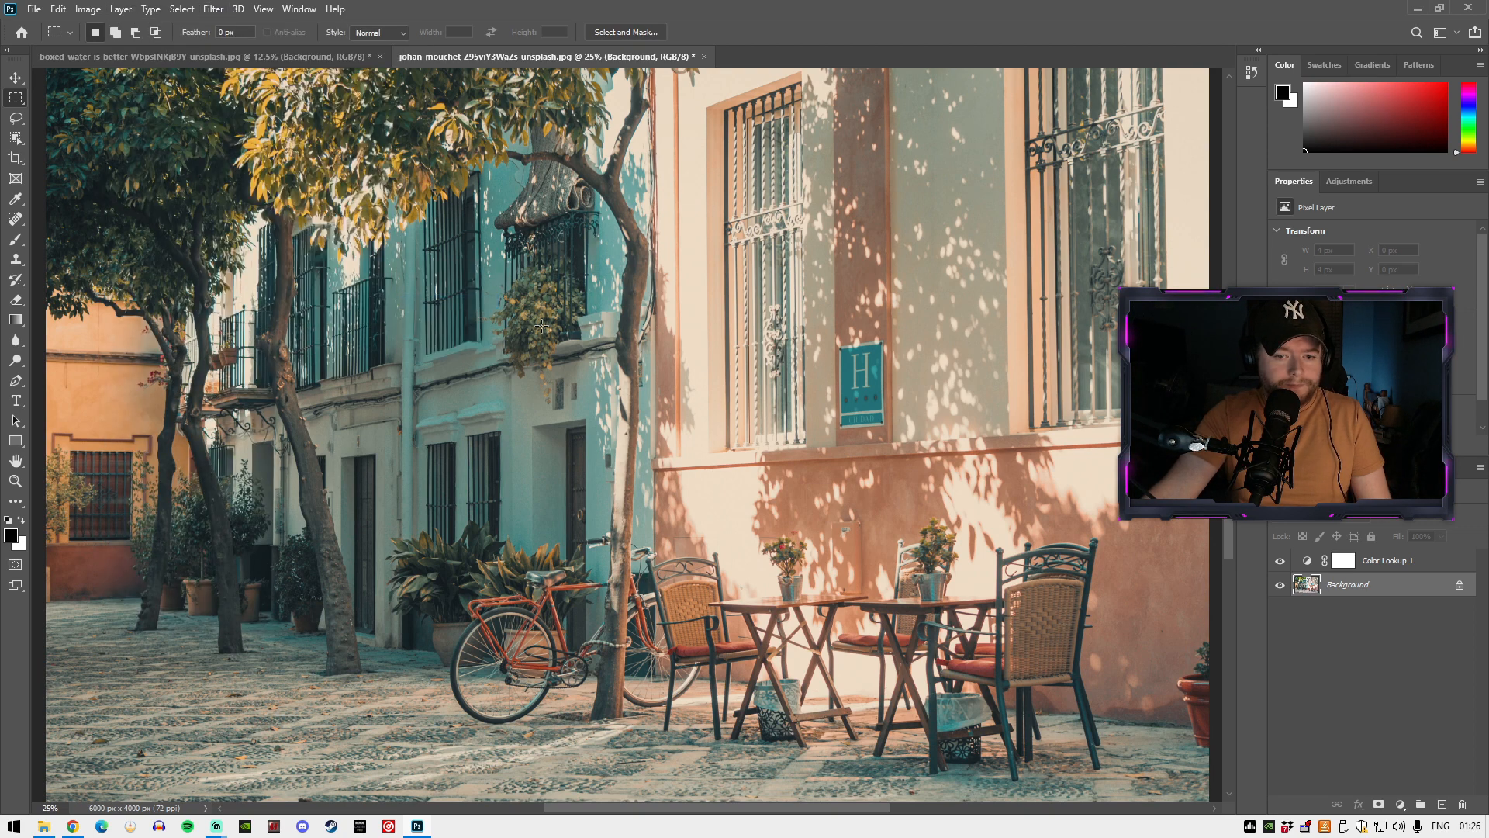
scroll(543, 333, up, 2)
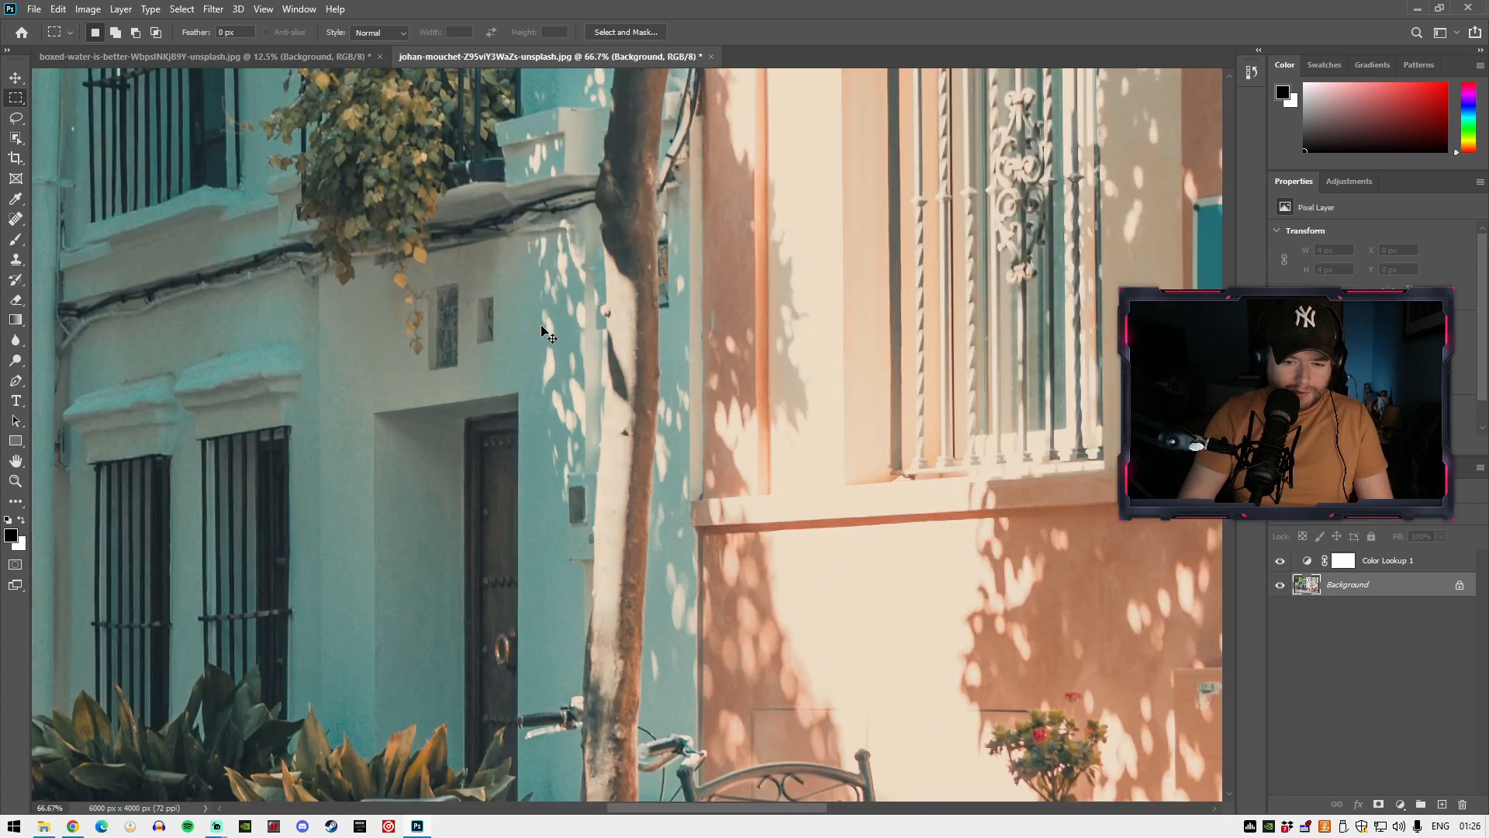
scroll(543, 334, down, 3)
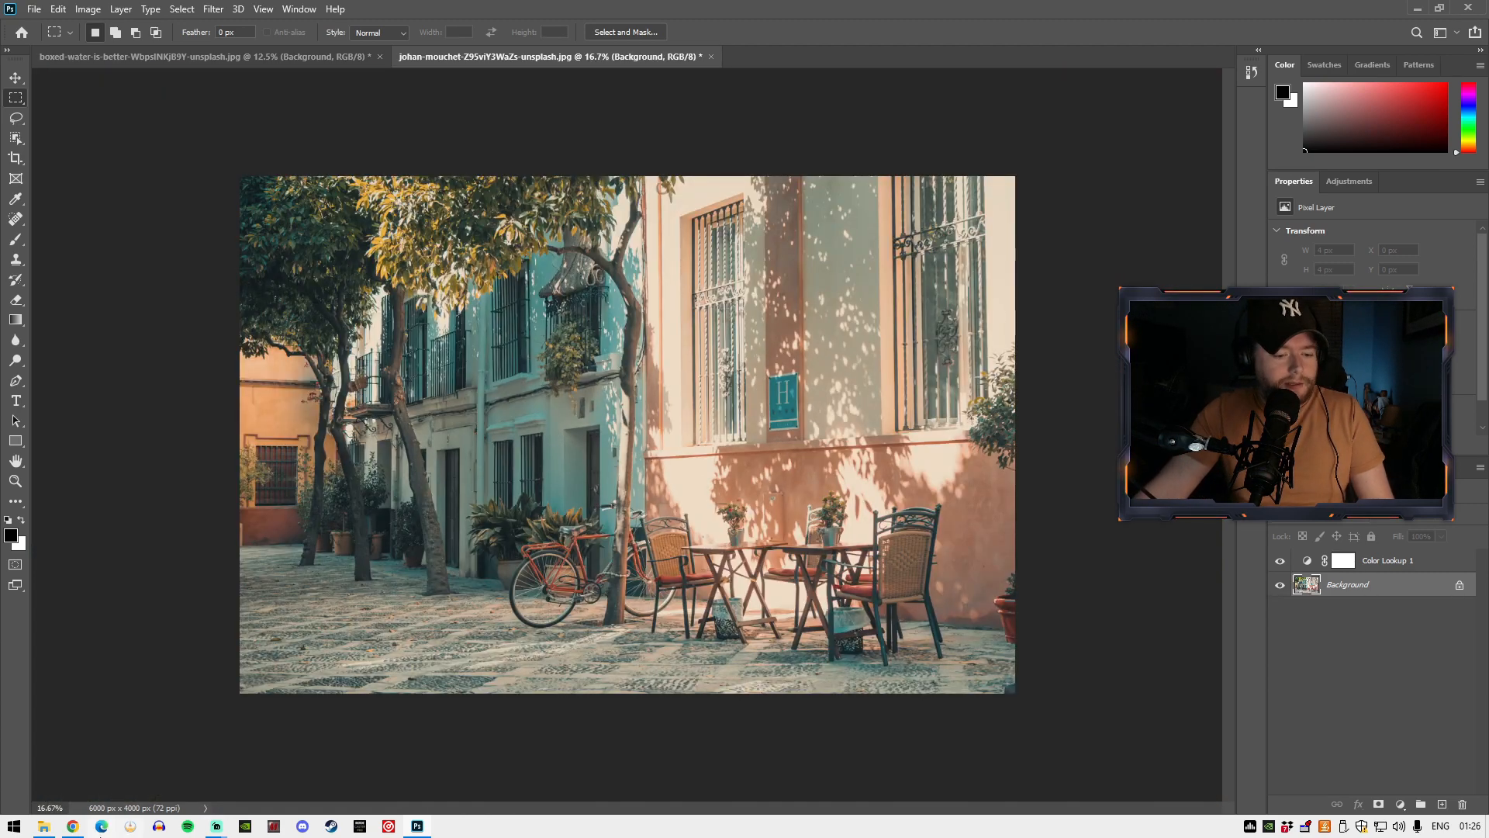
- Open the Metro Theatre street photo from the image folder as a separate document
click(44, 825)
drag(295, 108, 748, 45)
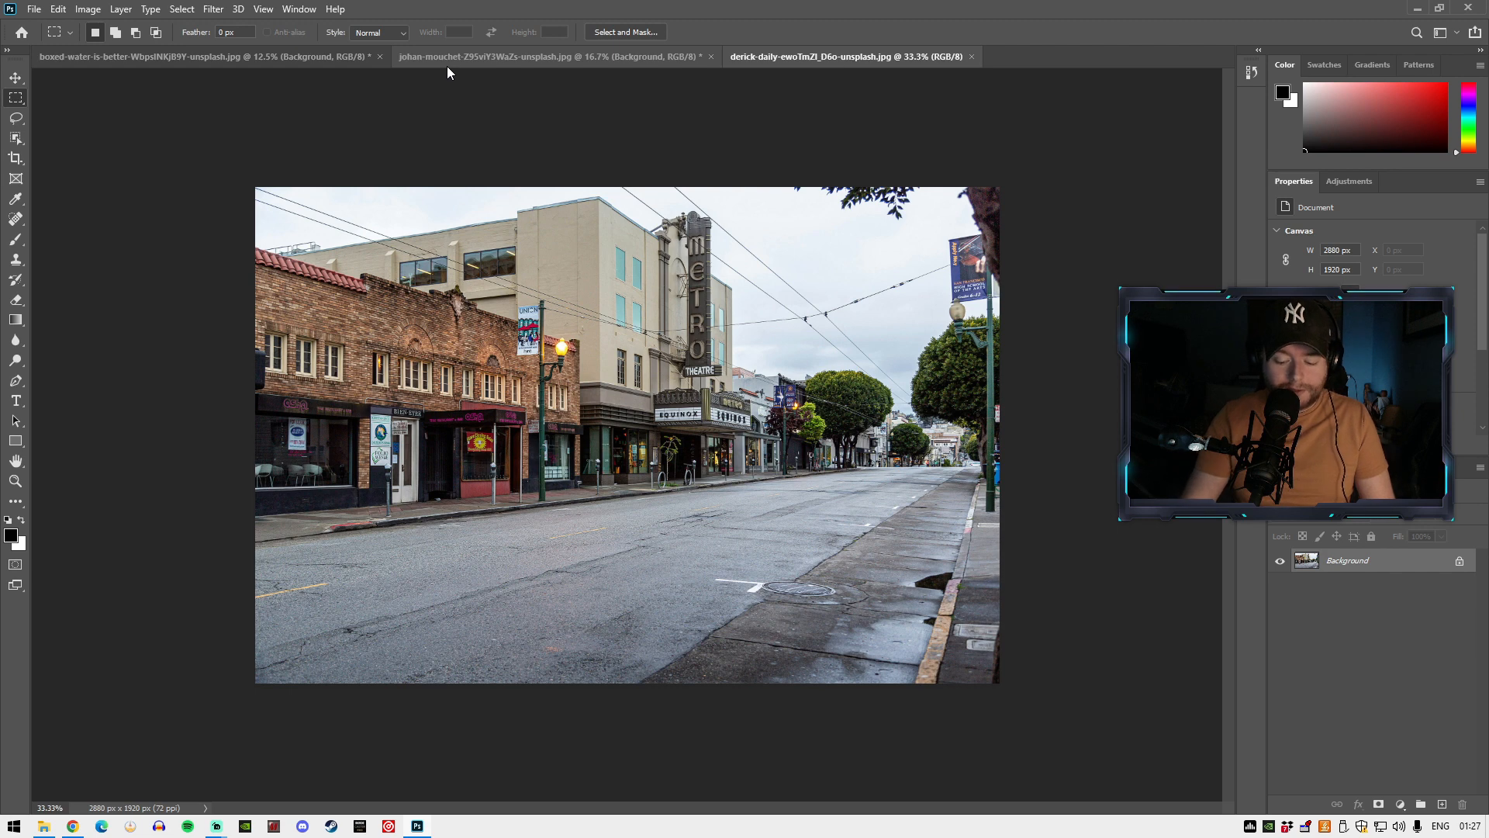
key(ctrl+plus)
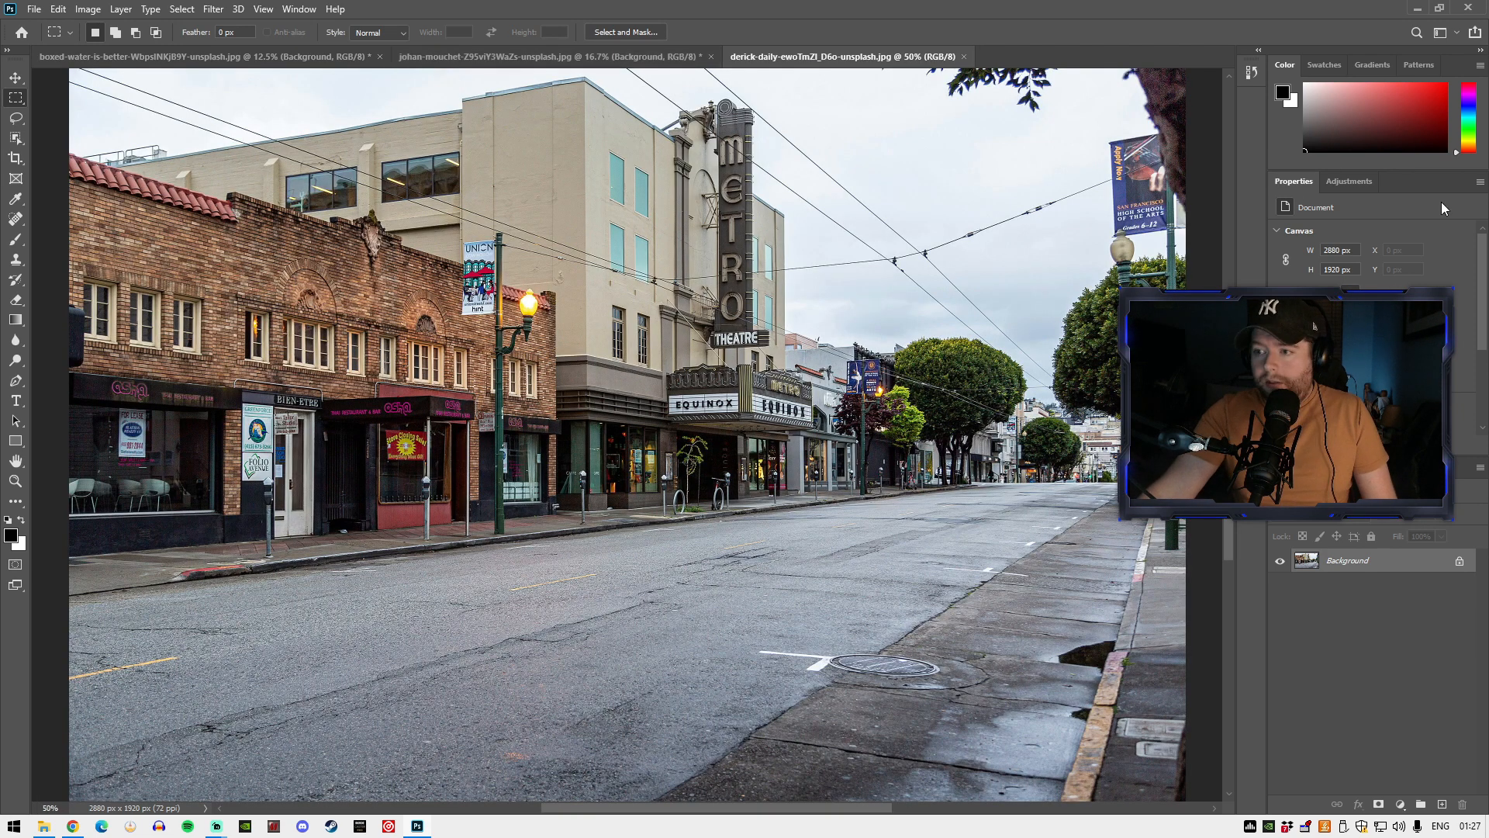
- Add a Color Lookup adjustment layer to the Metro Theatre photo and load the Street Vibe _ 10.cube LUT
click(1353, 181)
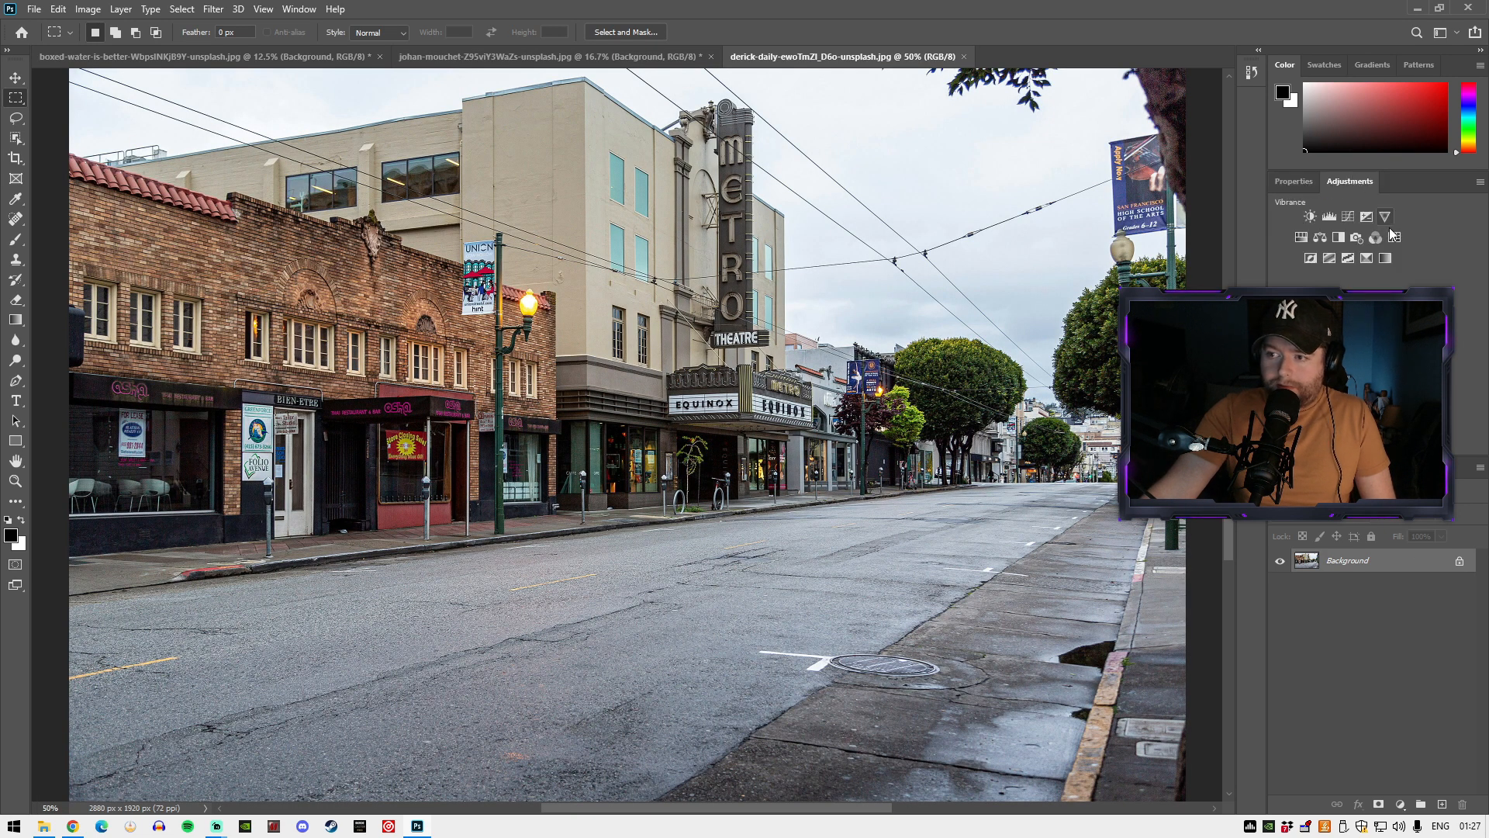
click(1393, 239)
click(1391, 236)
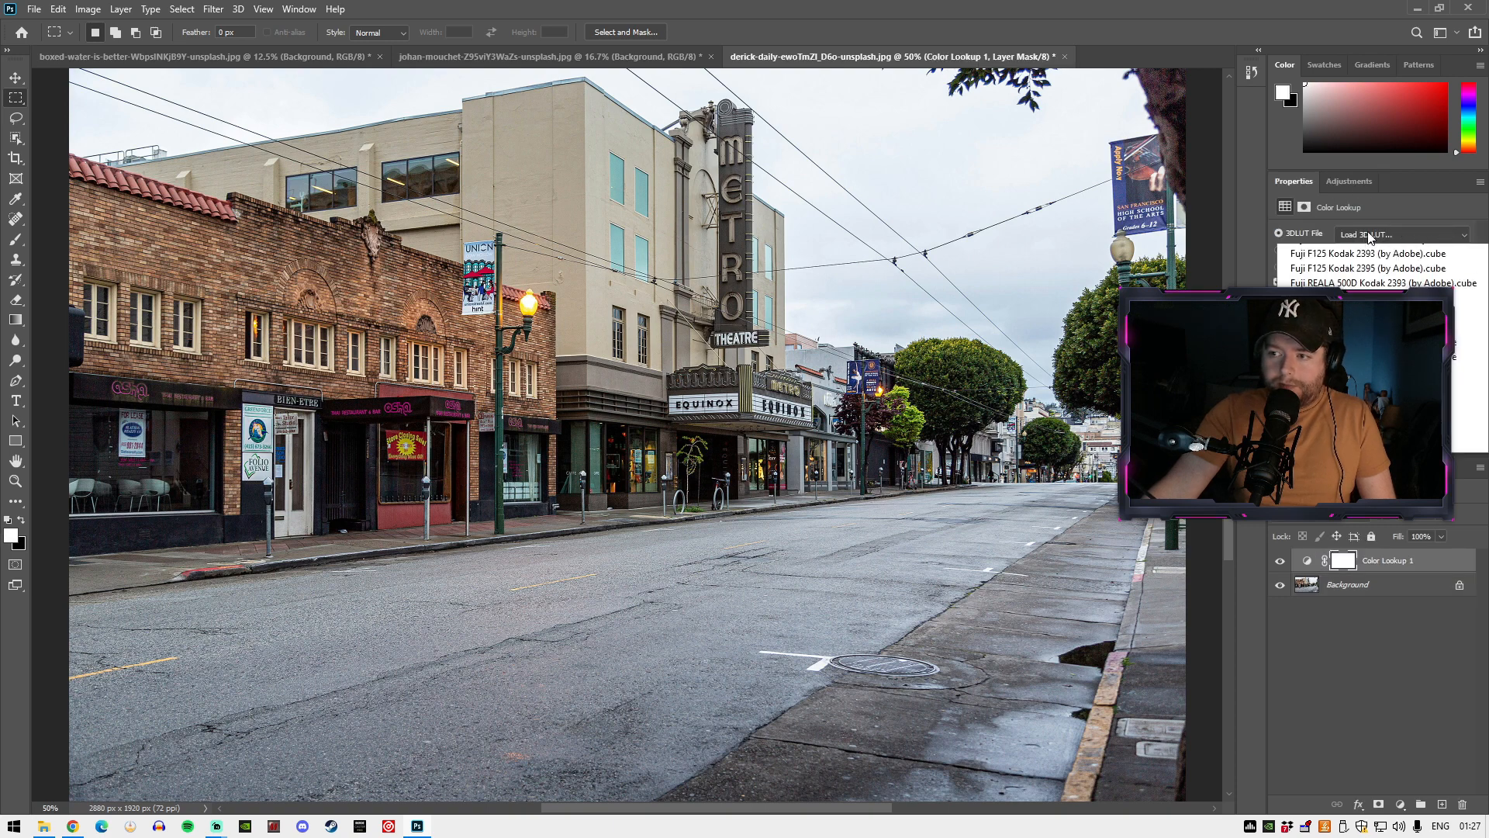
click(1347, 254)
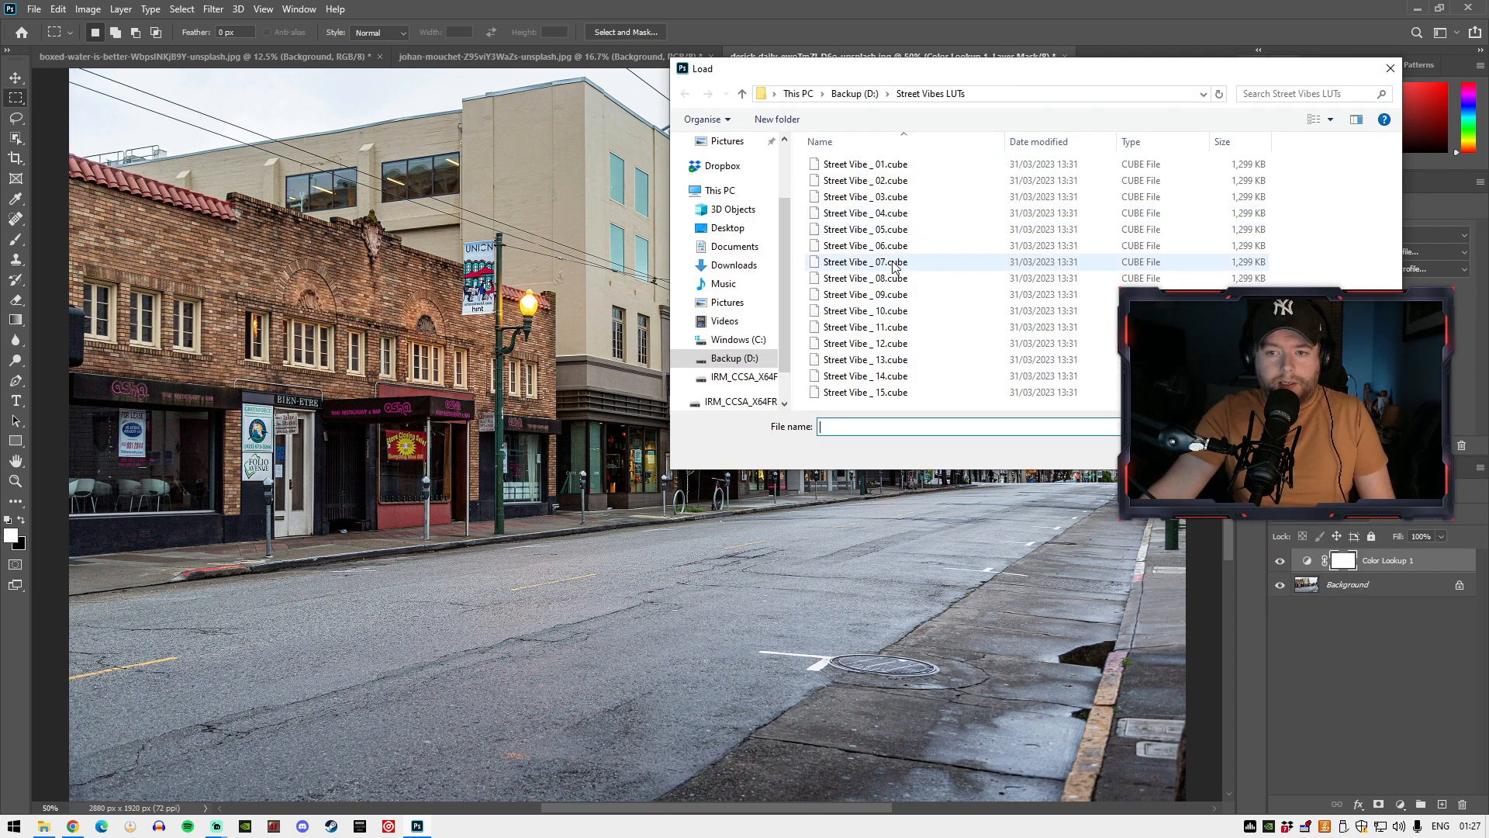
double_click(881, 310)
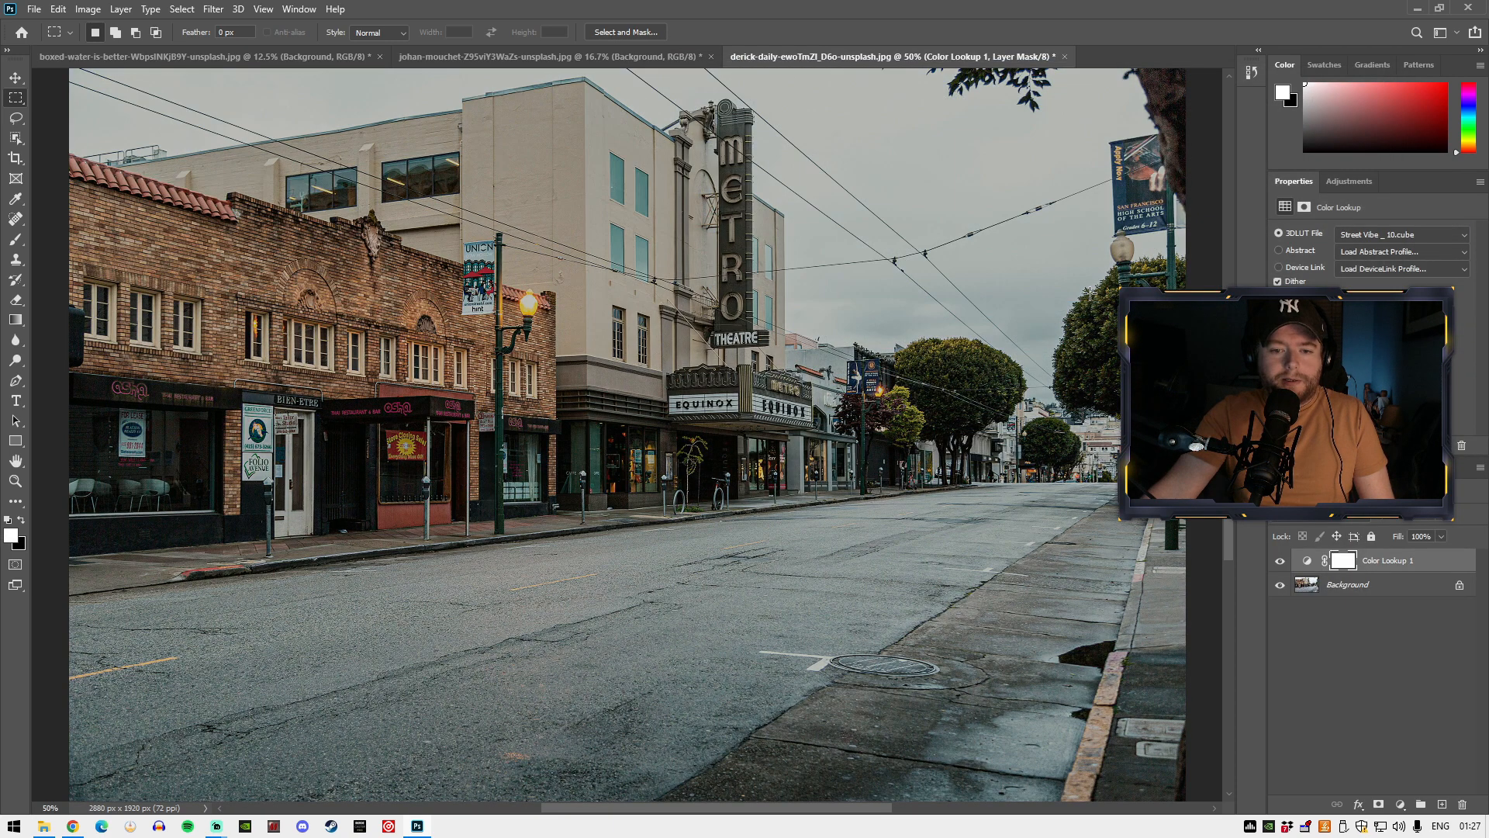
key(ctrl+minus)
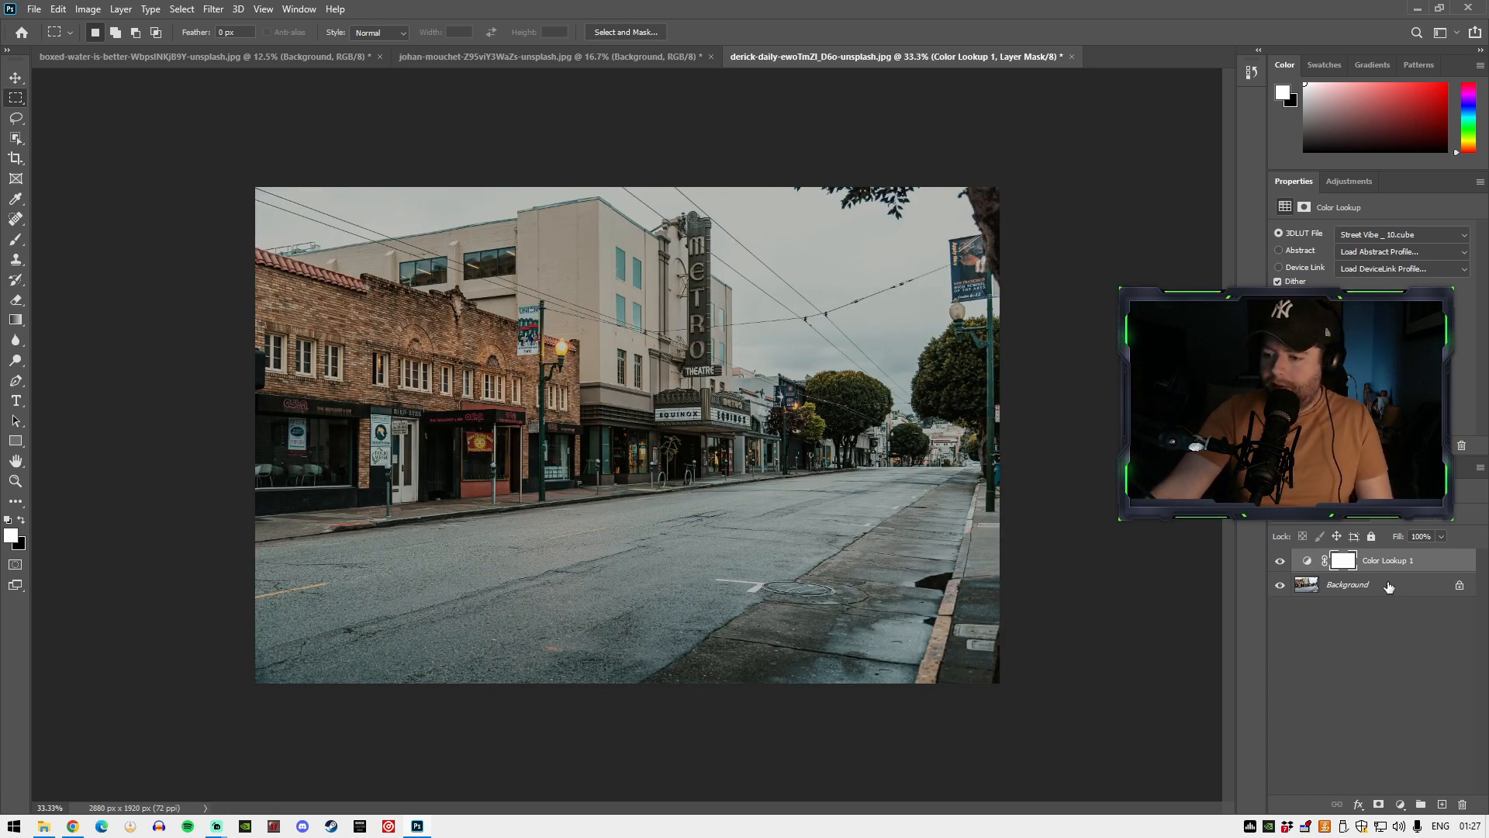
key(alt+bracketleft)
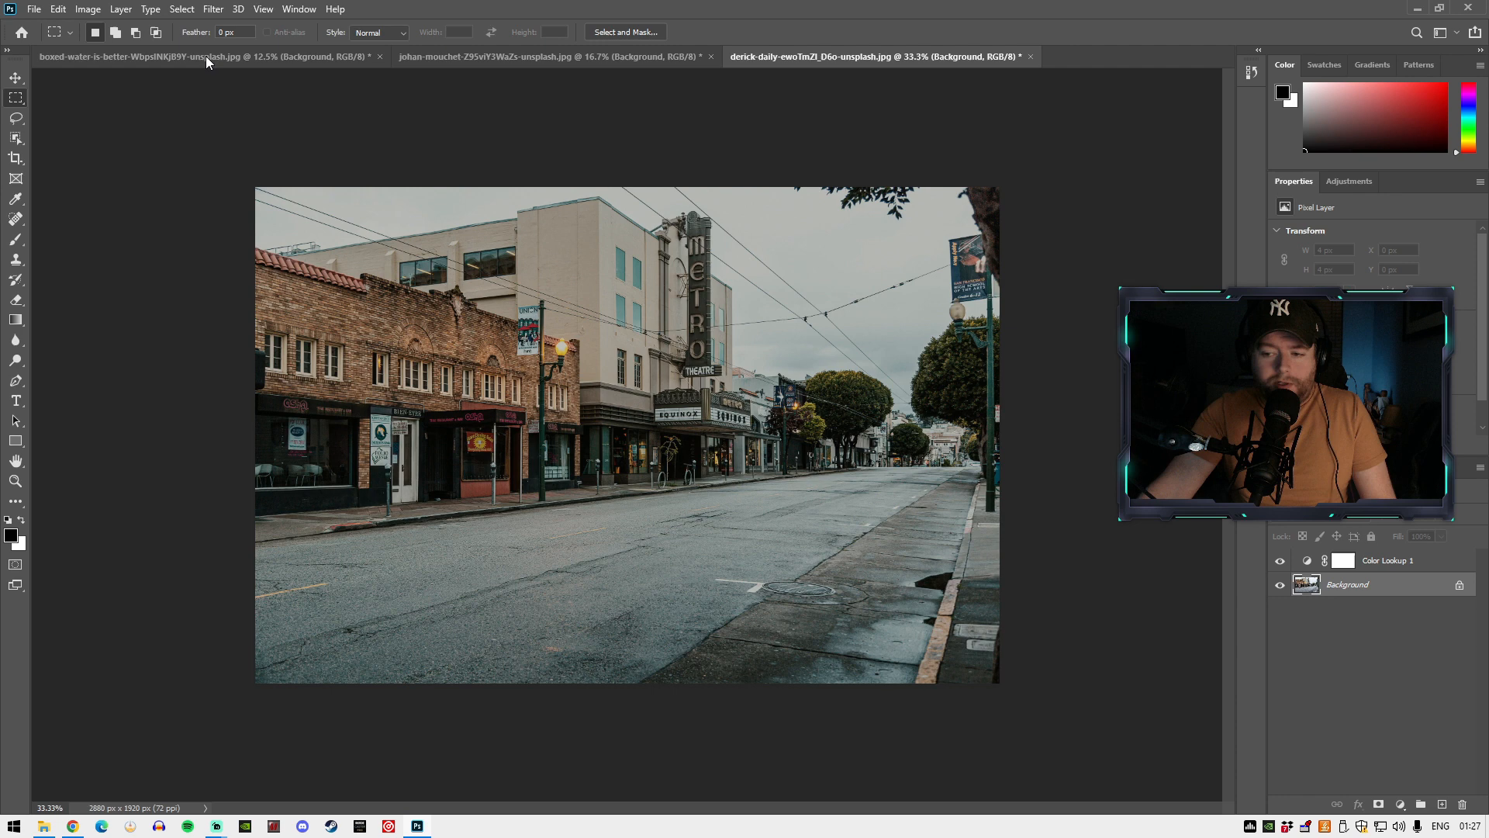
click(99, 11)
mouse_move(122, 52)
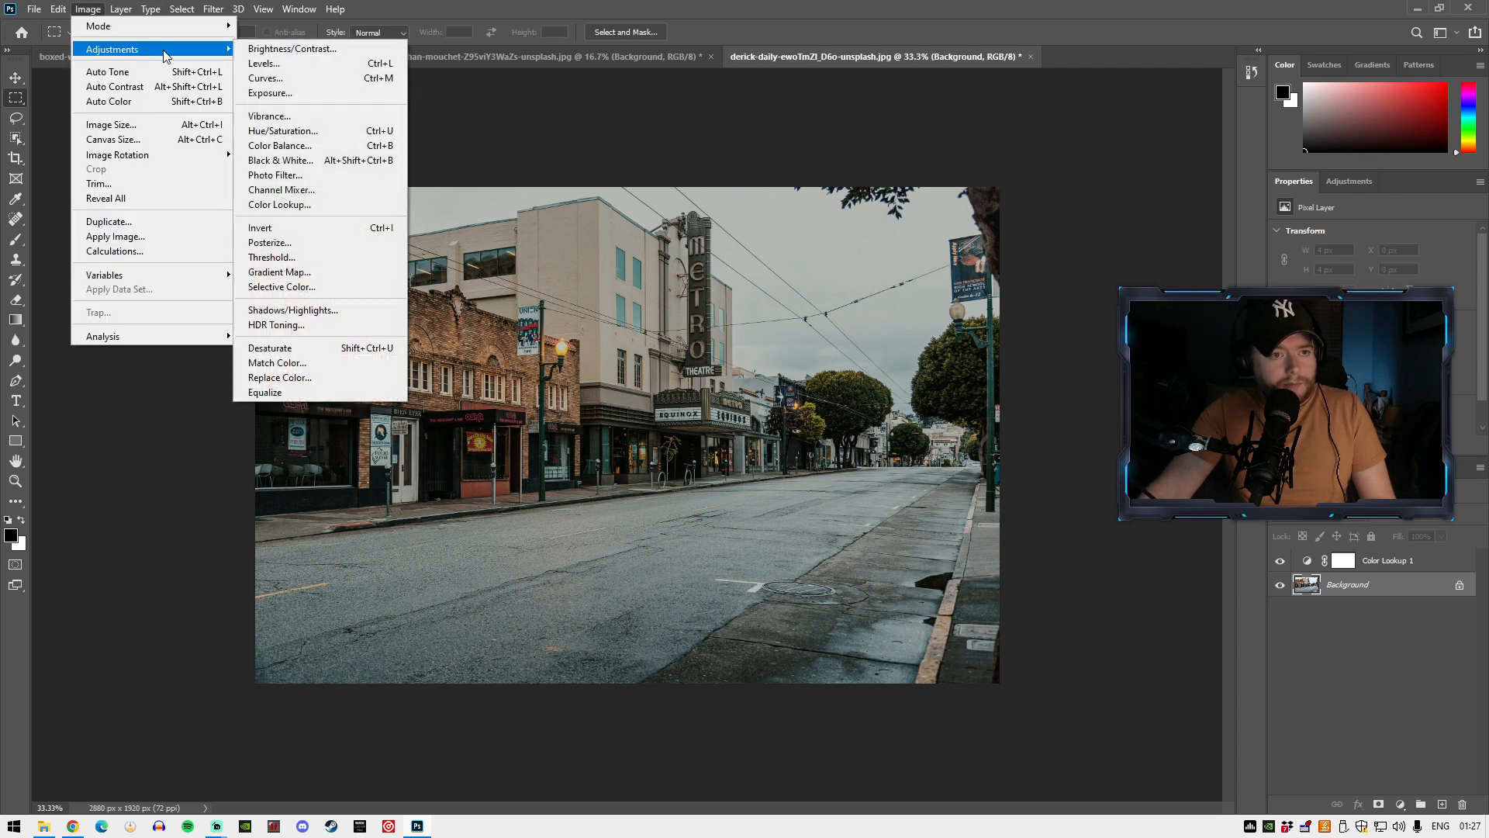
click(268, 93)
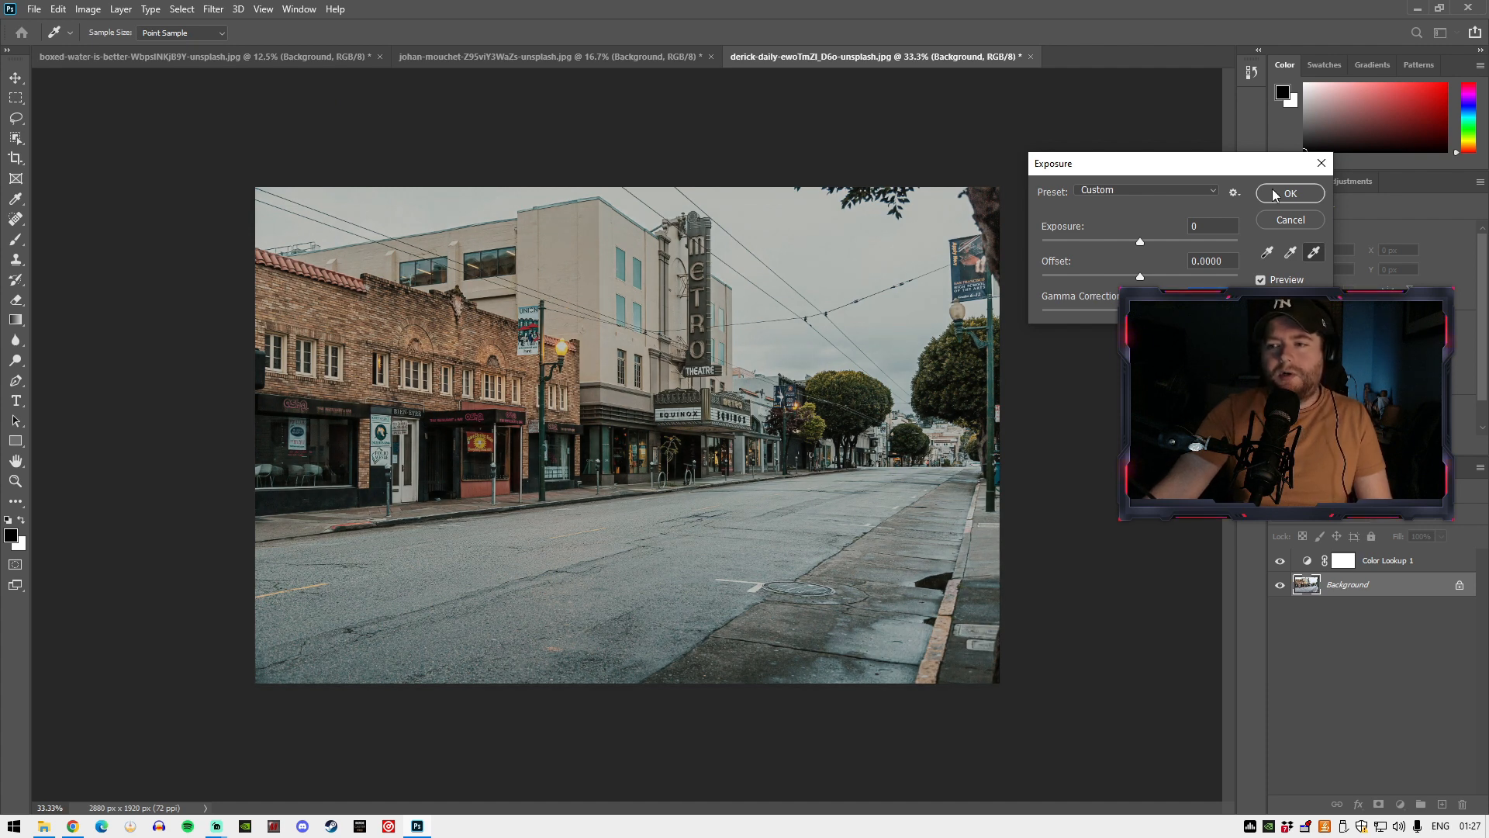
key(Escape)
key(ctrl+minus)
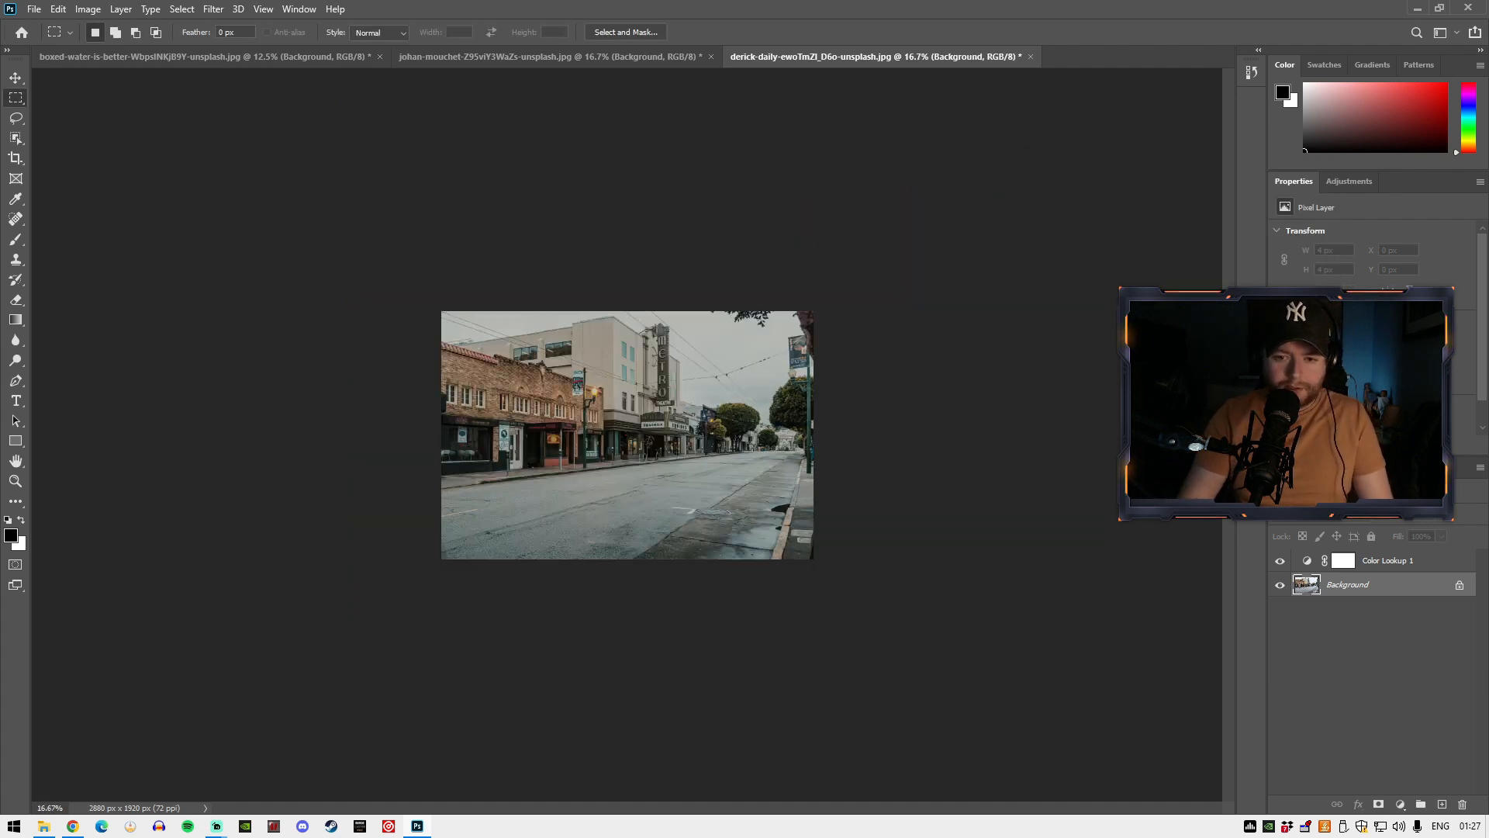
key(ctrl+plus)
key(ctrl+plus)
key(ctrl+minus)
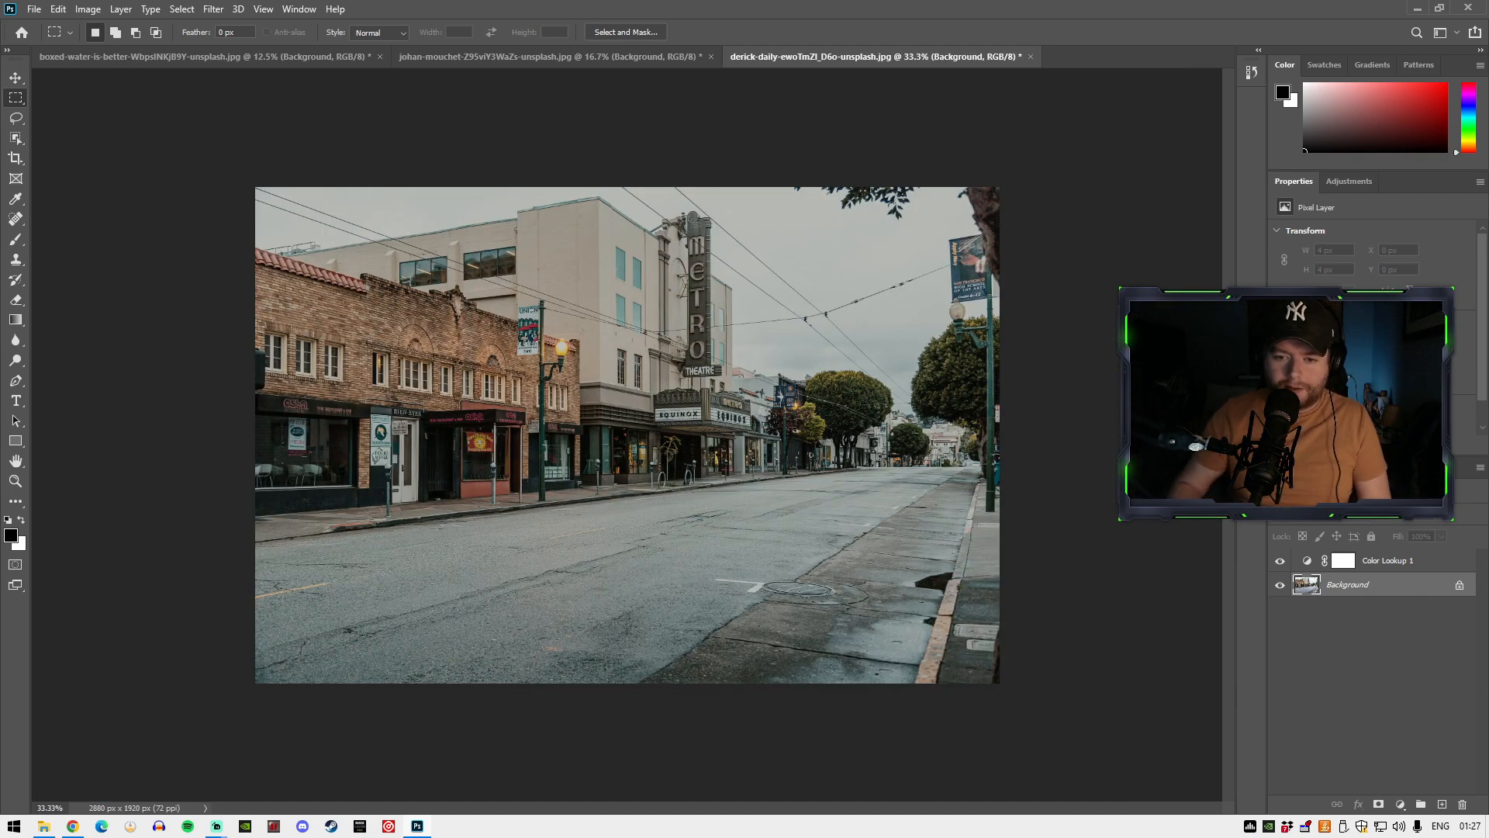
- Compare the Metro Theatre photo with and without the grade, and delete its Color Lookup layer
click(1280, 561)
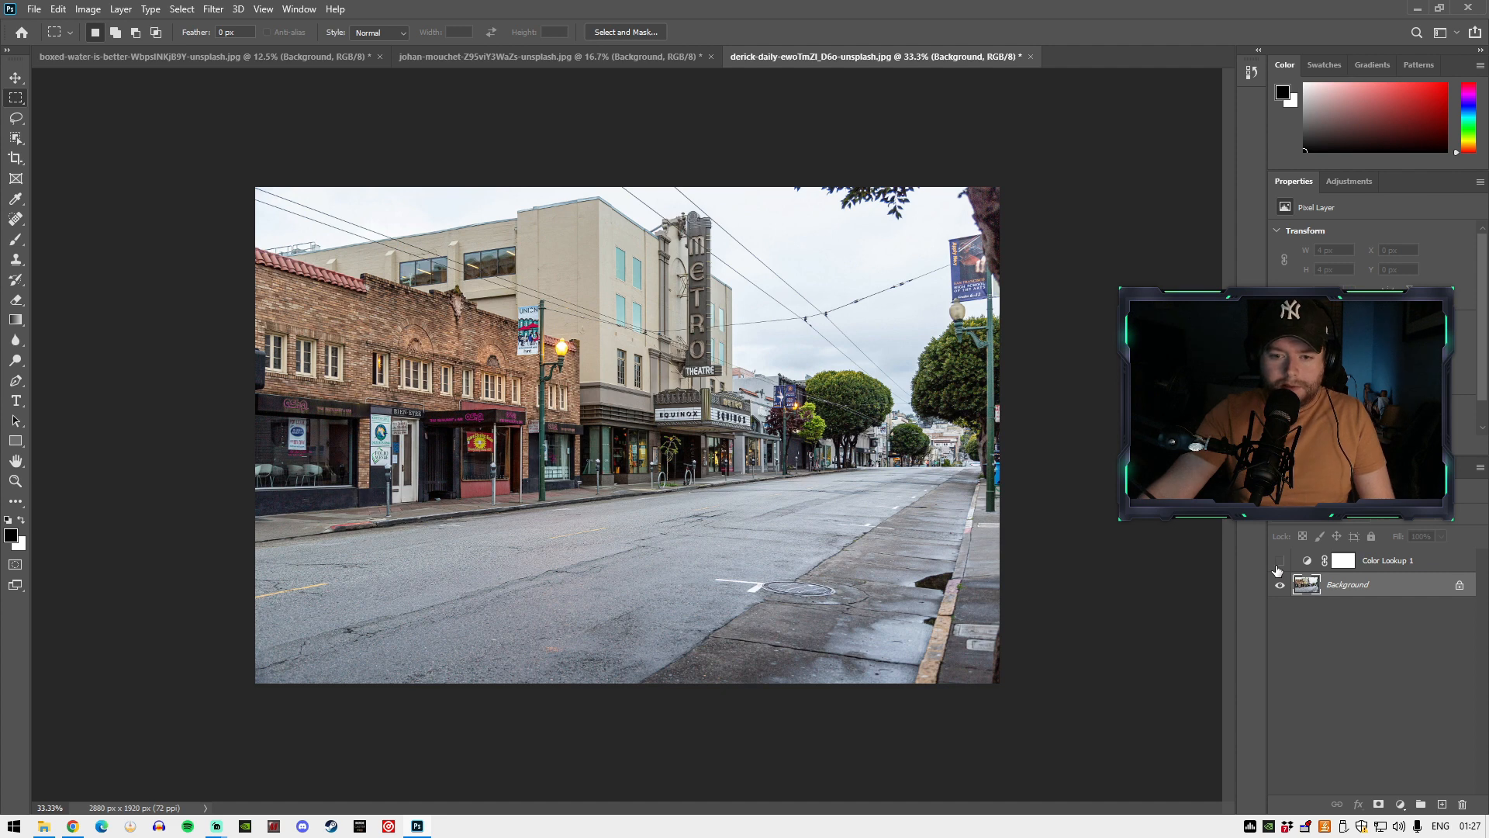
click(1279, 563)
click(1370, 560)
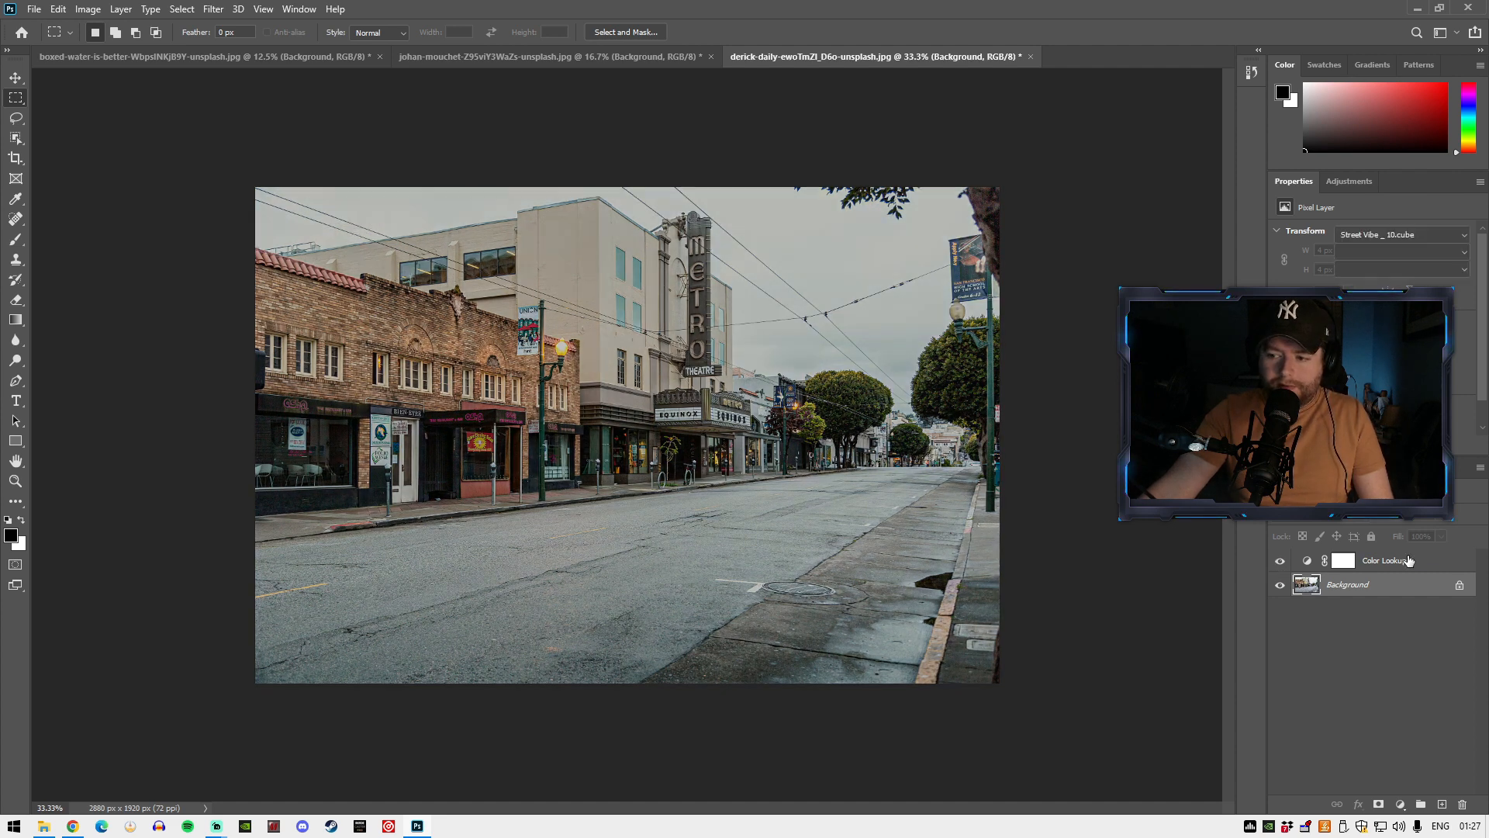
key(Delete)
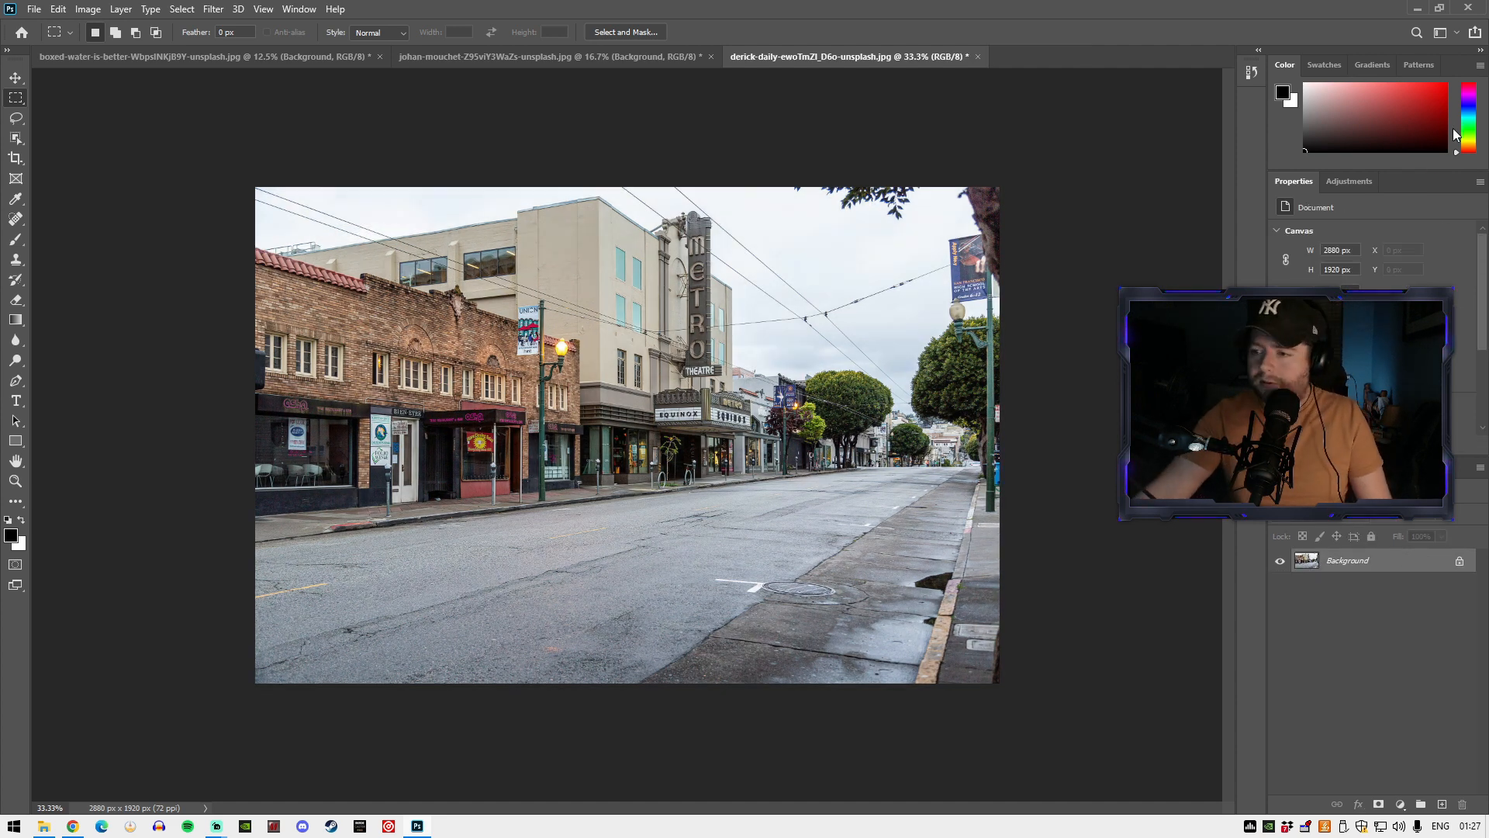
- Add a fresh Color Lookup adjustment layer above the Background and load Street Vibe _ 11.cube into it
click(1349, 181)
click(1394, 238)
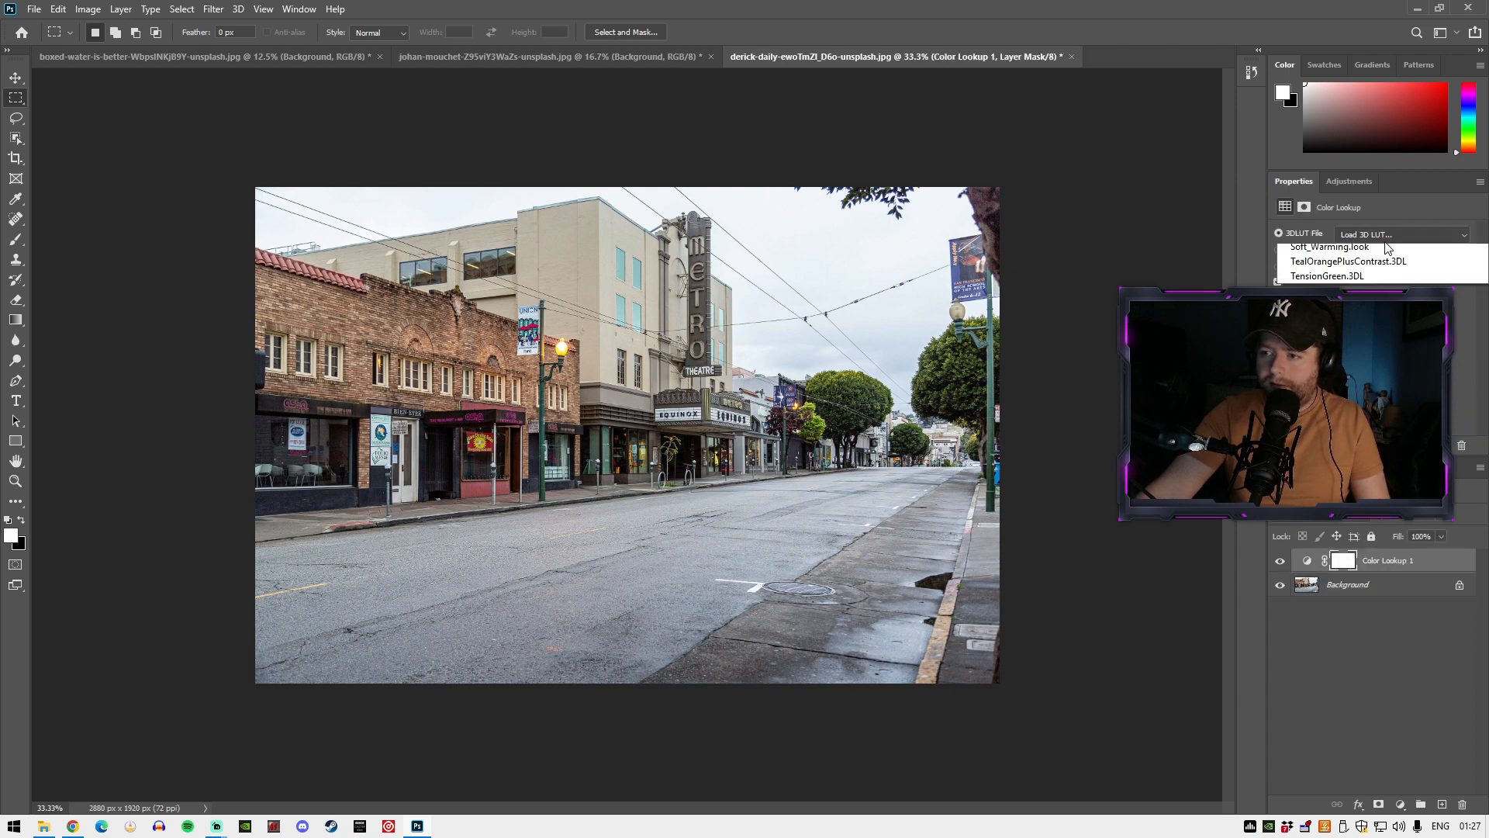
click(1395, 234)
click(1334, 247)
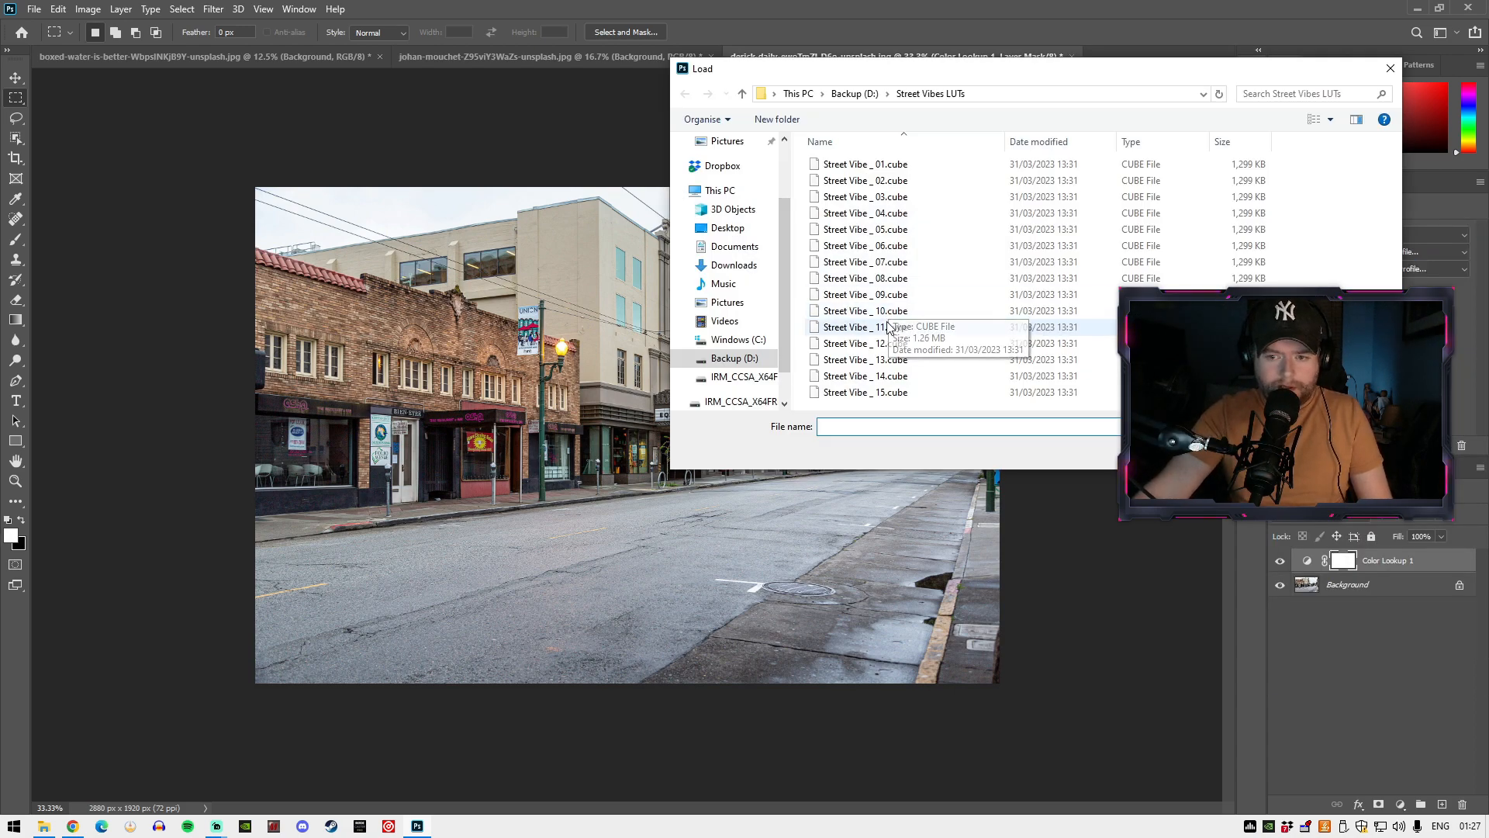
double_click(892, 326)
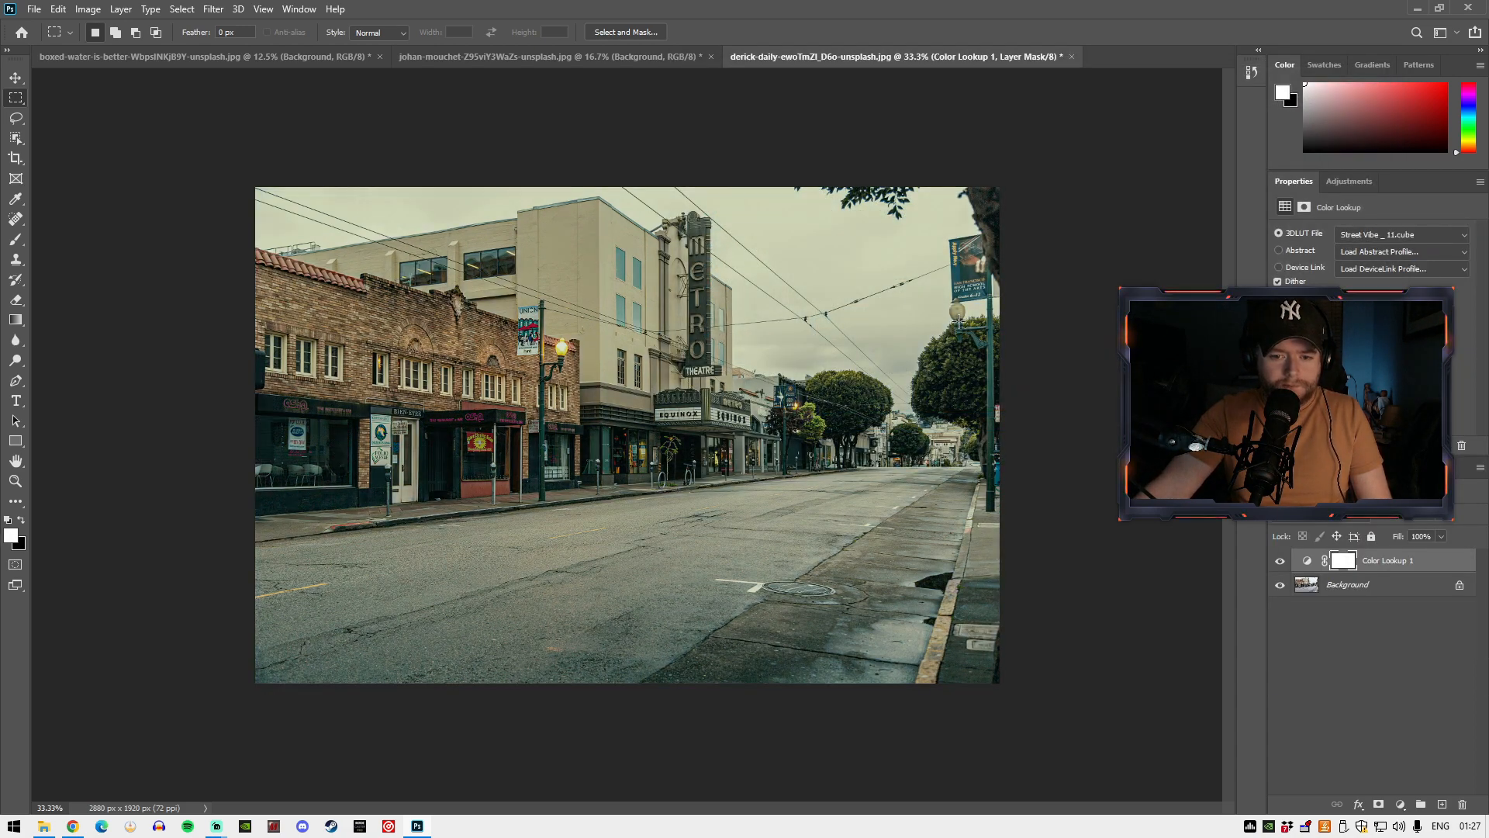
- Replace the LUT with Street Vibe _ 12.cube and compare the photo with the Color Lookup layer hidden and shown
click(1388, 236)
click(1334, 246)
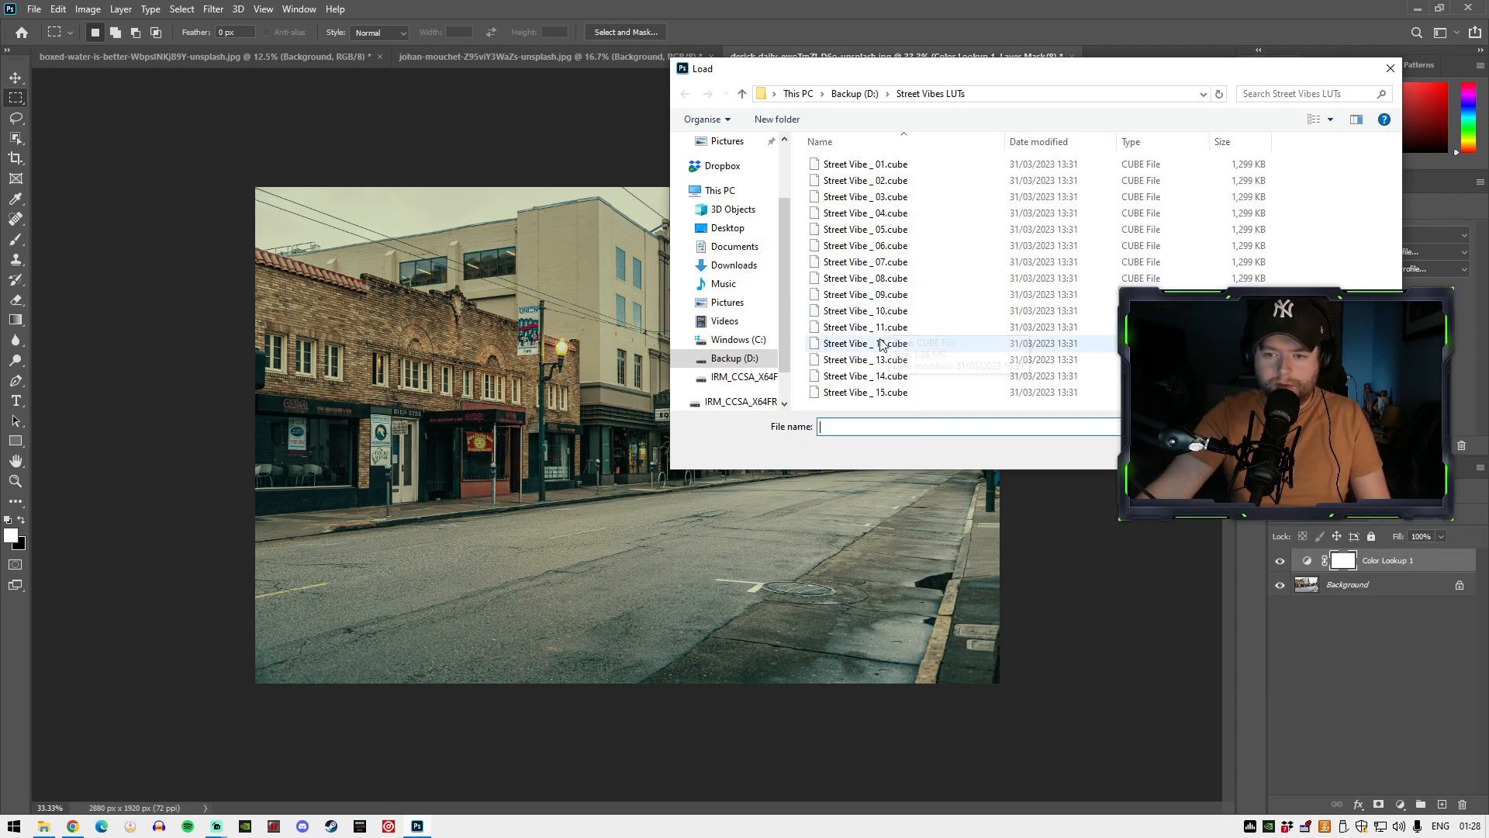
double_click(882, 344)
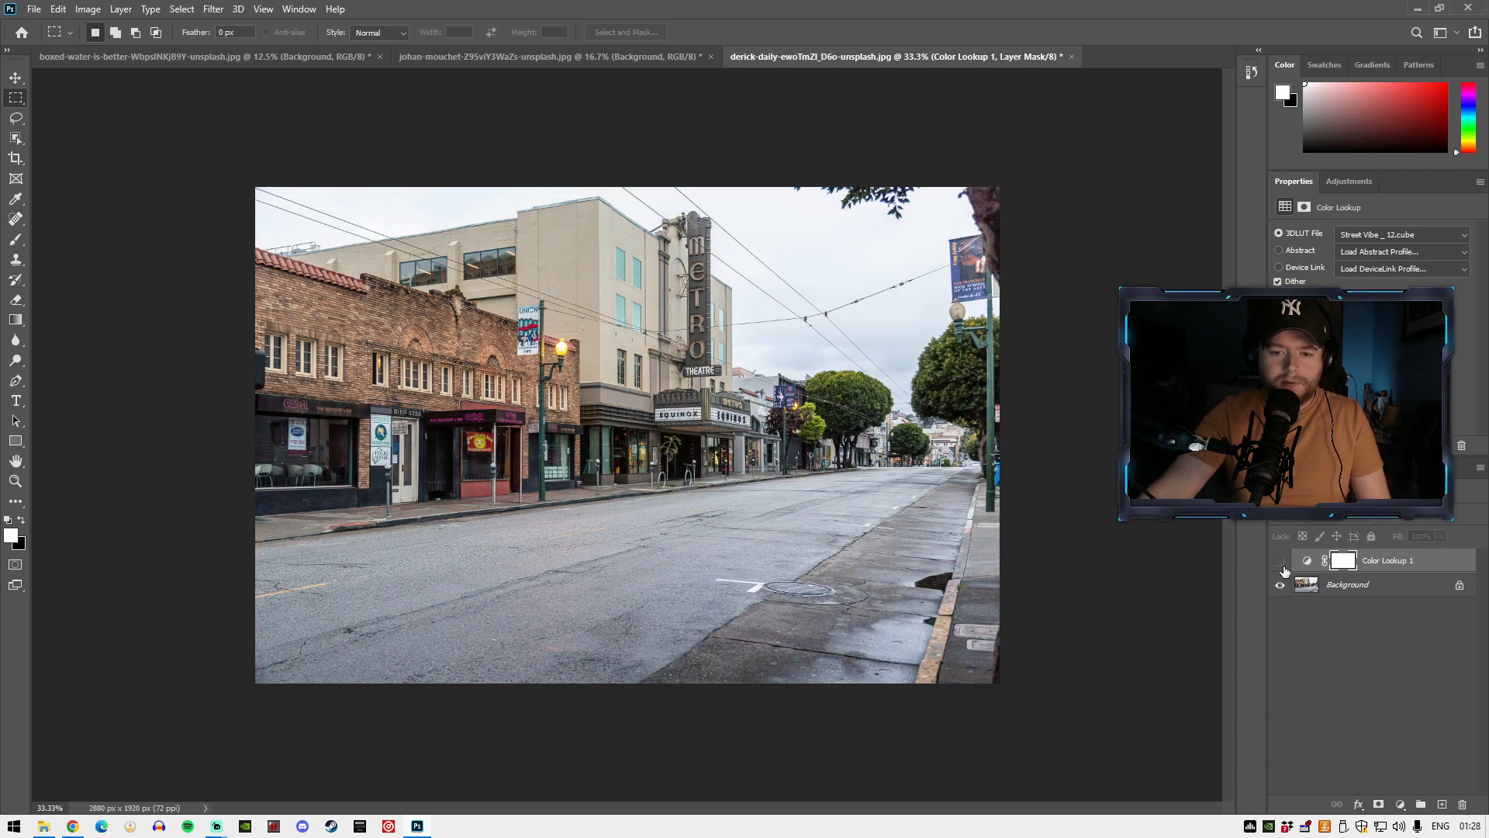
click(1280, 562)
click(1281, 562)
click(1280, 561)
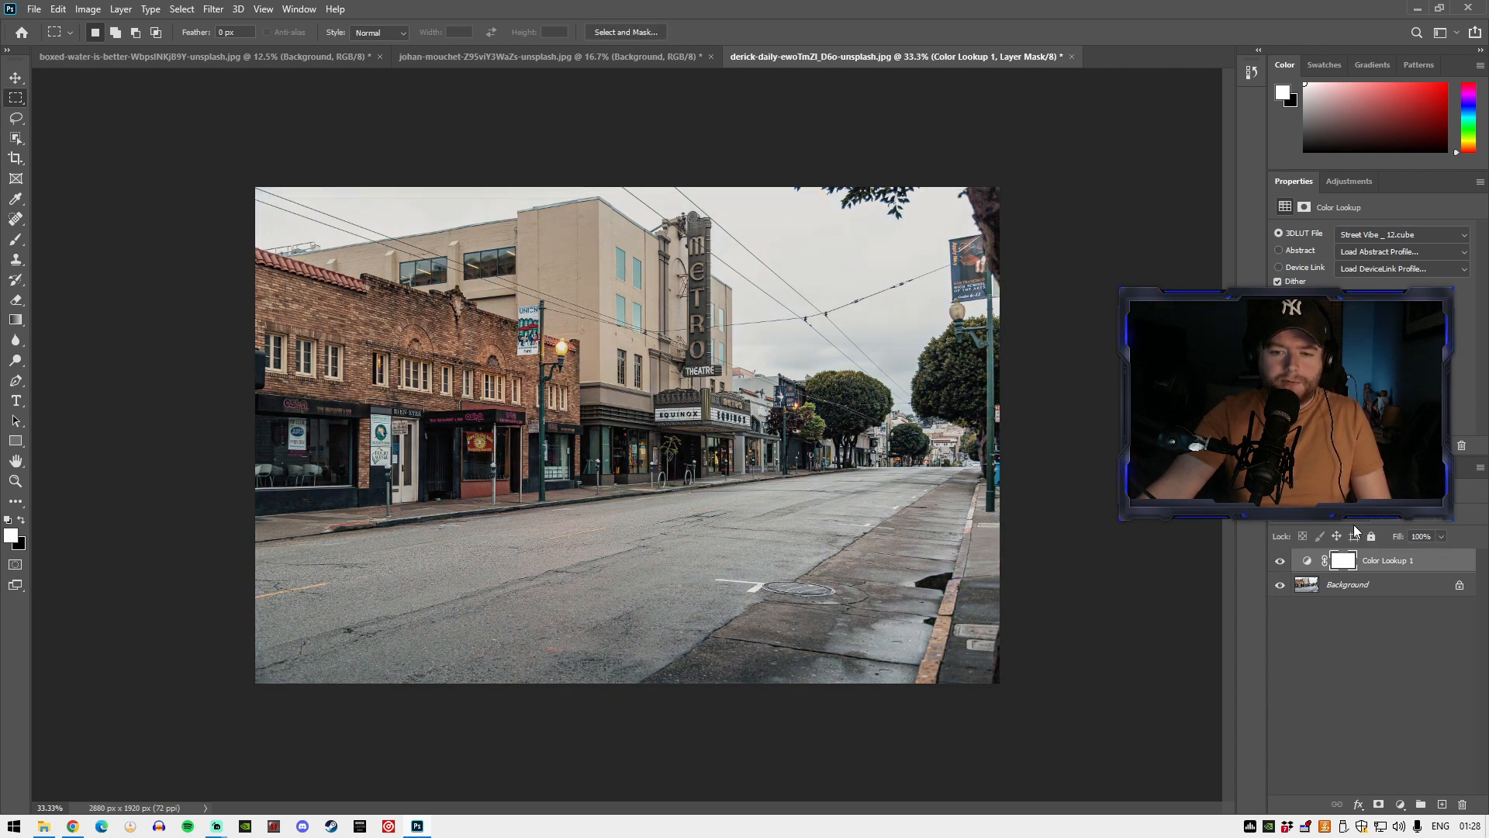
- Try Street Vibe _ 13.cube and Street Vibe _ 14.cube in turn on the Color Lookup layer
click(1393, 236)
click(1311, 254)
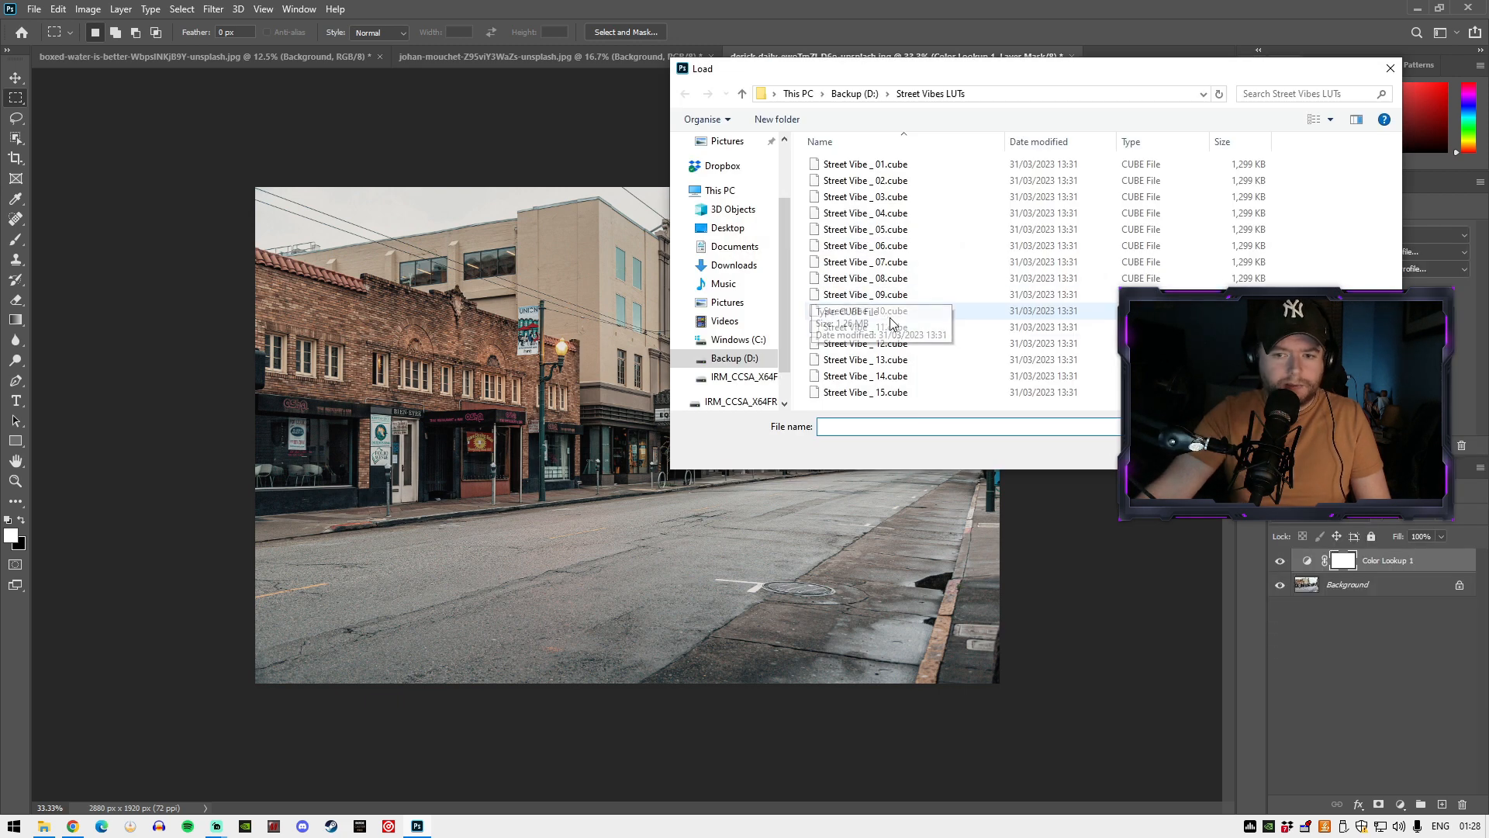
click(898, 361)
double_click(897, 361)
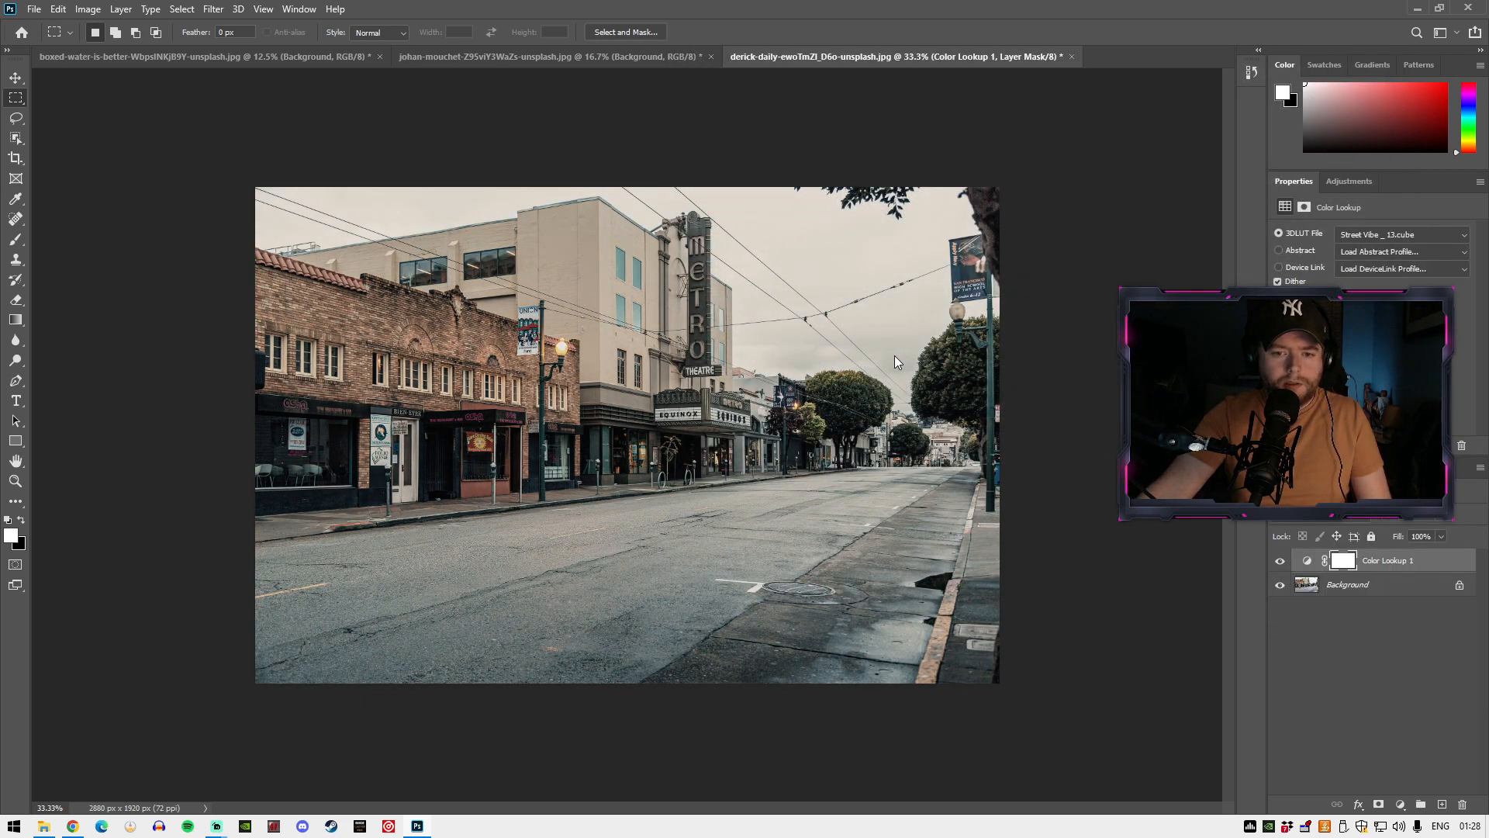
click(1371, 236)
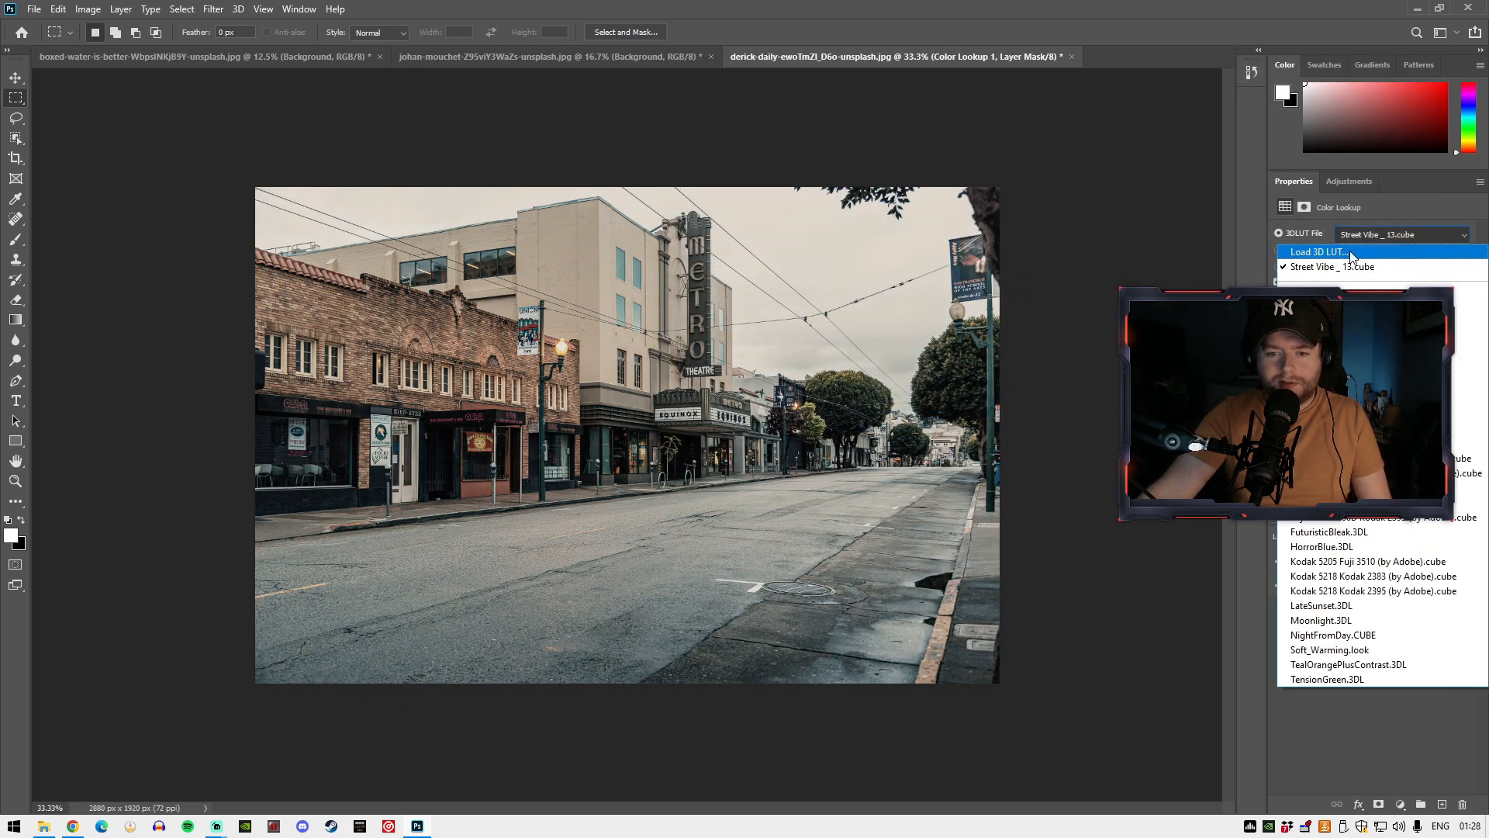
click(1349, 250)
double_click(893, 376)
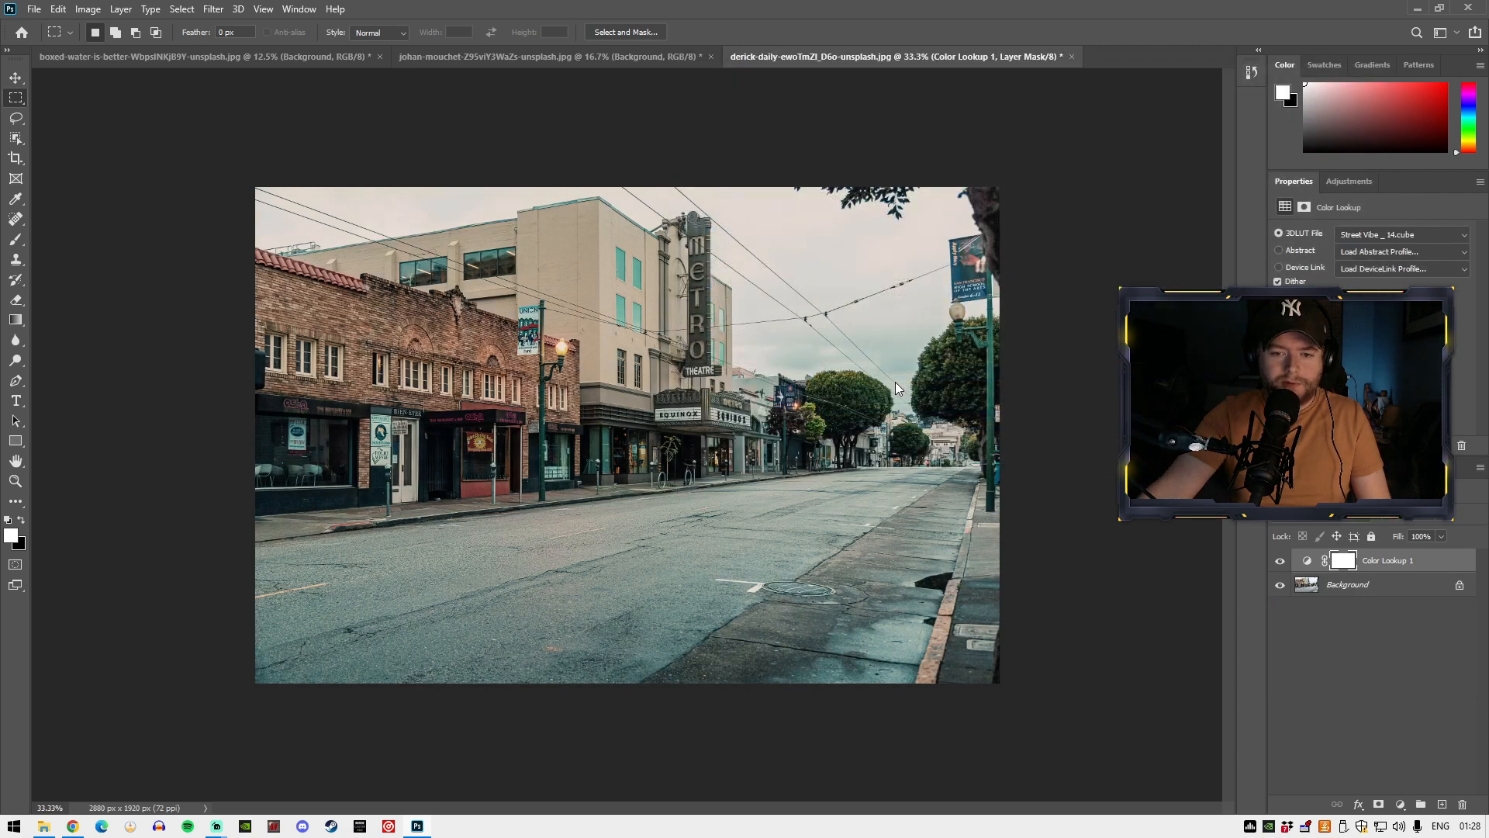
- Try Street Vibe _ 15.cube and Street Vibe _ 01.cube in turn on the Color Lookup layer
click(1369, 235)
click(1353, 247)
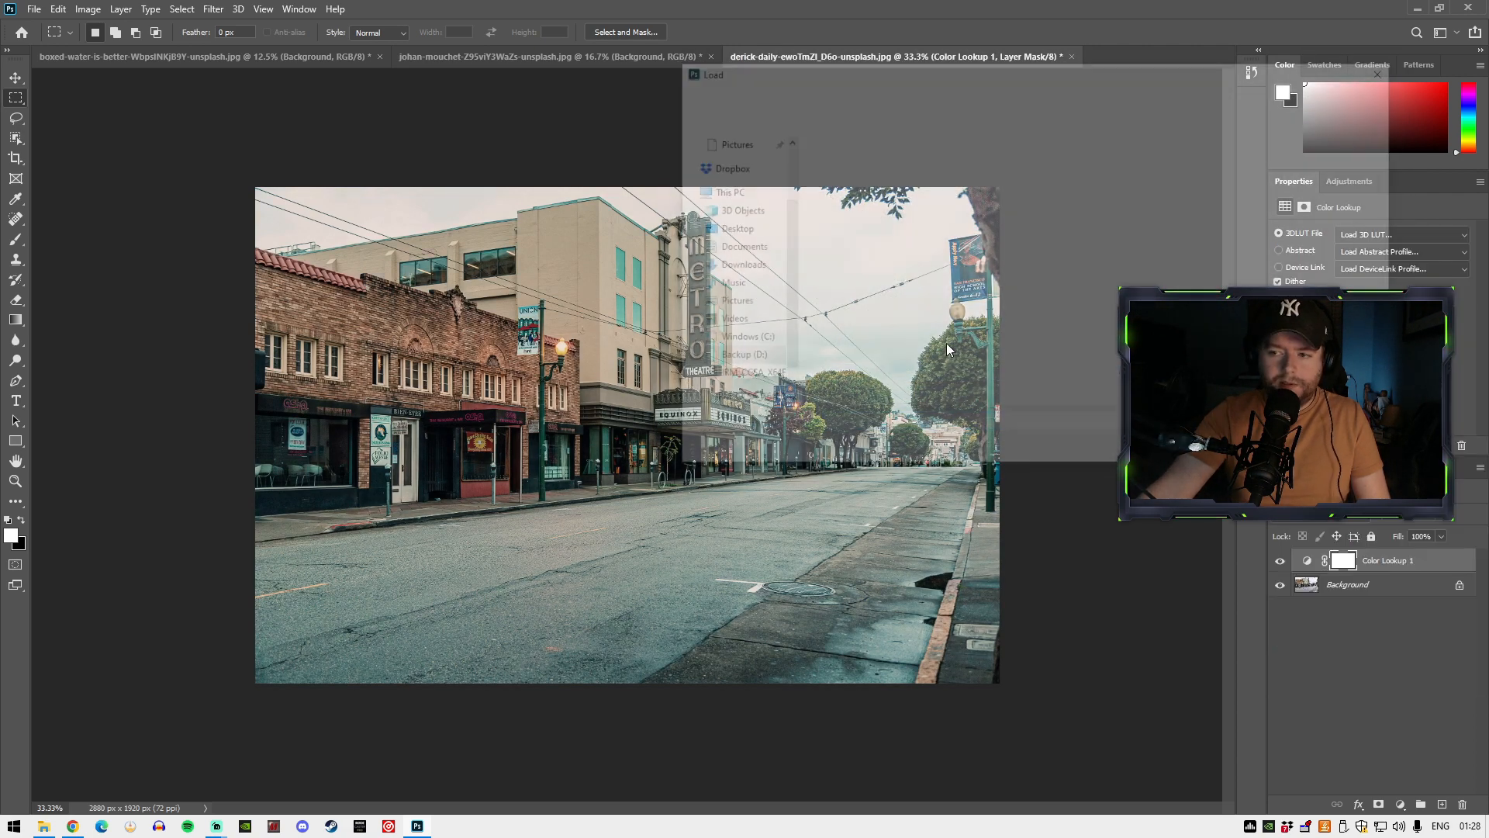
double_click(898, 391)
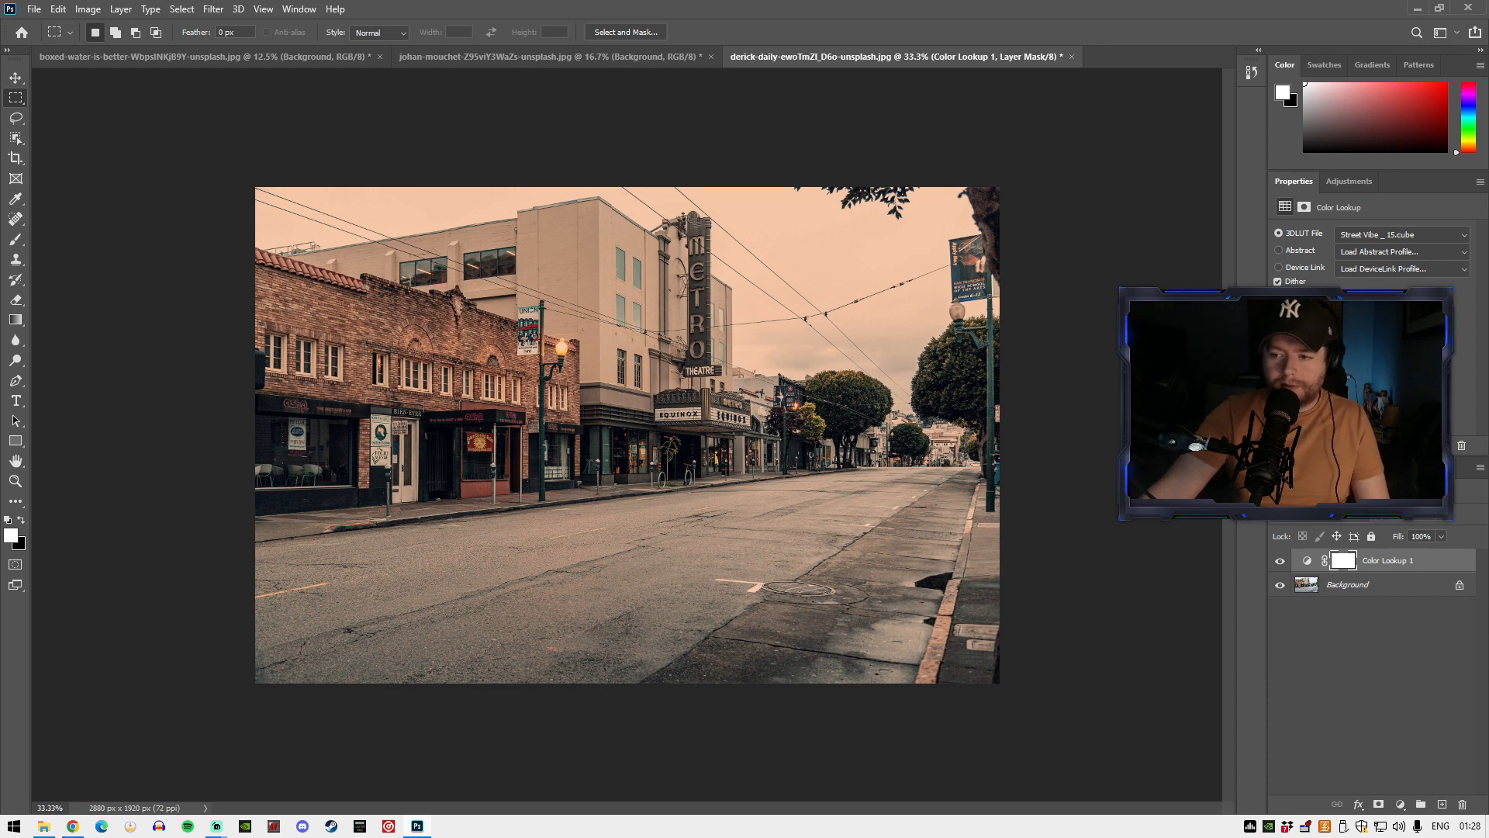
click(1366, 236)
click(1357, 245)
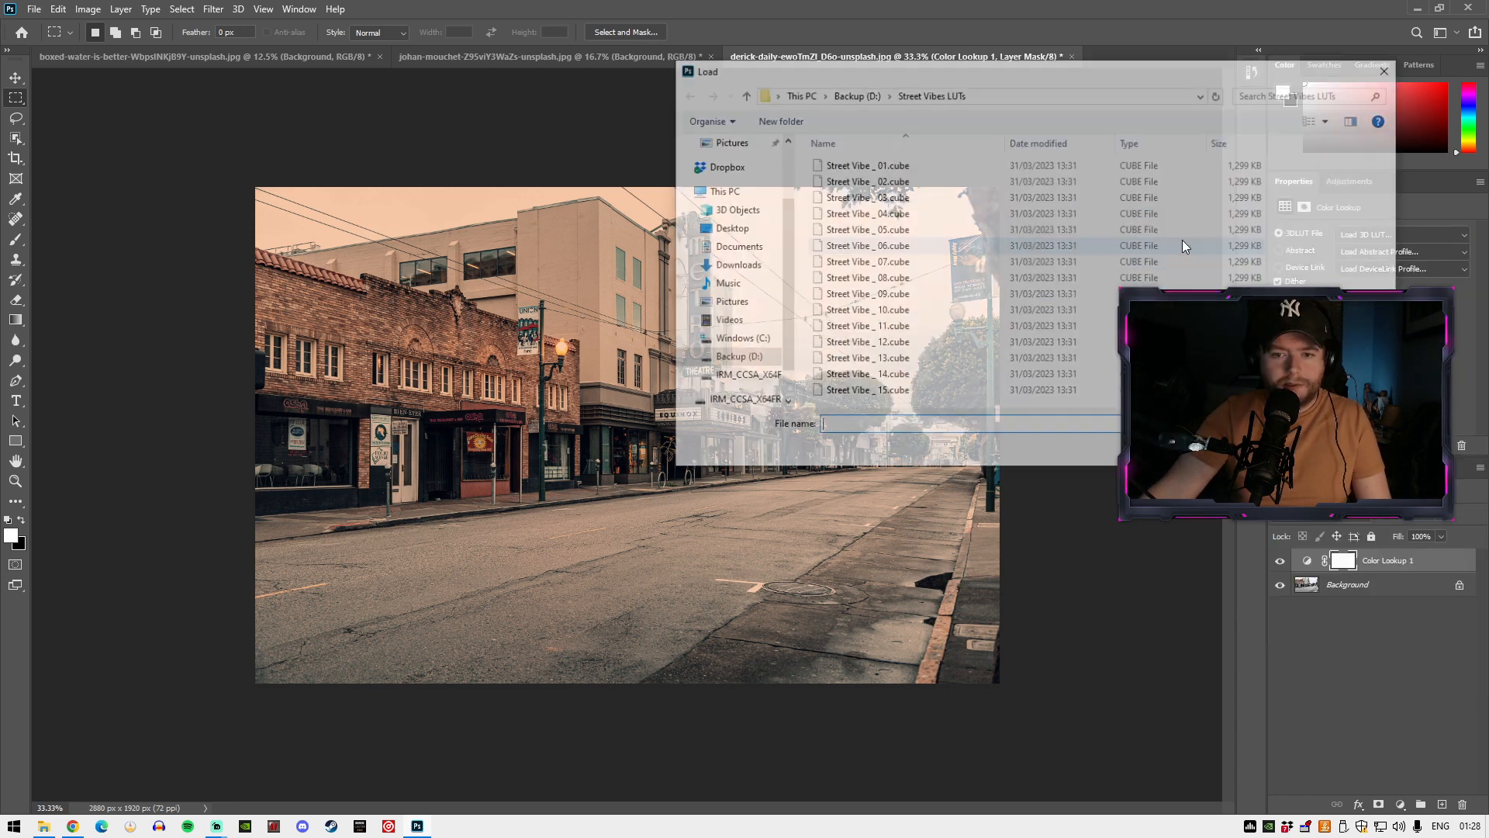
double_click(878, 166)
- Try Street Vibe _ 02.cube and Street Vibe _ 03.cube in turn on the Color Lookup layer
click(1396, 234)
click(1373, 246)
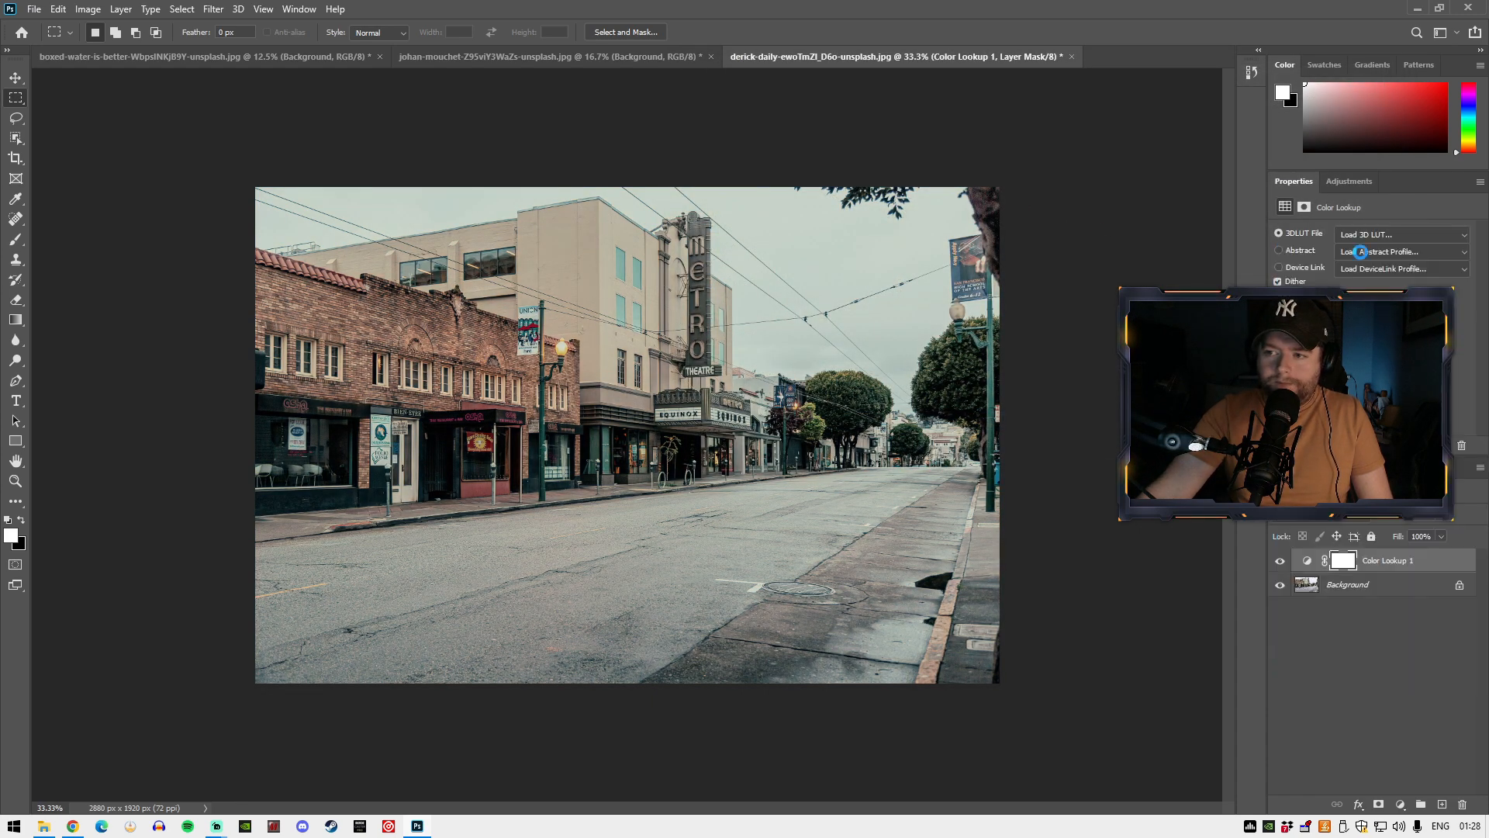
double_click(852, 181)
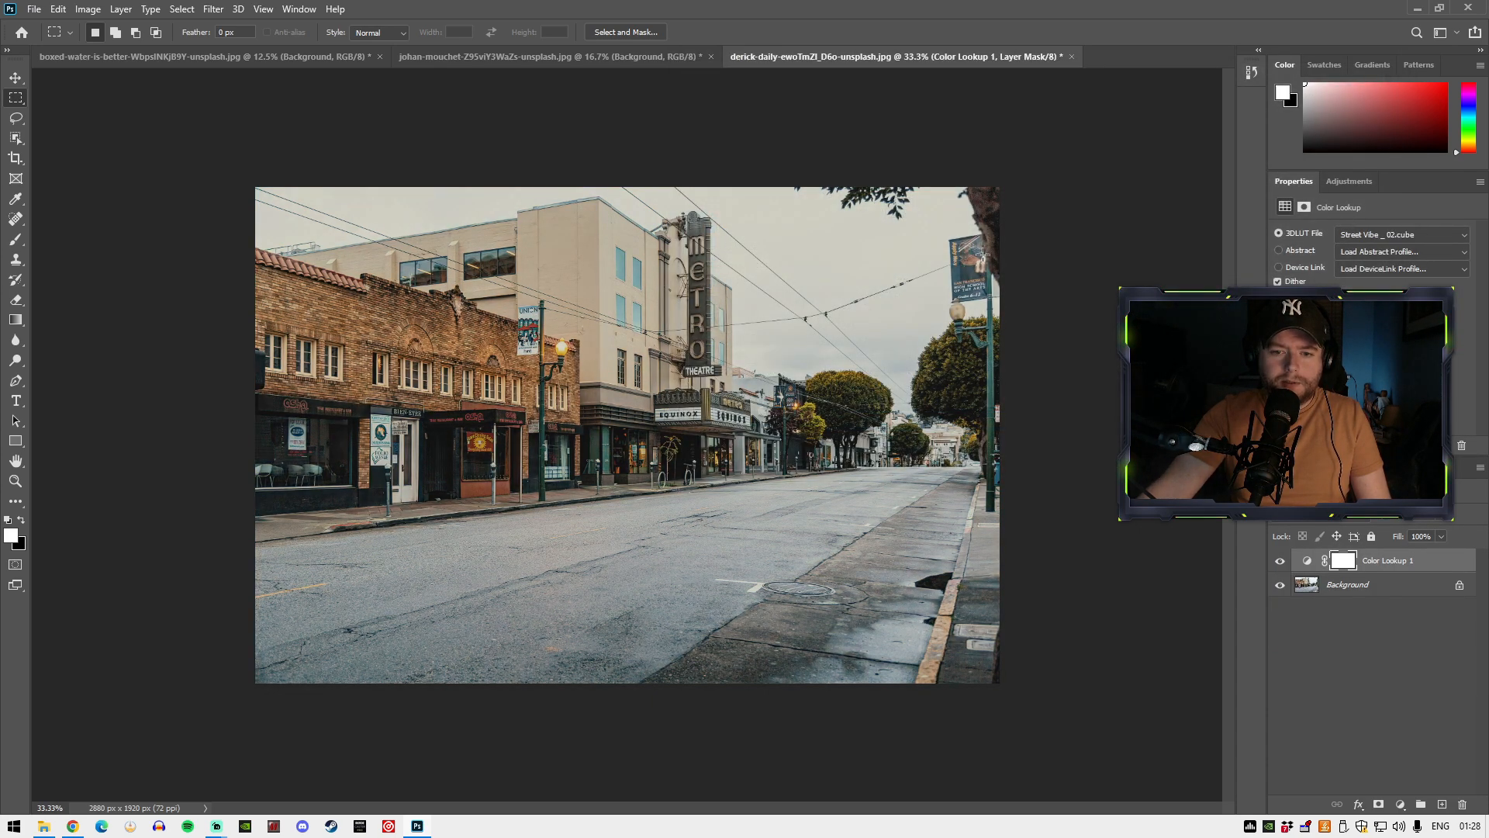
click(1389, 234)
click(1346, 250)
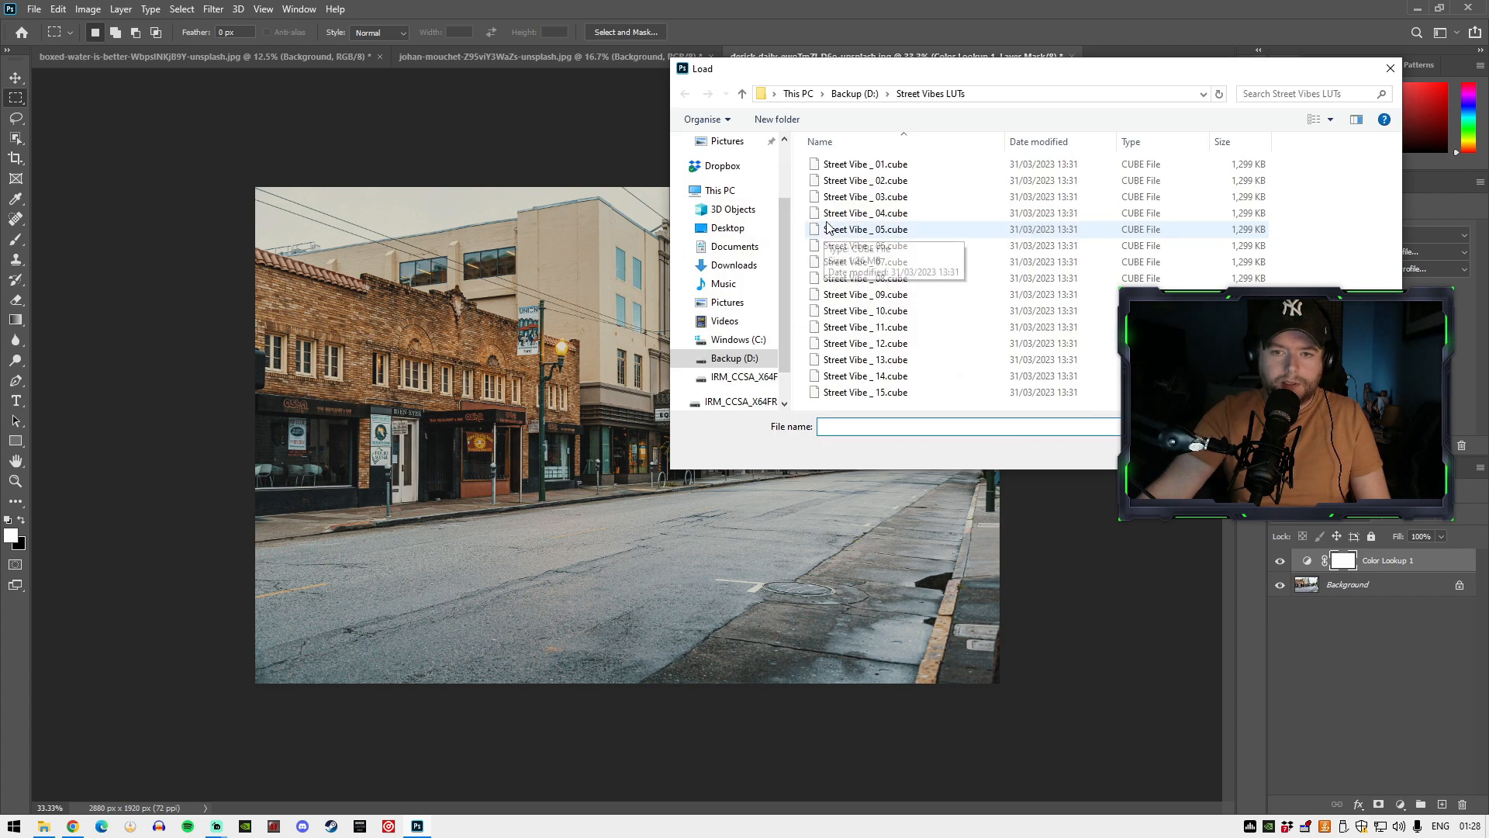
double_click(845, 202)
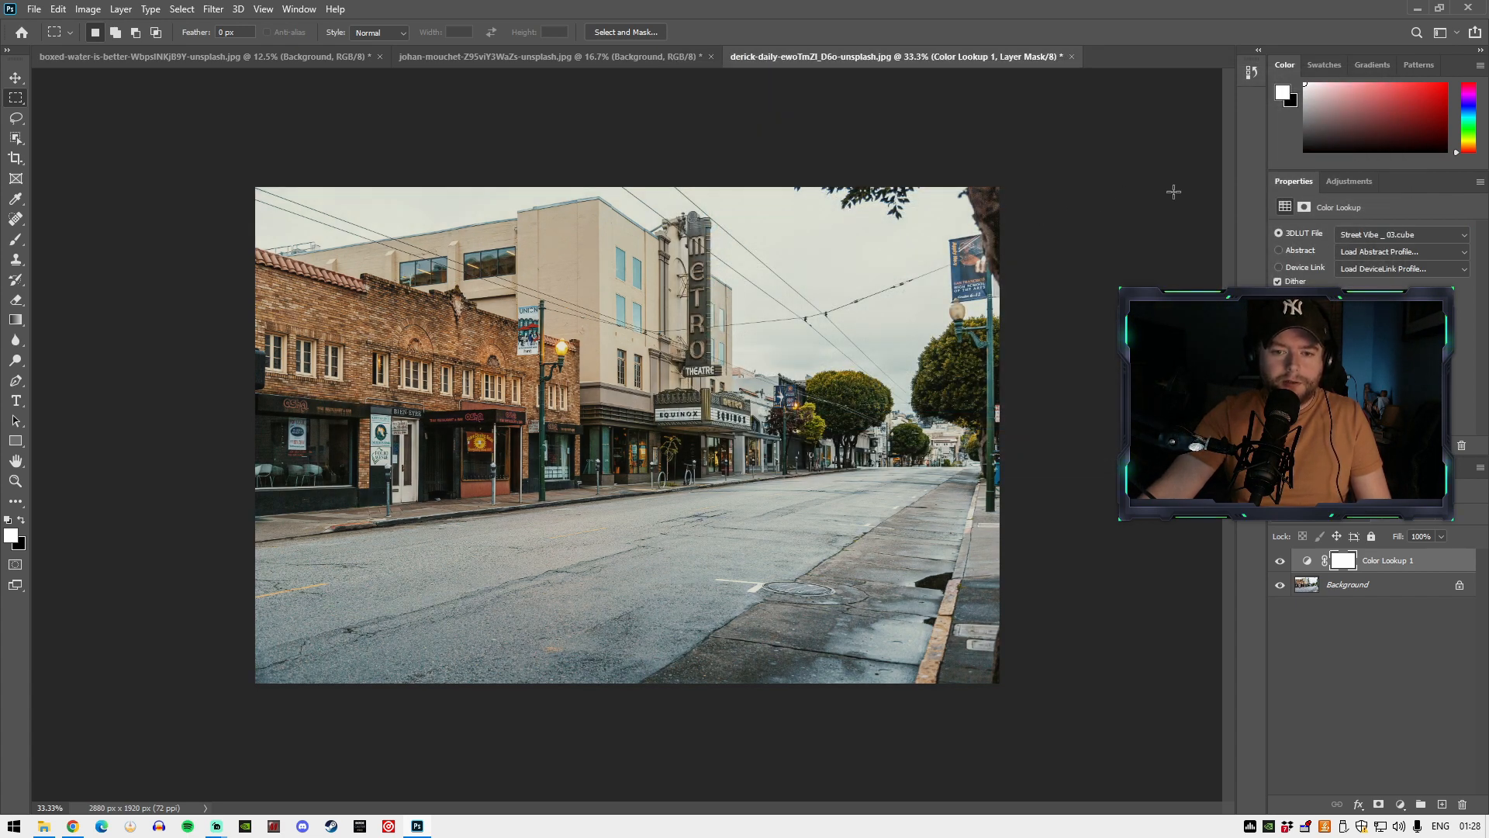
- Load Street Vibe _ 04.cube into the Color Lookup layer and make the Background layer active
click(1380, 234)
click(1346, 250)
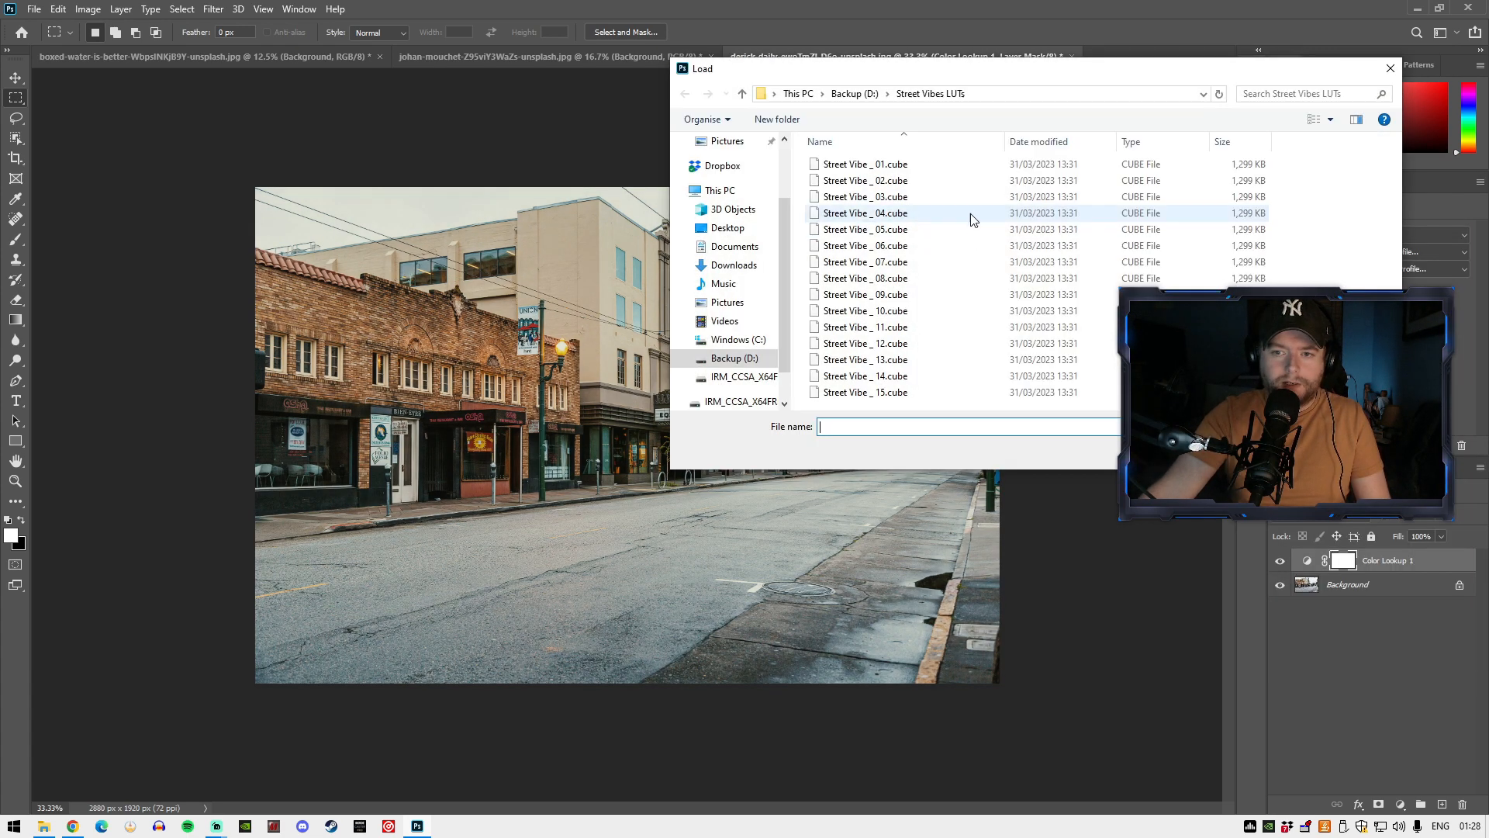
double_click(970, 213)
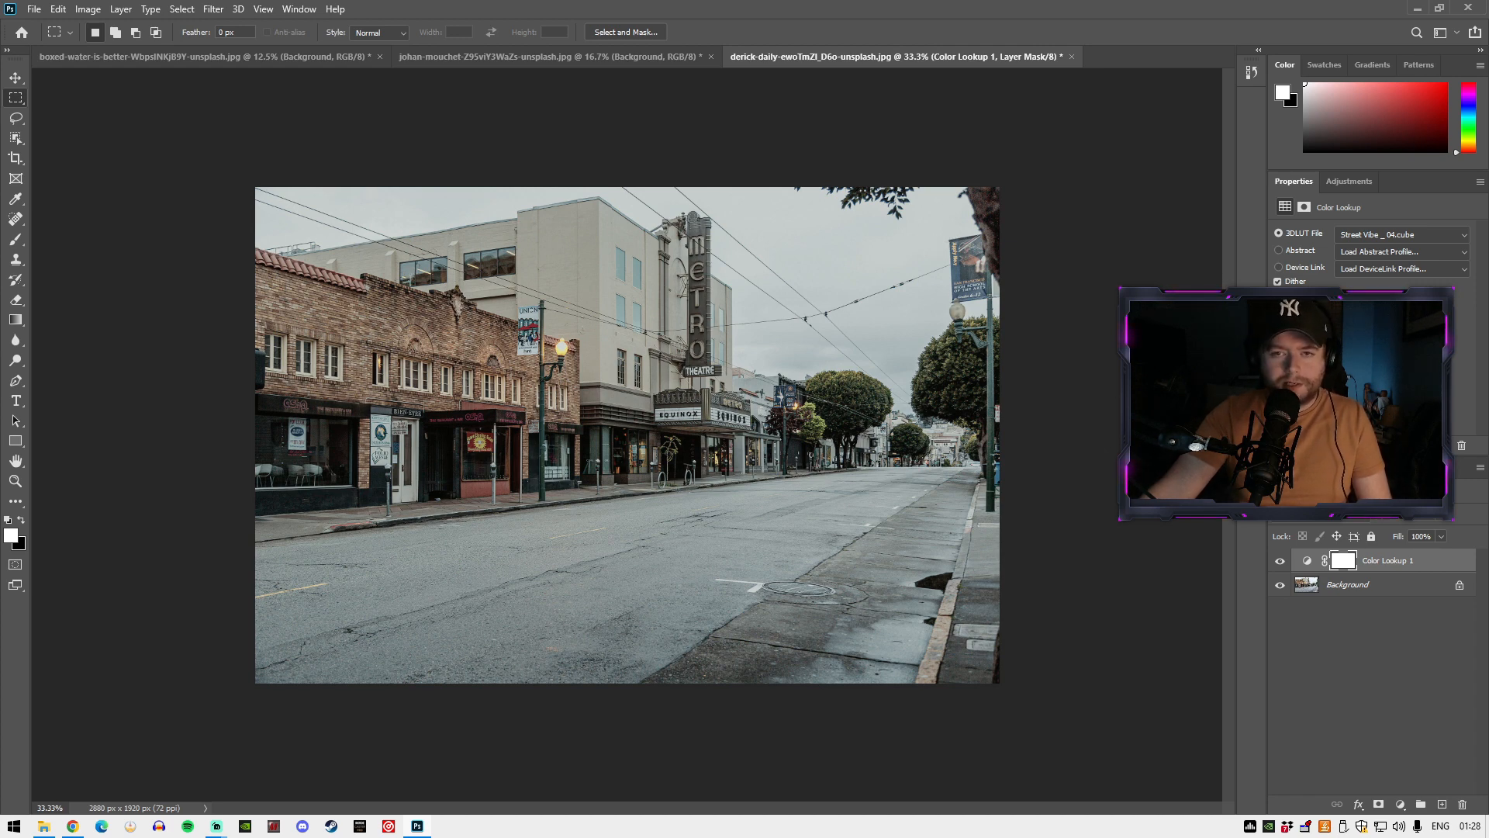
click(1365, 590)
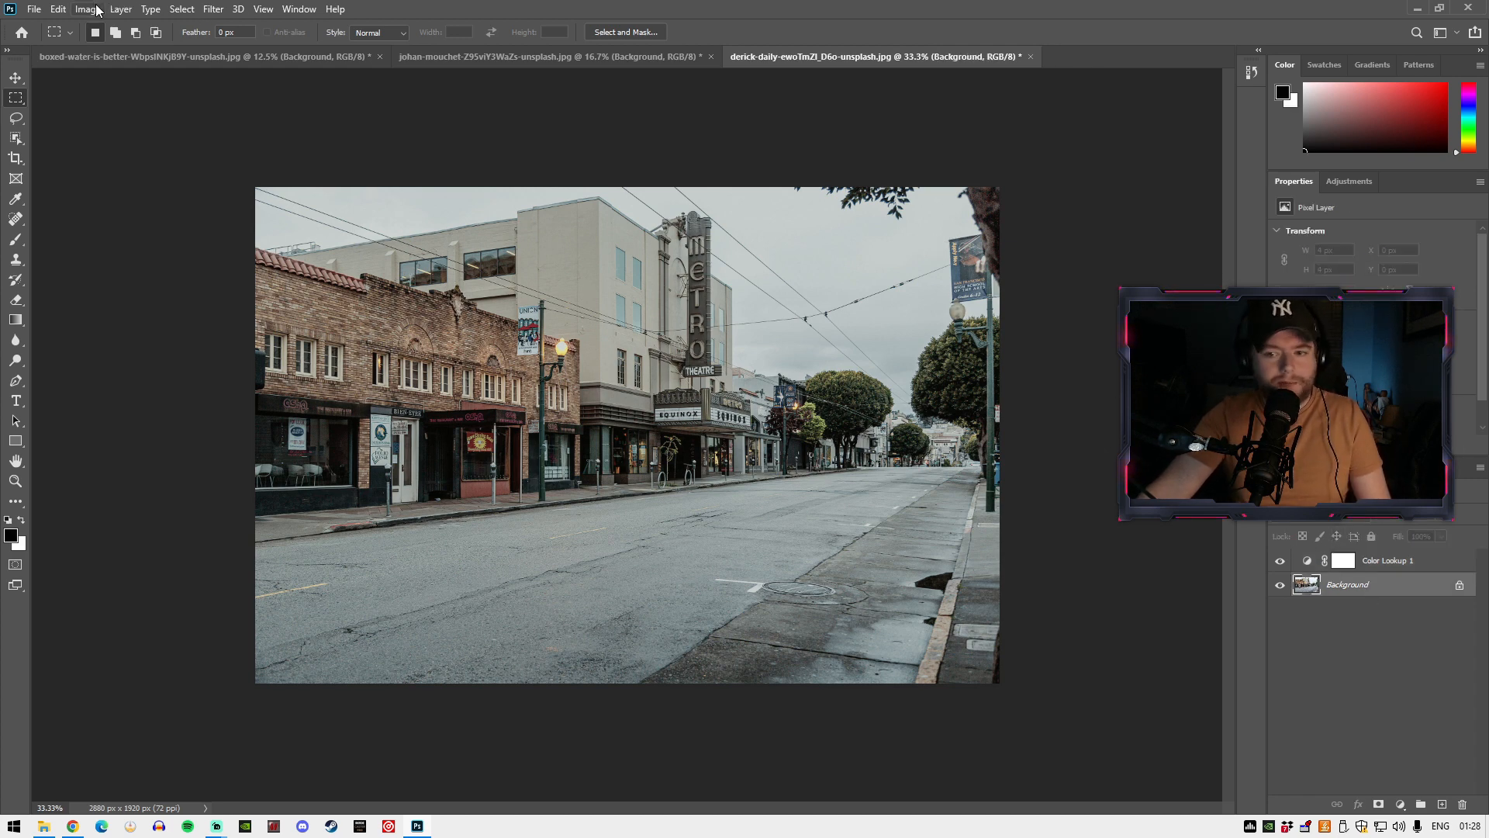
click(95, 9)
mouse_move(124, 49)
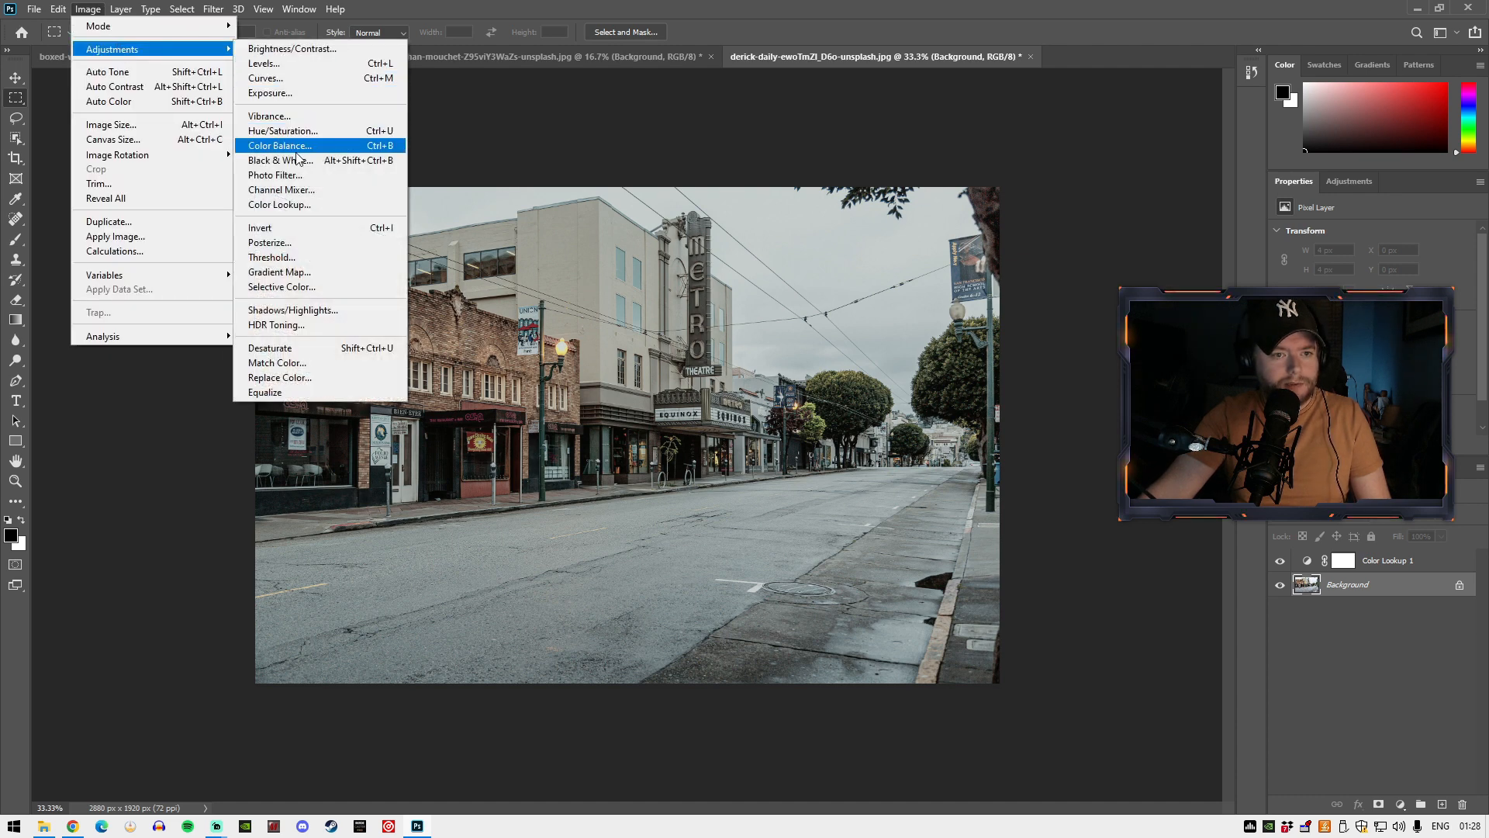
click(301, 94)
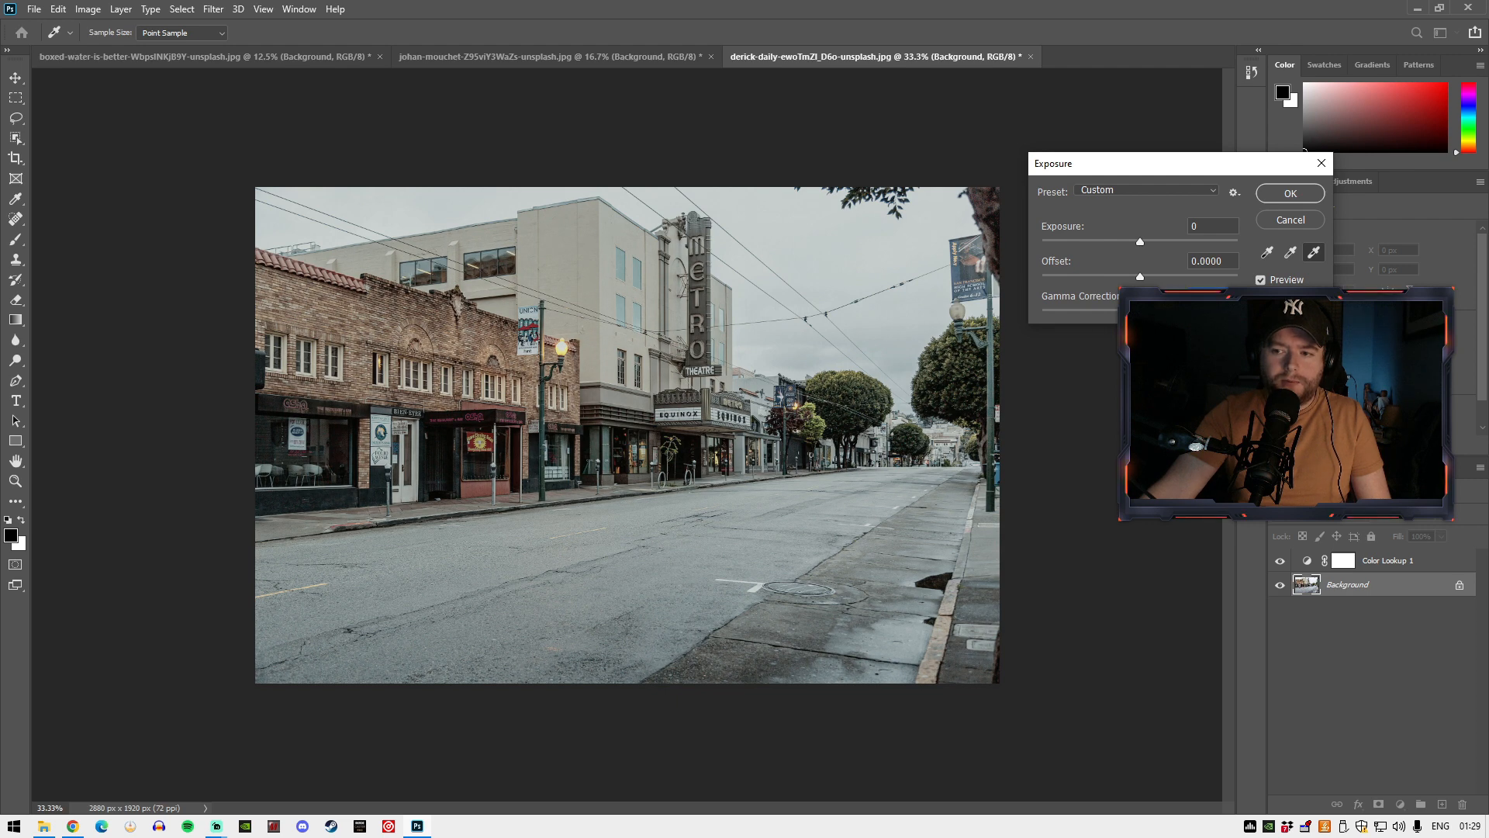
key(m)
click(1264, 188)
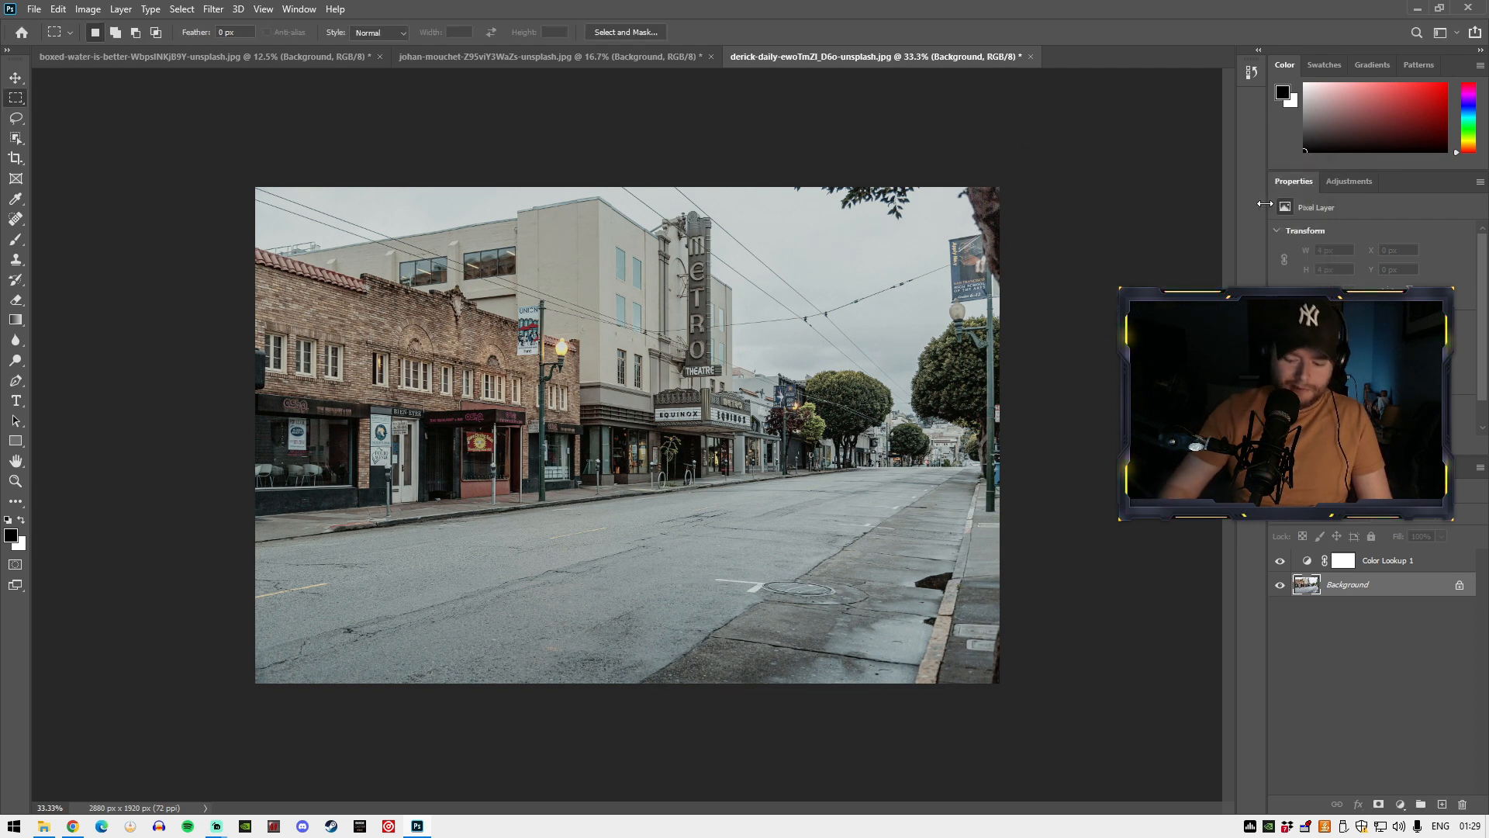
- Examine the graded details of the Metro Theatre street photo at several magnifications
key(ctrl+minus)
key(ctrl+minus)
key(ctrl+minus)
key(ctrl+plus)
key(ctrl+plus)
key(ctrl+plus)
key(ctrl+plus)
key(ctrl+plus)
key(ctrl+plus)
key(ctrl+plus)
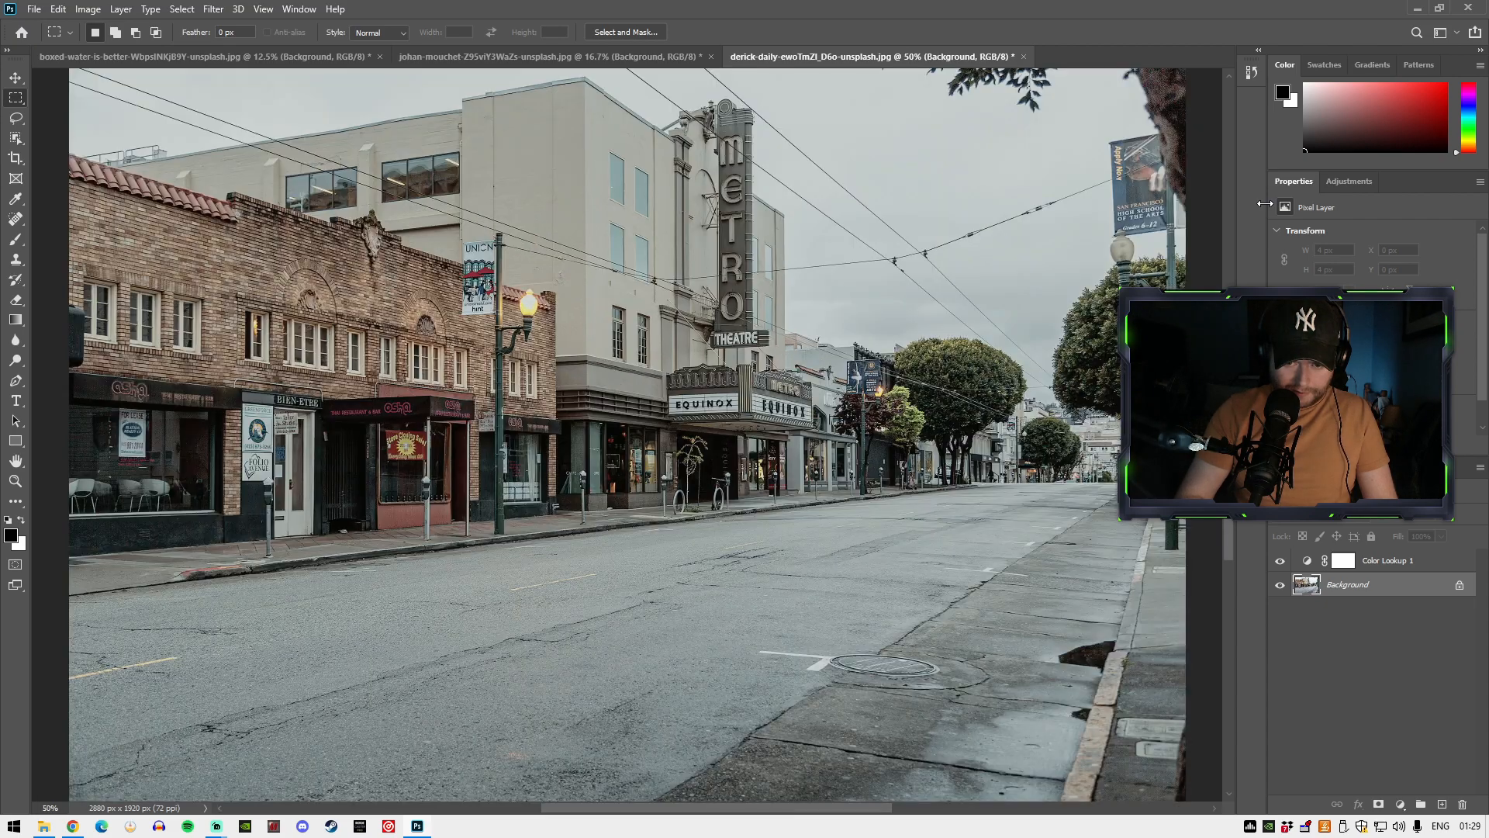
key(ctrl+minus)
key(ctrl+minus)
key(ctrl+minus)
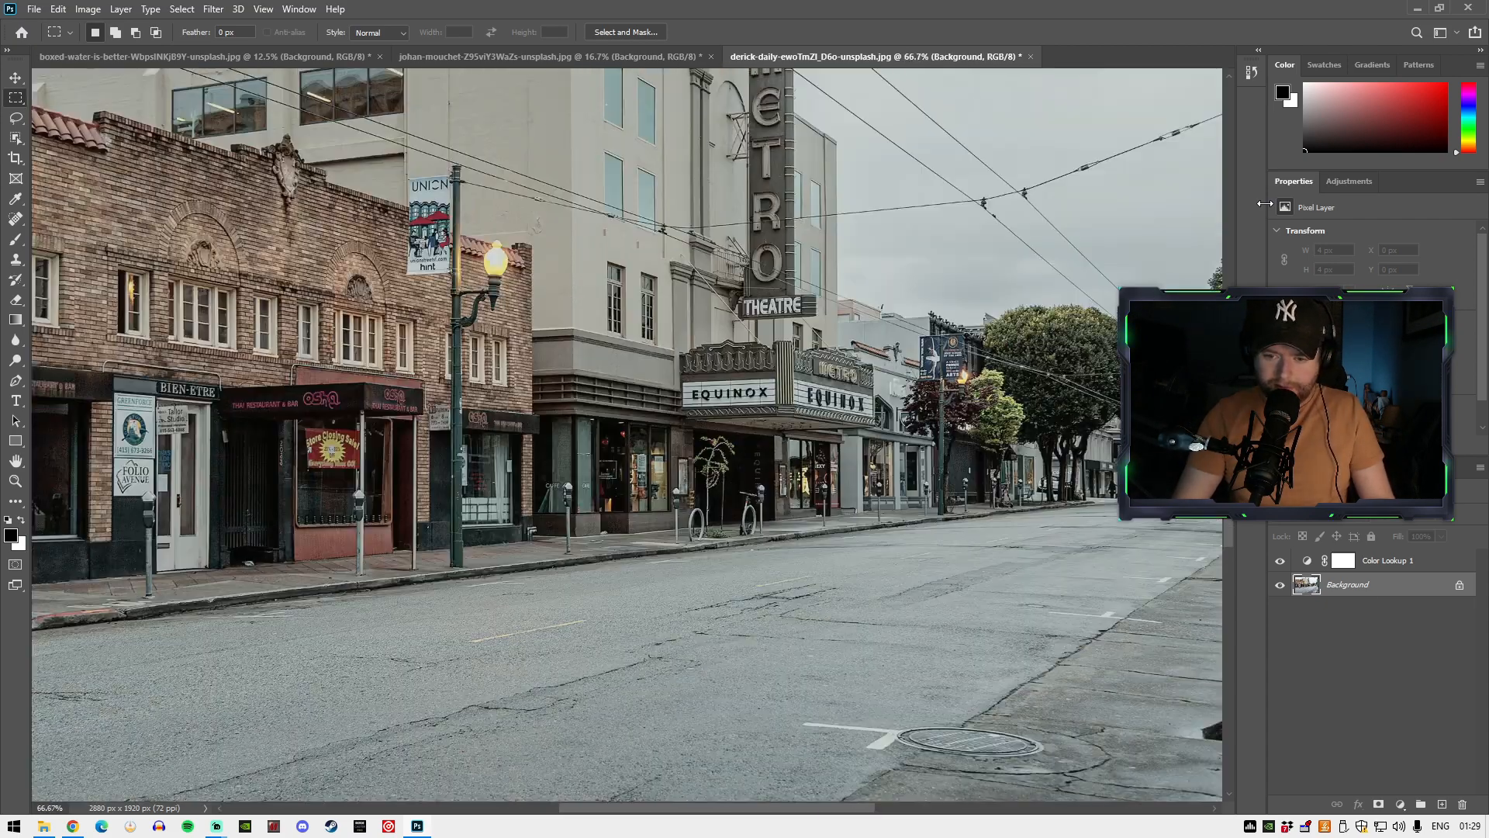
key(ctrl+plus)
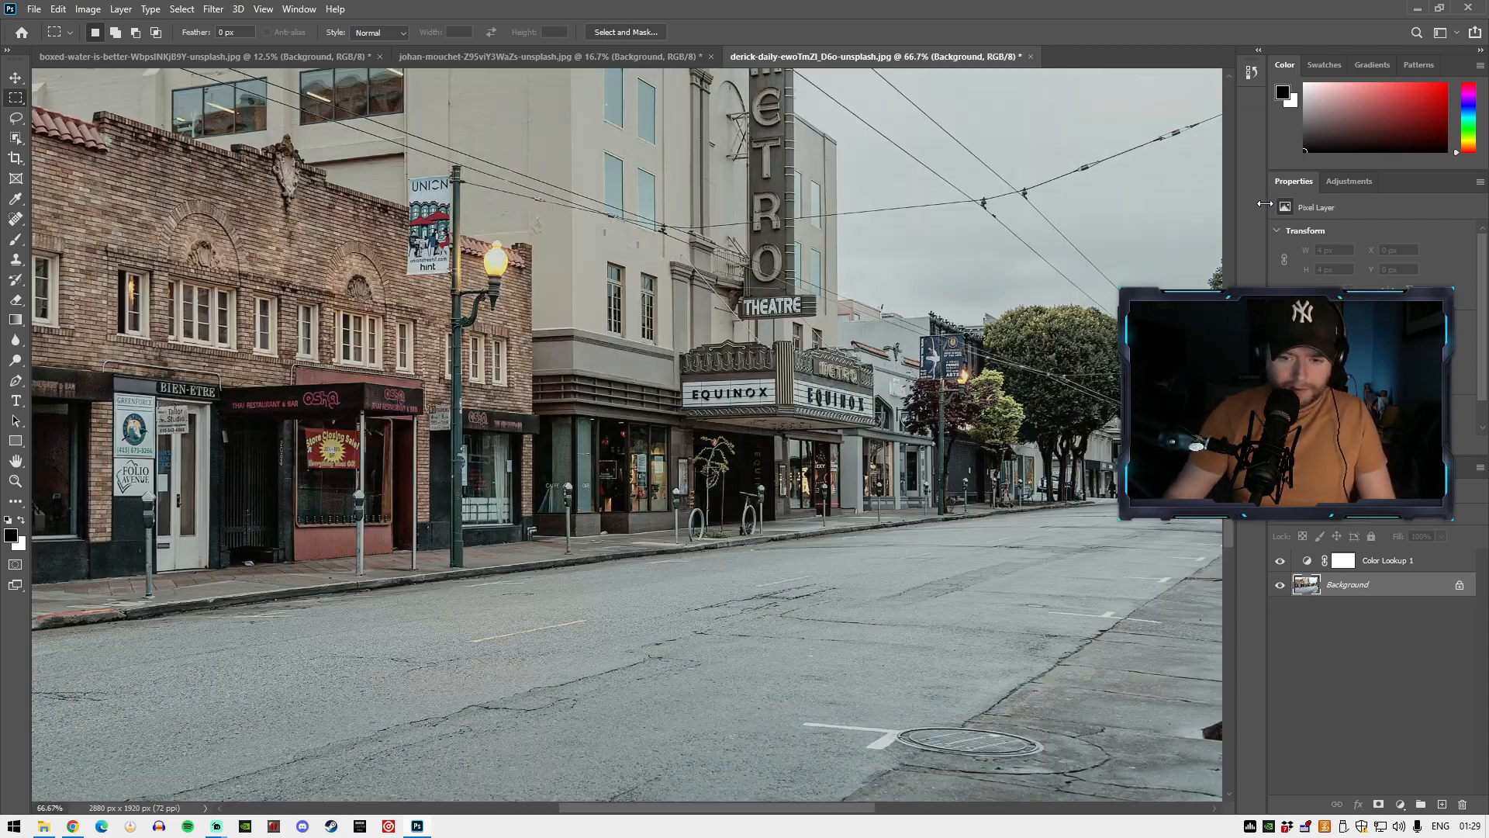
- Compare the Metro Theatre photo with the Color Lookup layer hidden and shown
click(1284, 562)
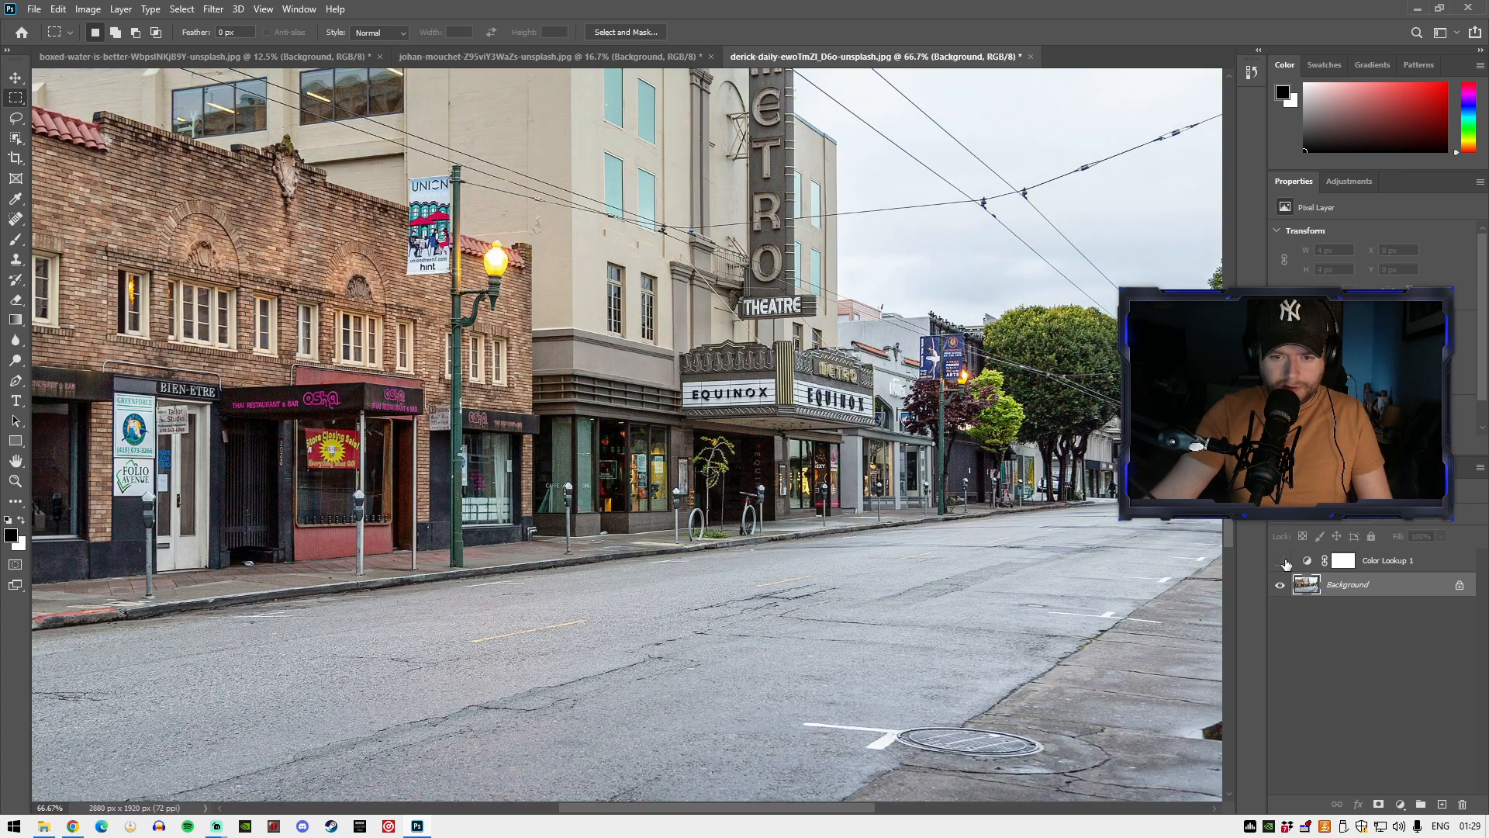
click(1284, 561)
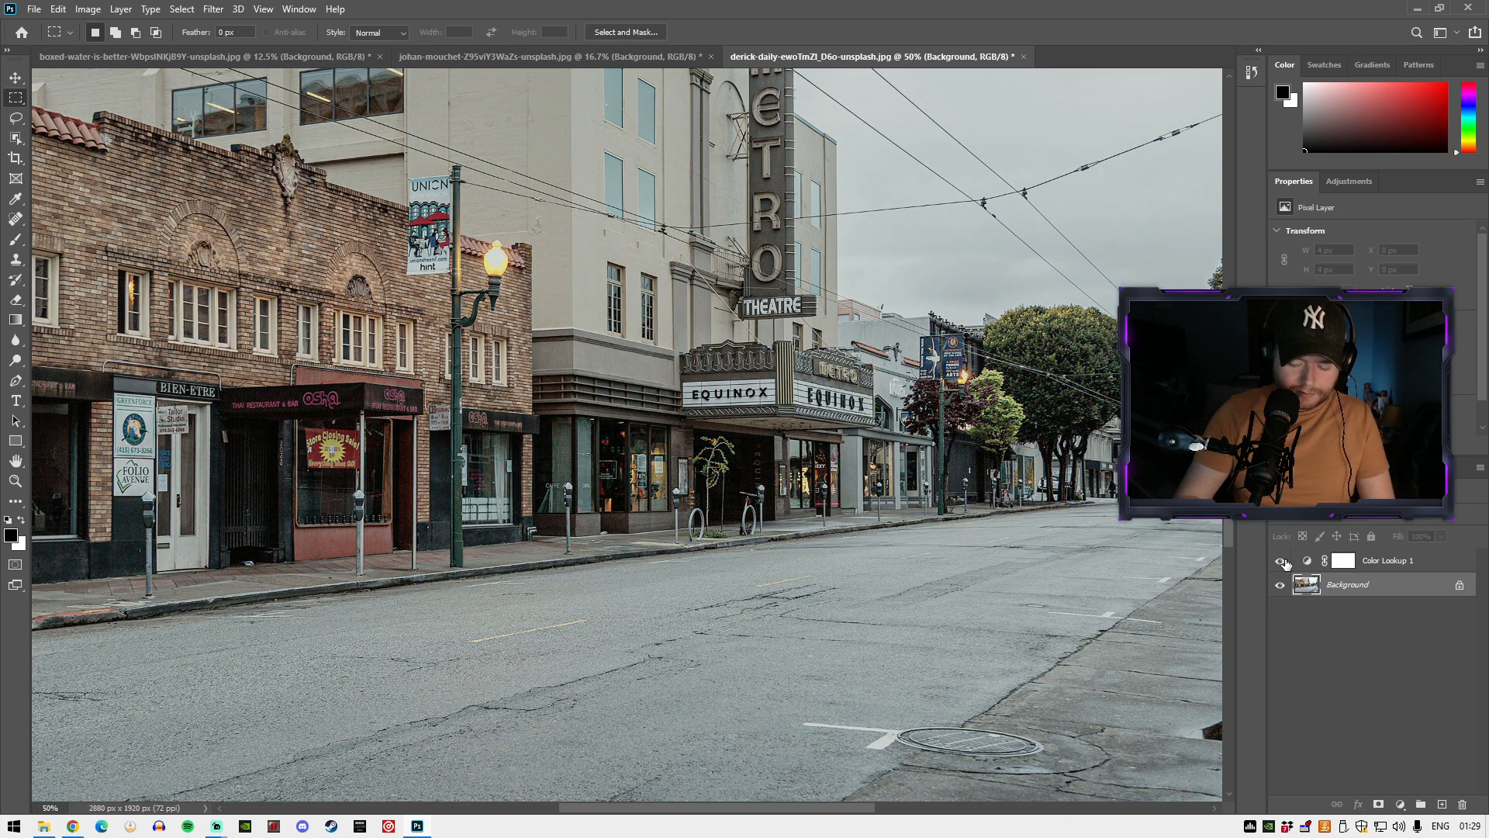
key(ctrl+minus)
key(ctrl+minus)
key(ctrl+minus)
key(ctrl+plus)
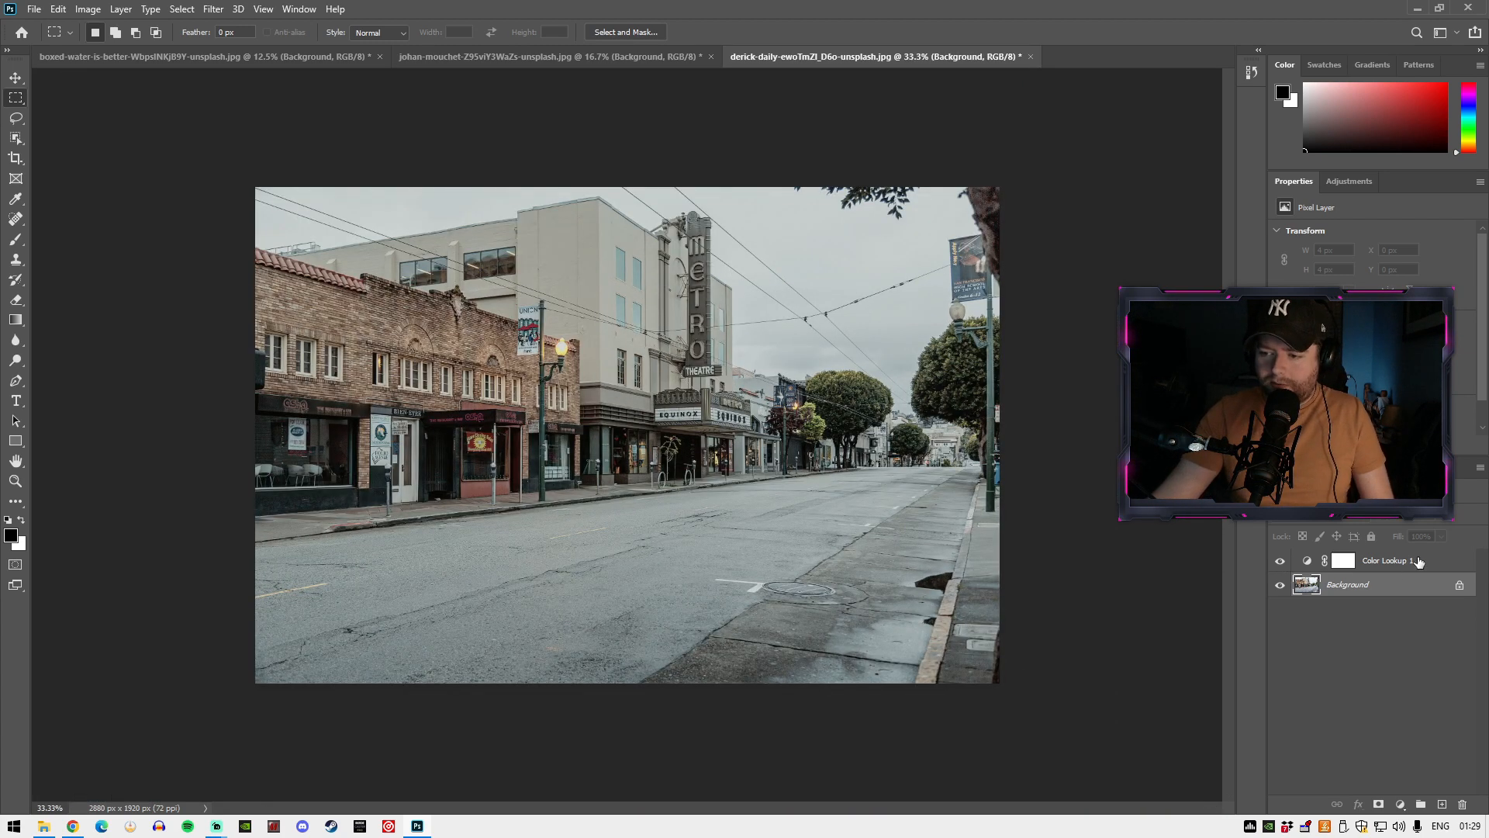
- Replace the Metro Theatre photo's Color Lookup layer with a fresh one and load Street Vibe _ 05.cube into it
click(1373, 560)
key(Delete)
click(1349, 180)
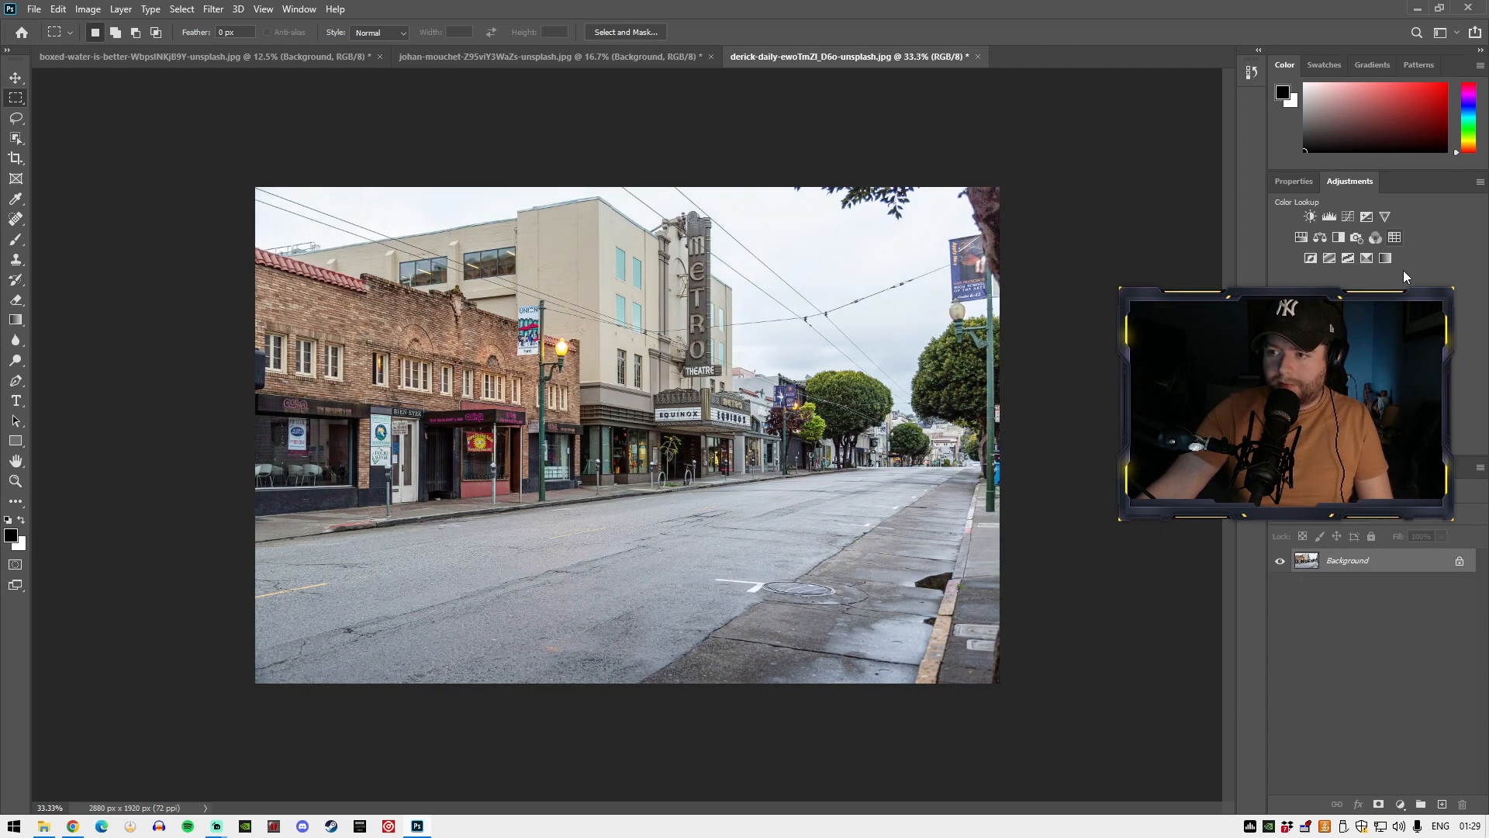
click(1392, 242)
click(1352, 234)
click(1344, 252)
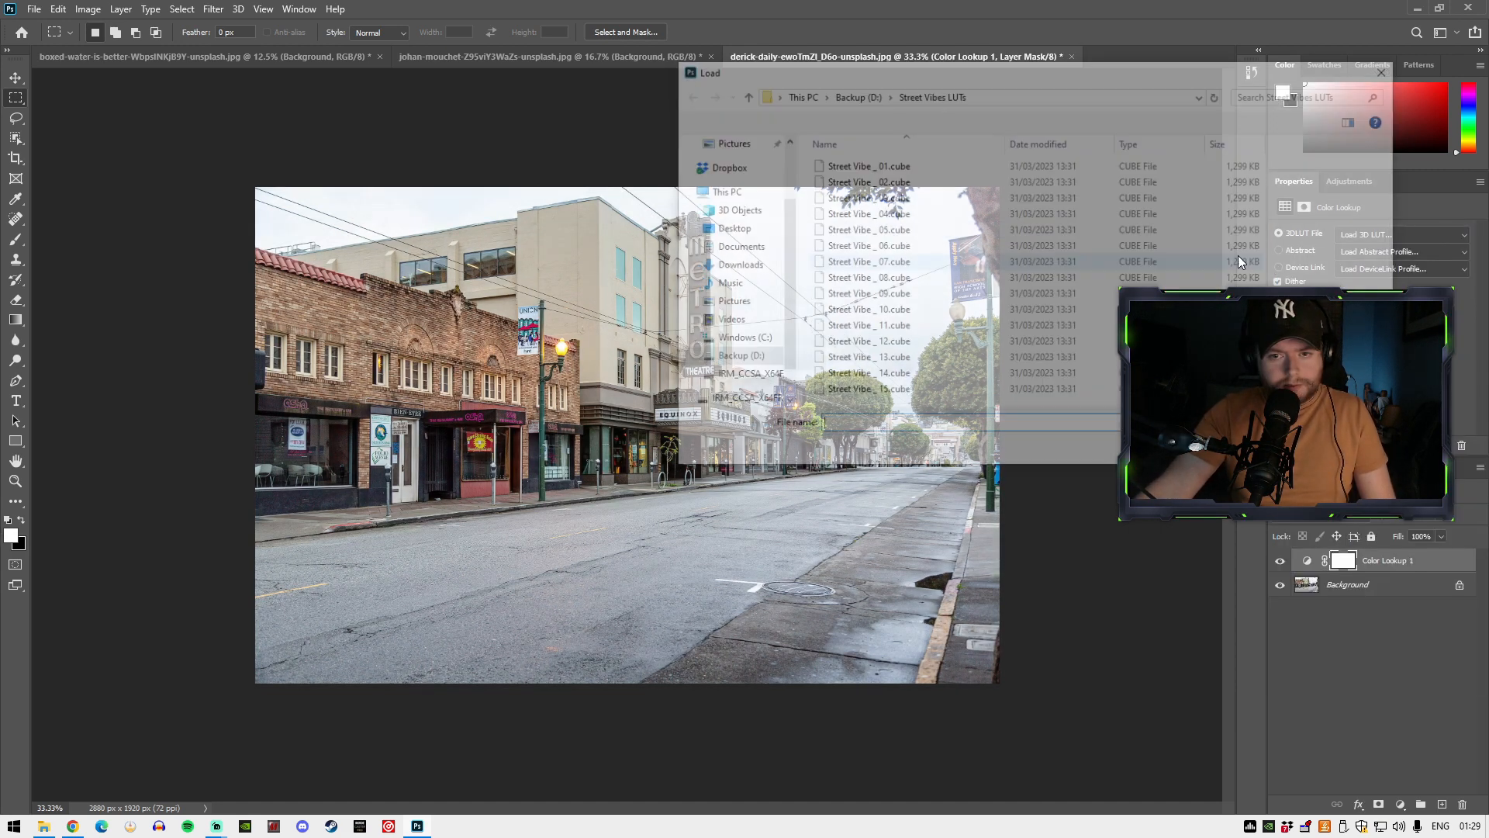
double_click(874, 230)
- Try Street Vibe _ 06.cube on the Metro Theatre photo's Color Lookup layer
click(1396, 235)
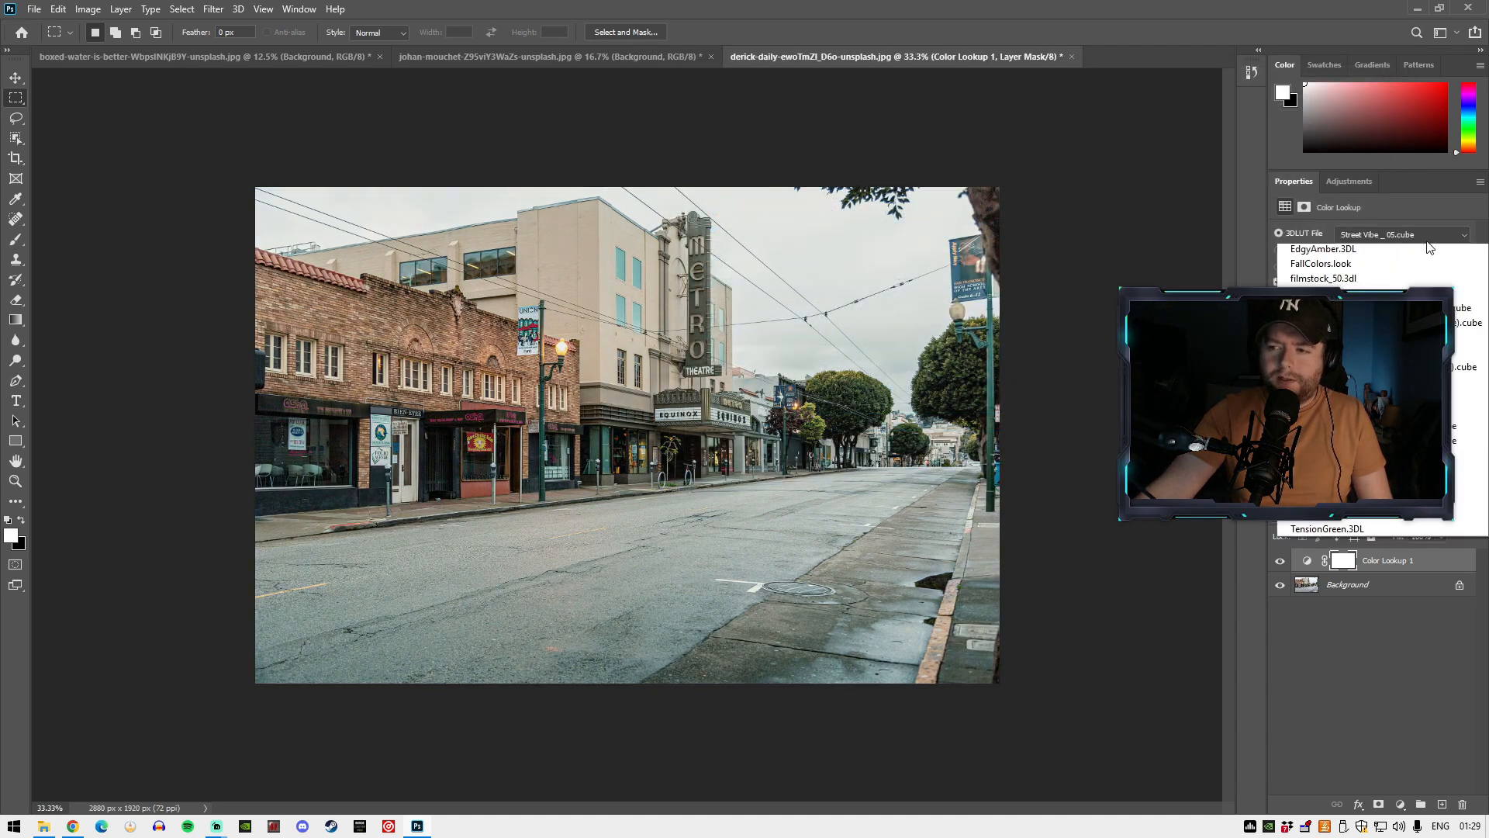
click(1375, 256)
double_click(912, 246)
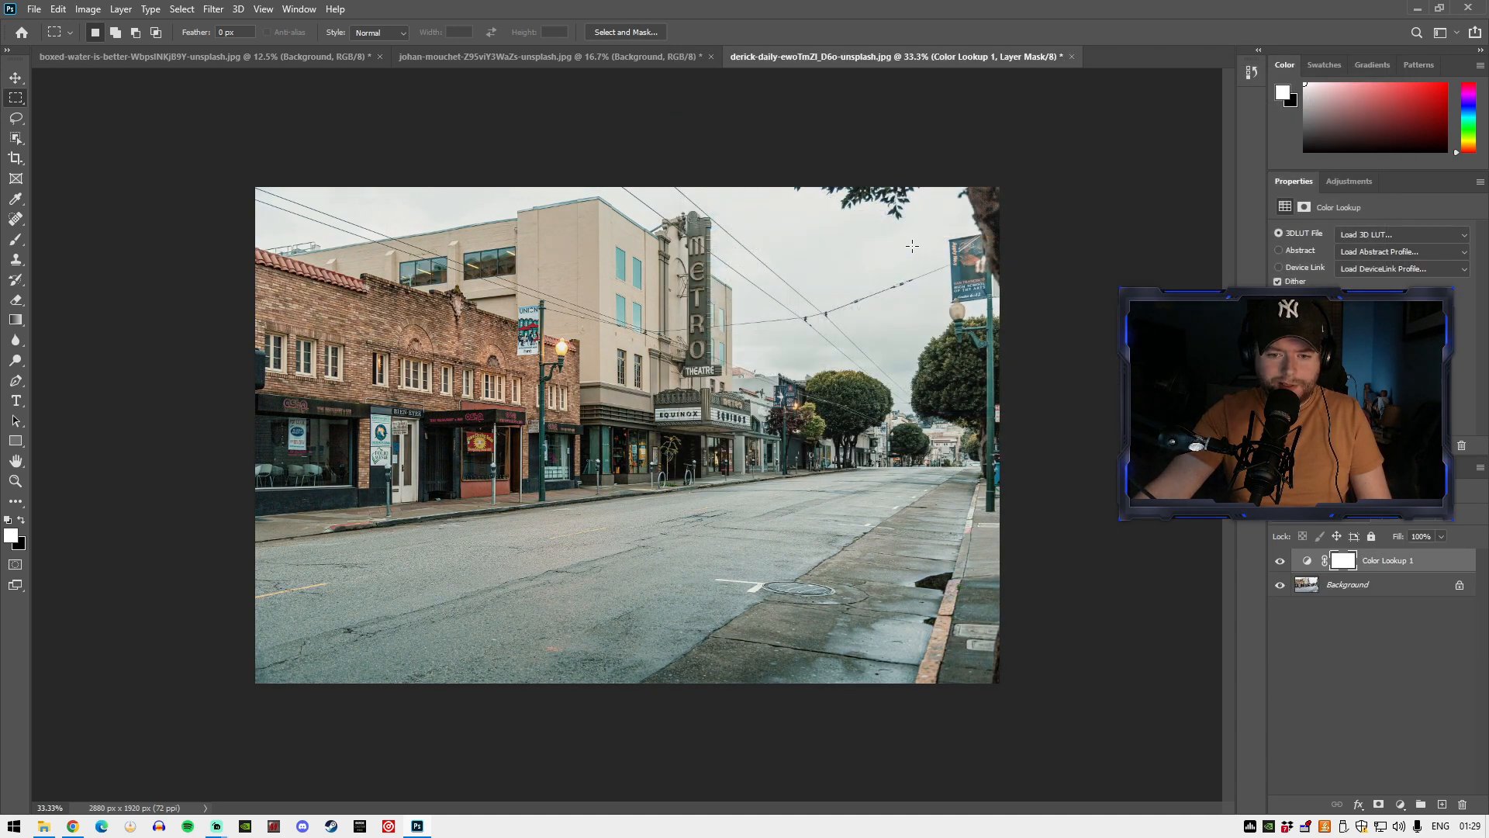
- Load Street Vibe _ 07.cube into the Color Lookup layer and make the Background layer active
click(1398, 231)
click(1385, 252)
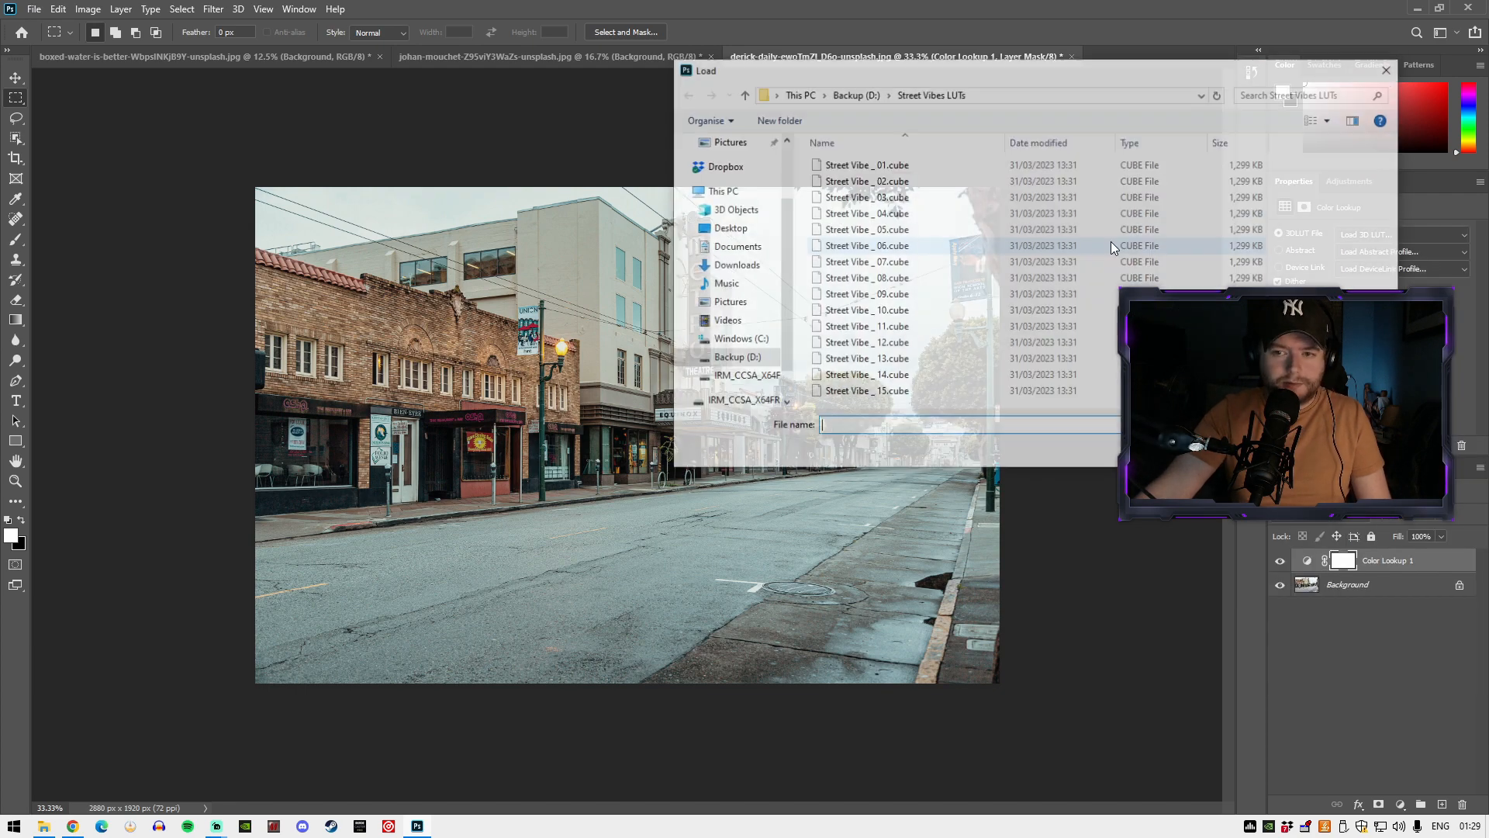
double_click(921, 263)
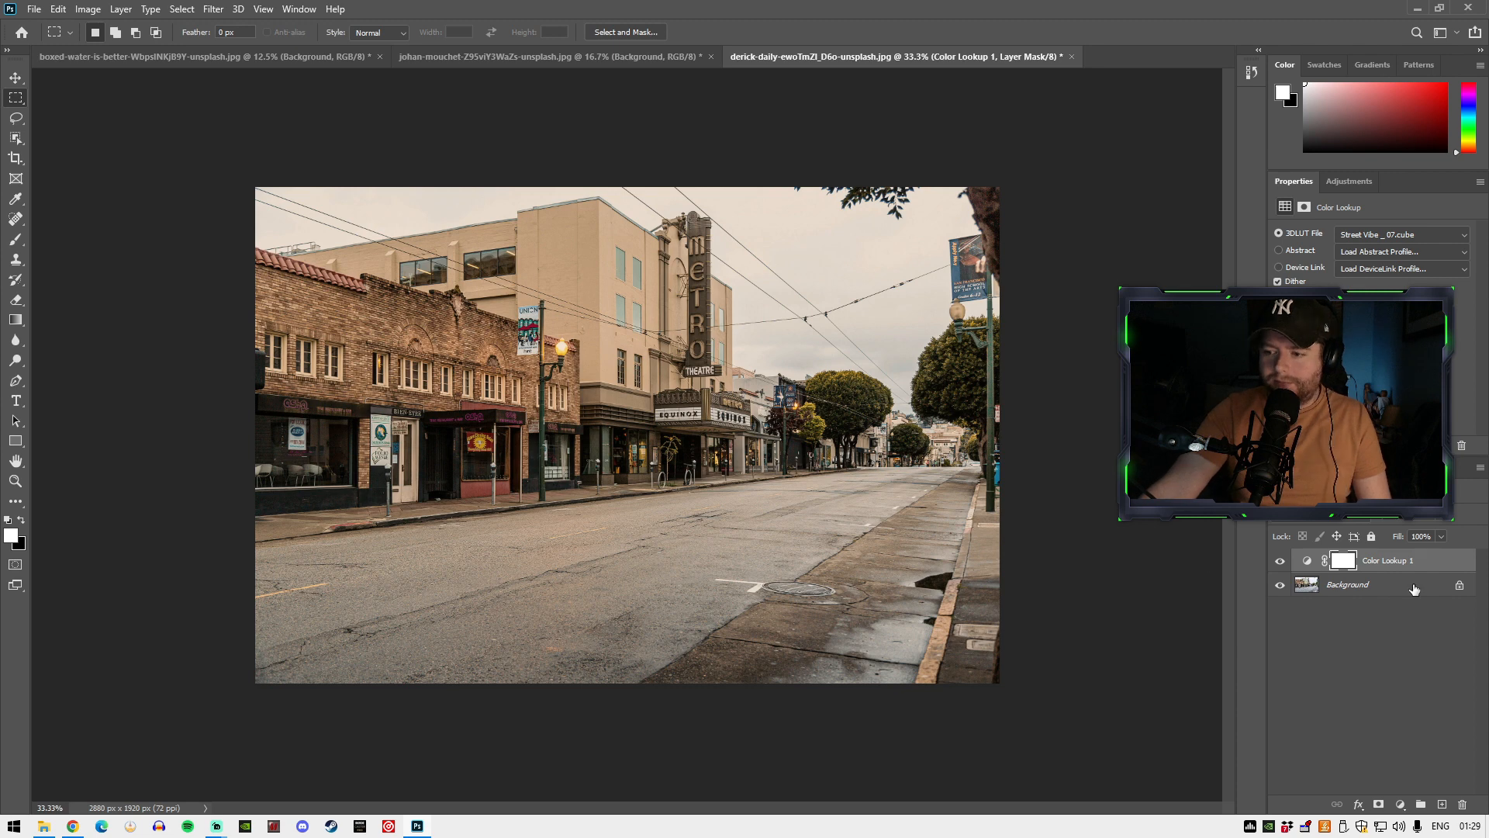
key(alt+bracketleft)
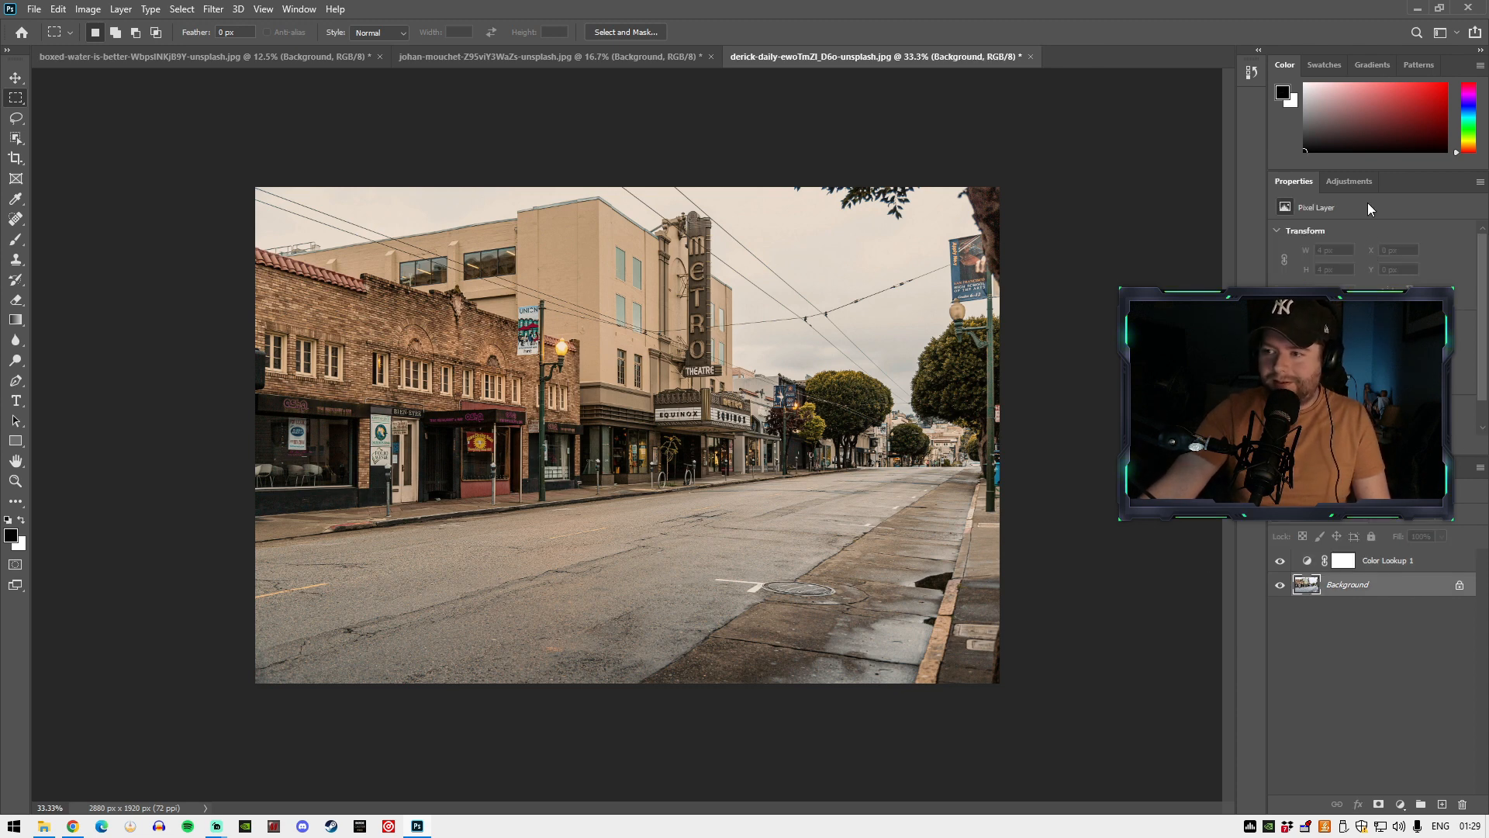
click(88, 8)
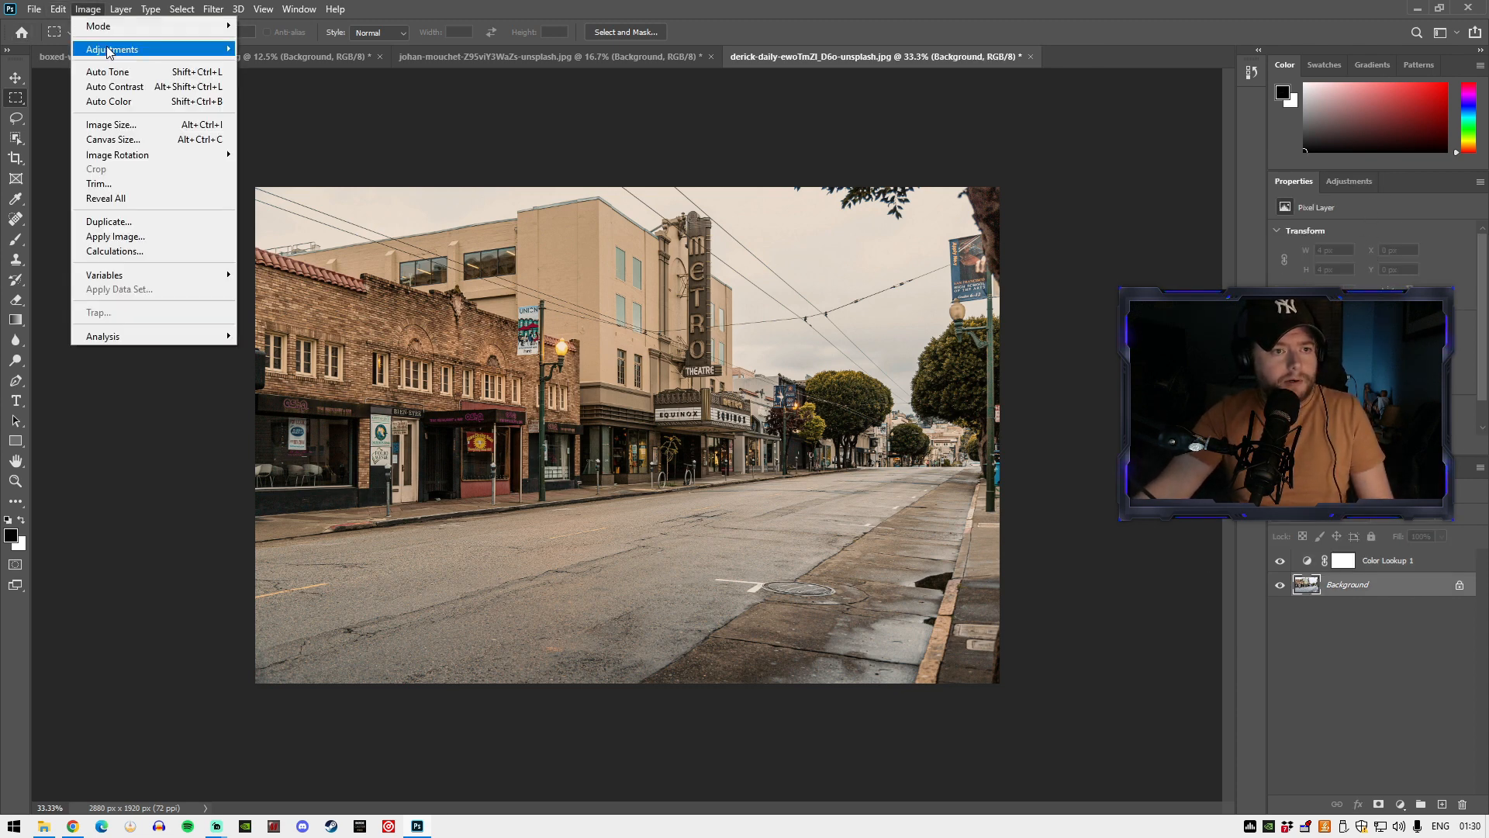
mouse_move(113, 49)
click(267, 93)
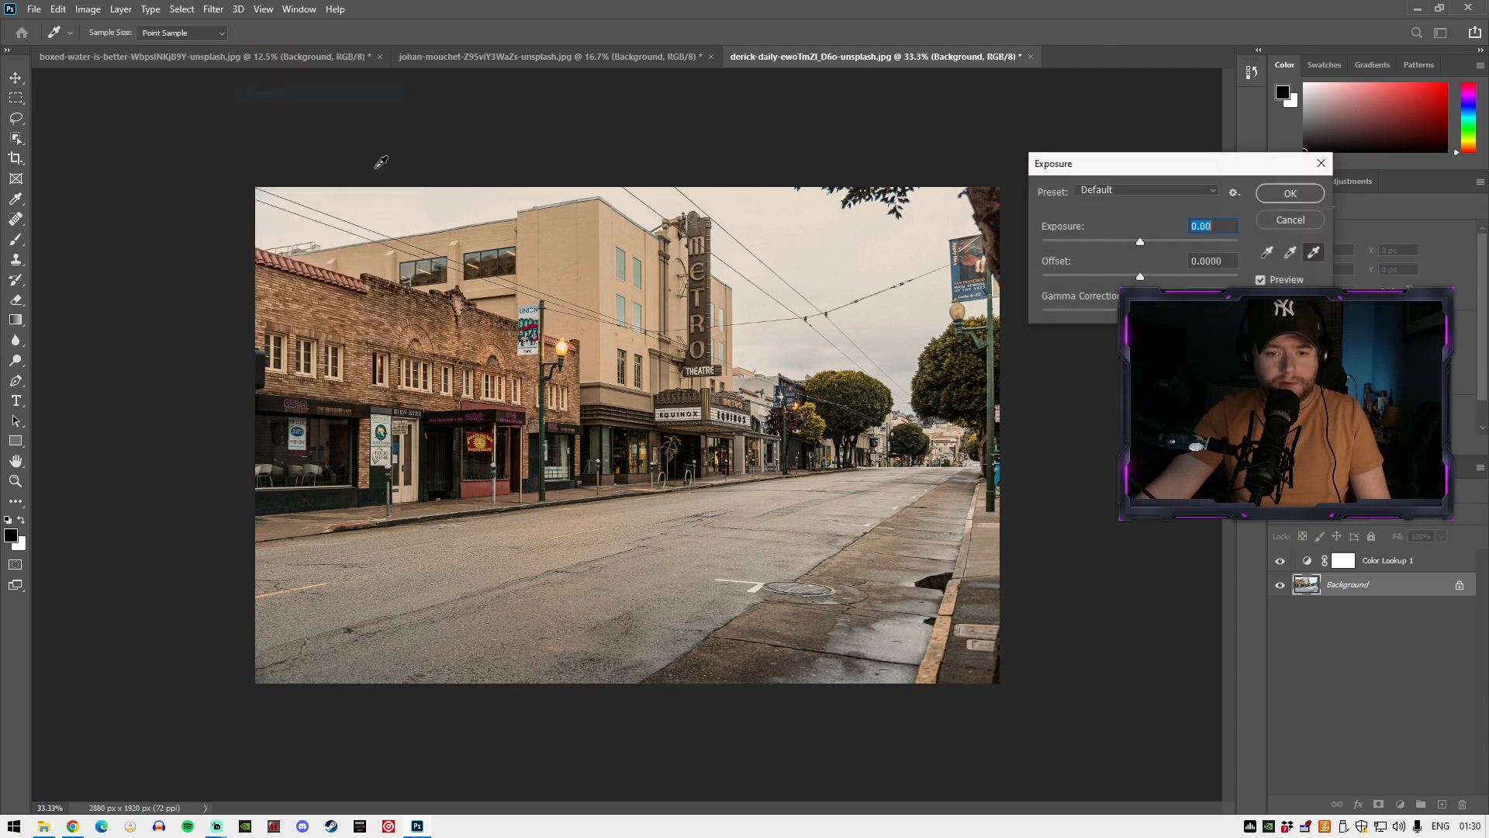
text(0)
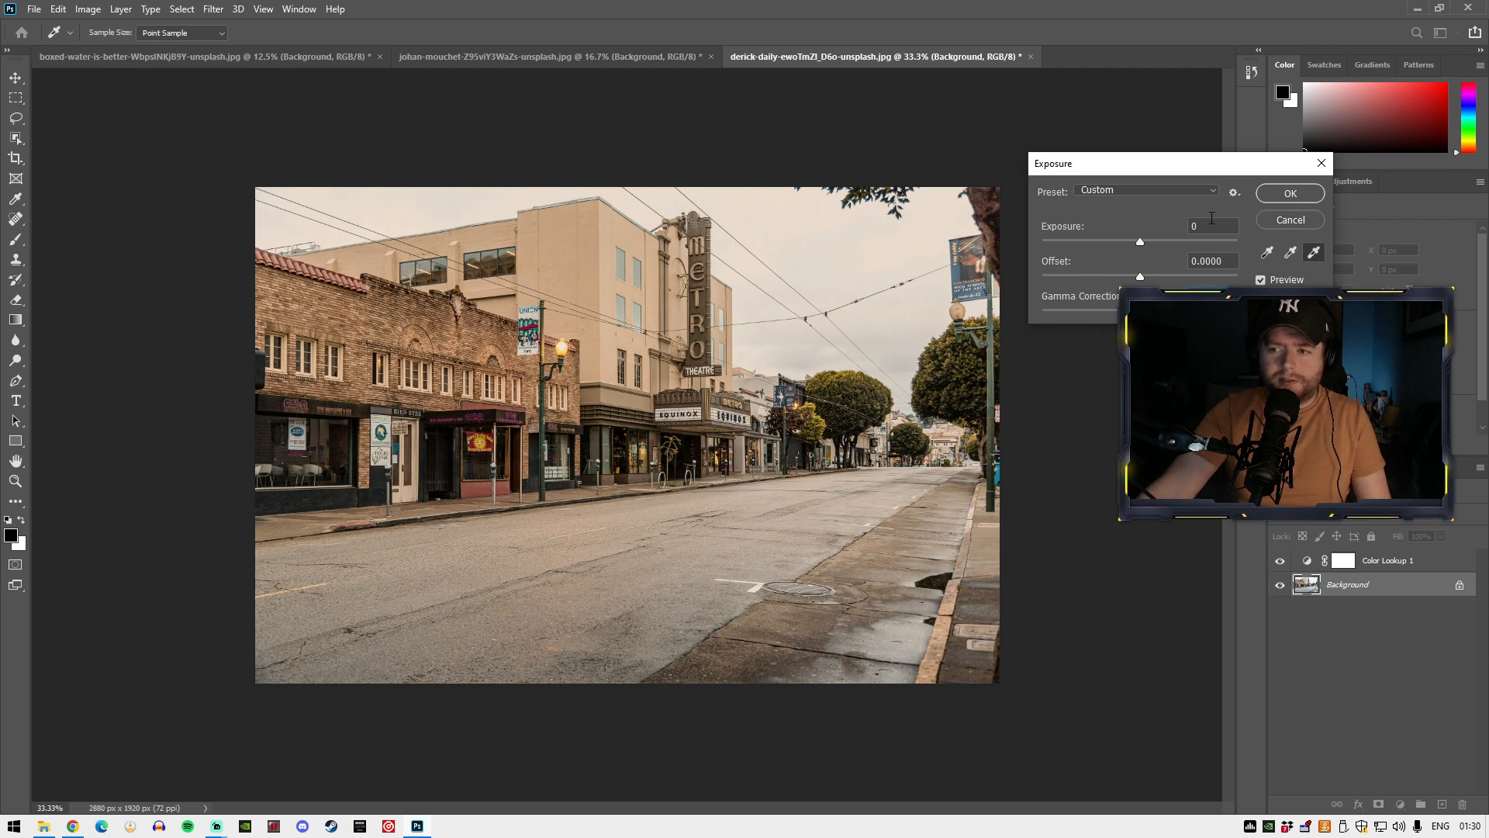
key(Escape)
key(m)
- Compare the Metro Theatre photo with and without the Street Vibe _ 07.cube grade, including up close
click(1281, 561)
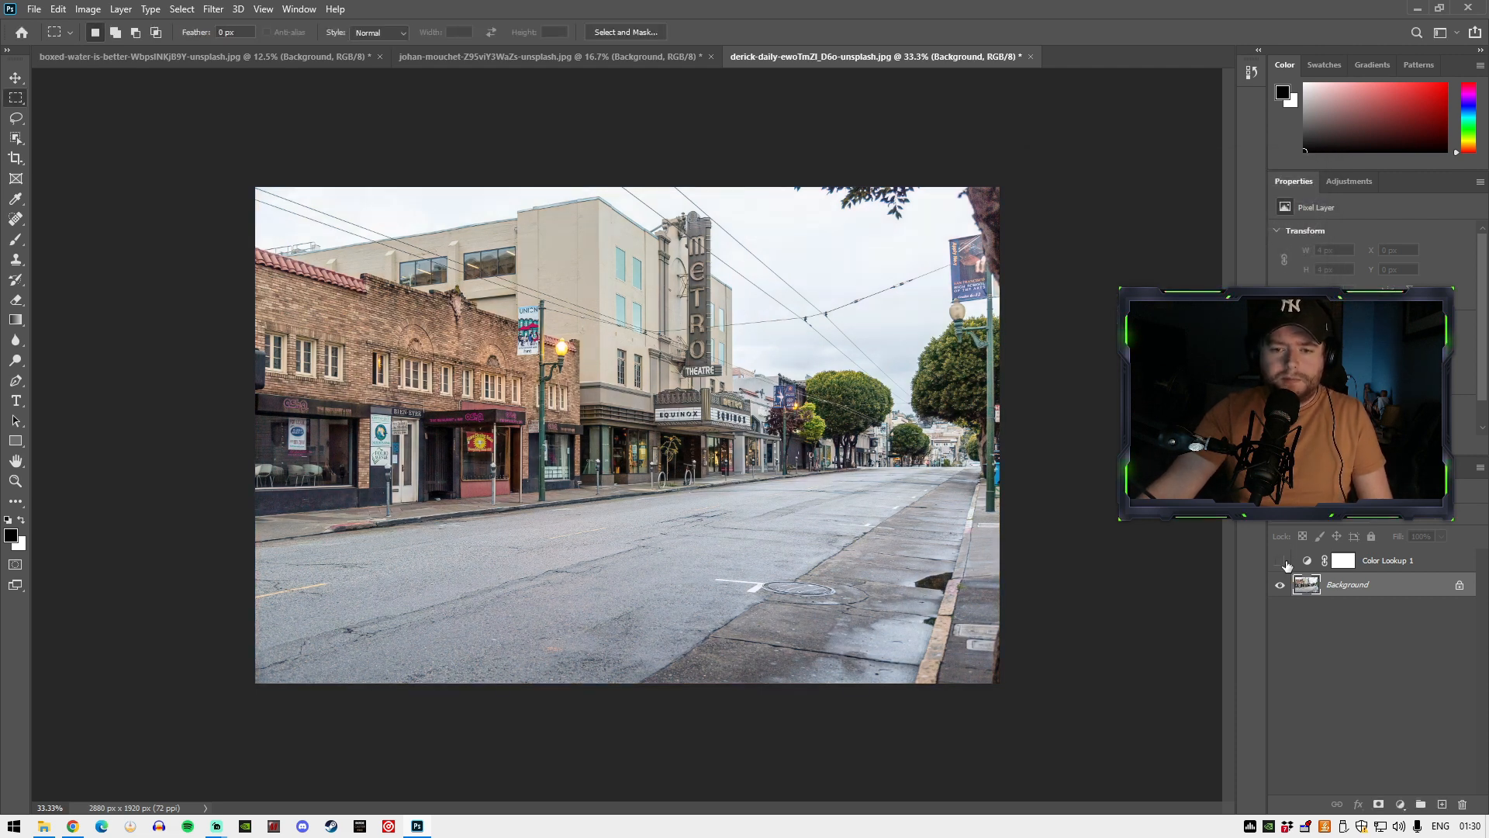
click(1282, 561)
click(1282, 562)
click(1281, 561)
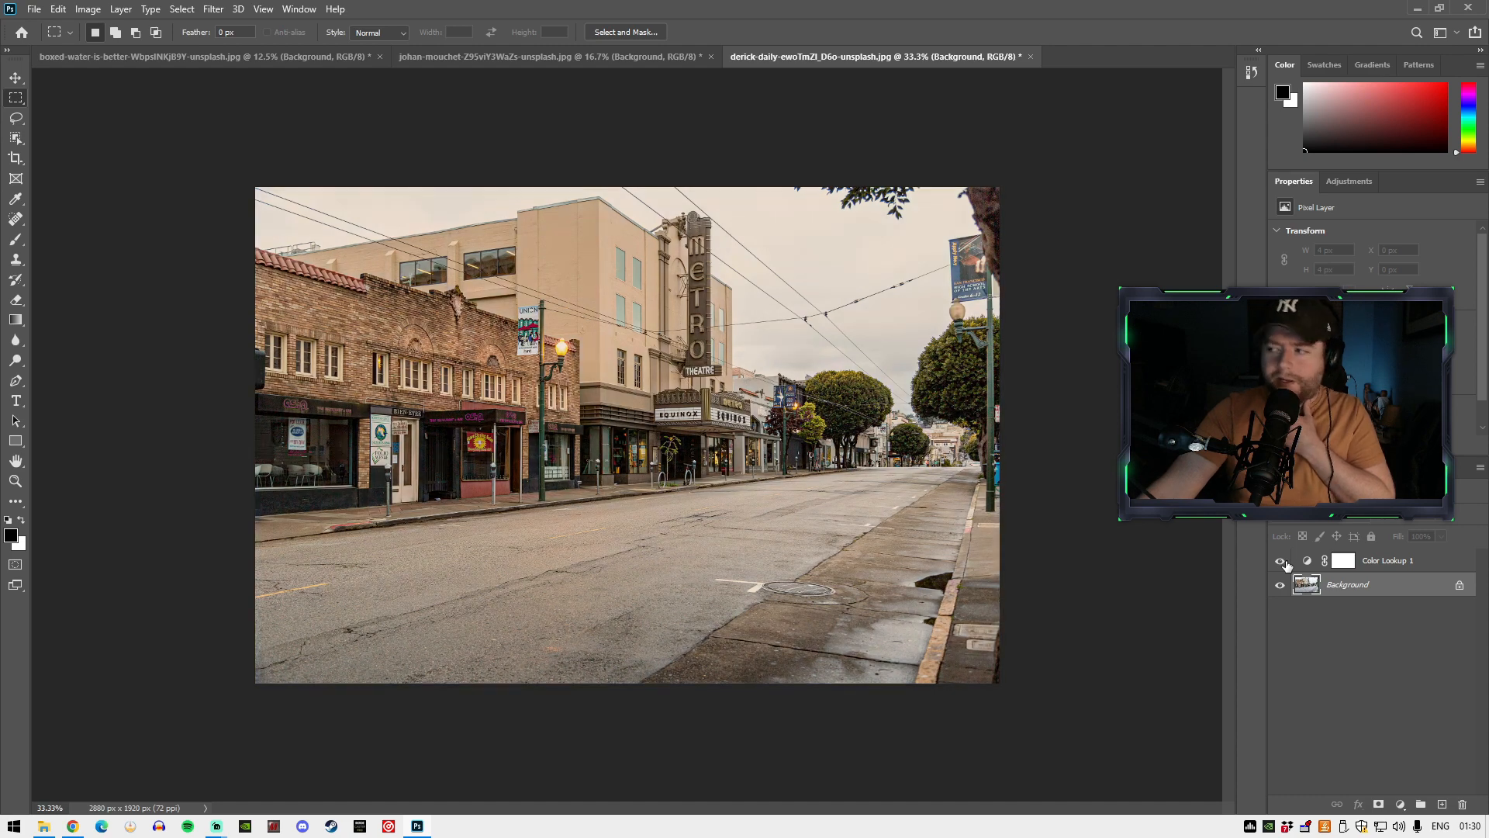
key(ctrl+plus)
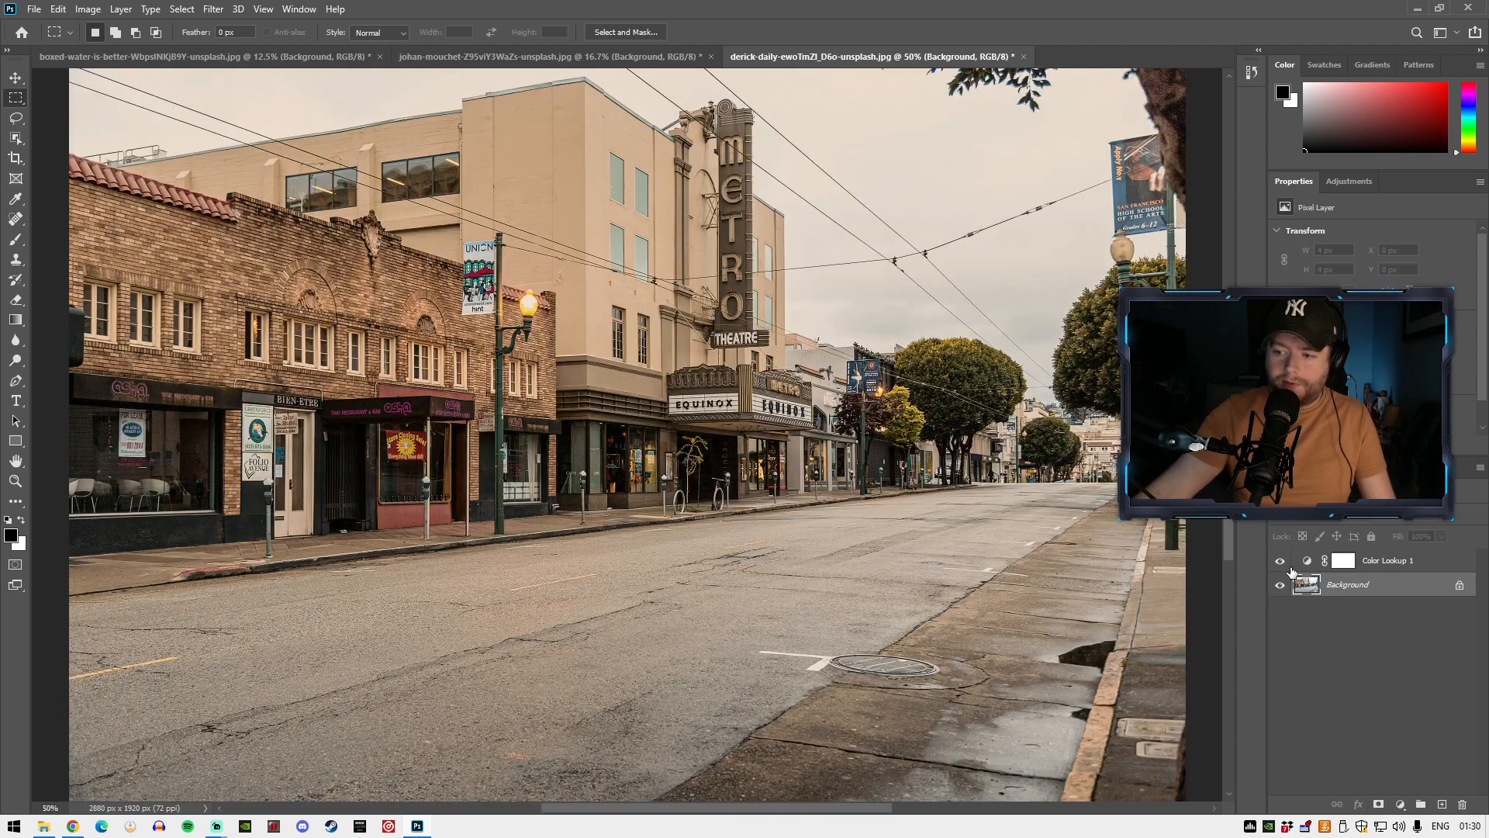
click(1281, 560)
click(1281, 561)
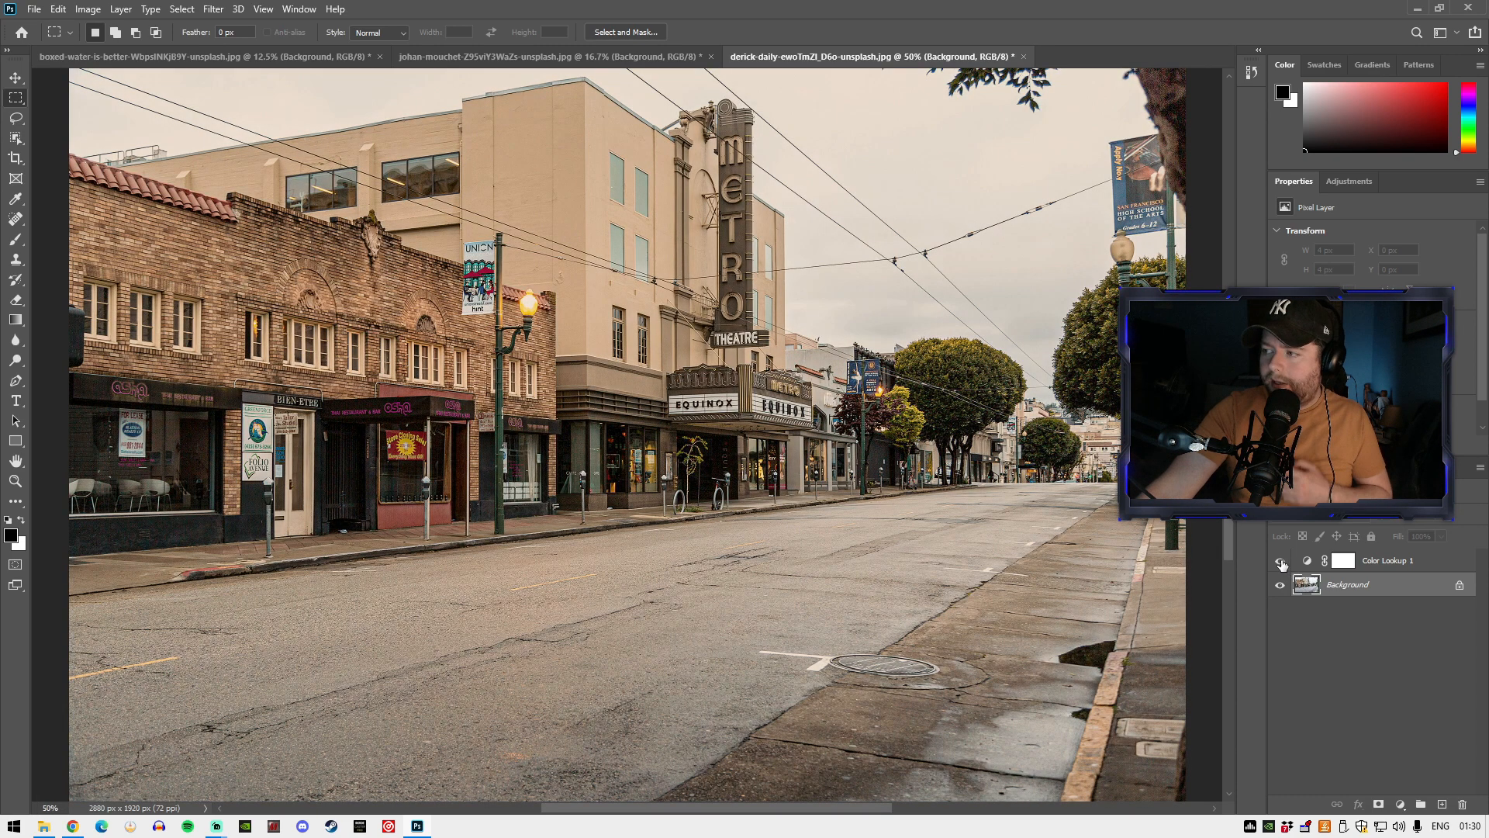
key(ctrl+minus)
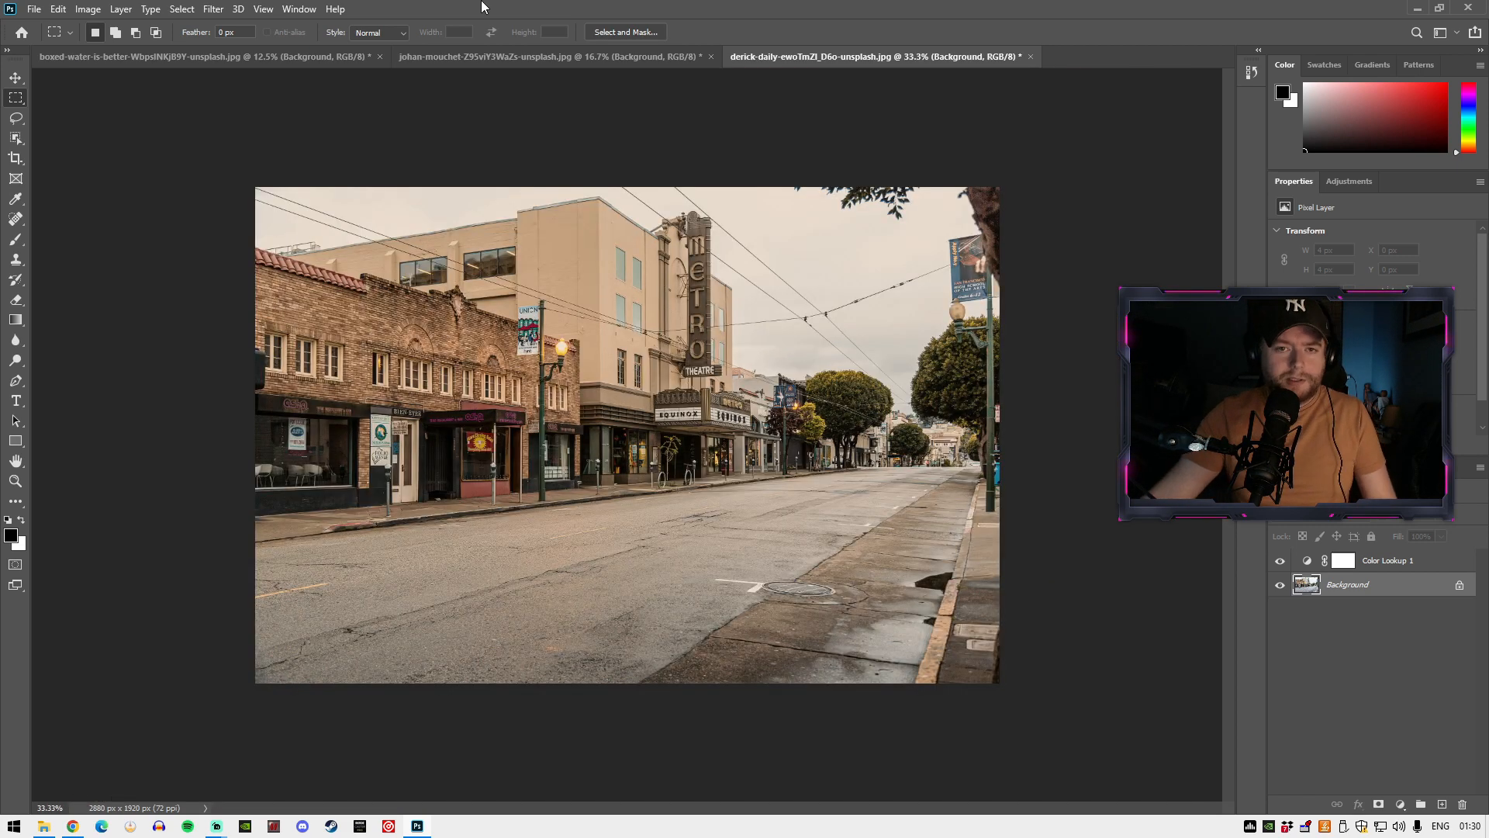
- Switch to the café street photo and load Street Vibe _ 07.cube into its Color Lookup layer
click(494, 56)
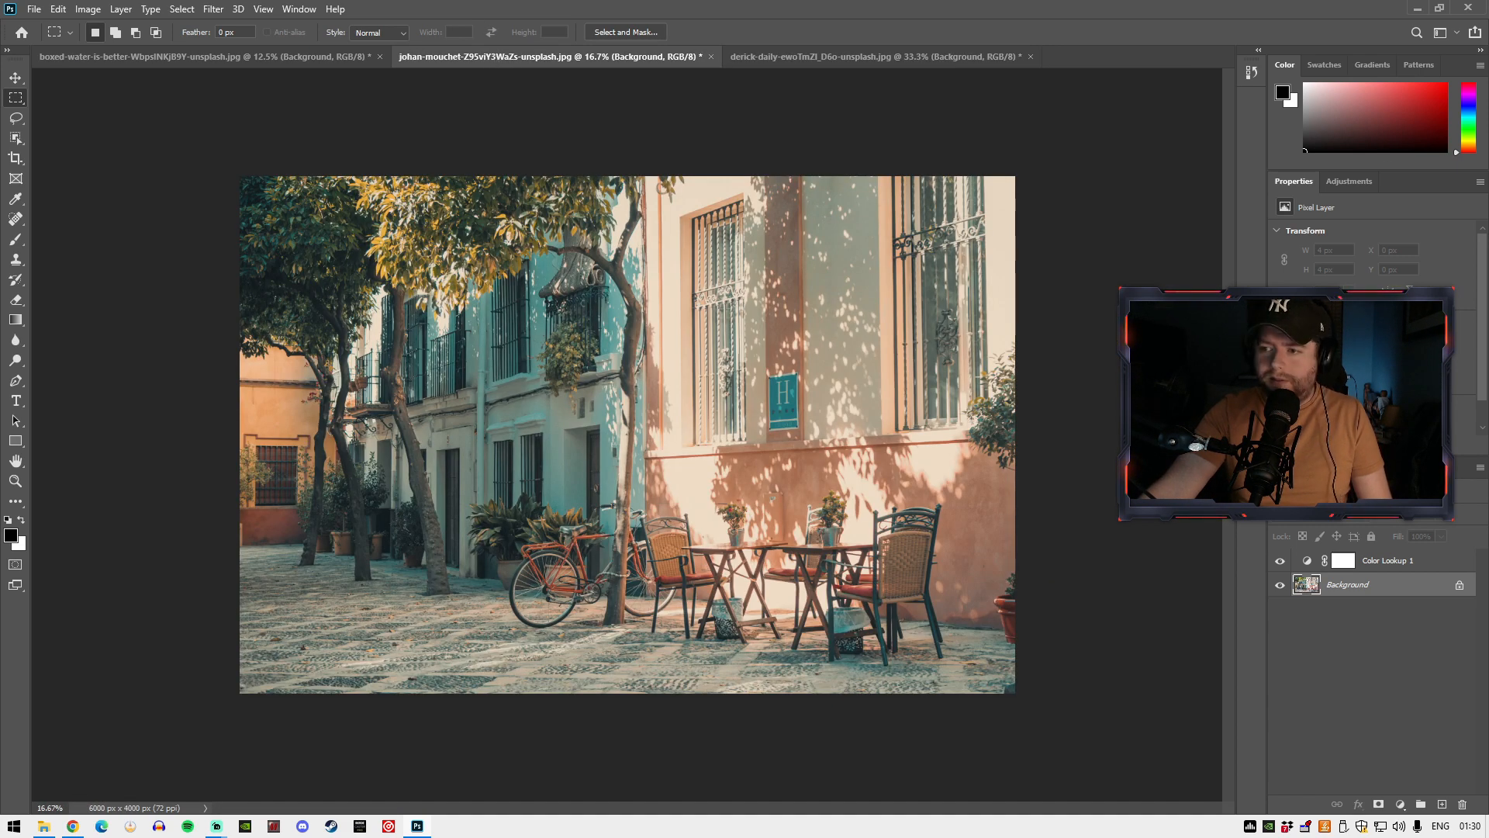
click(1413, 560)
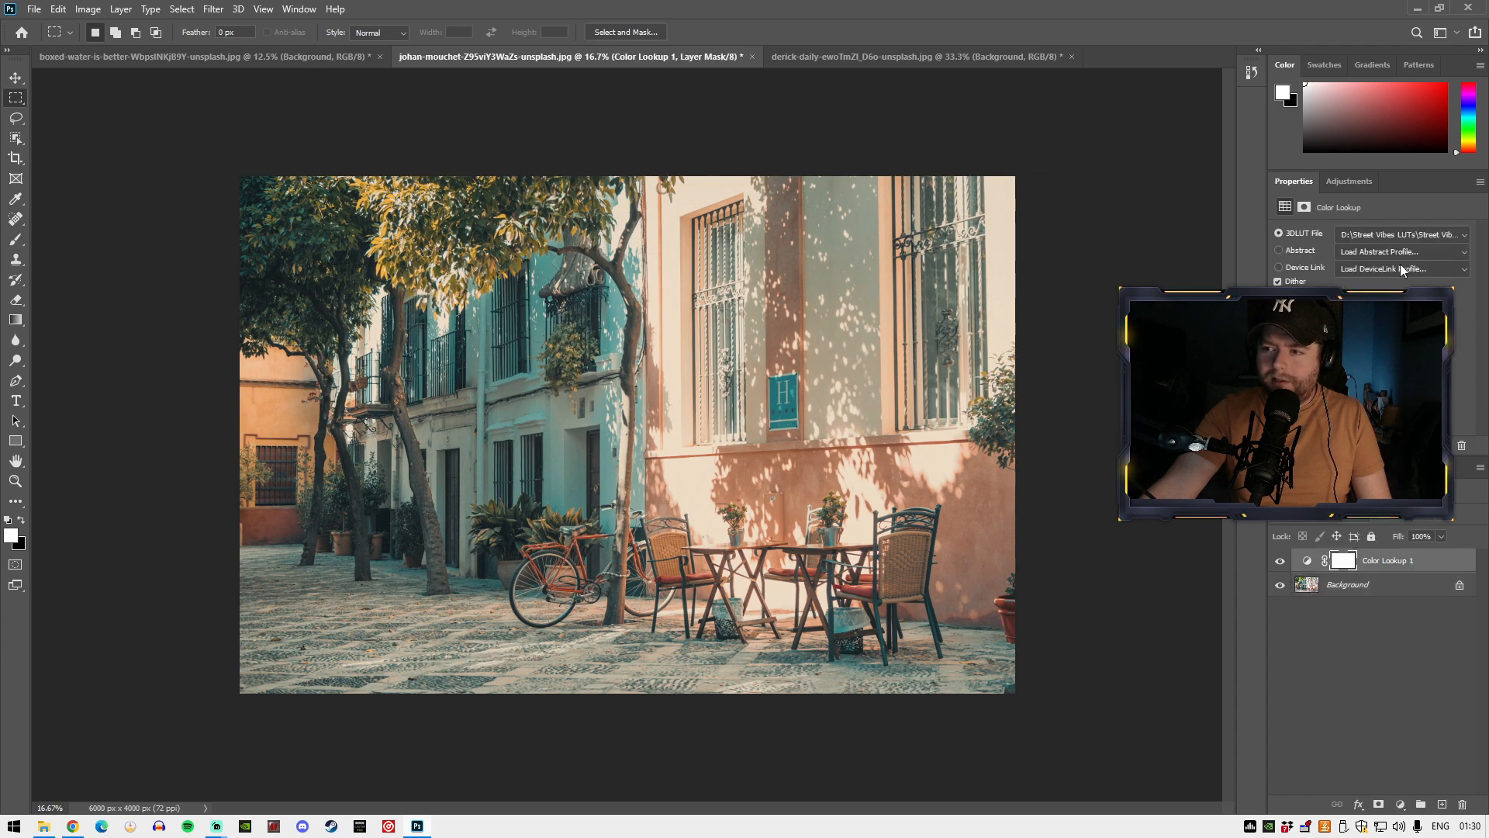
click(1400, 234)
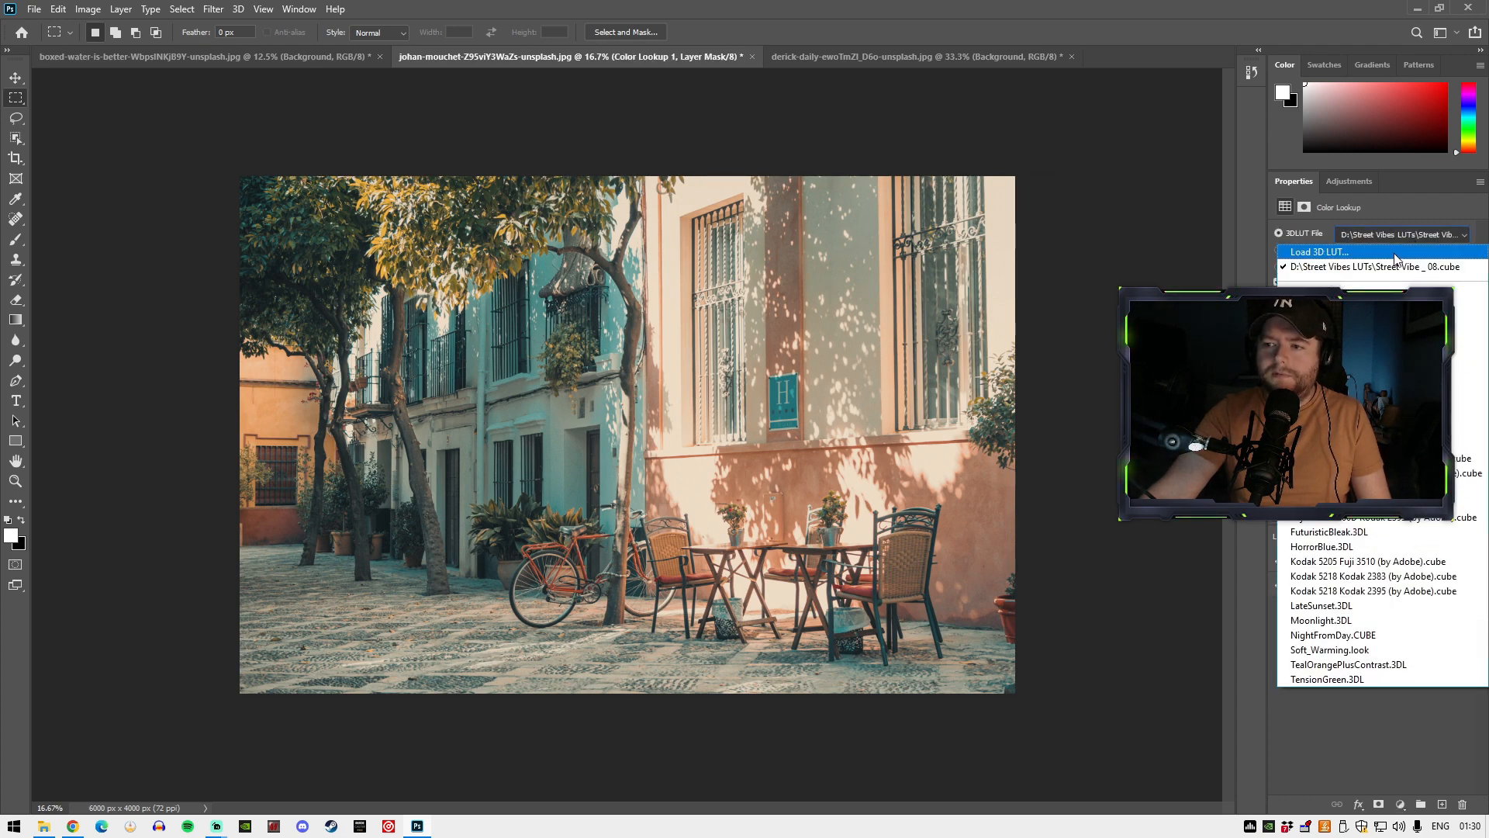
click(1396, 254)
double_click(928, 263)
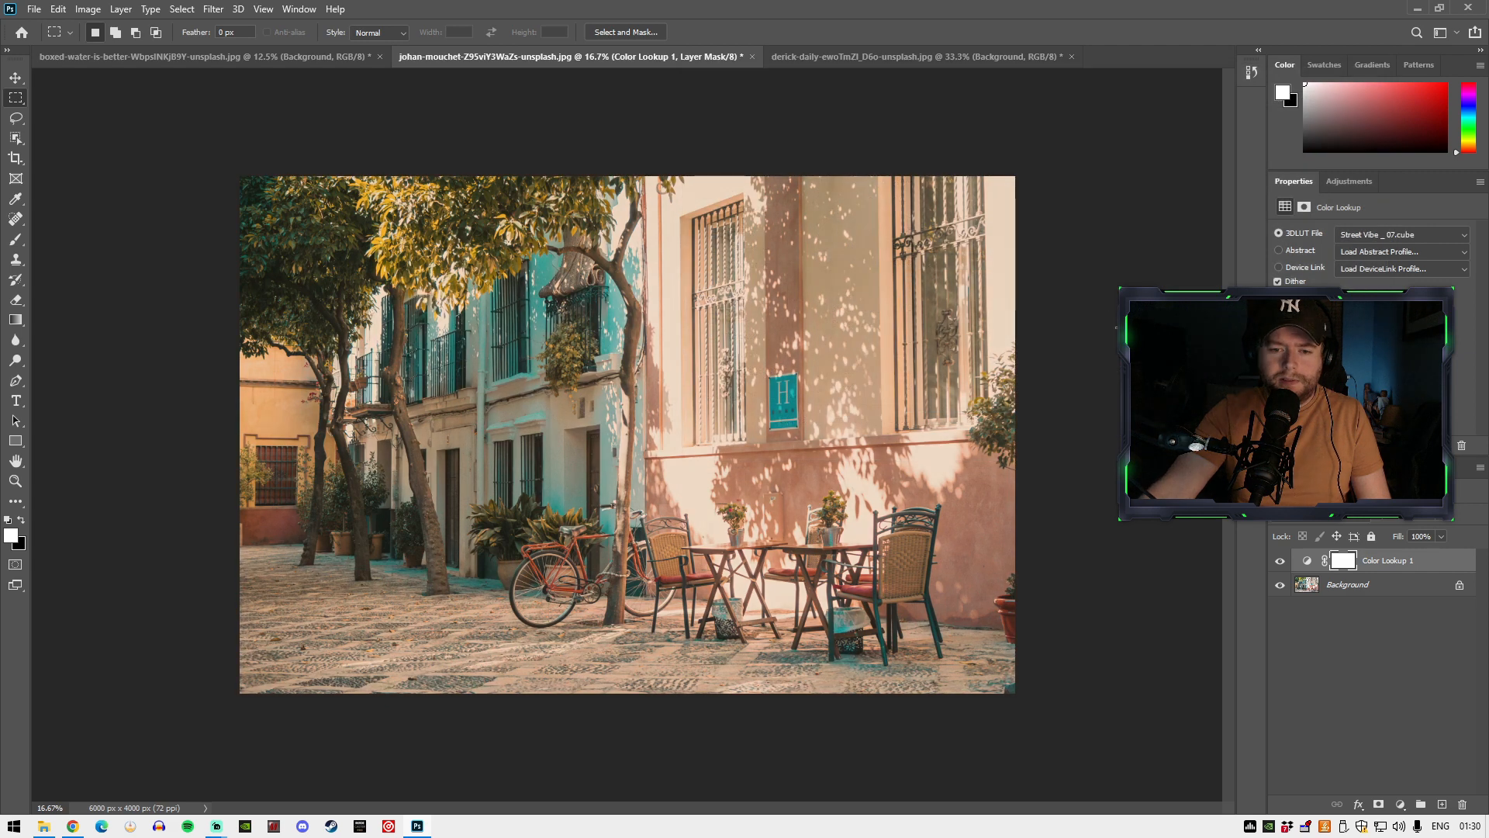
click(1407, 562)
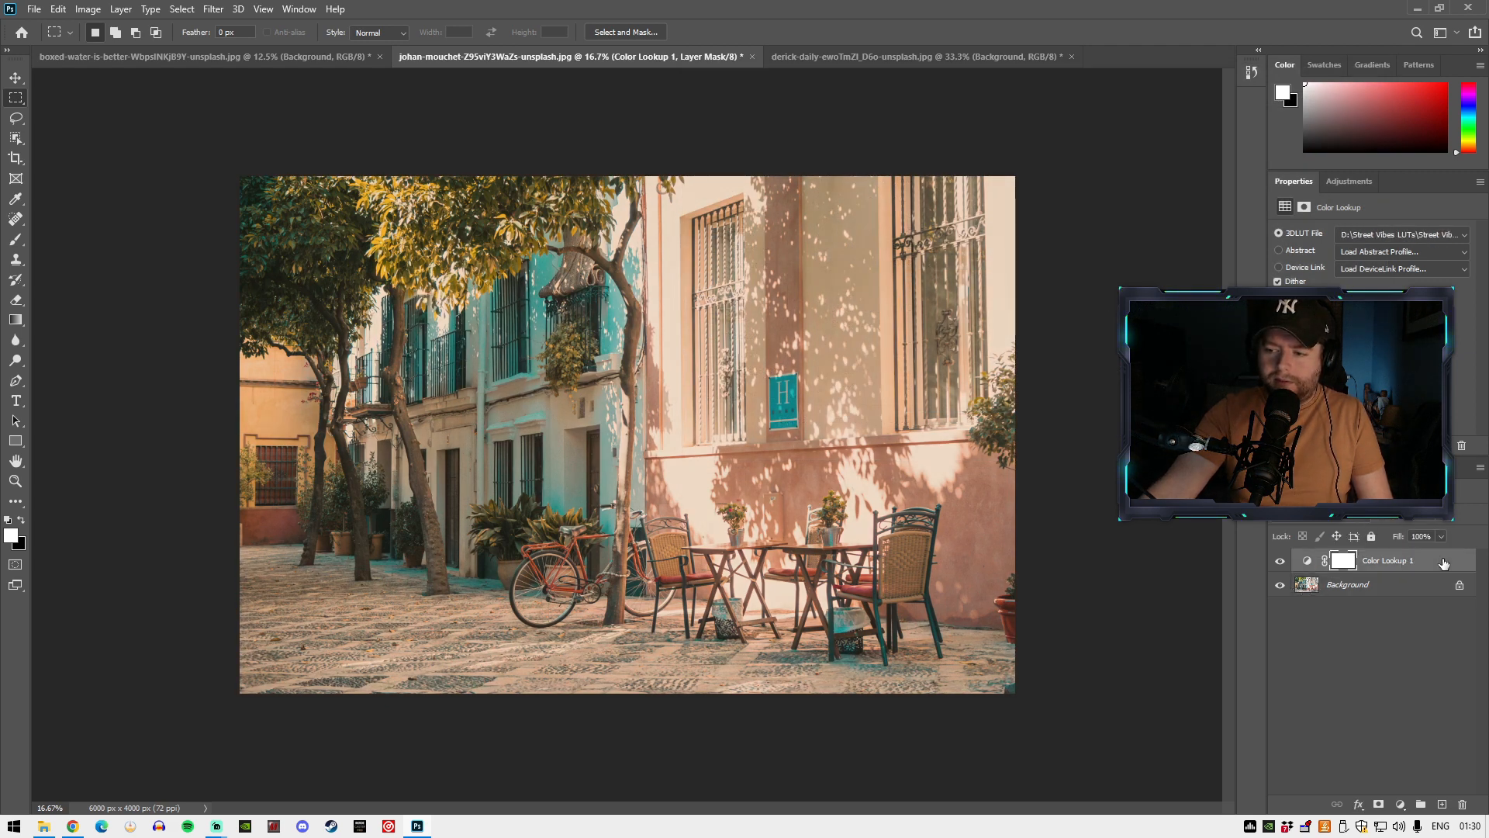
- Switch to the family photo and load Street Vibe _ 07.cube into its Color Lookup layer
click(333, 56)
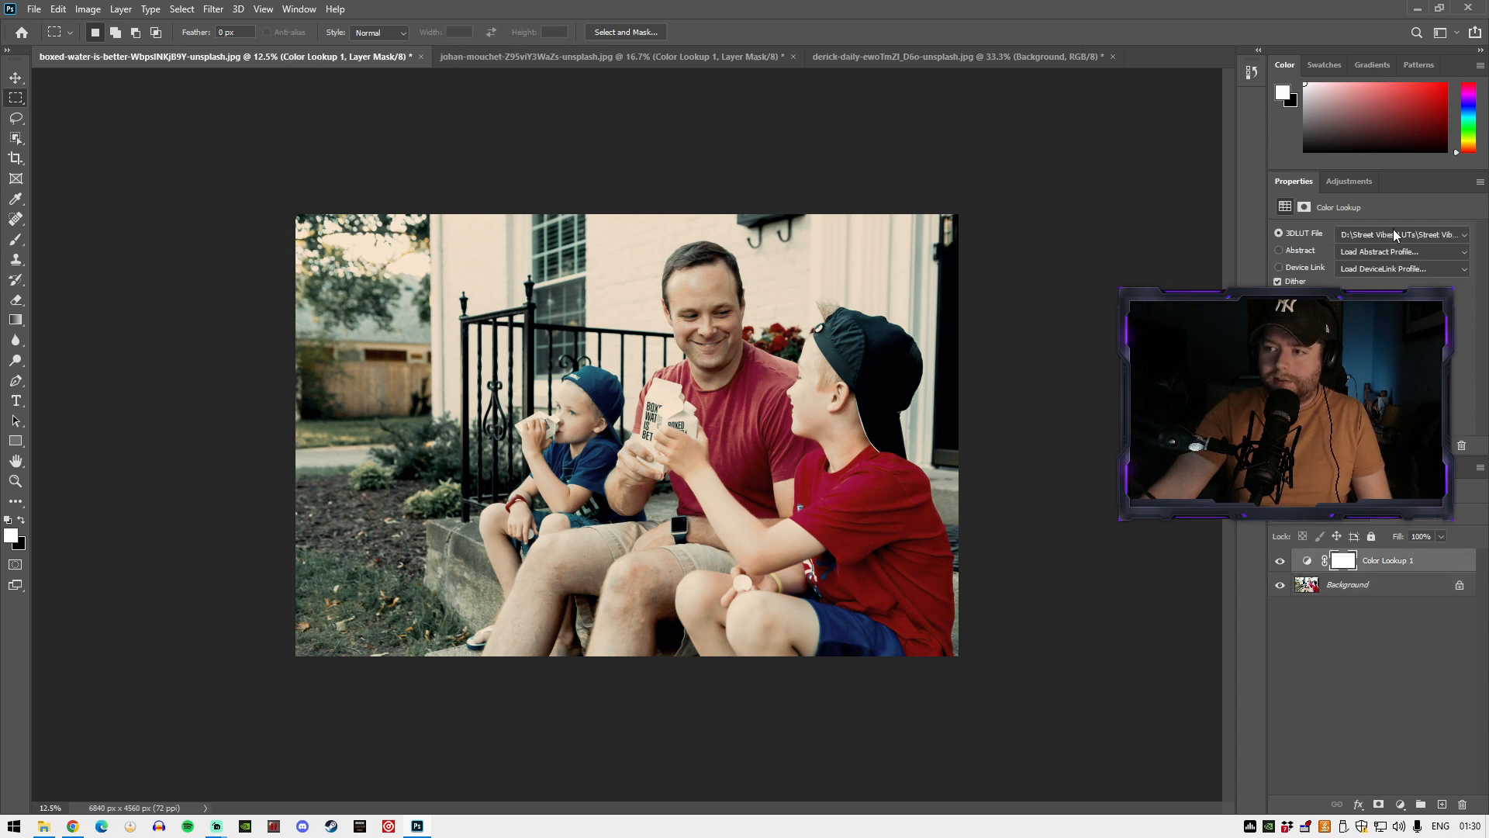
click(1395, 235)
click(1388, 246)
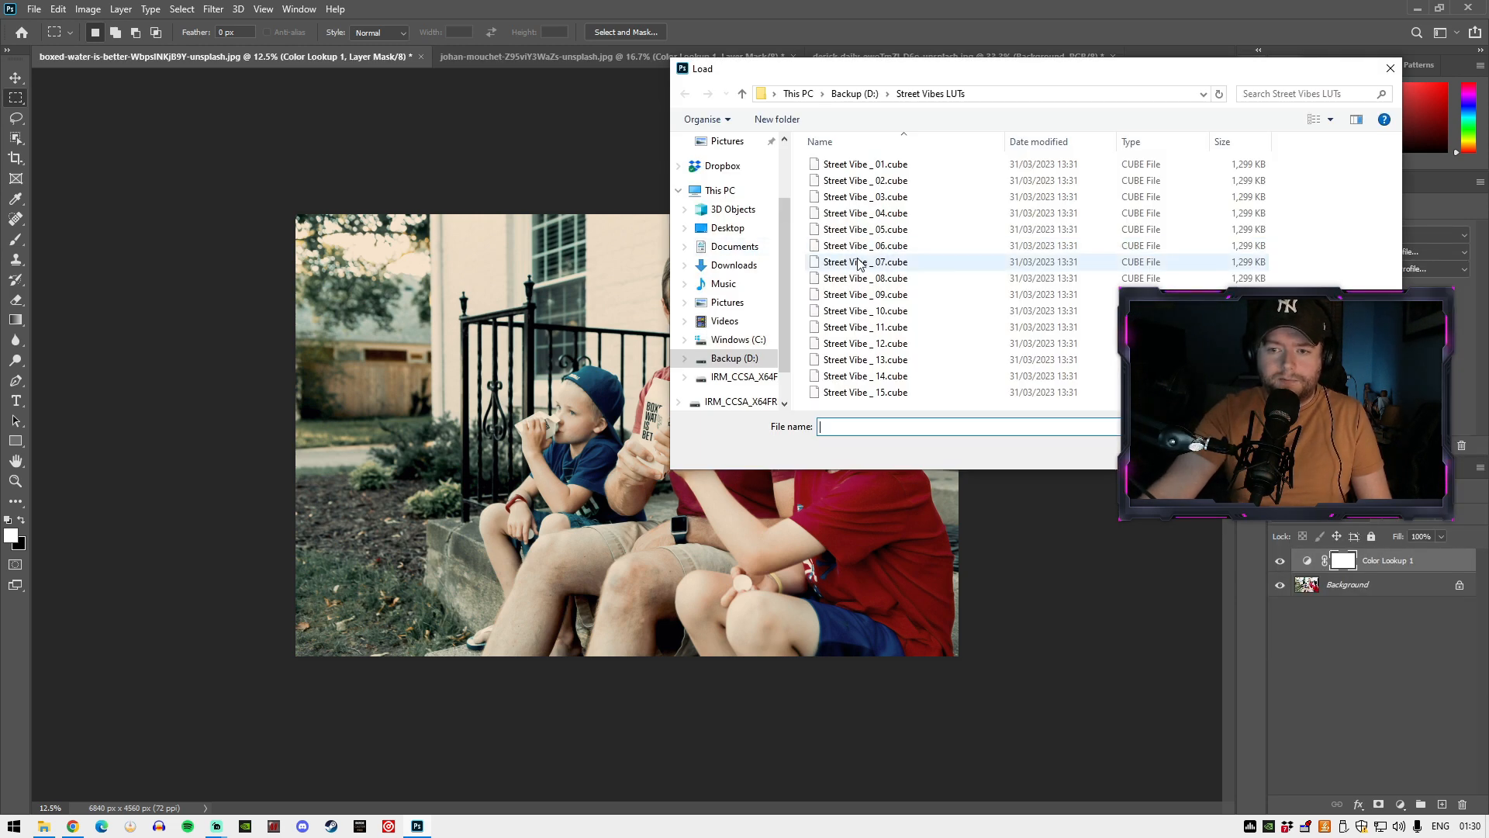
double_click(860, 264)
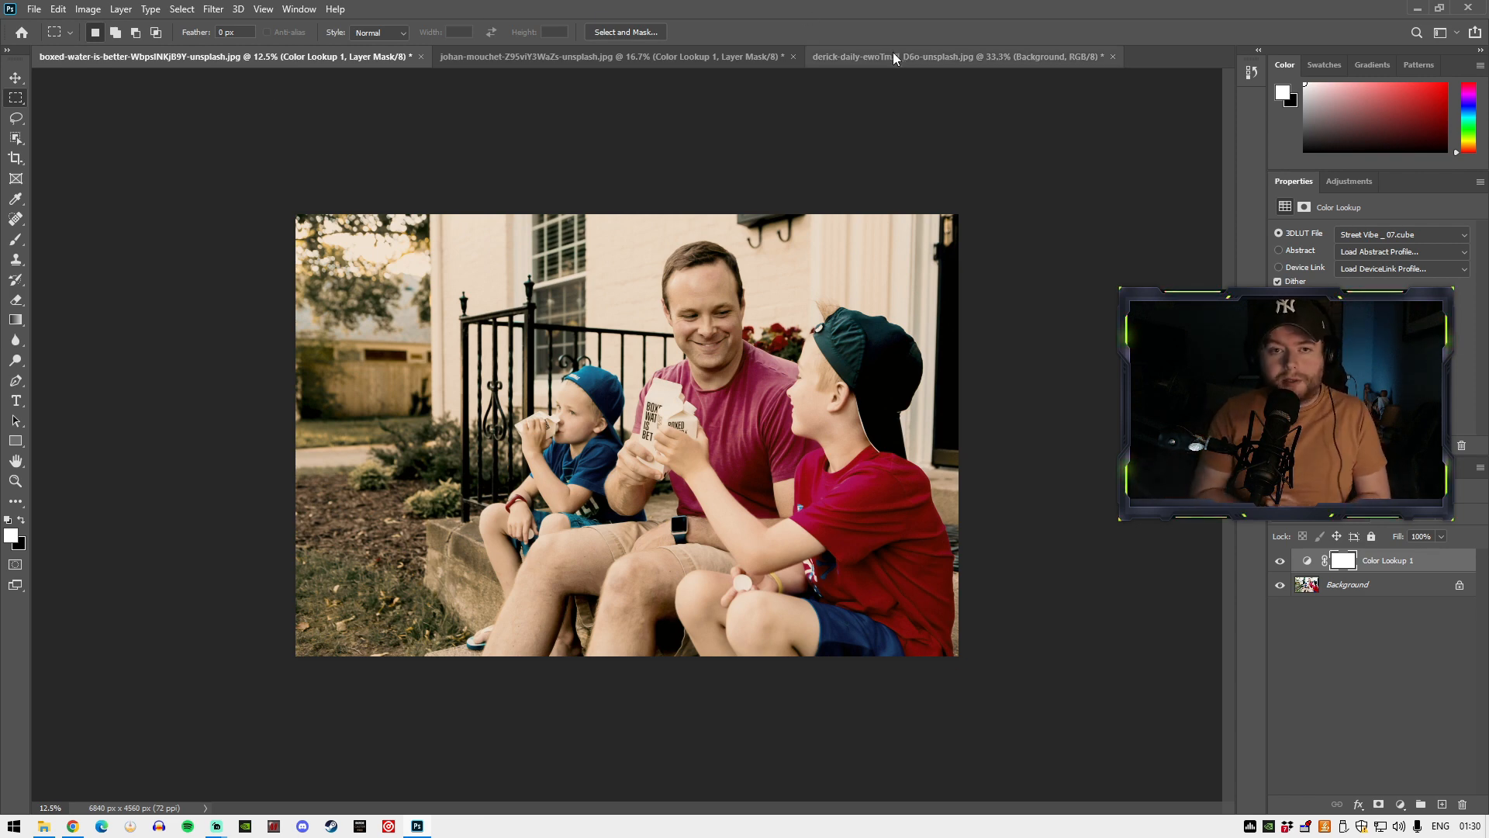
- Compare the family photo up close with its Color Lookup layer hidden and shown
key(ctrl+plus)
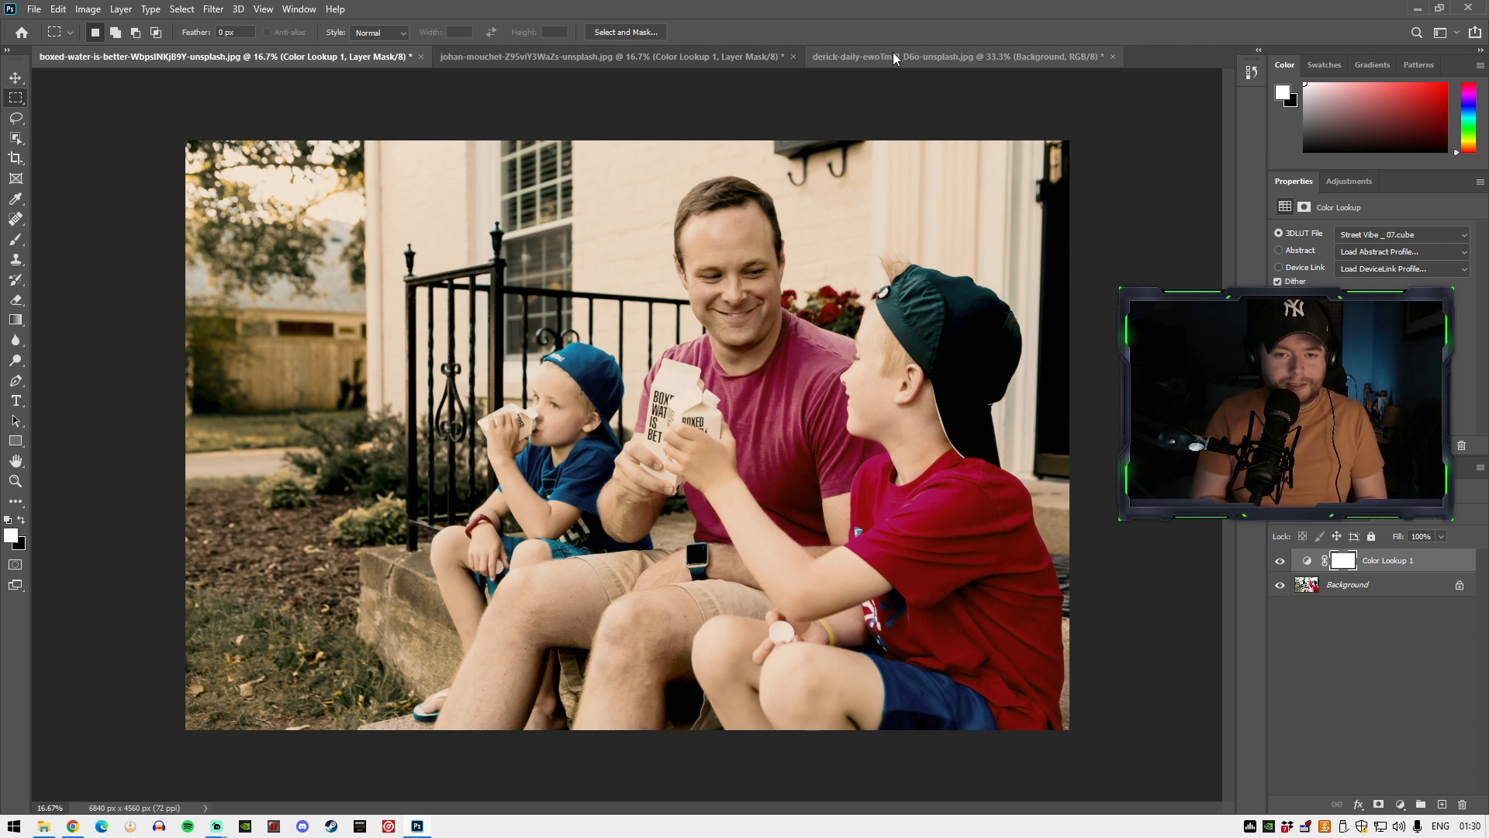
click(1279, 561)
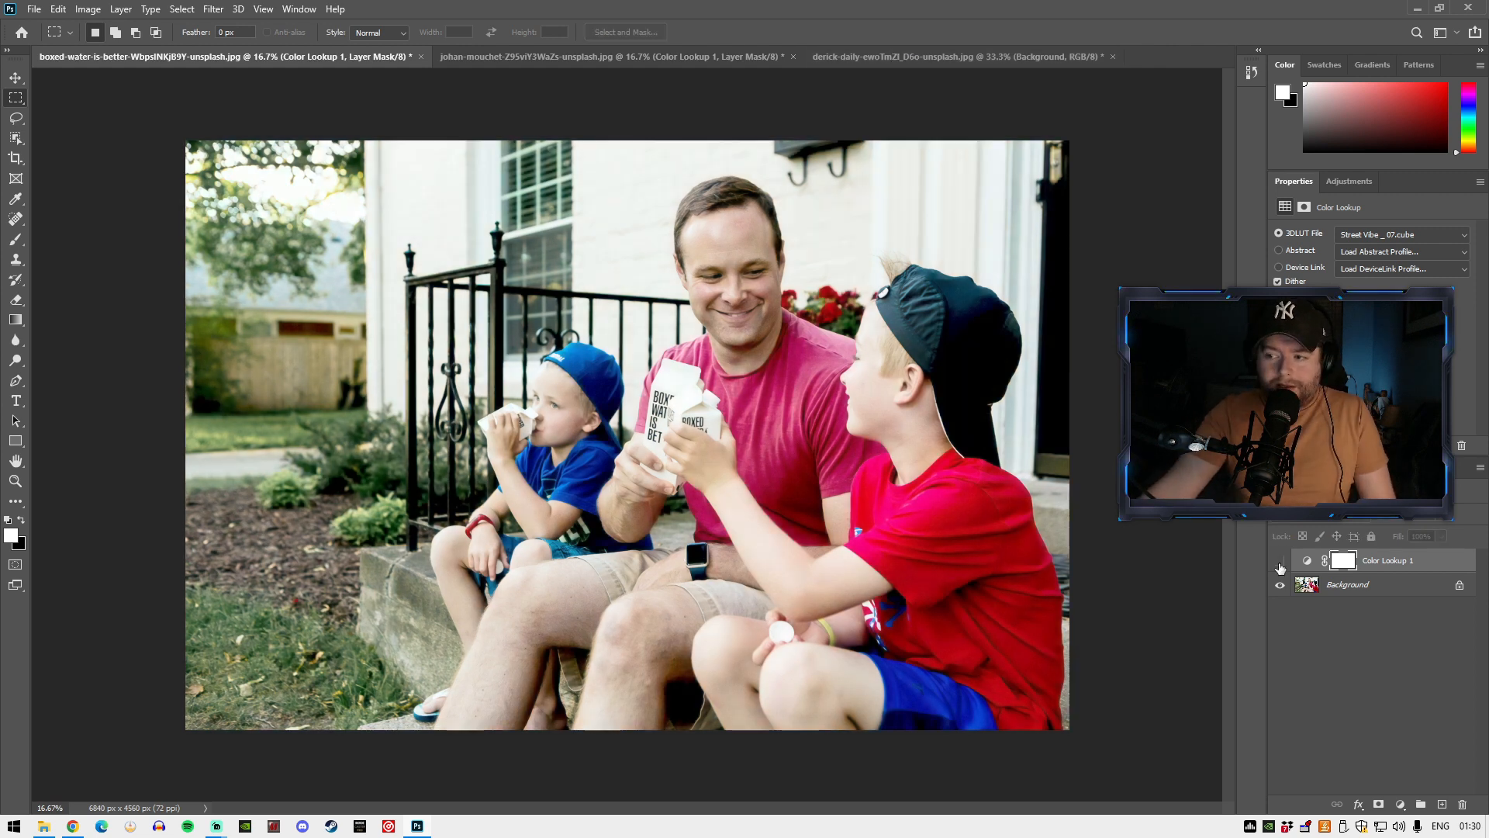
click(1280, 561)
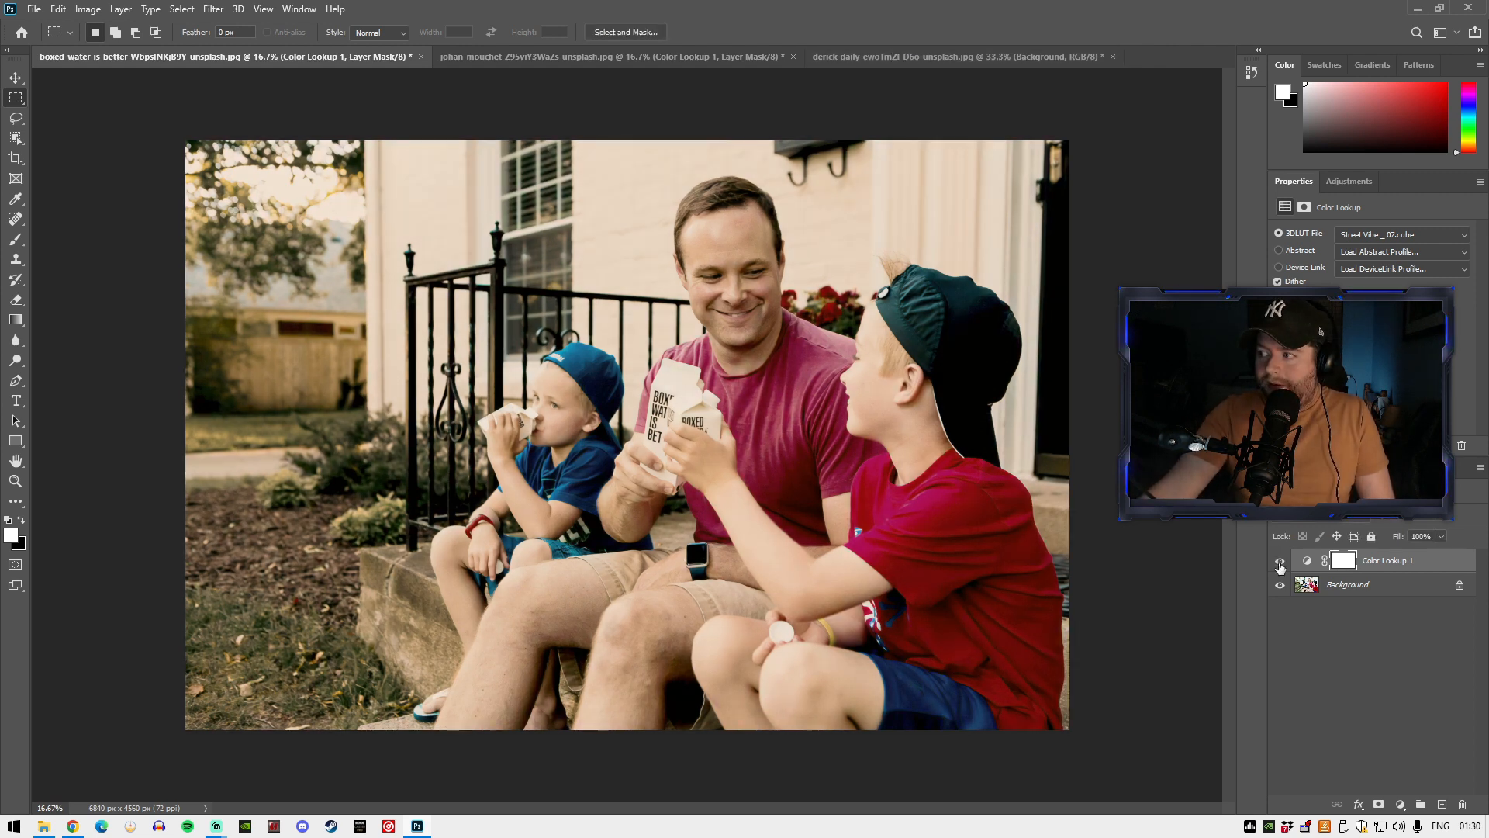
- Compare the café street photo with its Color Lookup layer hidden and shown
click(533, 58)
click(1280, 561)
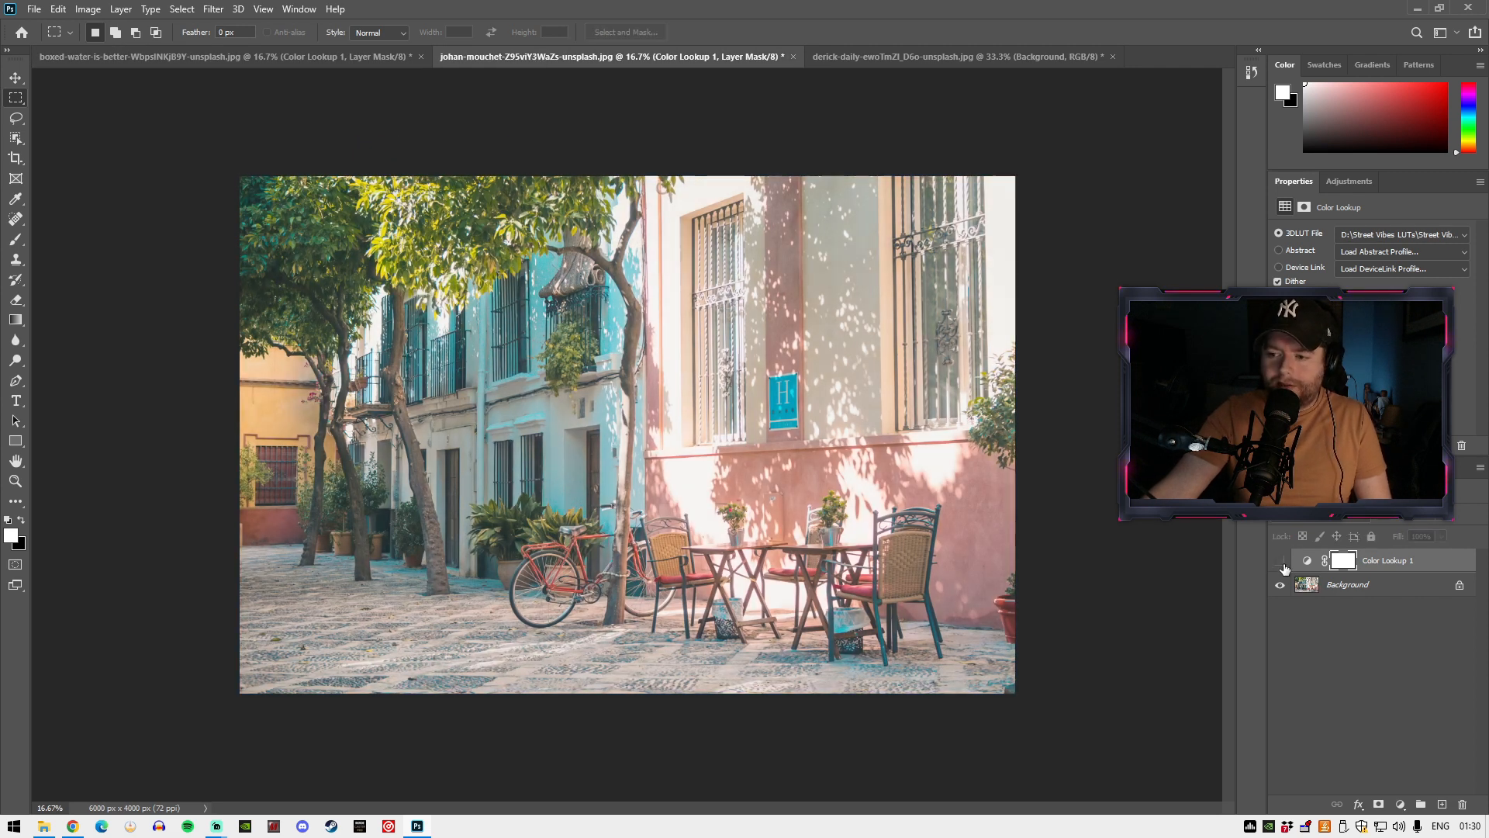
click(1281, 563)
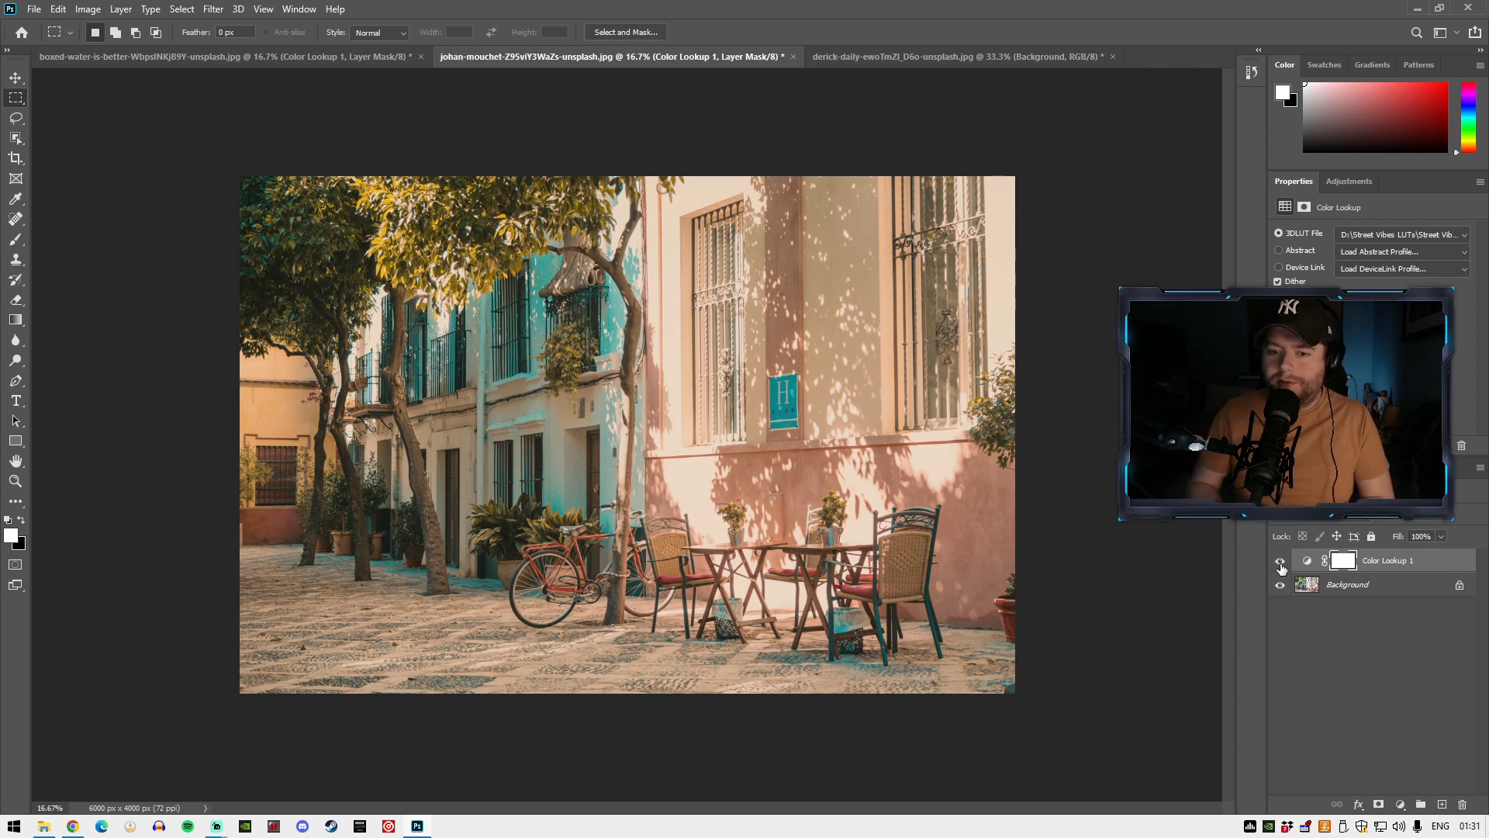
- Replace the family photo's Color Lookup layer with a new Color Lookup layer that loads Street Vibe _ 07.cube
click(388, 52)
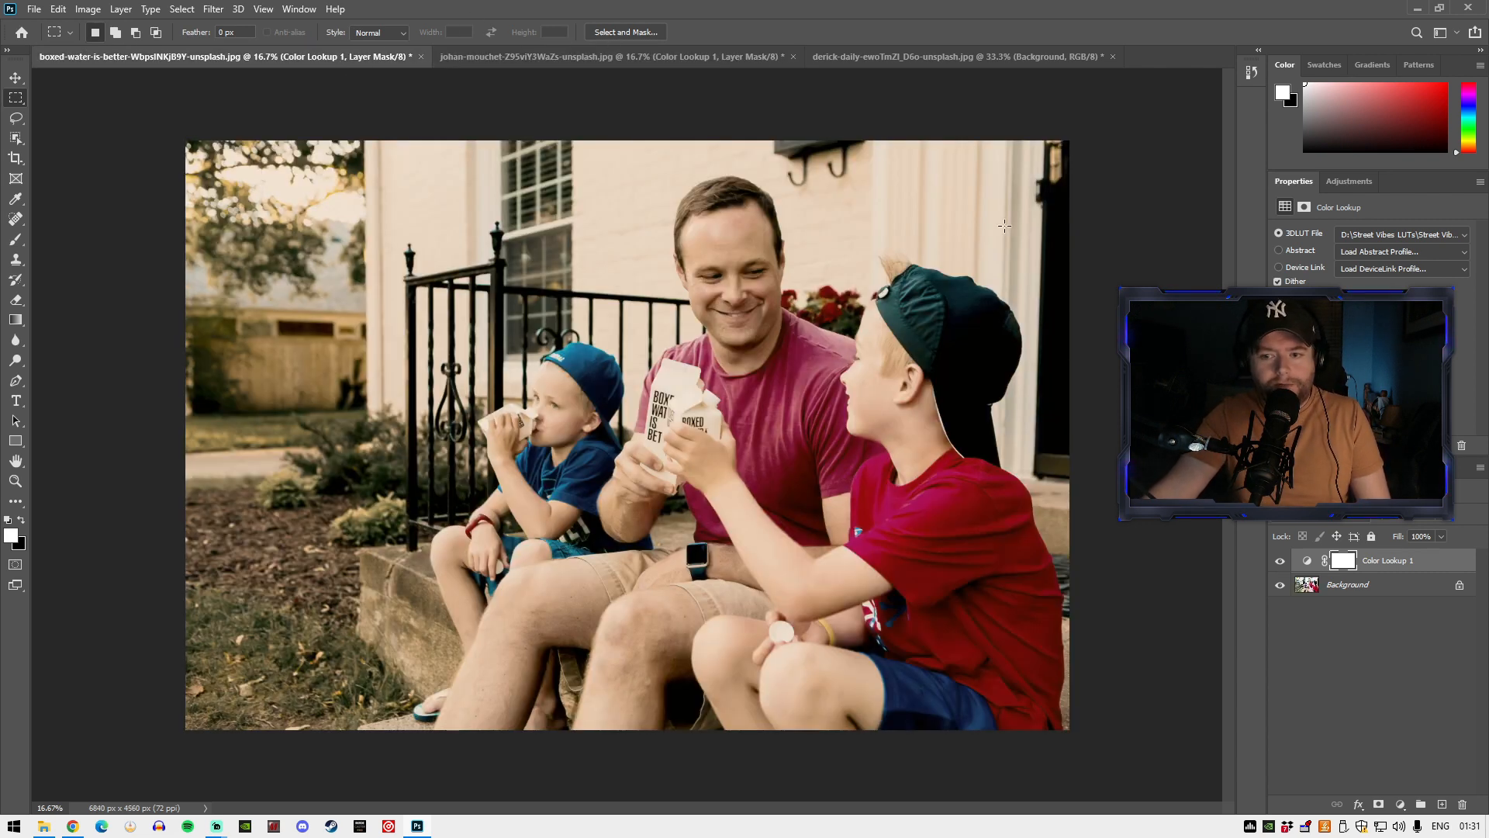
key(Delete)
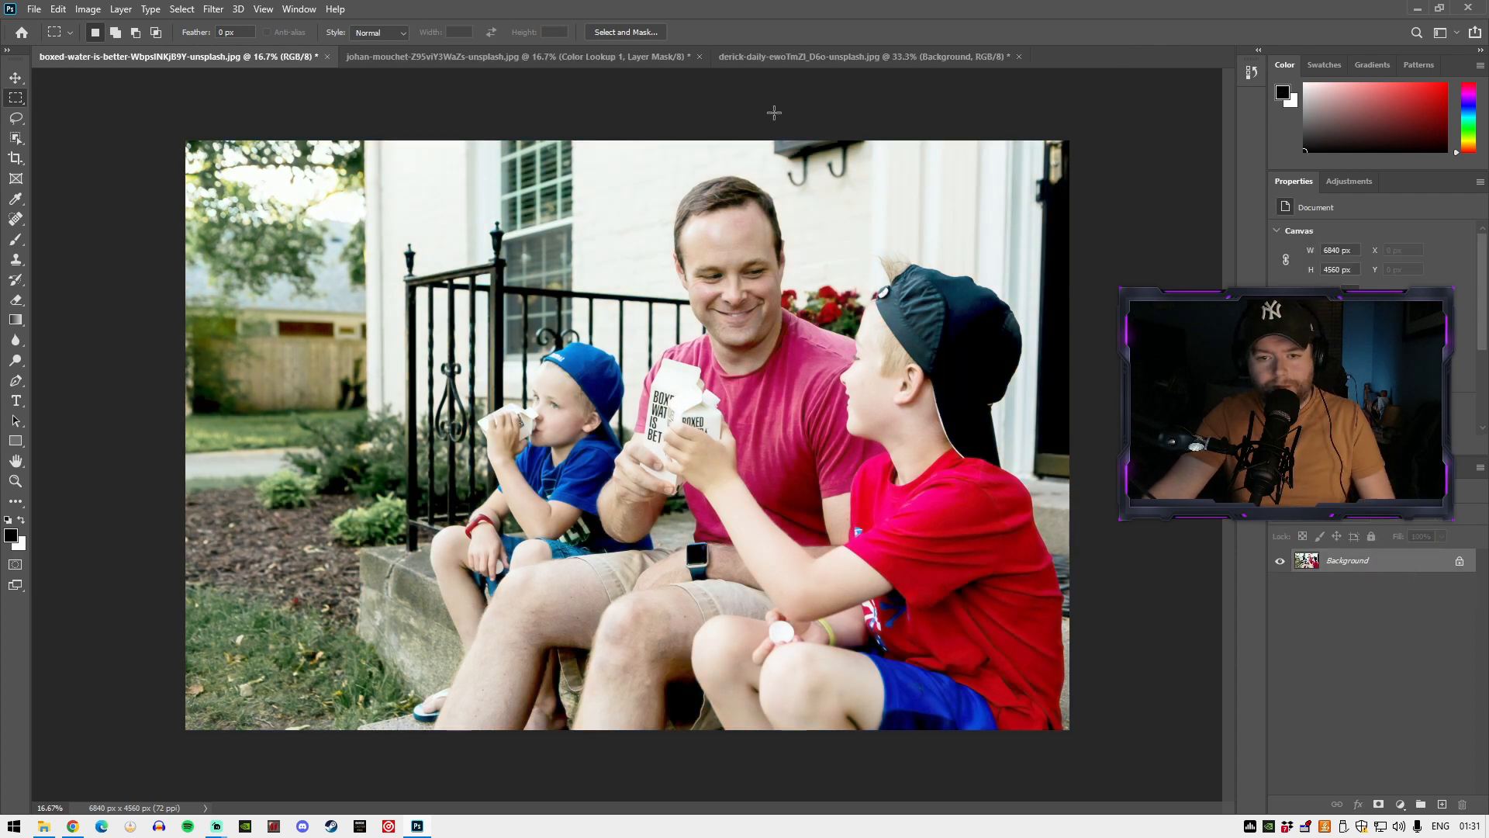
click(1356, 182)
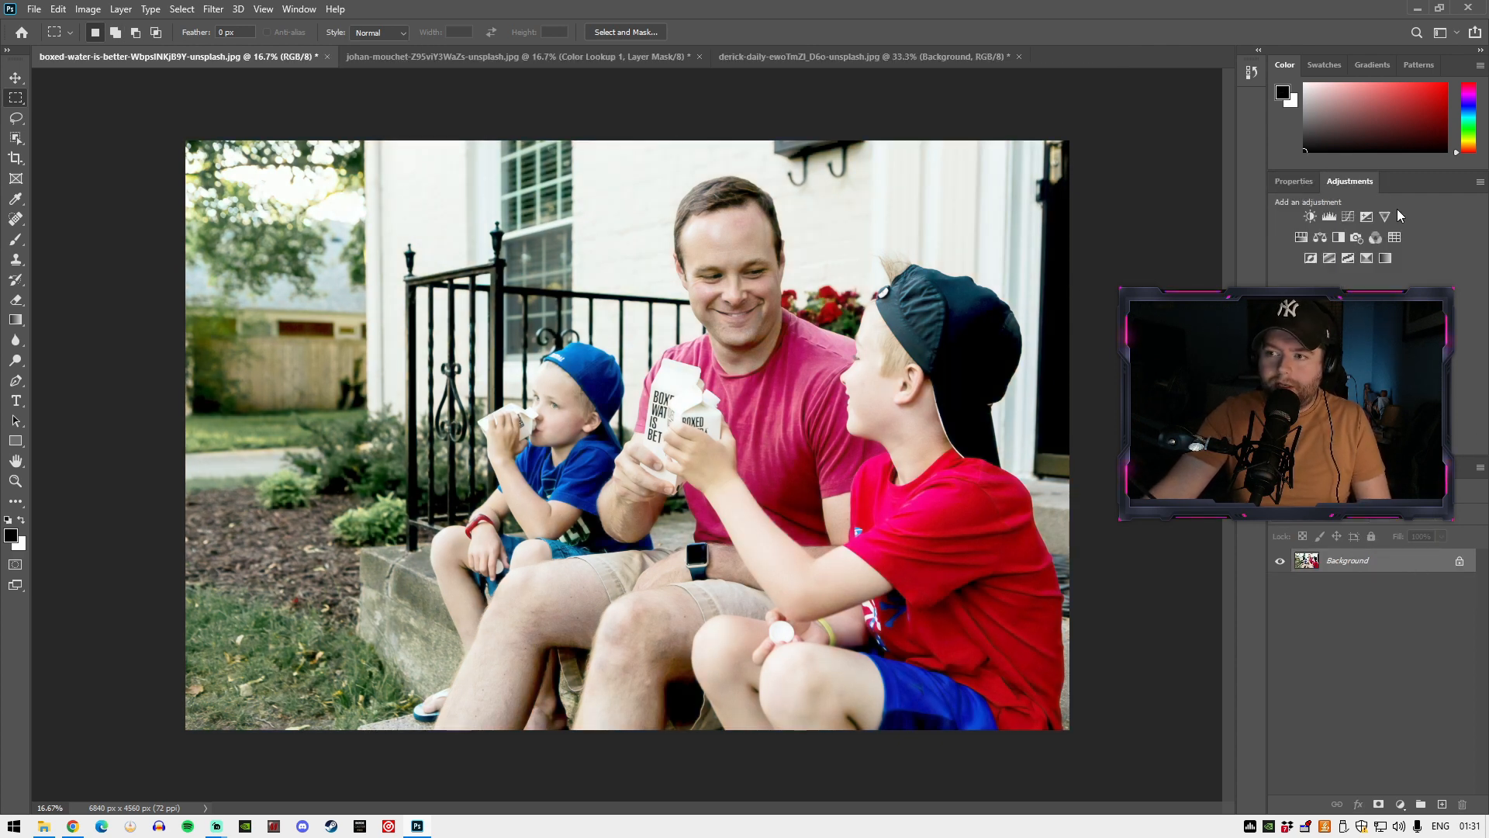
click(1393, 239)
click(1374, 234)
click(1359, 251)
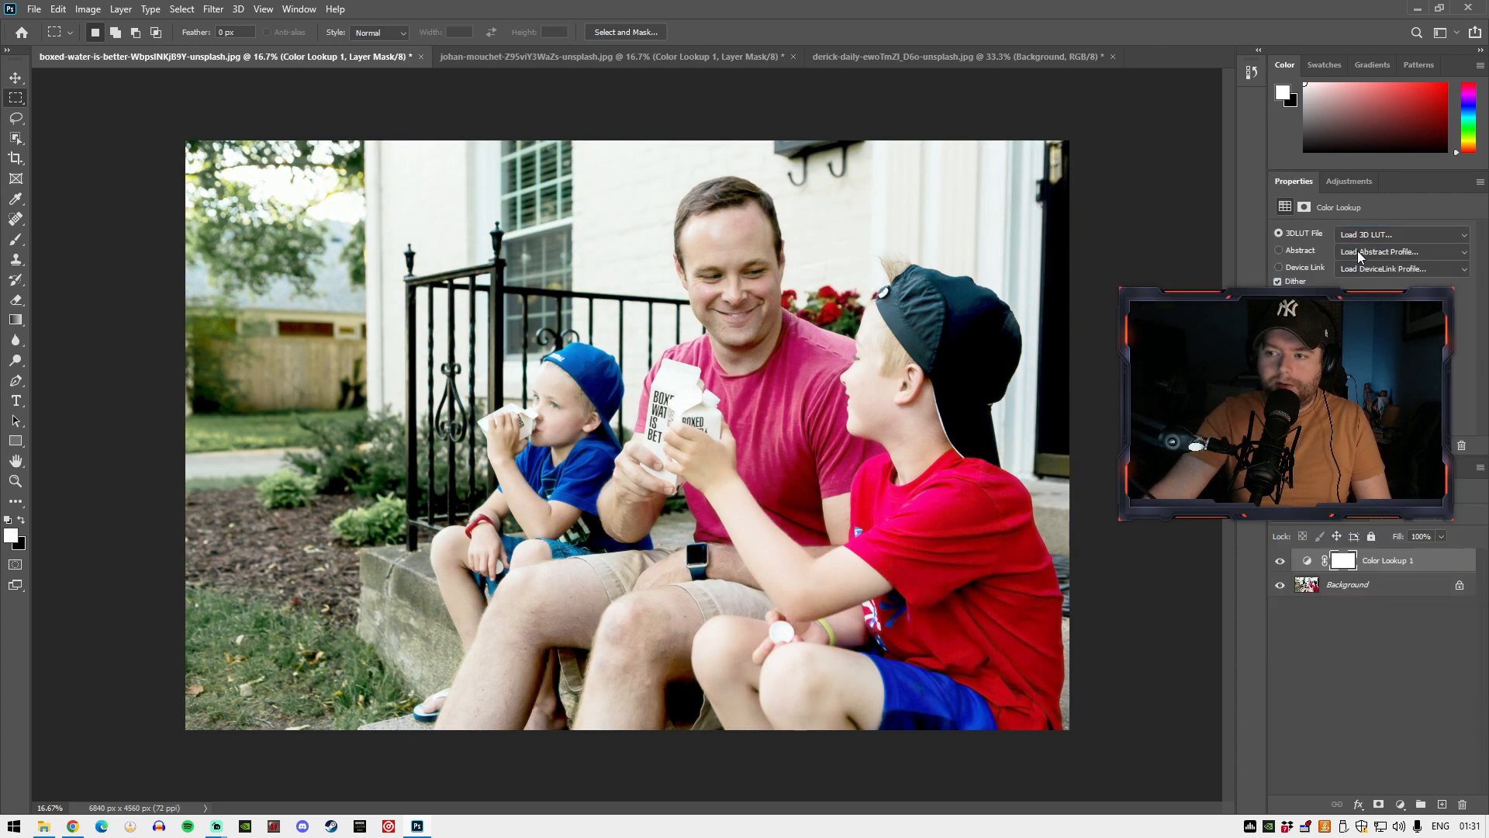
double_click(910, 264)
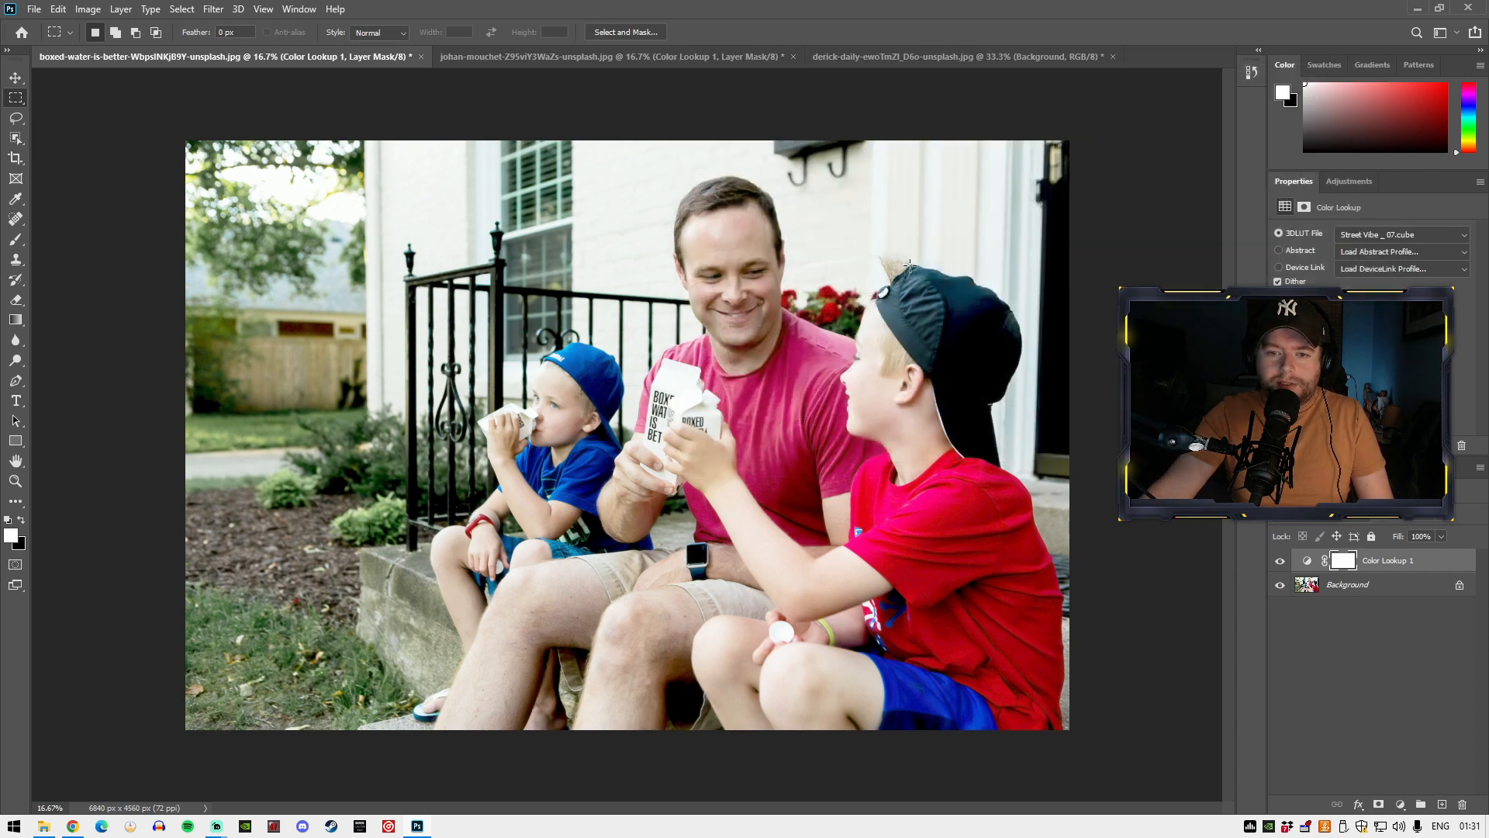
- Start an Exposure adjustment on the family photo's Background layer and set the exposure to 0
click(1390, 587)
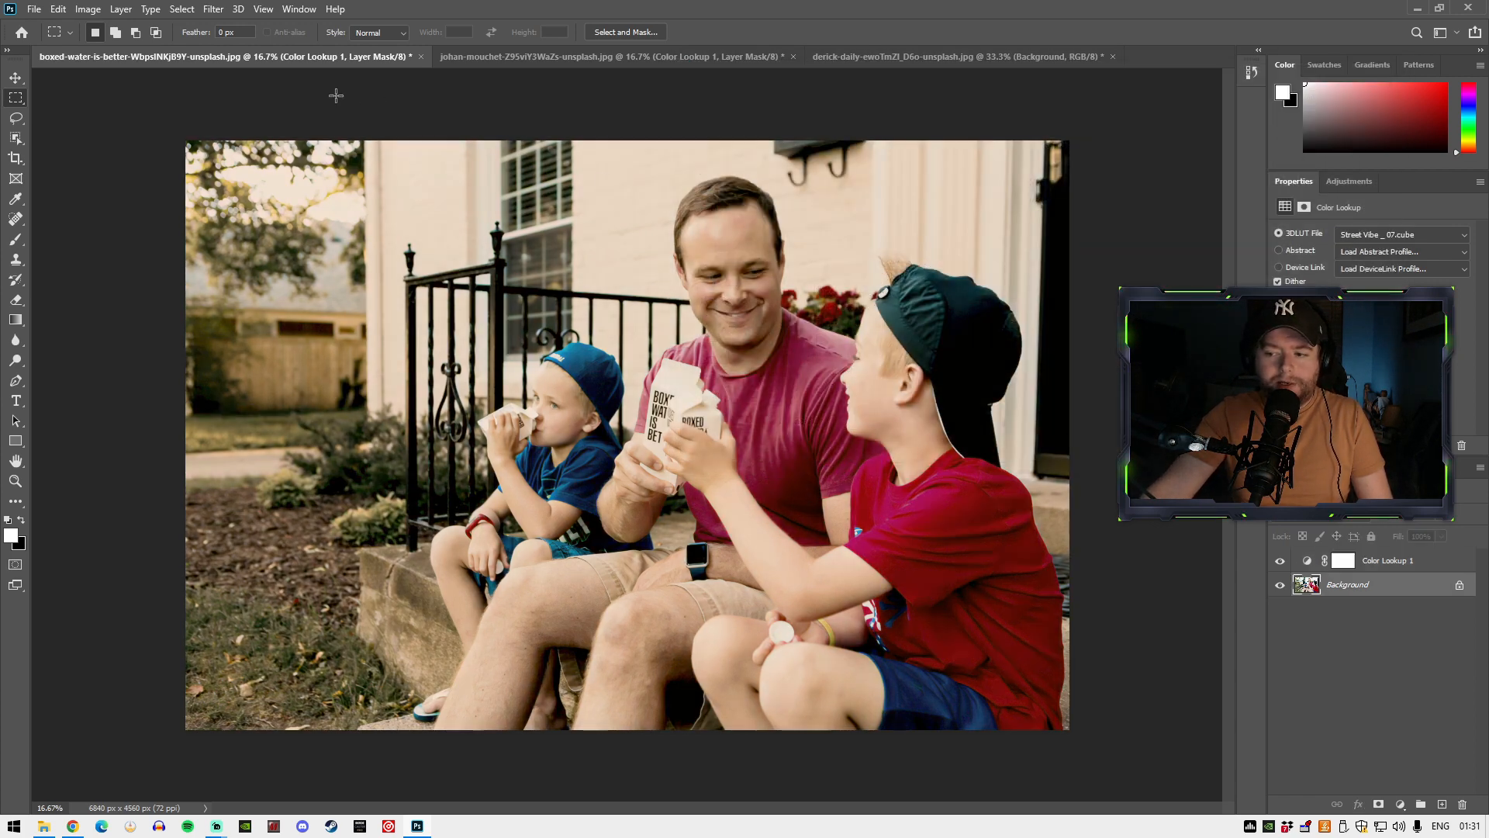
click(87, 9)
mouse_move(161, 50)
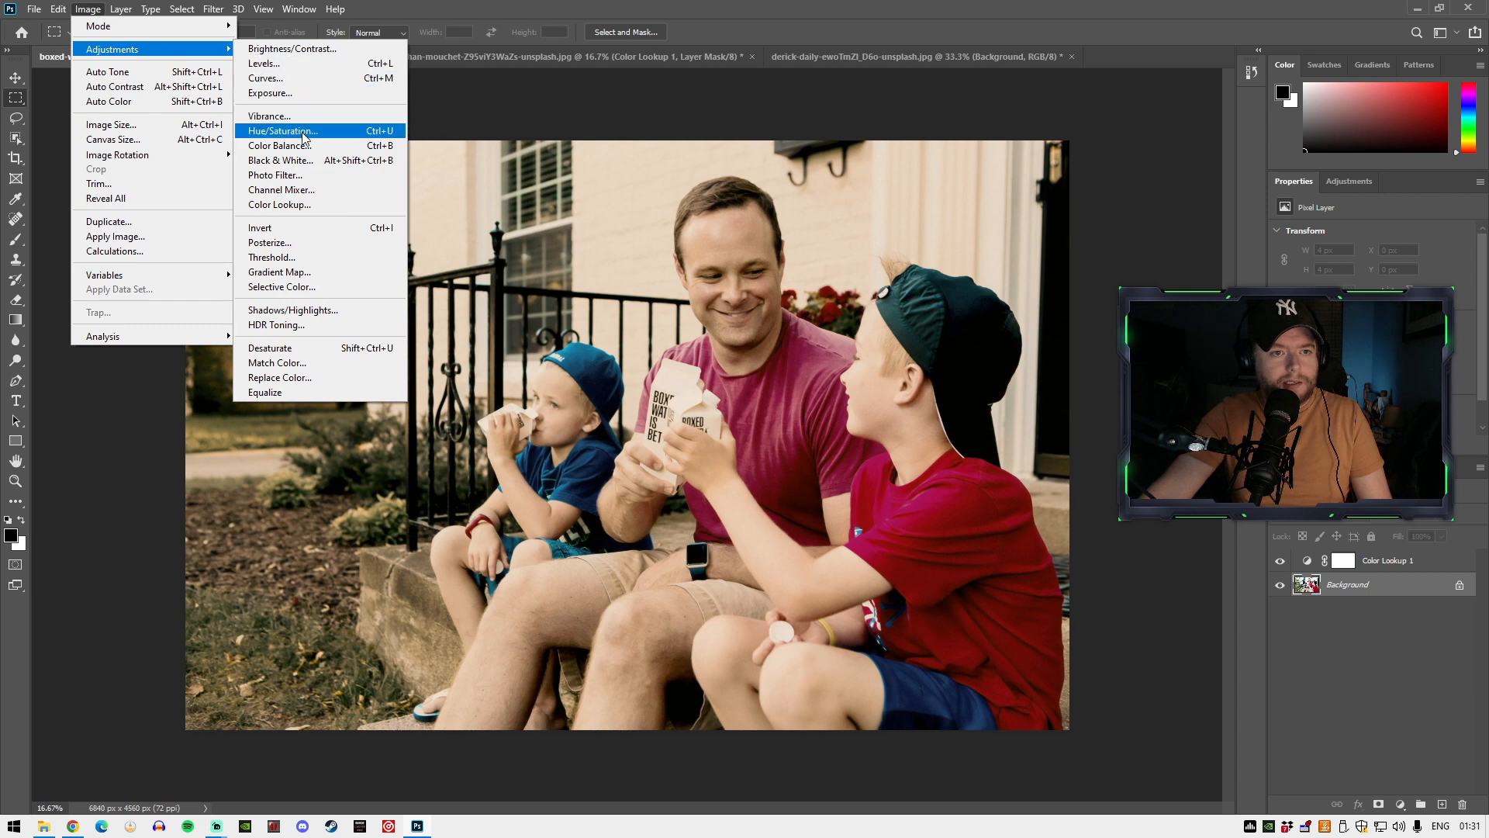
click(298, 93)
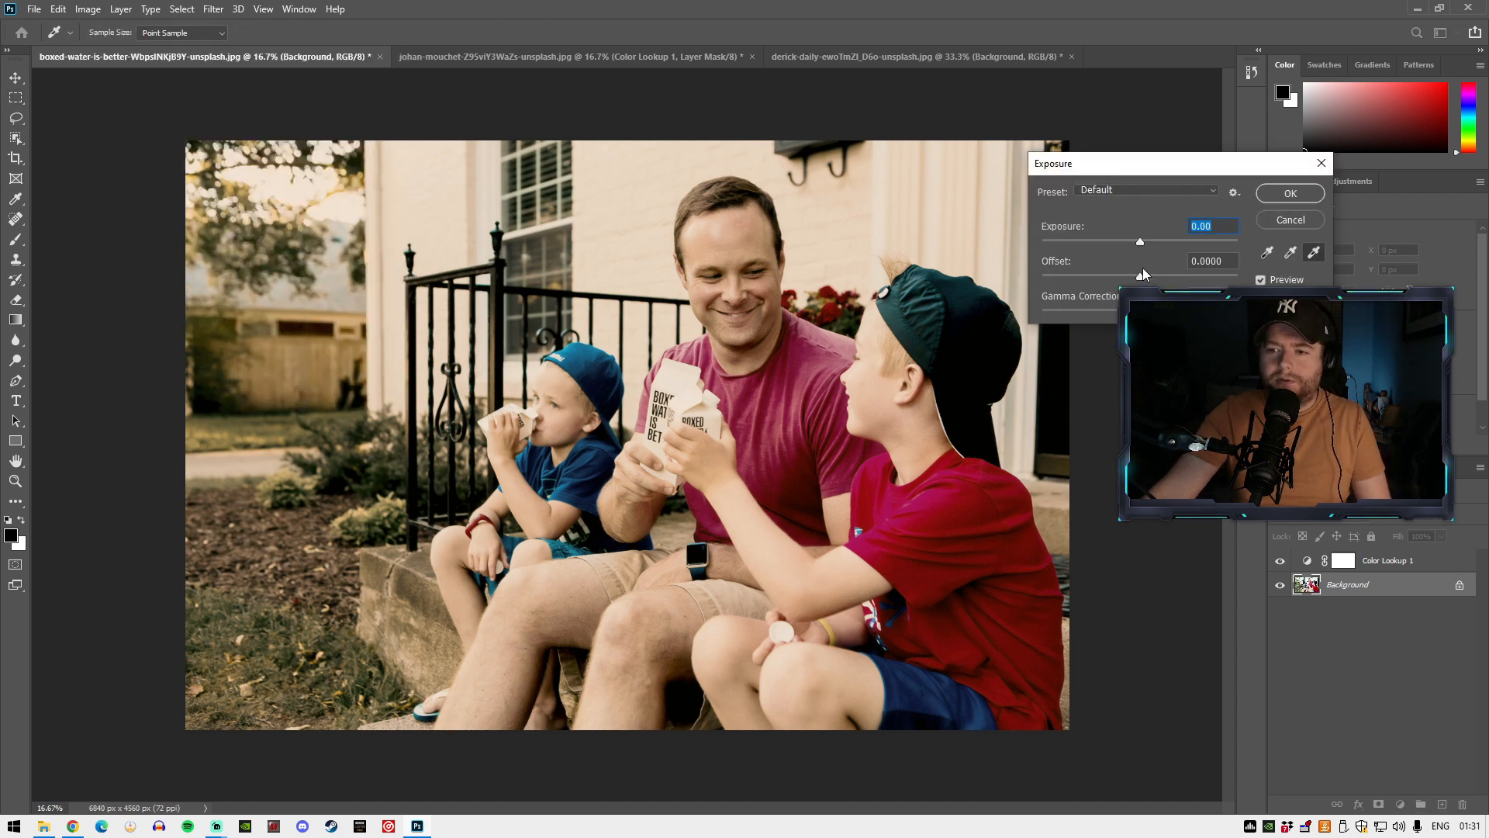
drag(1143, 240, 1139, 238)
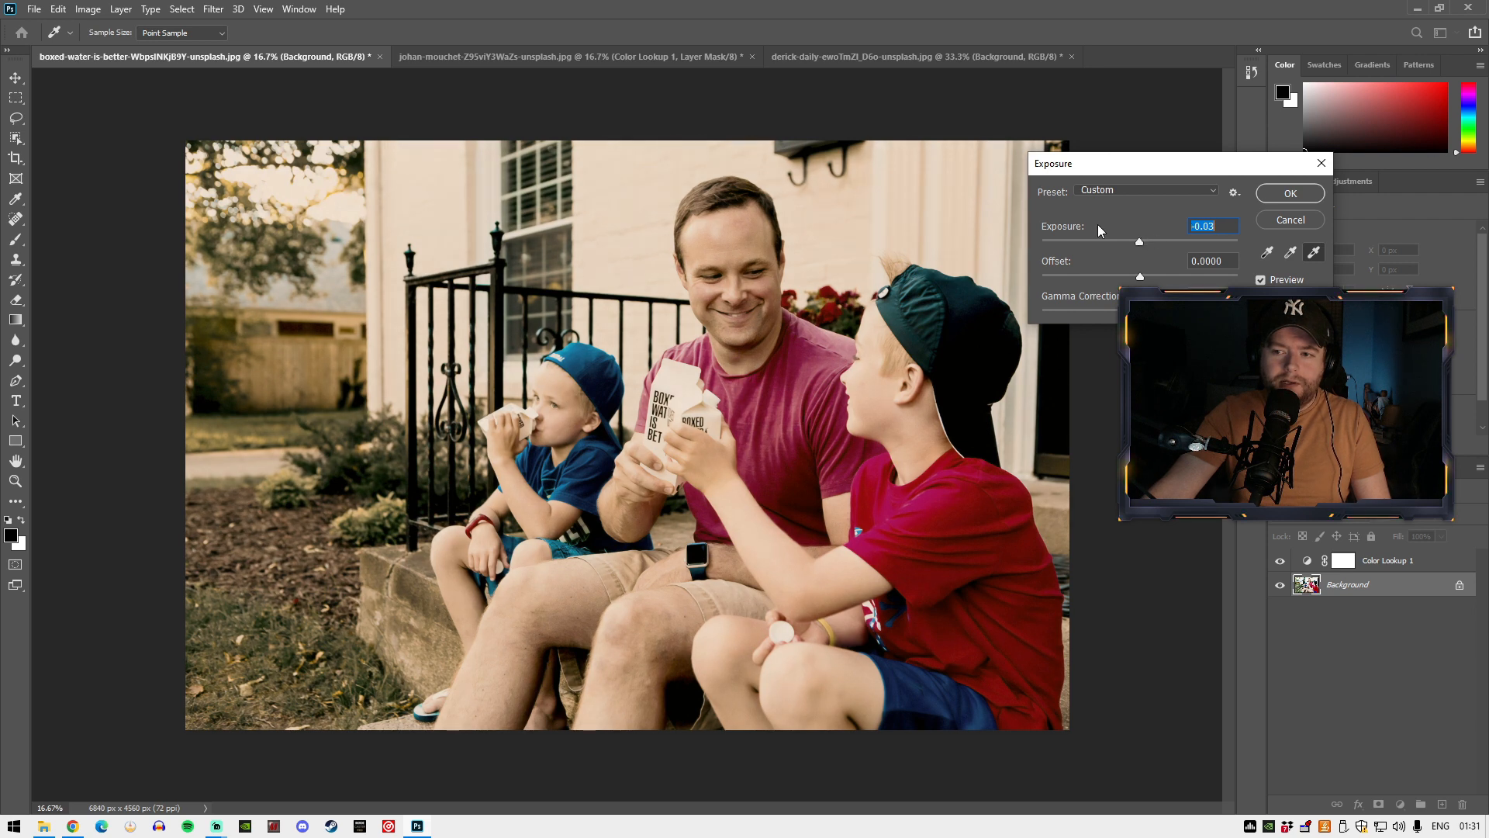
text(0)
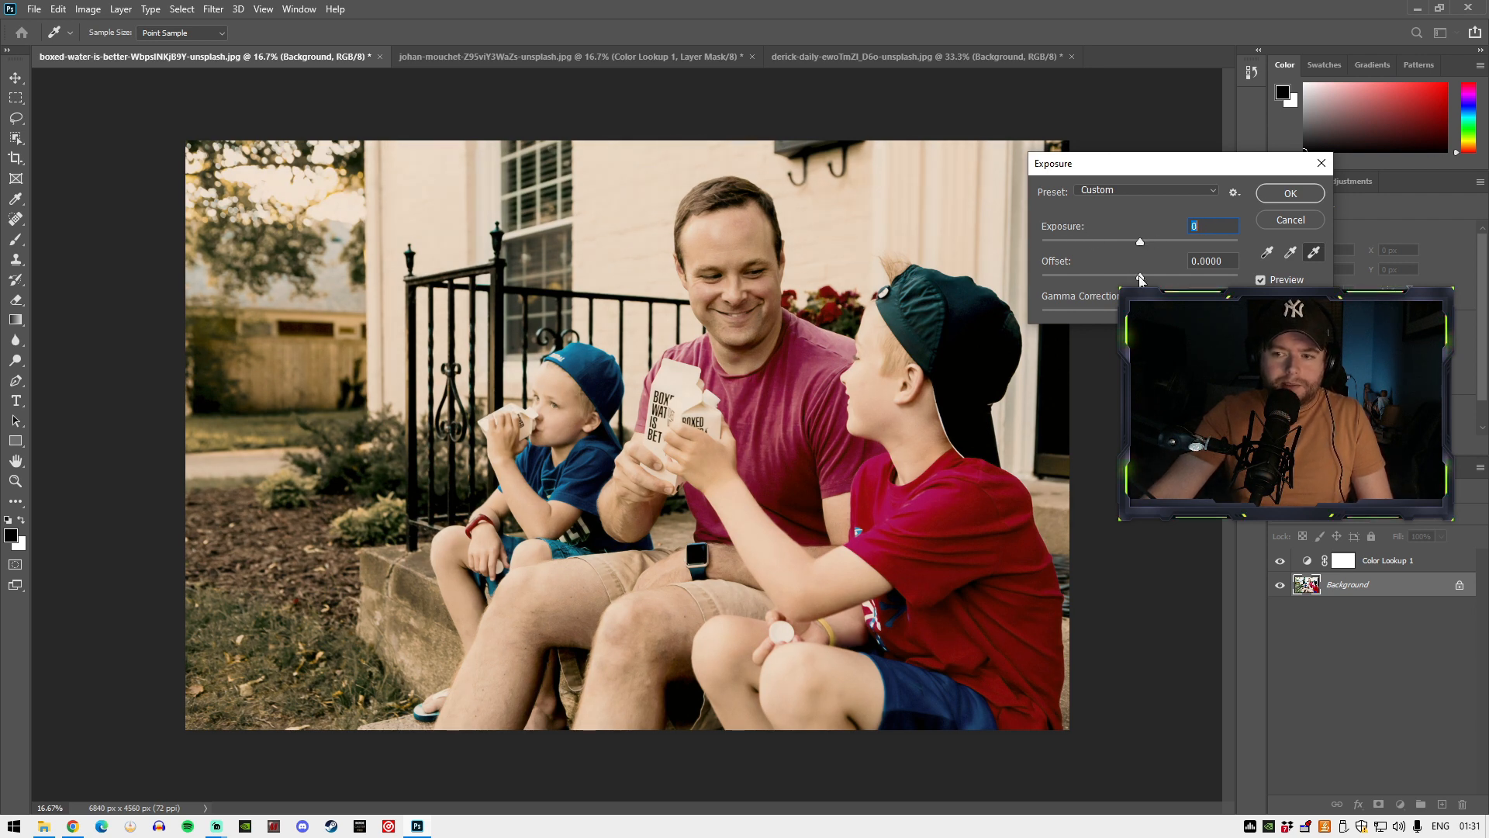
- Set the Exposure adjustment's offset to -0.0178 and apply it to the Background layer
drag(1140, 276, 1138, 276)
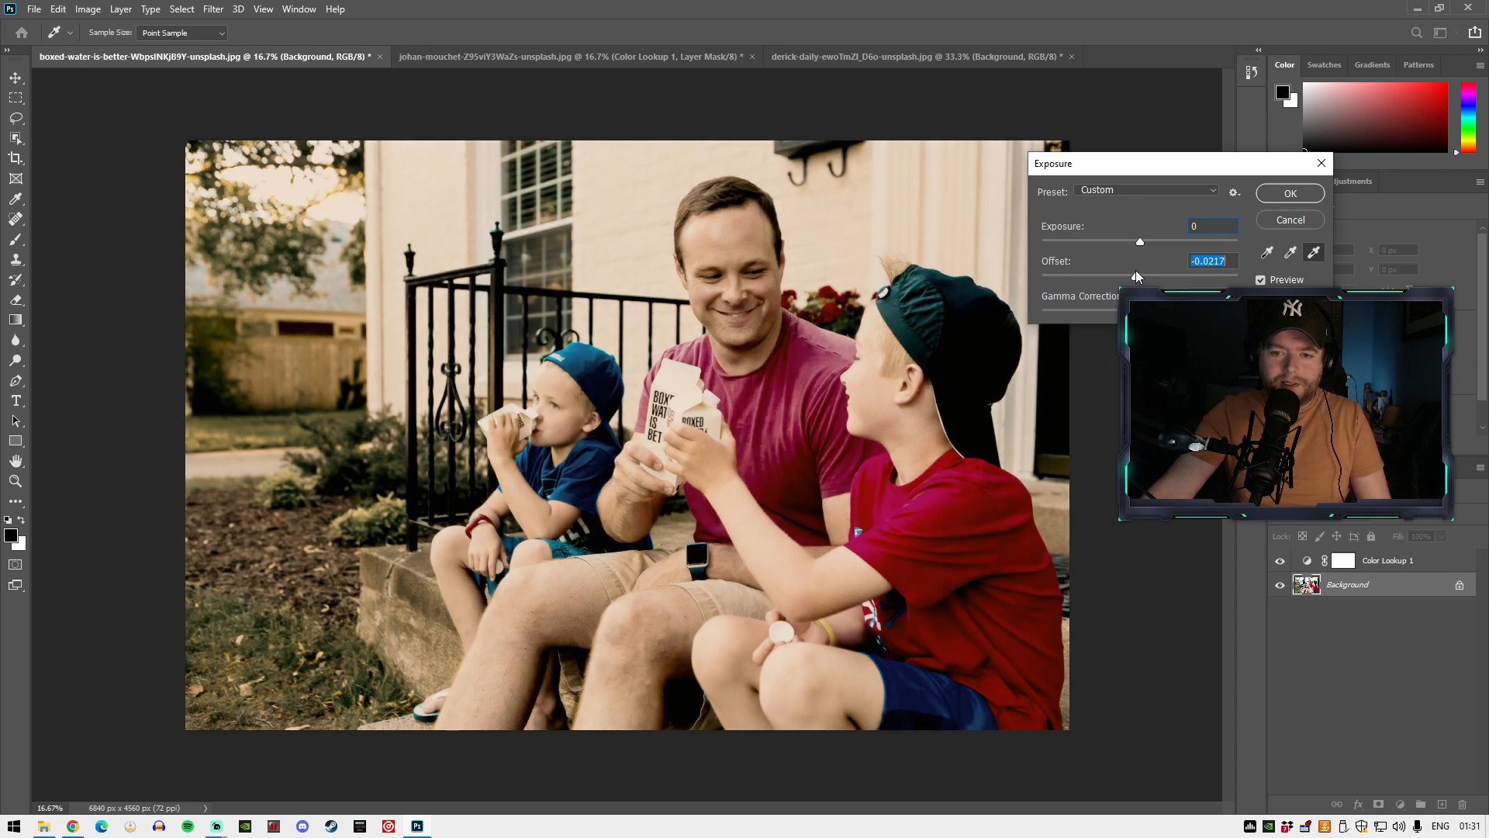
drag(1136, 276, 1137, 276)
text(0)
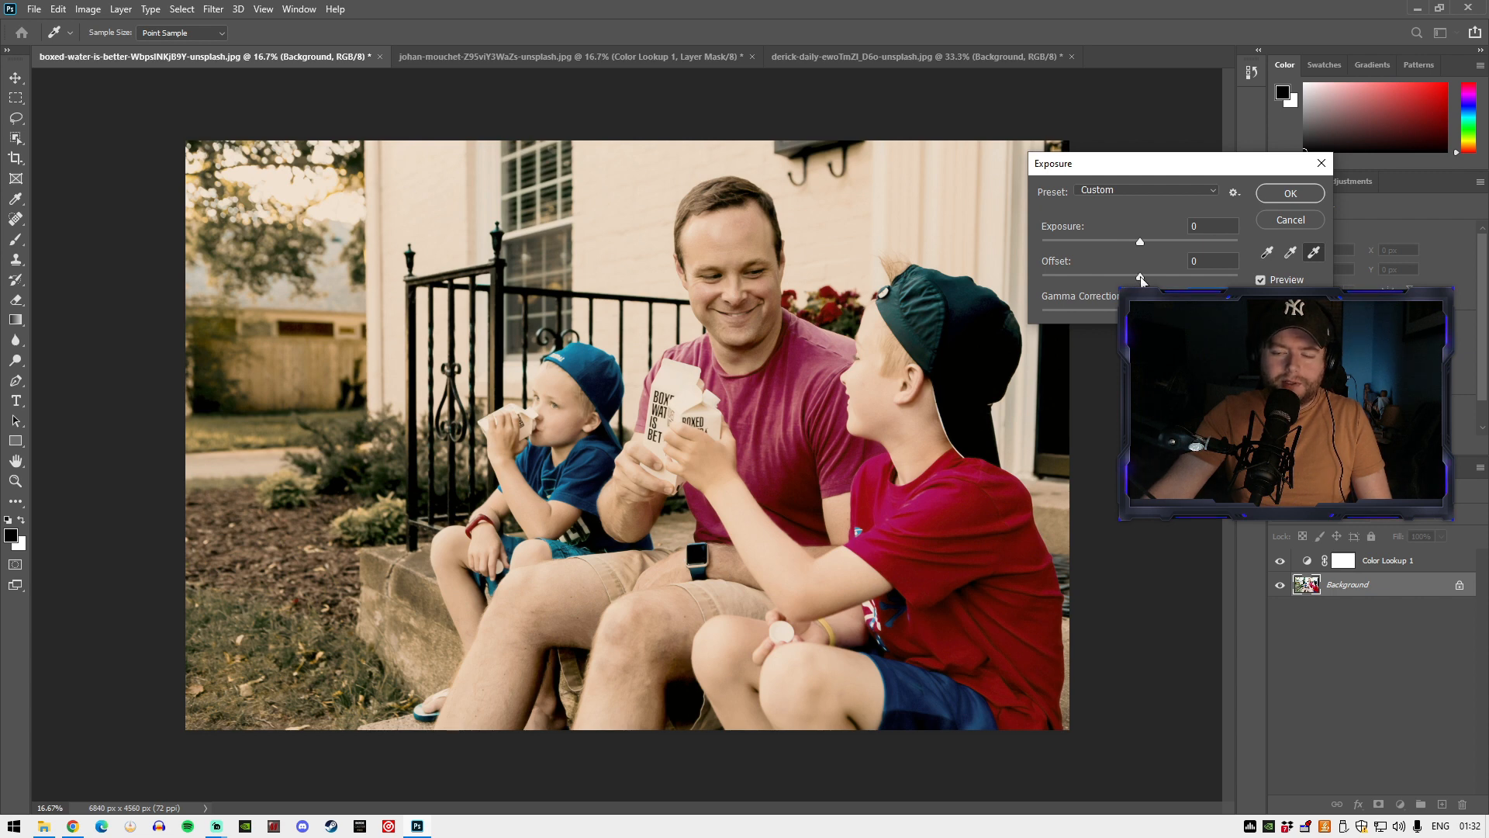
mouse_move(1141, 277)
mouse_down()
mouse_move(1109, 276)
mouse_move(1137, 281)
mouse_up()
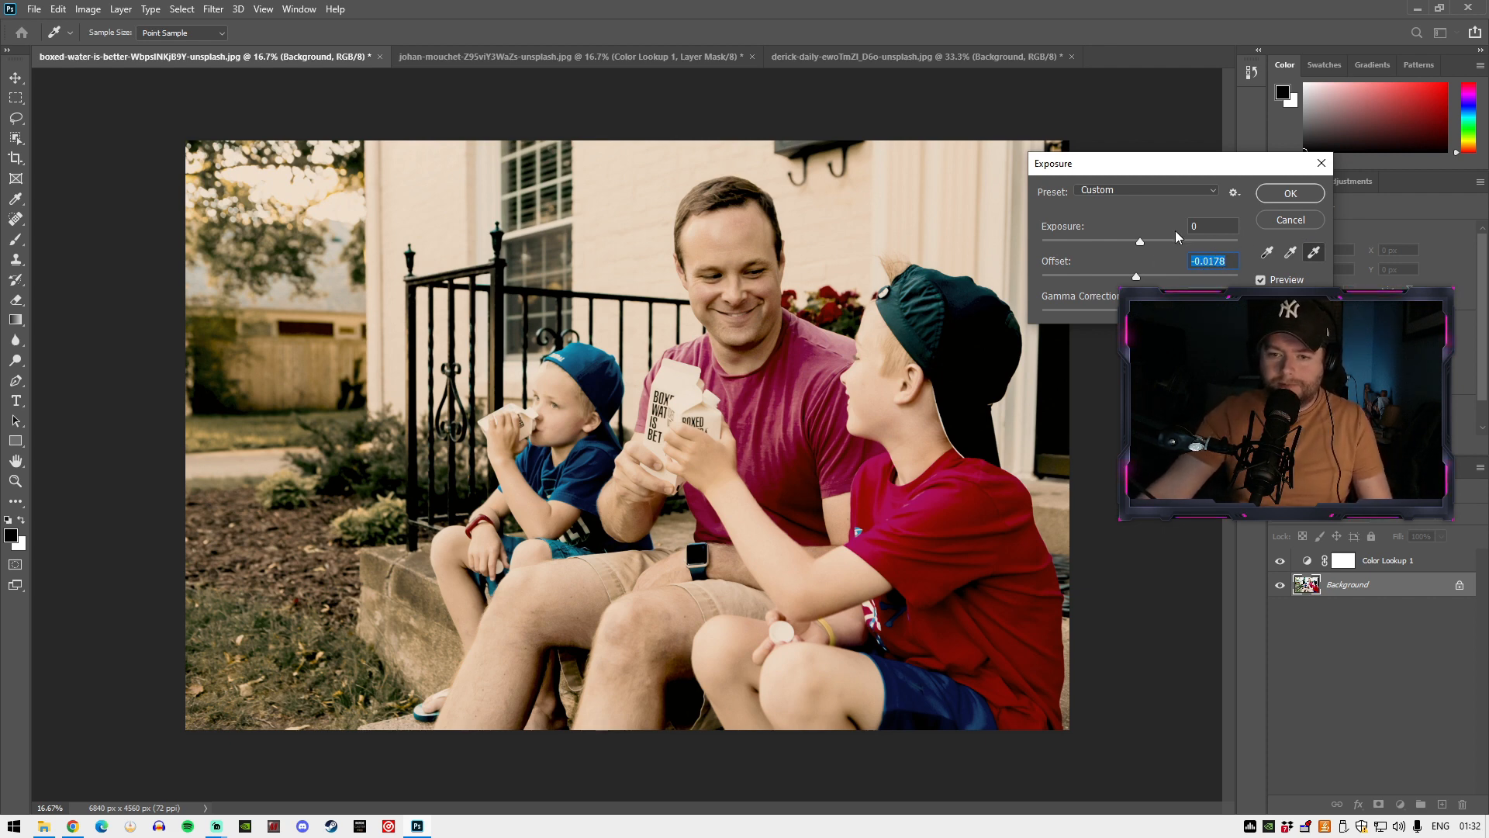
click(1289, 192)
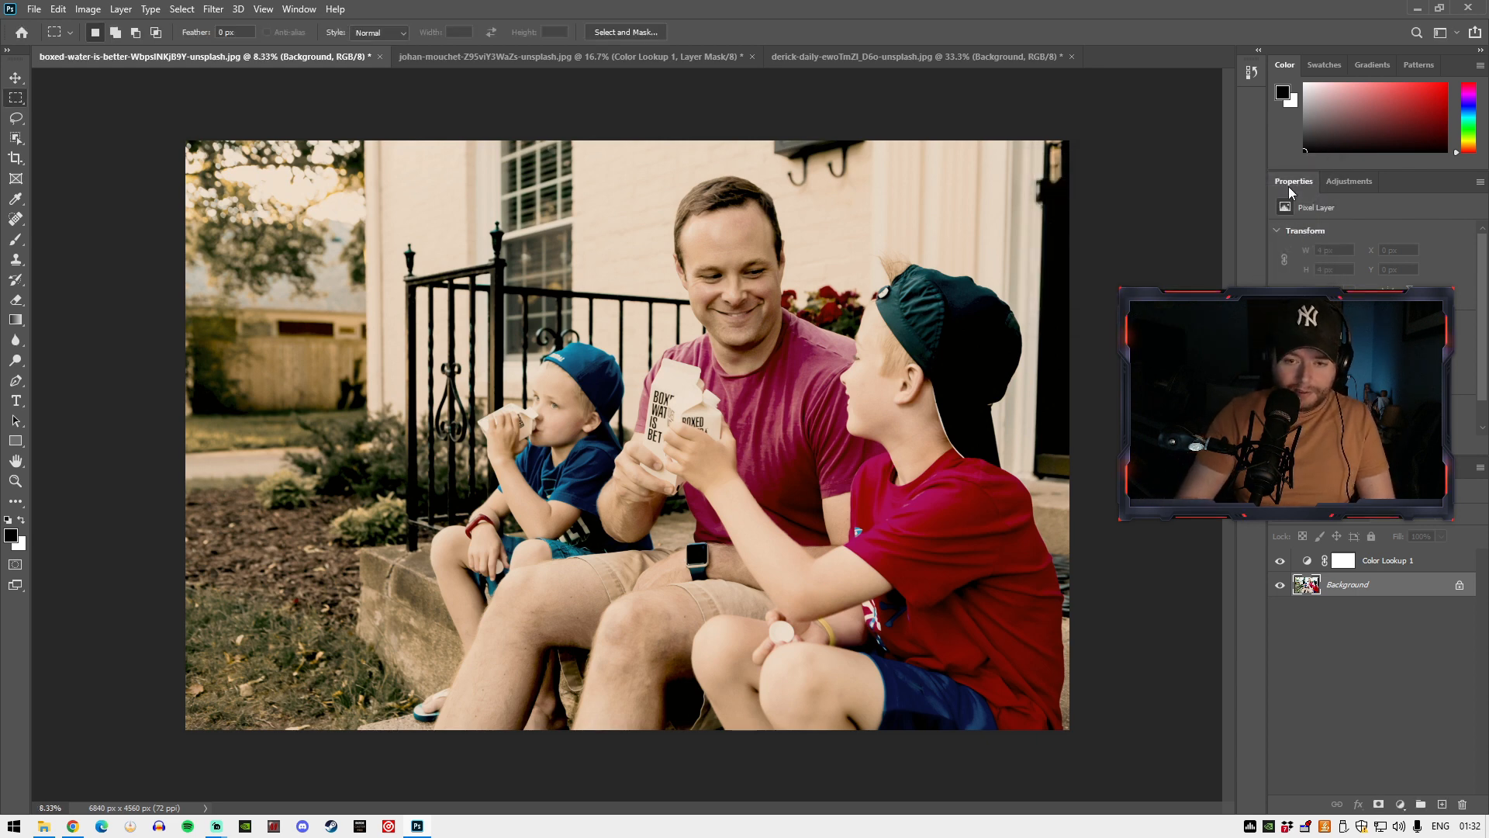
- Compare the exposure-adjusted family photo with its Color Lookup layer hidden and shown
key(ctrl+plus)
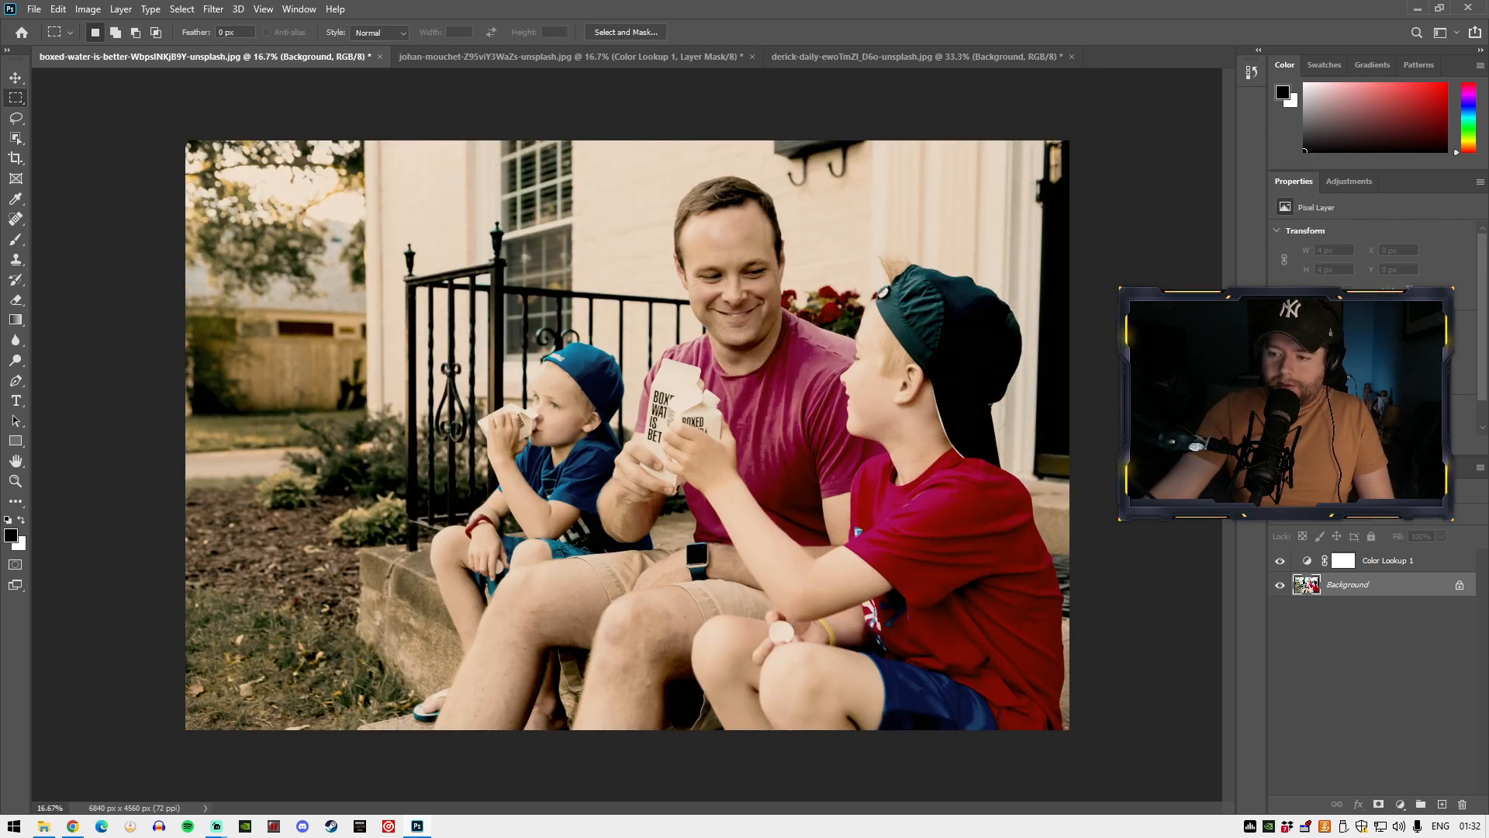
click(1280, 560)
click(1281, 560)
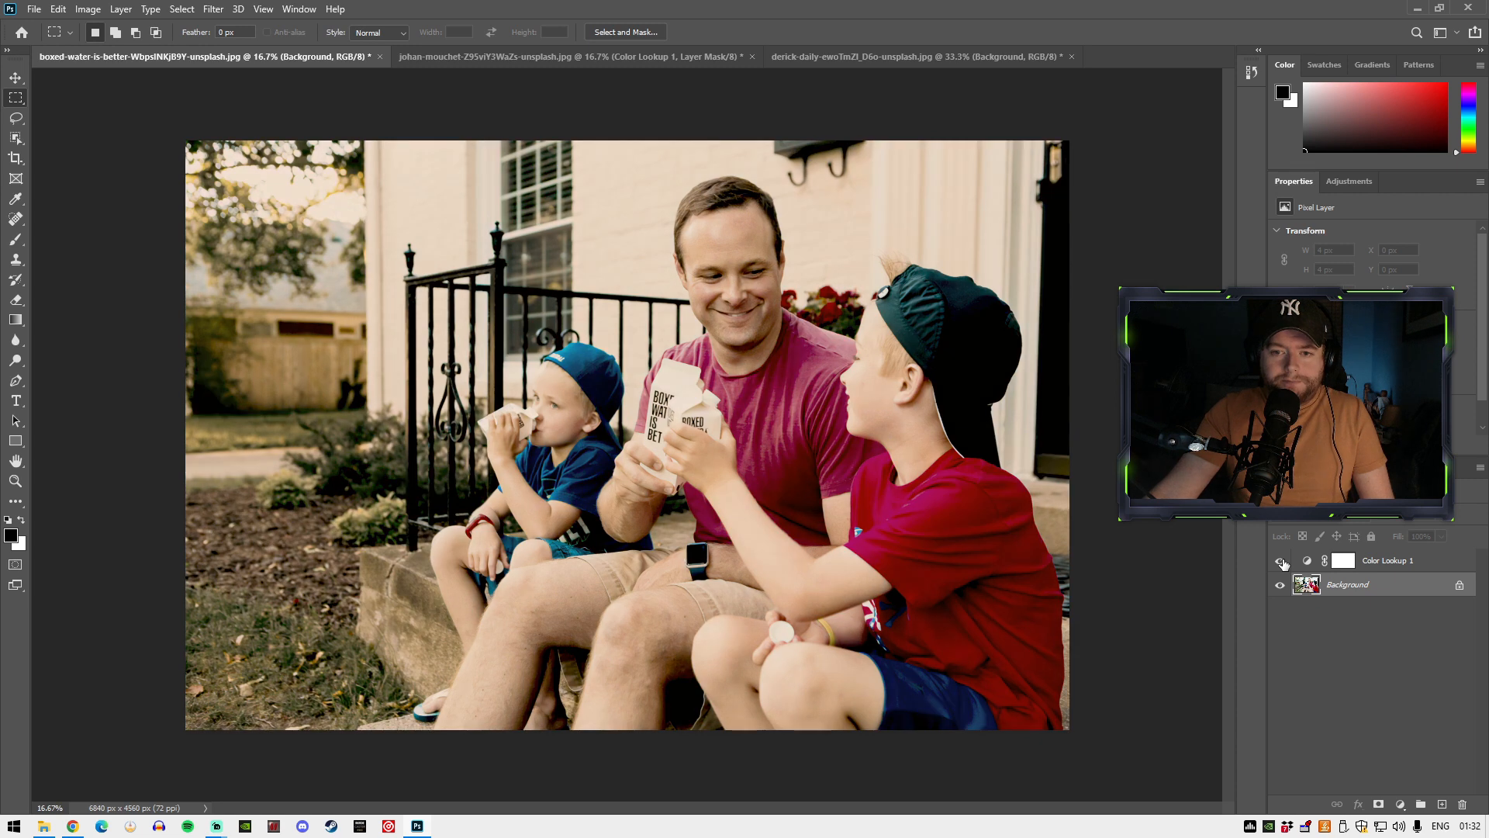